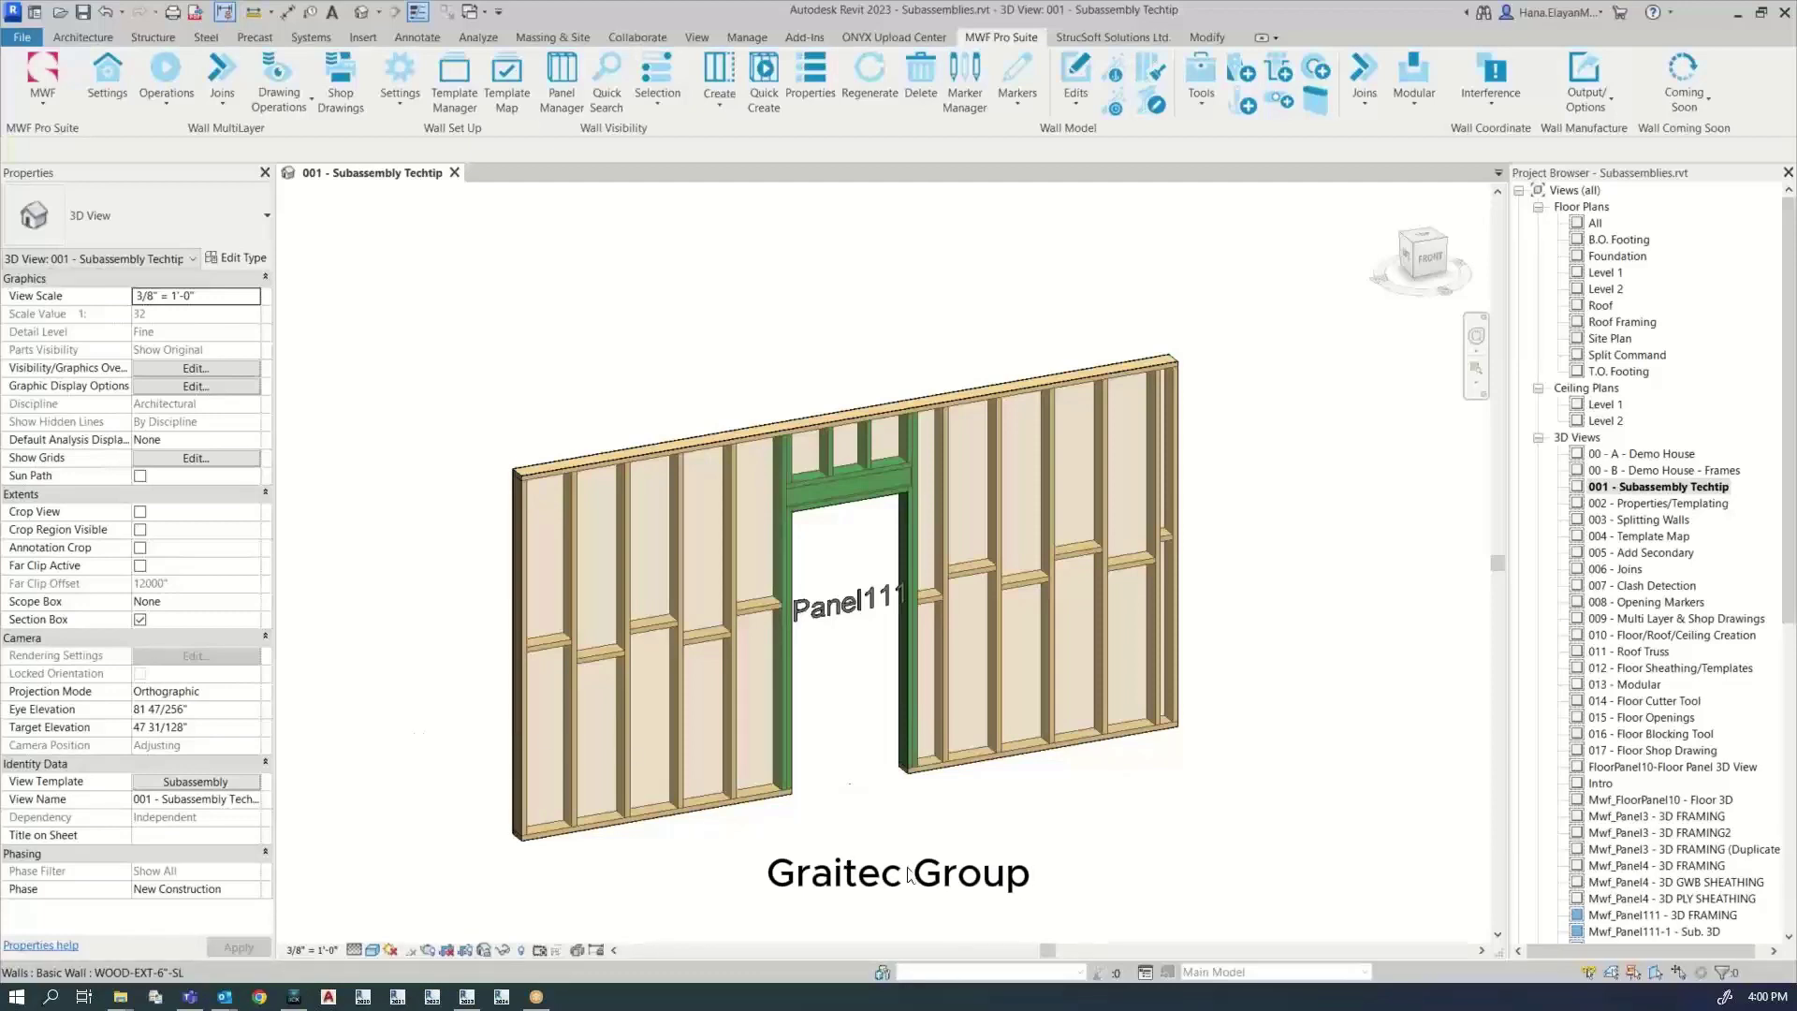
Step: Examine the wood-framed wall panel and its door-opening subassembly in the 3D view
middle_drag(961, 843, 956, 840)
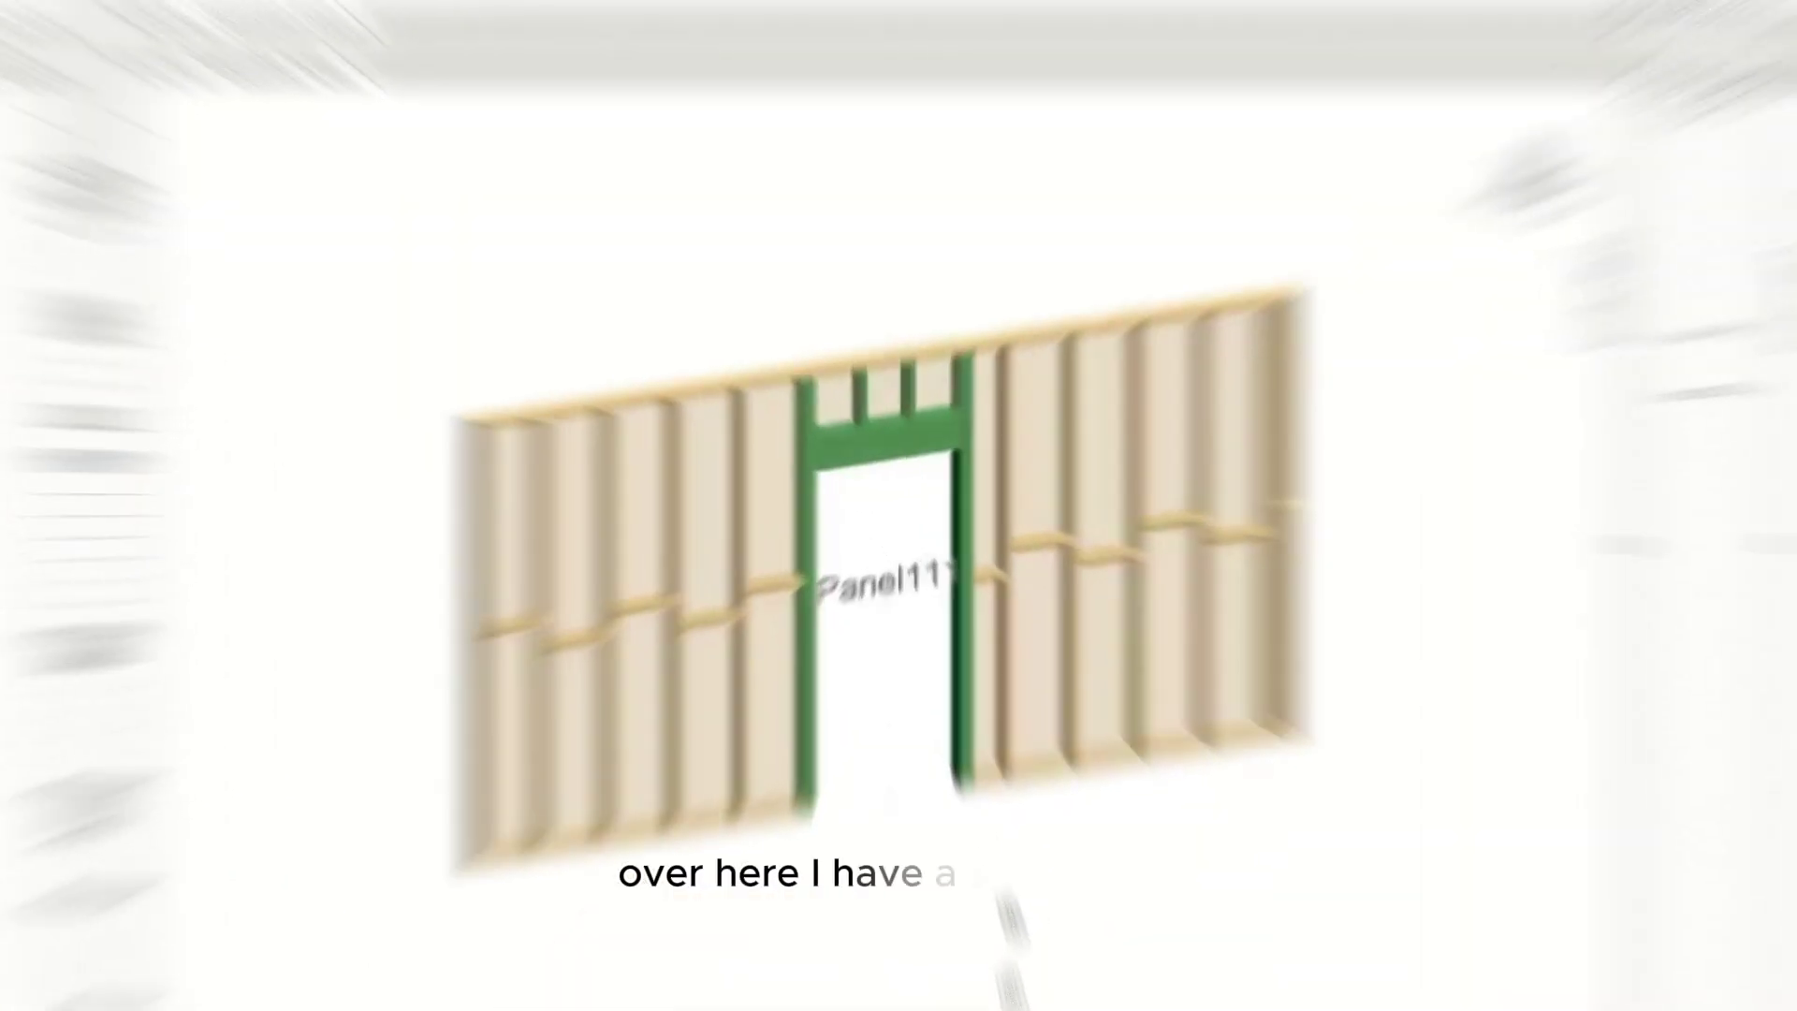
shift+middle_drag(1010, 854, 1071, 849)
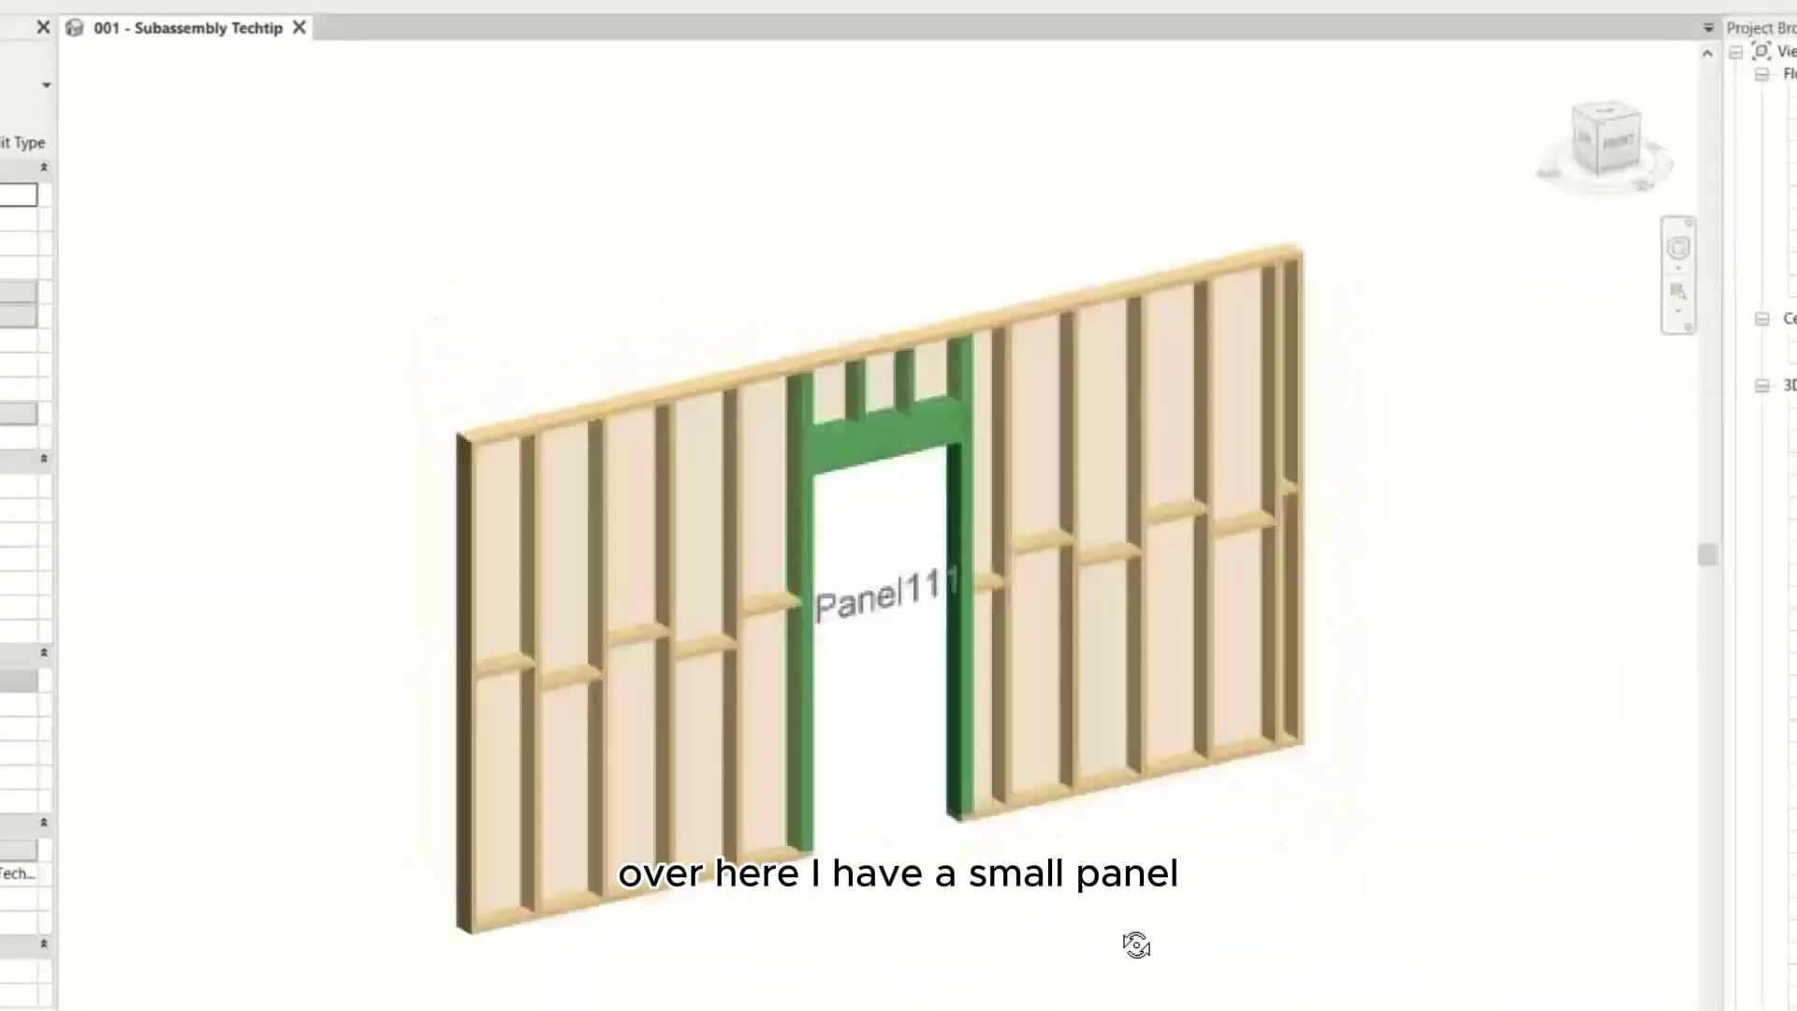
shift+middle_drag(1136, 945, 1023, 907)
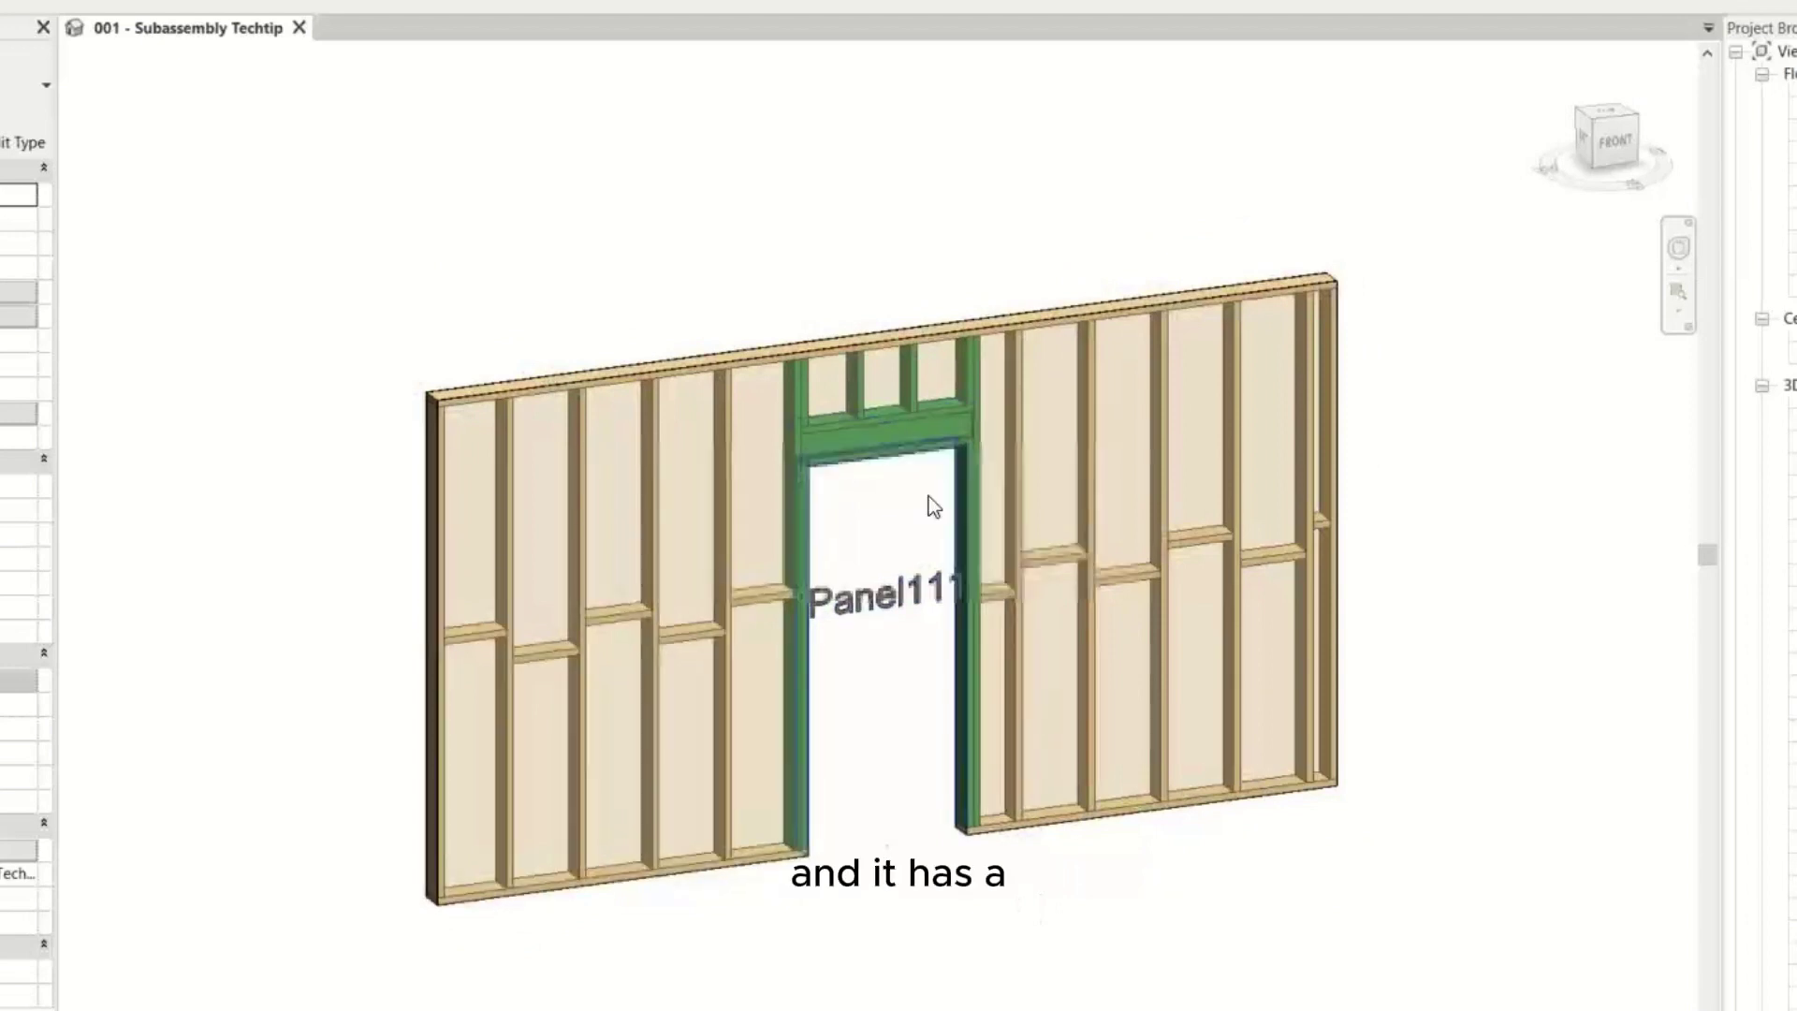
click(788, 859)
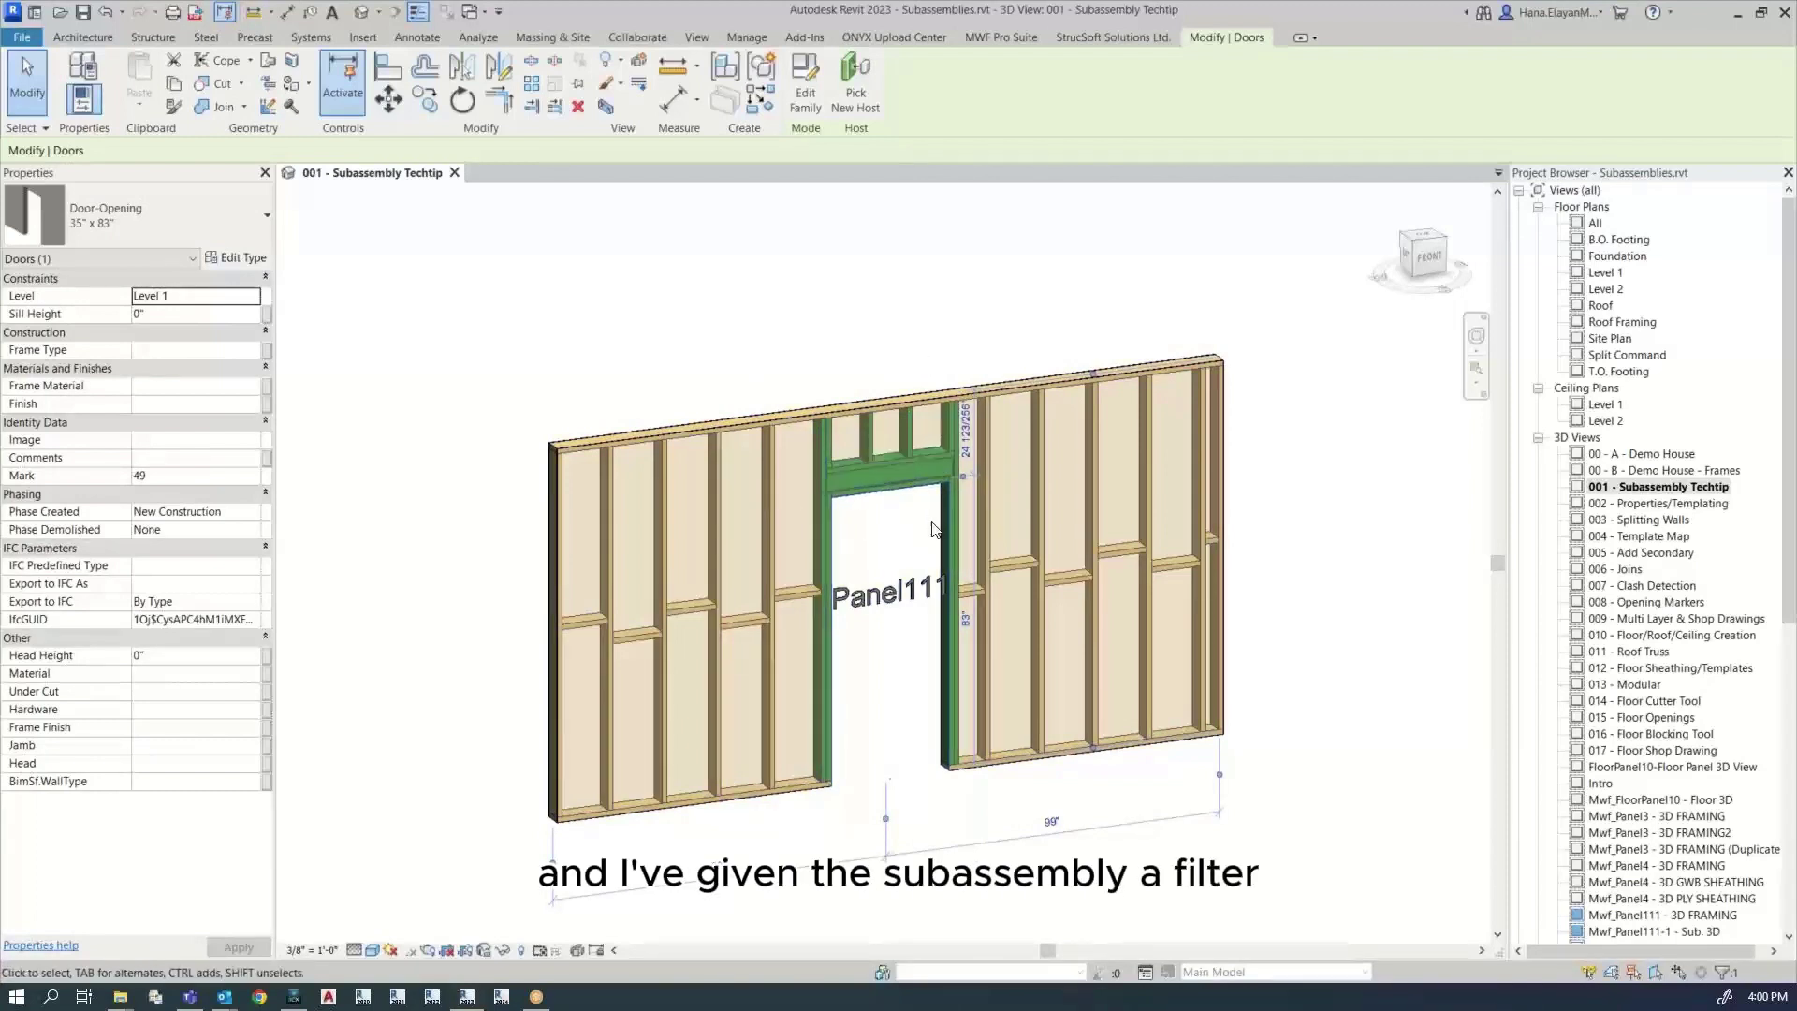
scroll(834, 475, up, 4)
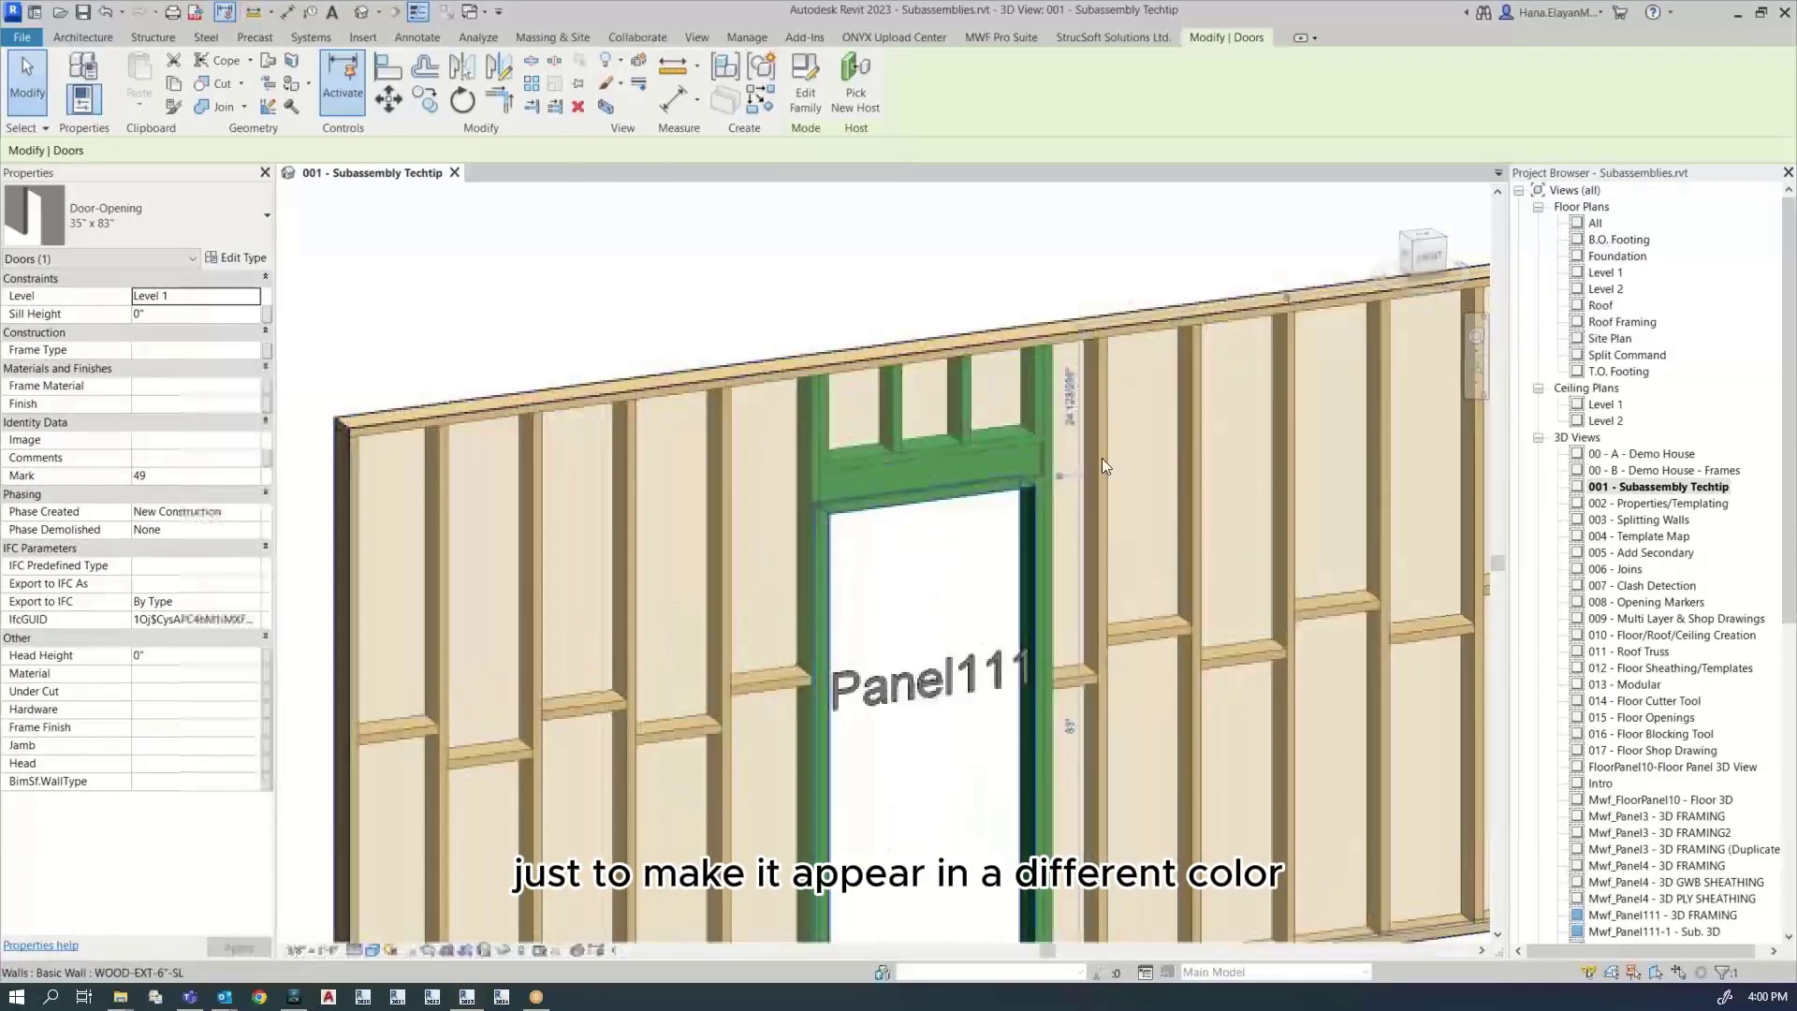
scroll(971, 323, down, 3)
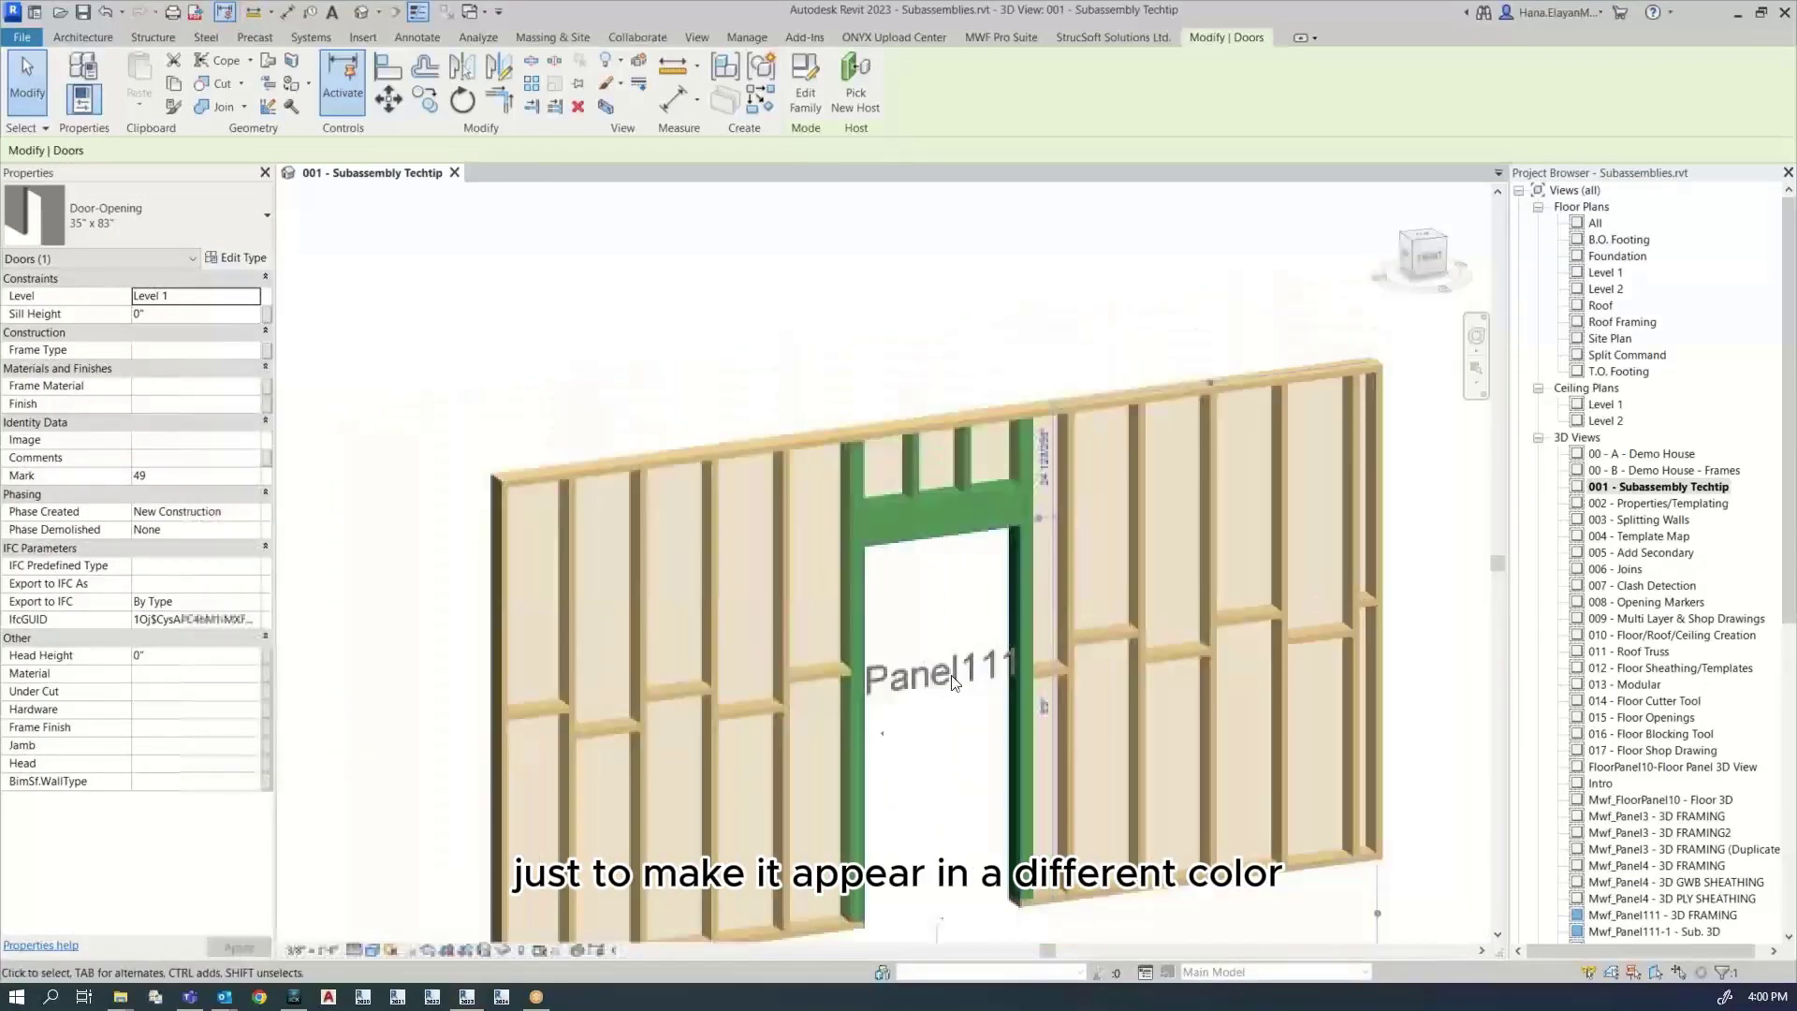
click(971, 323)
middle_drag(1013, 599, 953, 475)
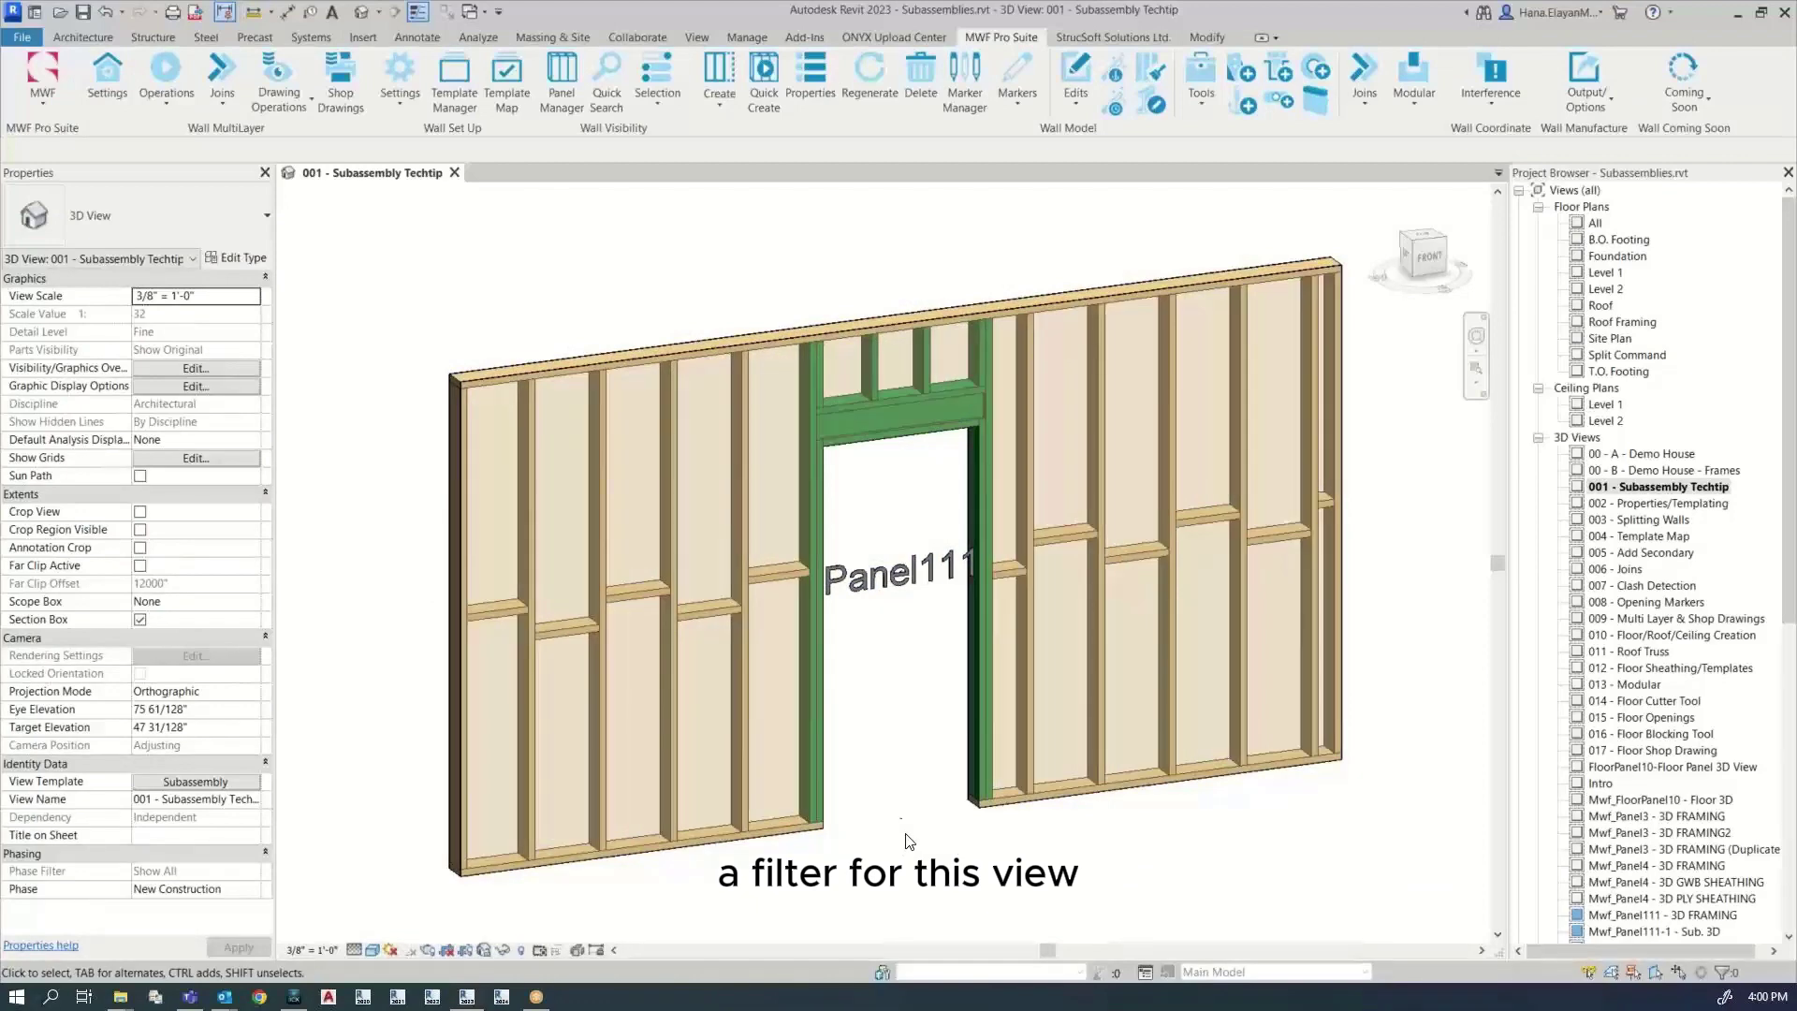
Step: Open the filter overrides in the 3D view's visibility/graphics settings and review them
key(v)
key(v)
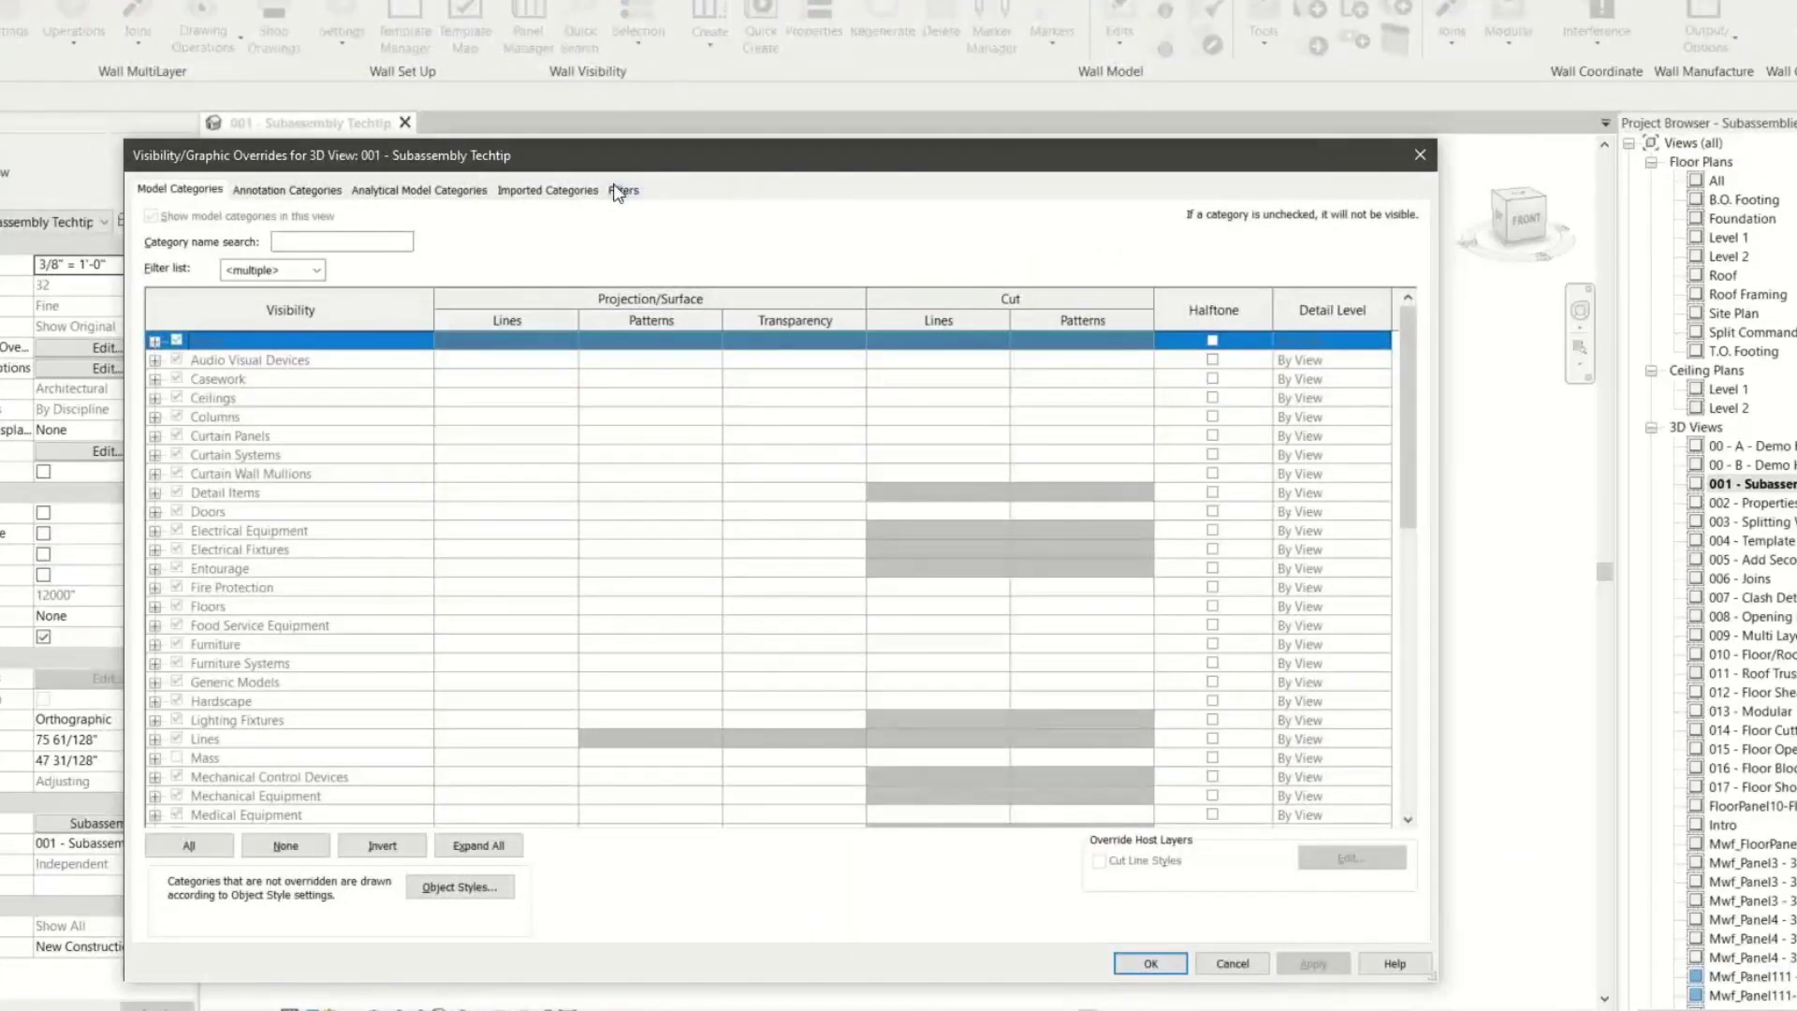
click(621, 190)
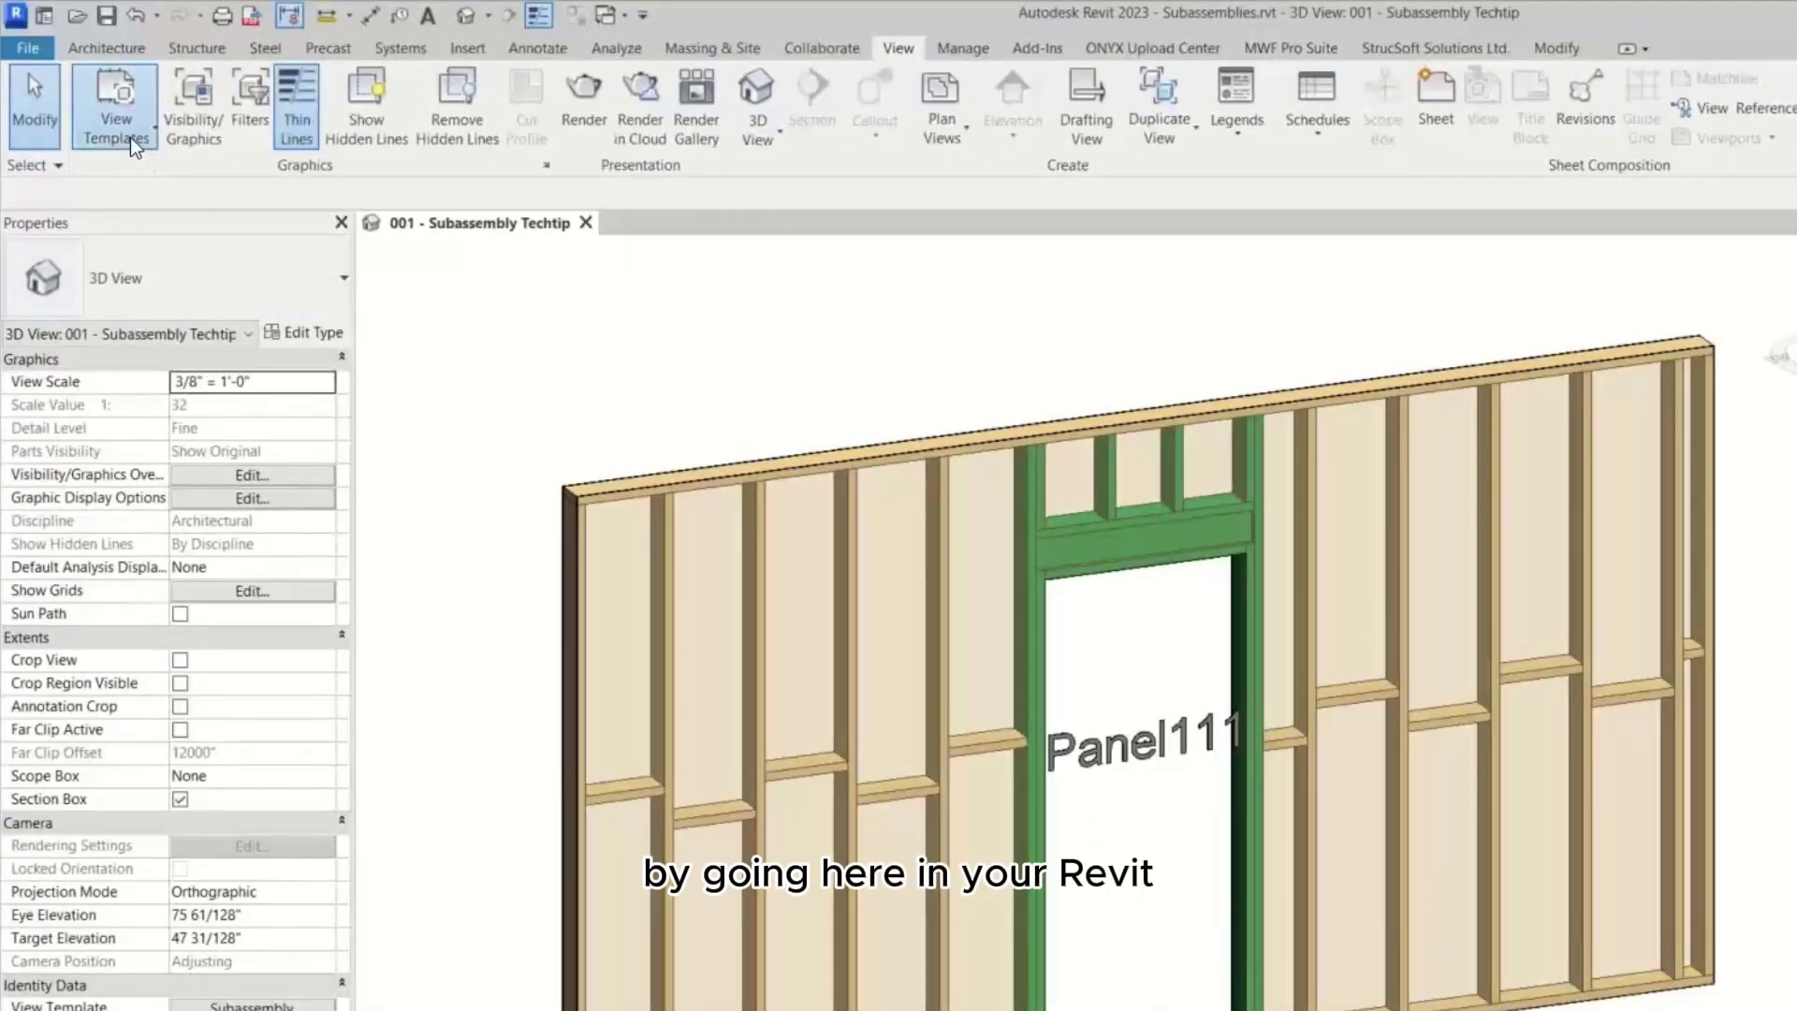
Step: Open the project's view templates and review the Subassembly template's view properties
click(131, 137)
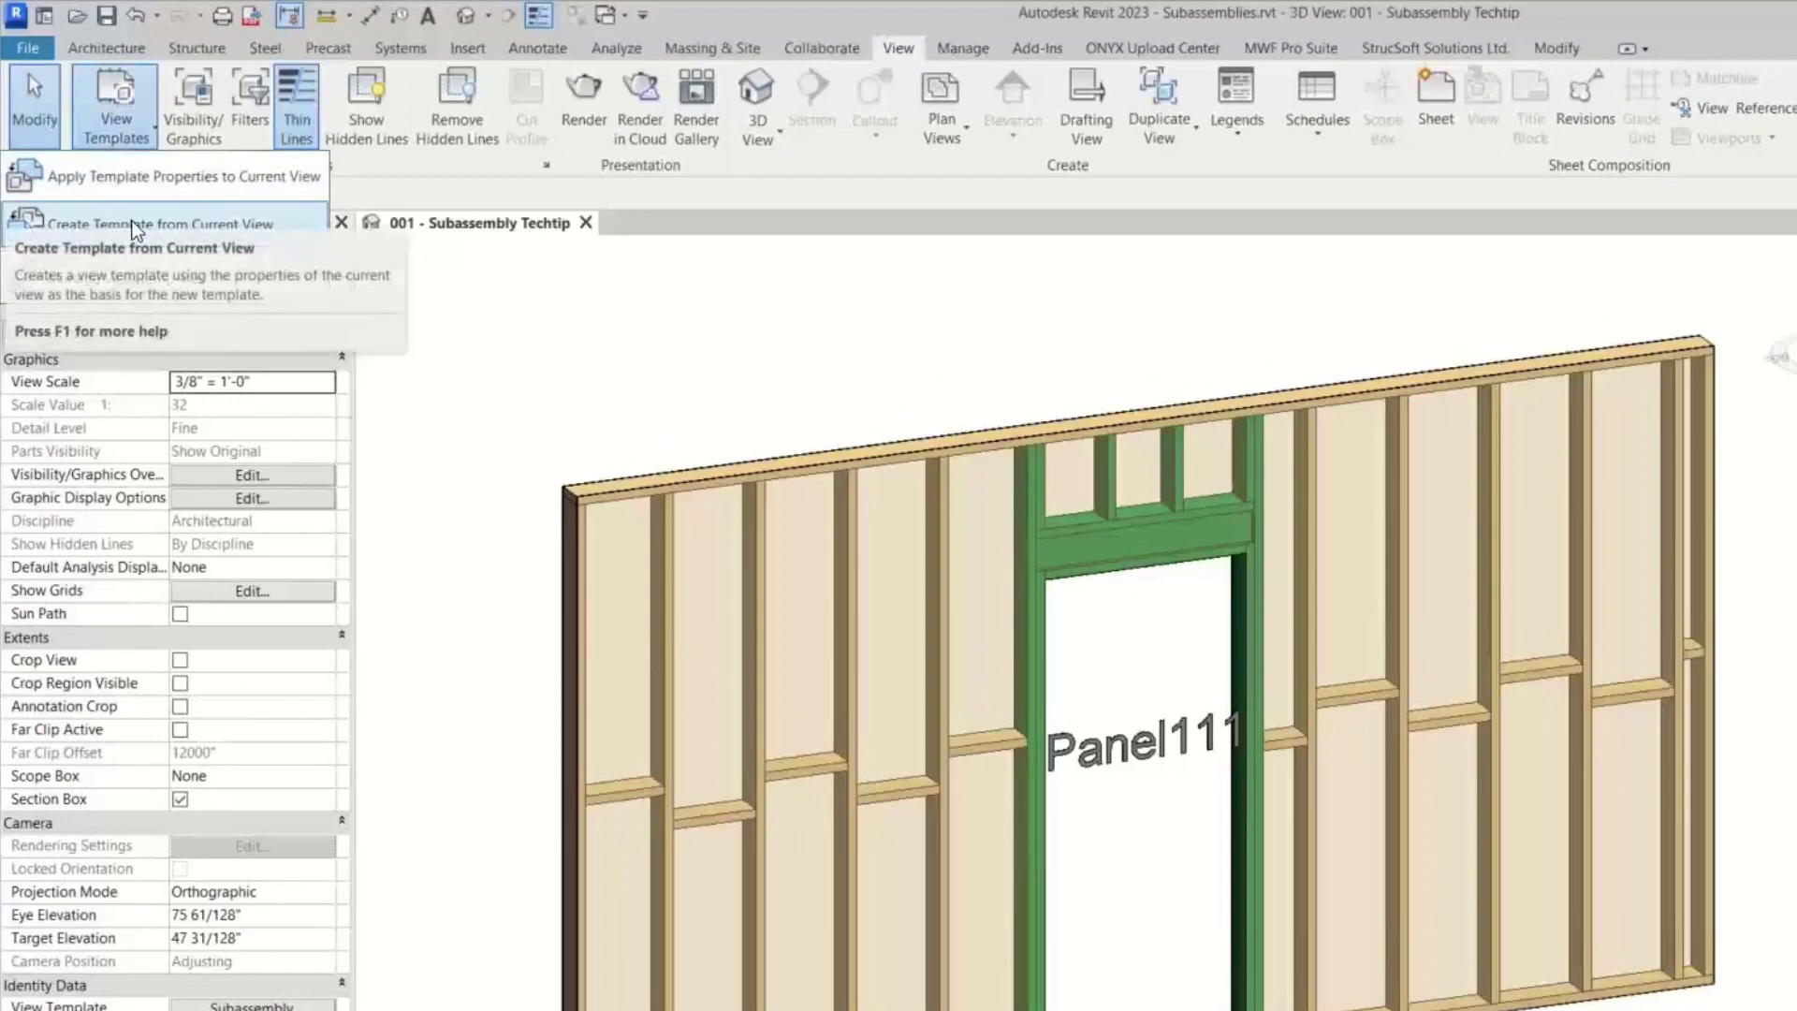
click(126, 282)
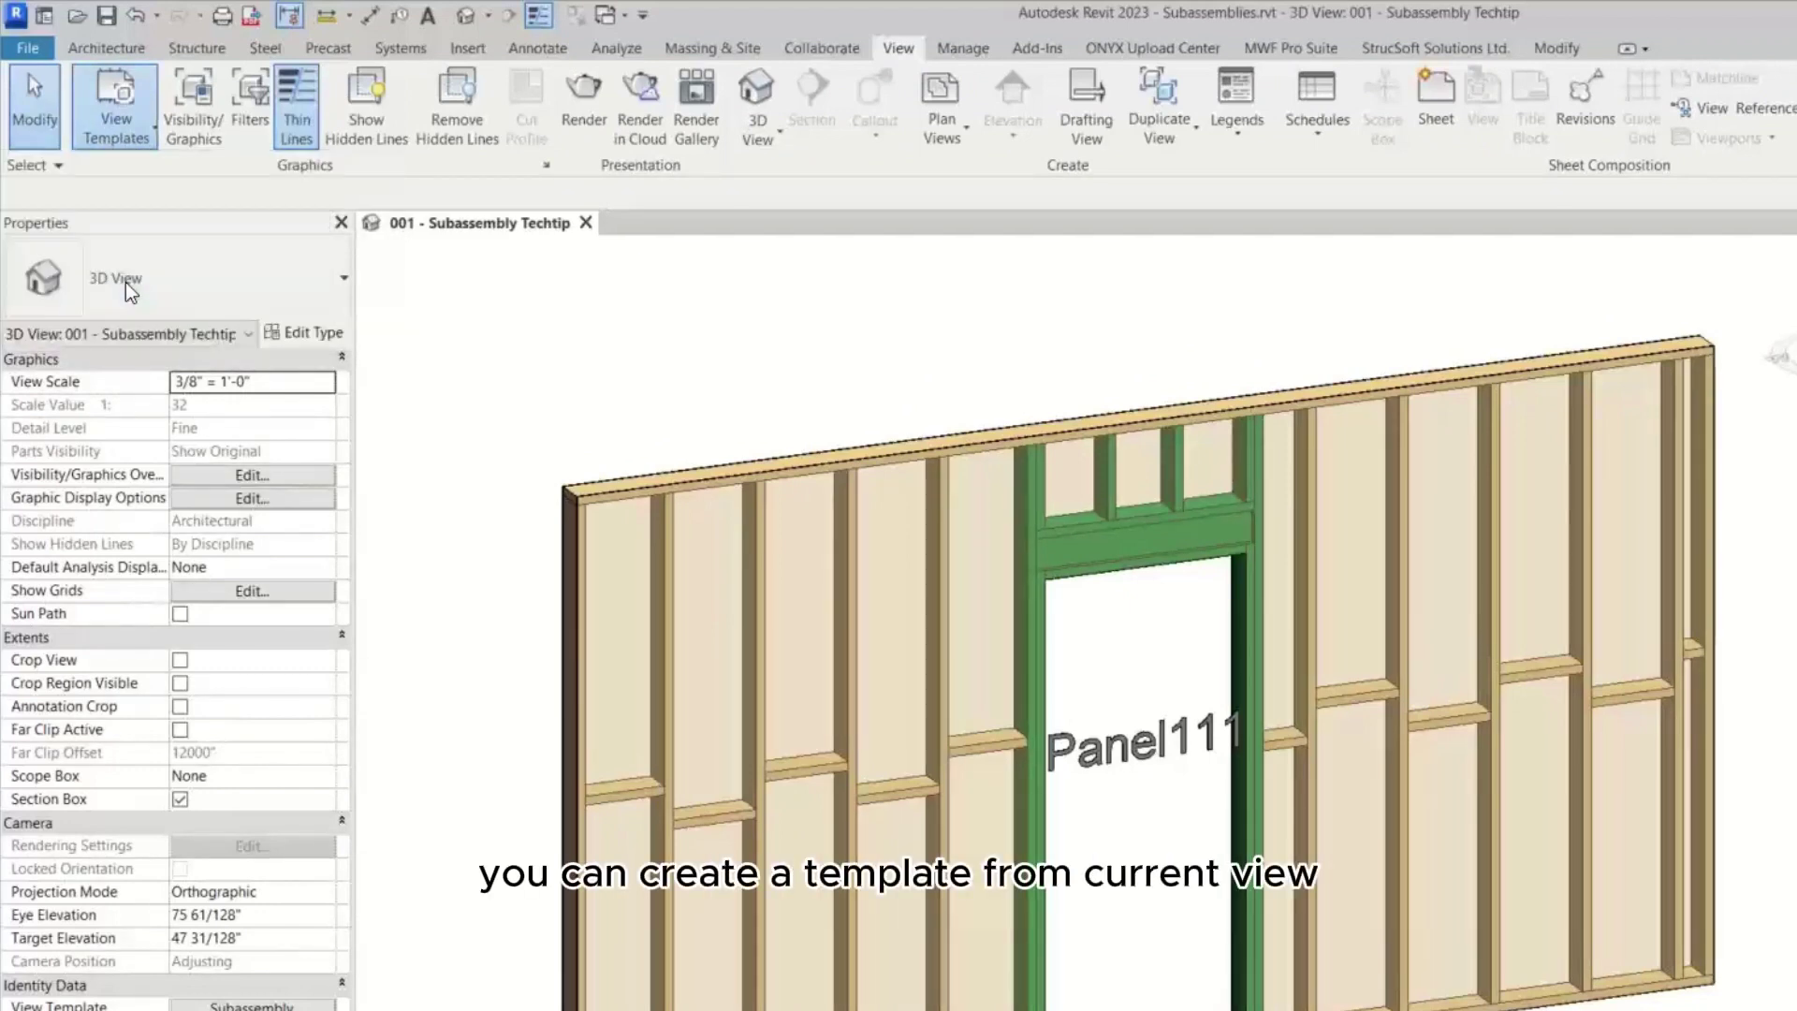
click(182, 424)
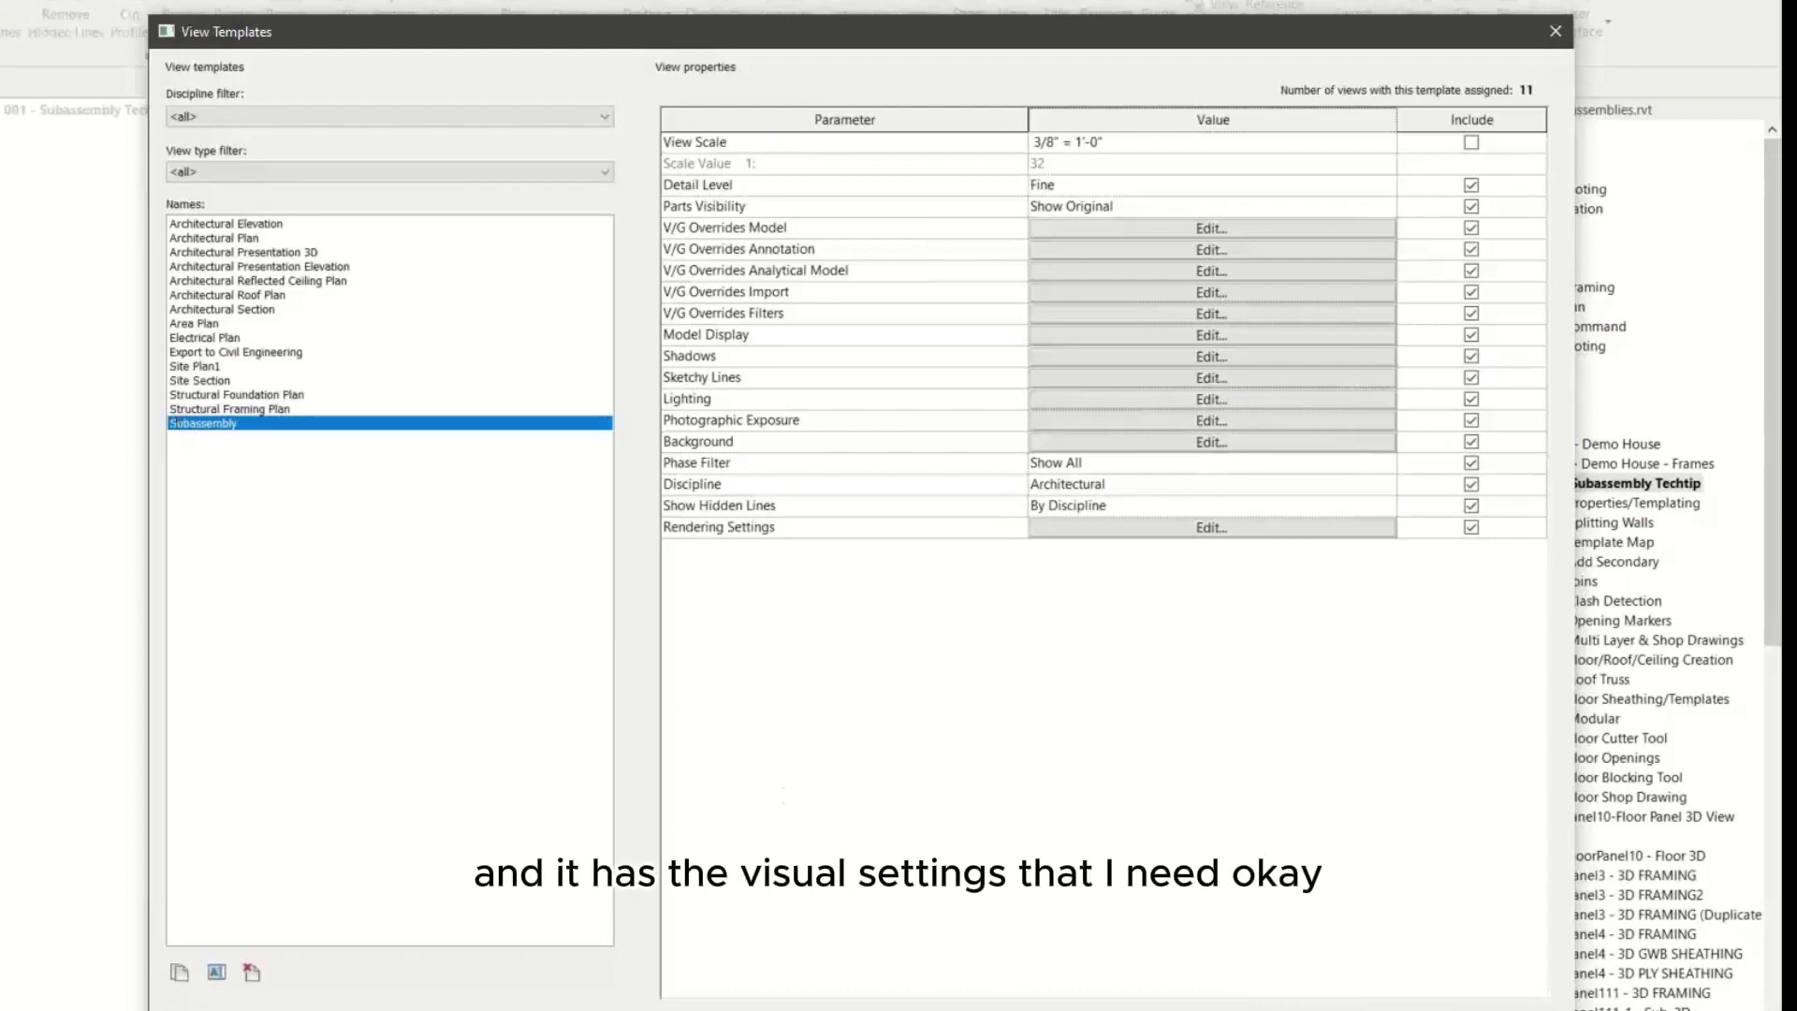
key(Return)
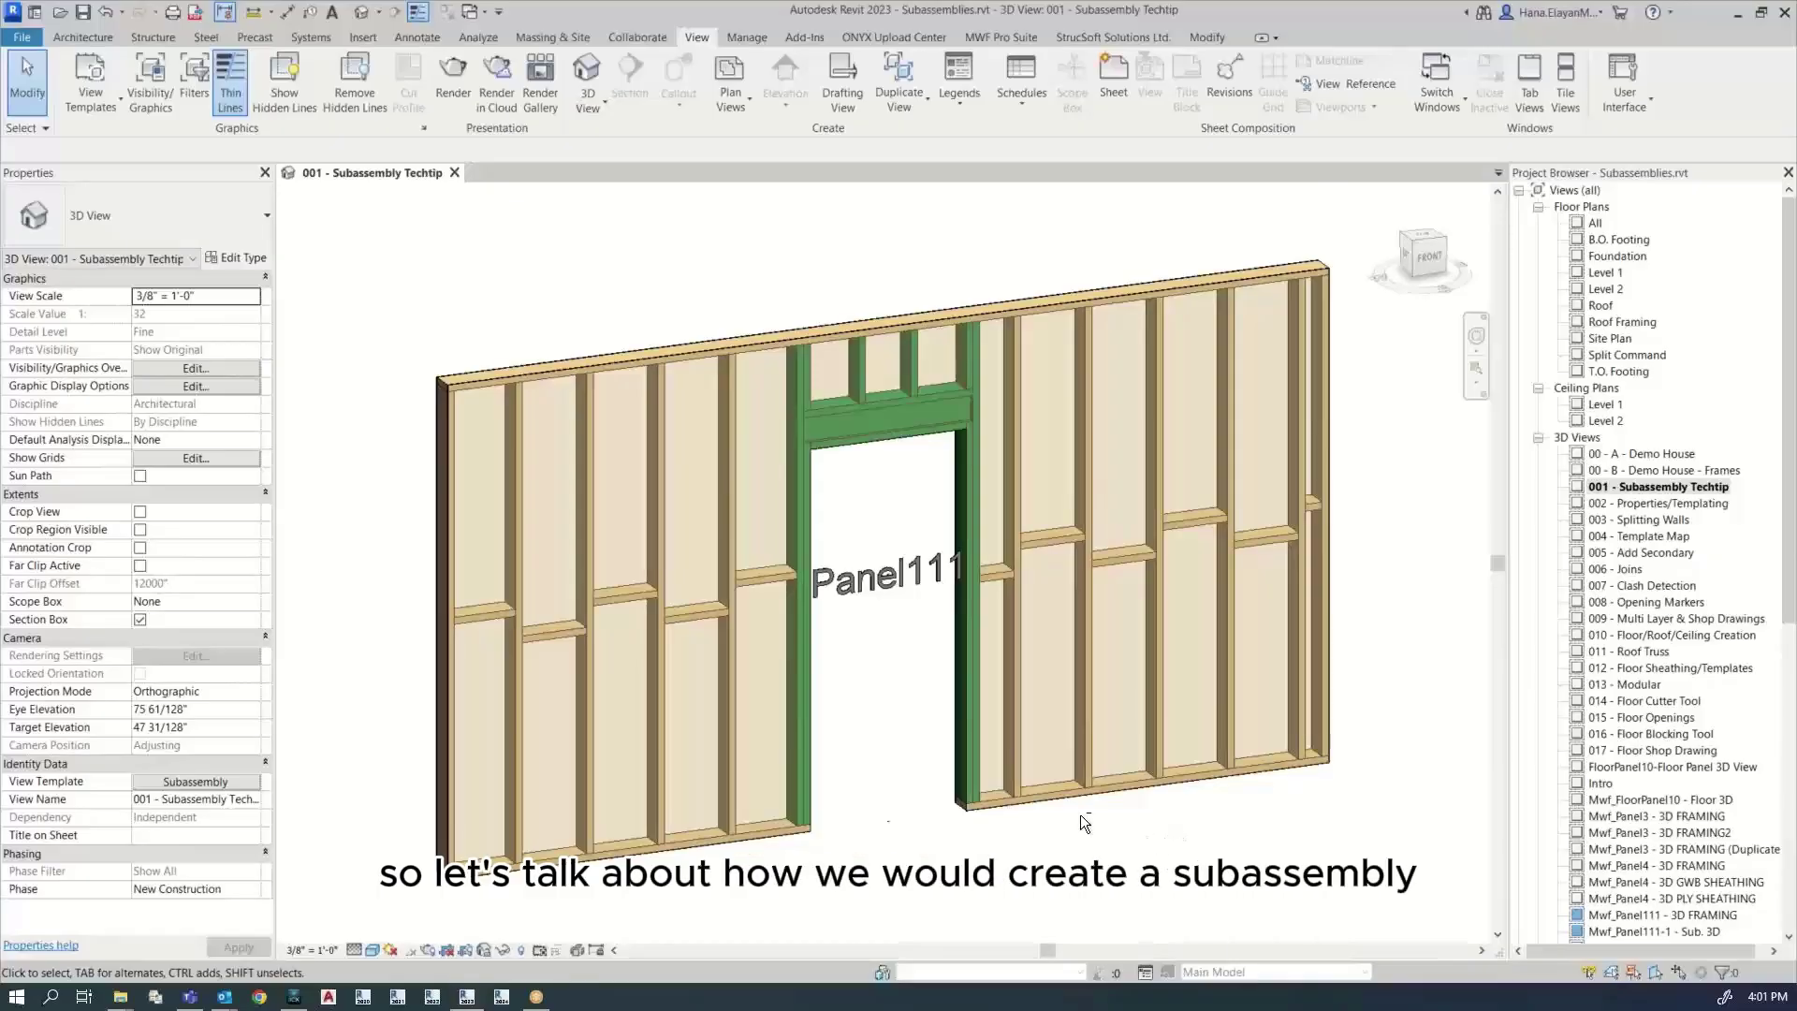
Step: Open the Subassembly Catalogs from the MWF wall settings
shift+middle_drag(1175, 839, 1090, 887)
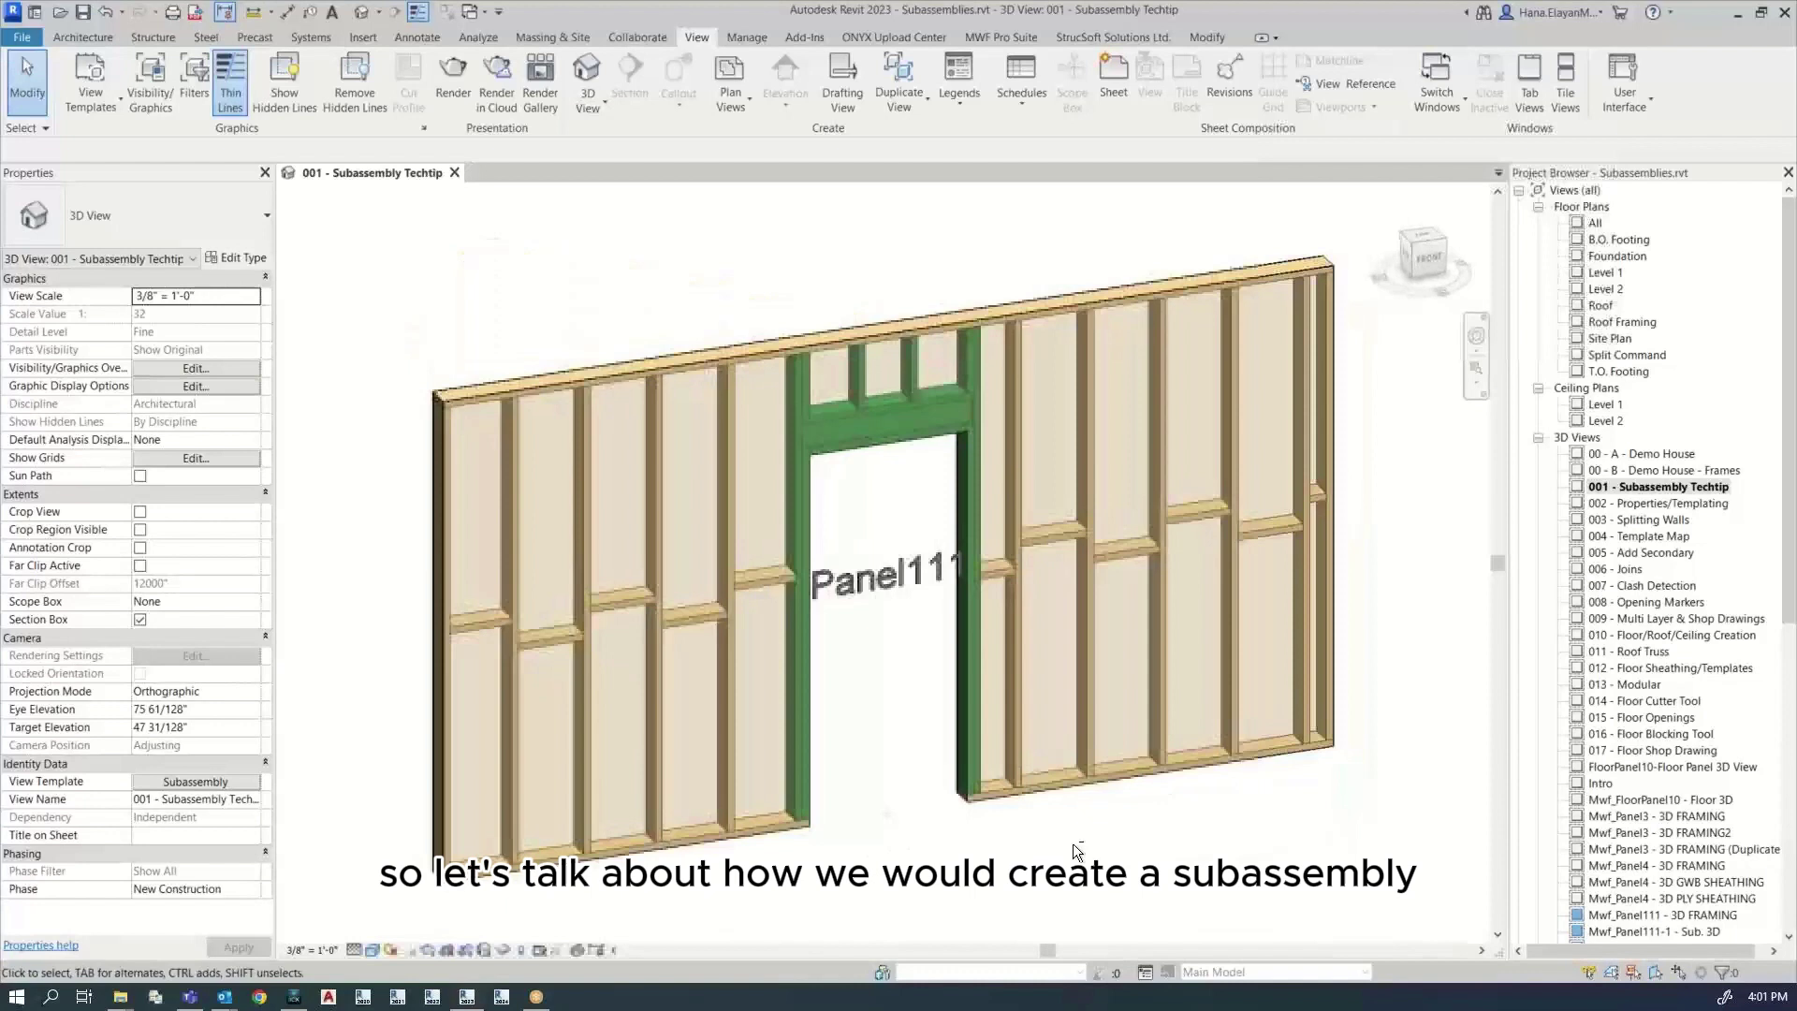
click(1001, 36)
middle_drag(1076, 580, 1069, 546)
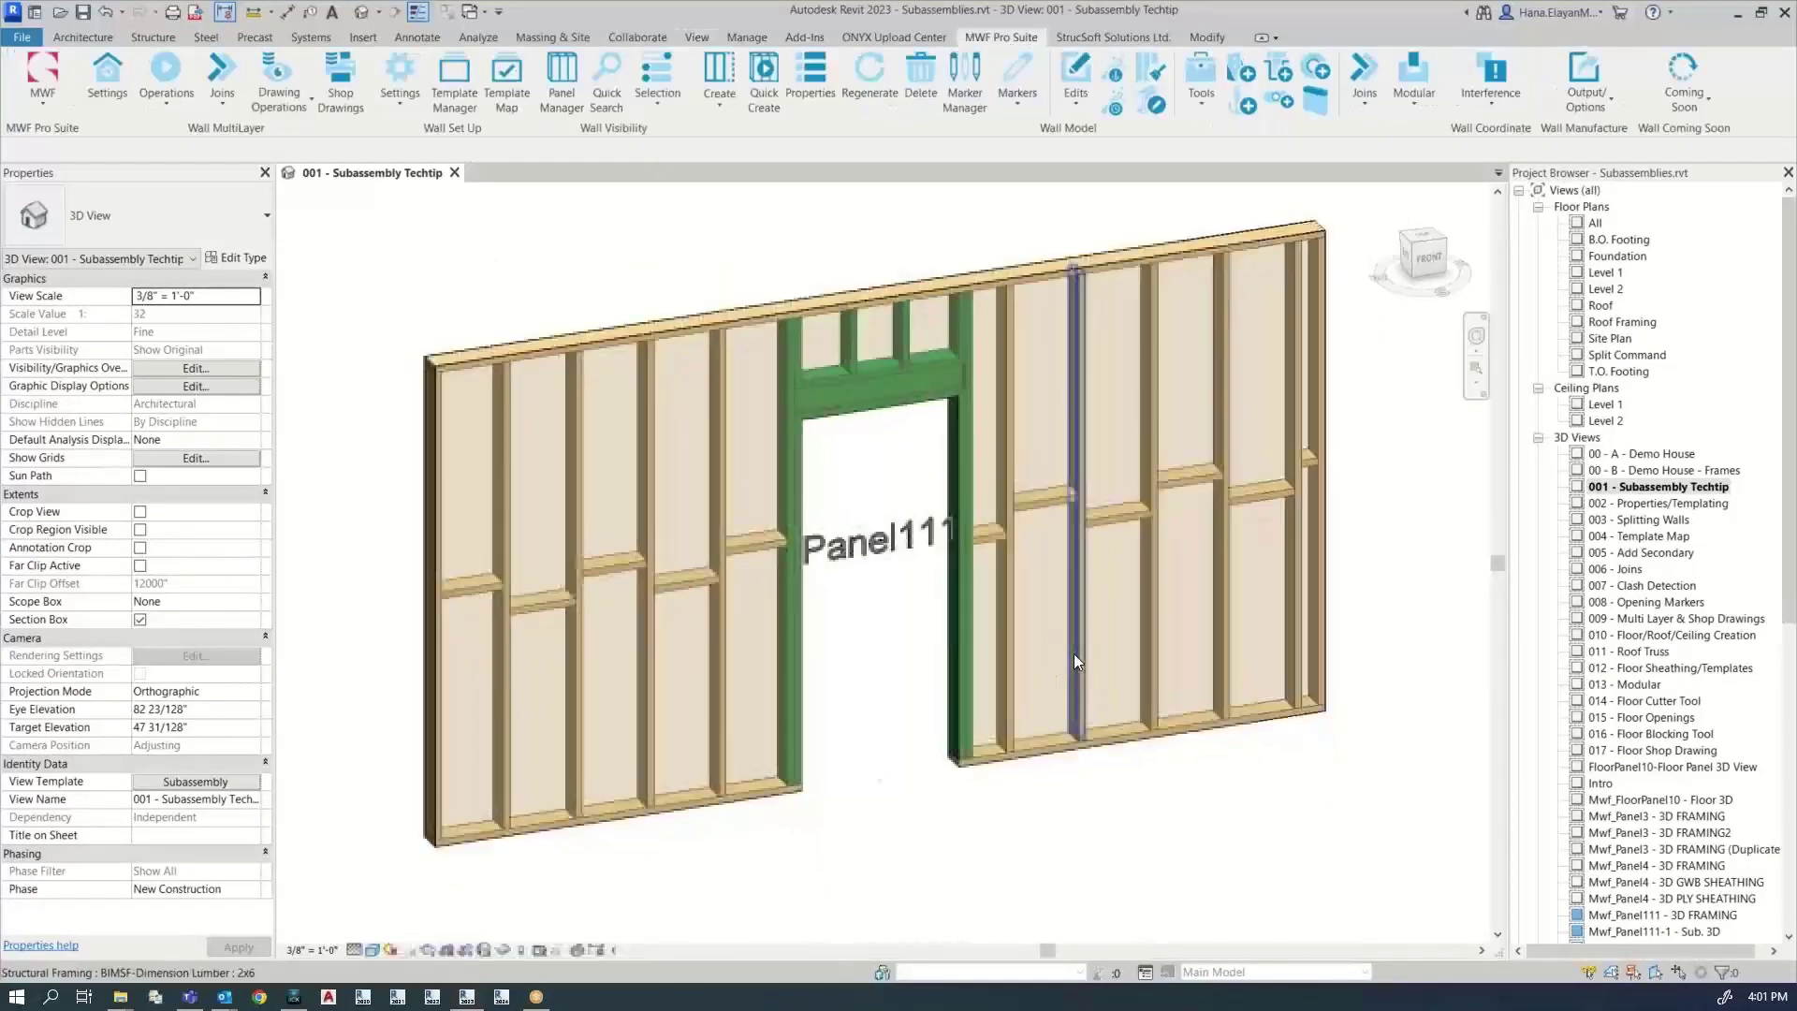
click(407, 99)
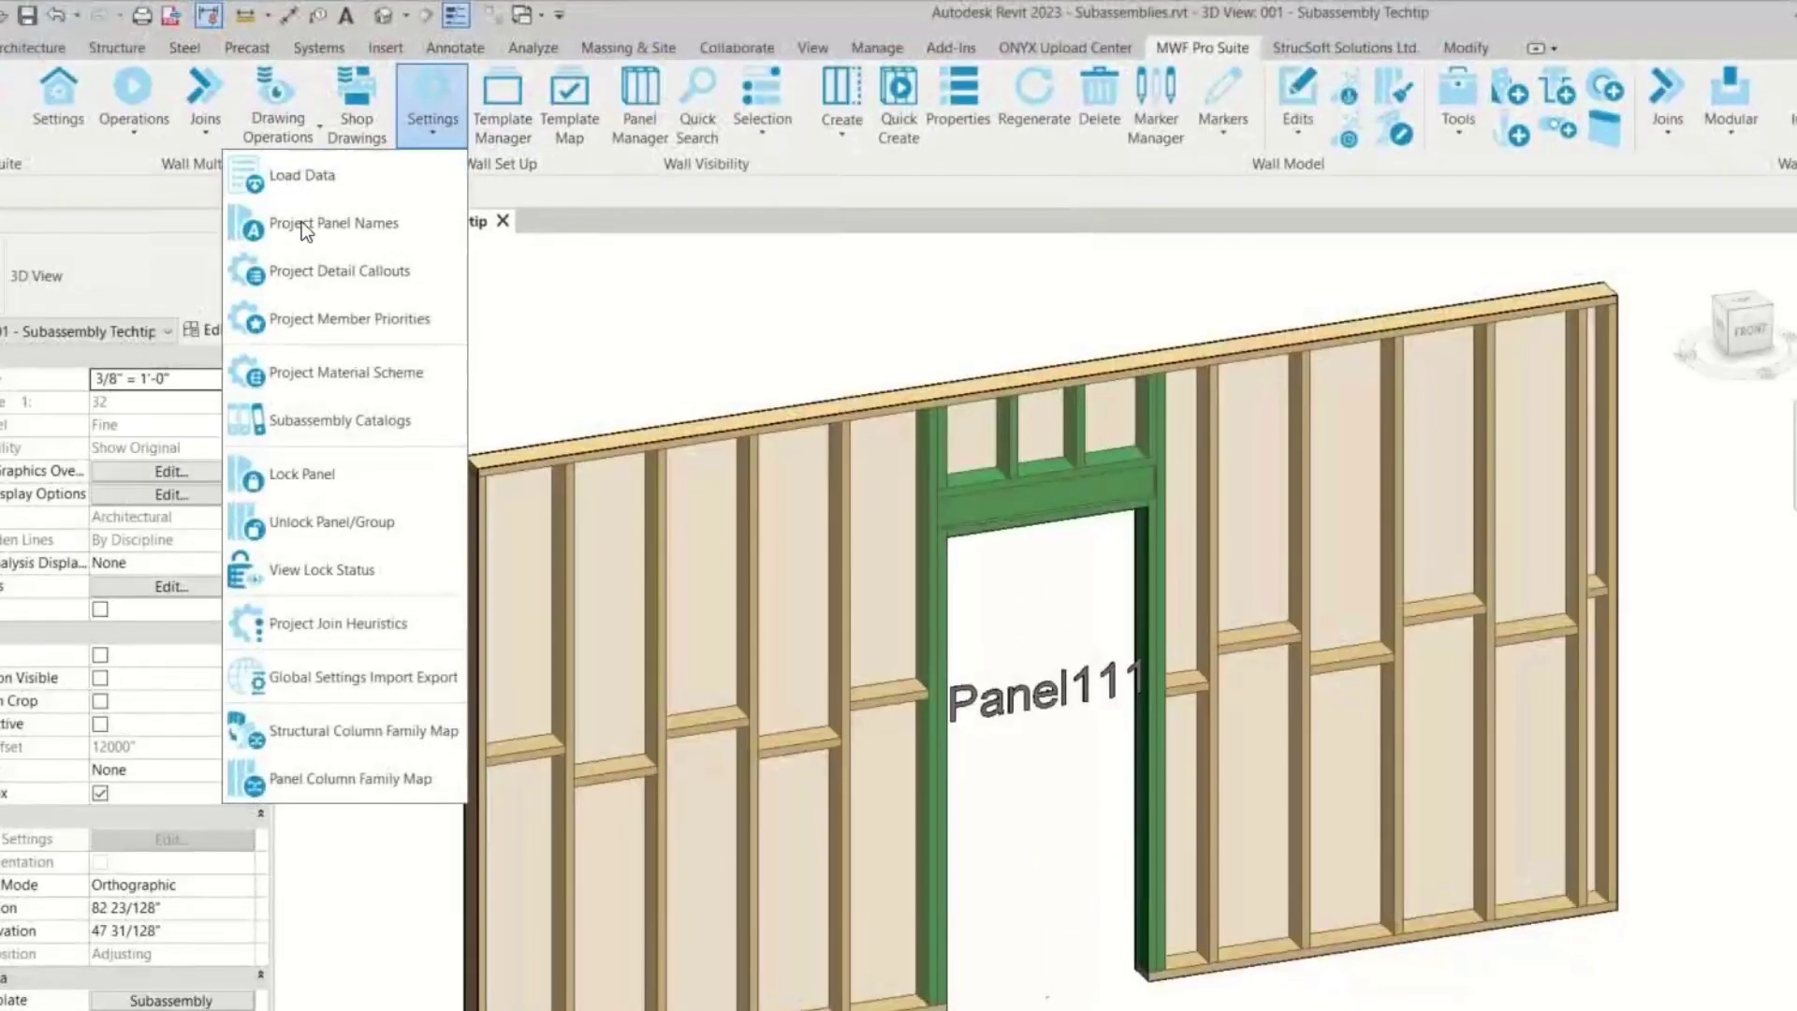
click(338, 423)
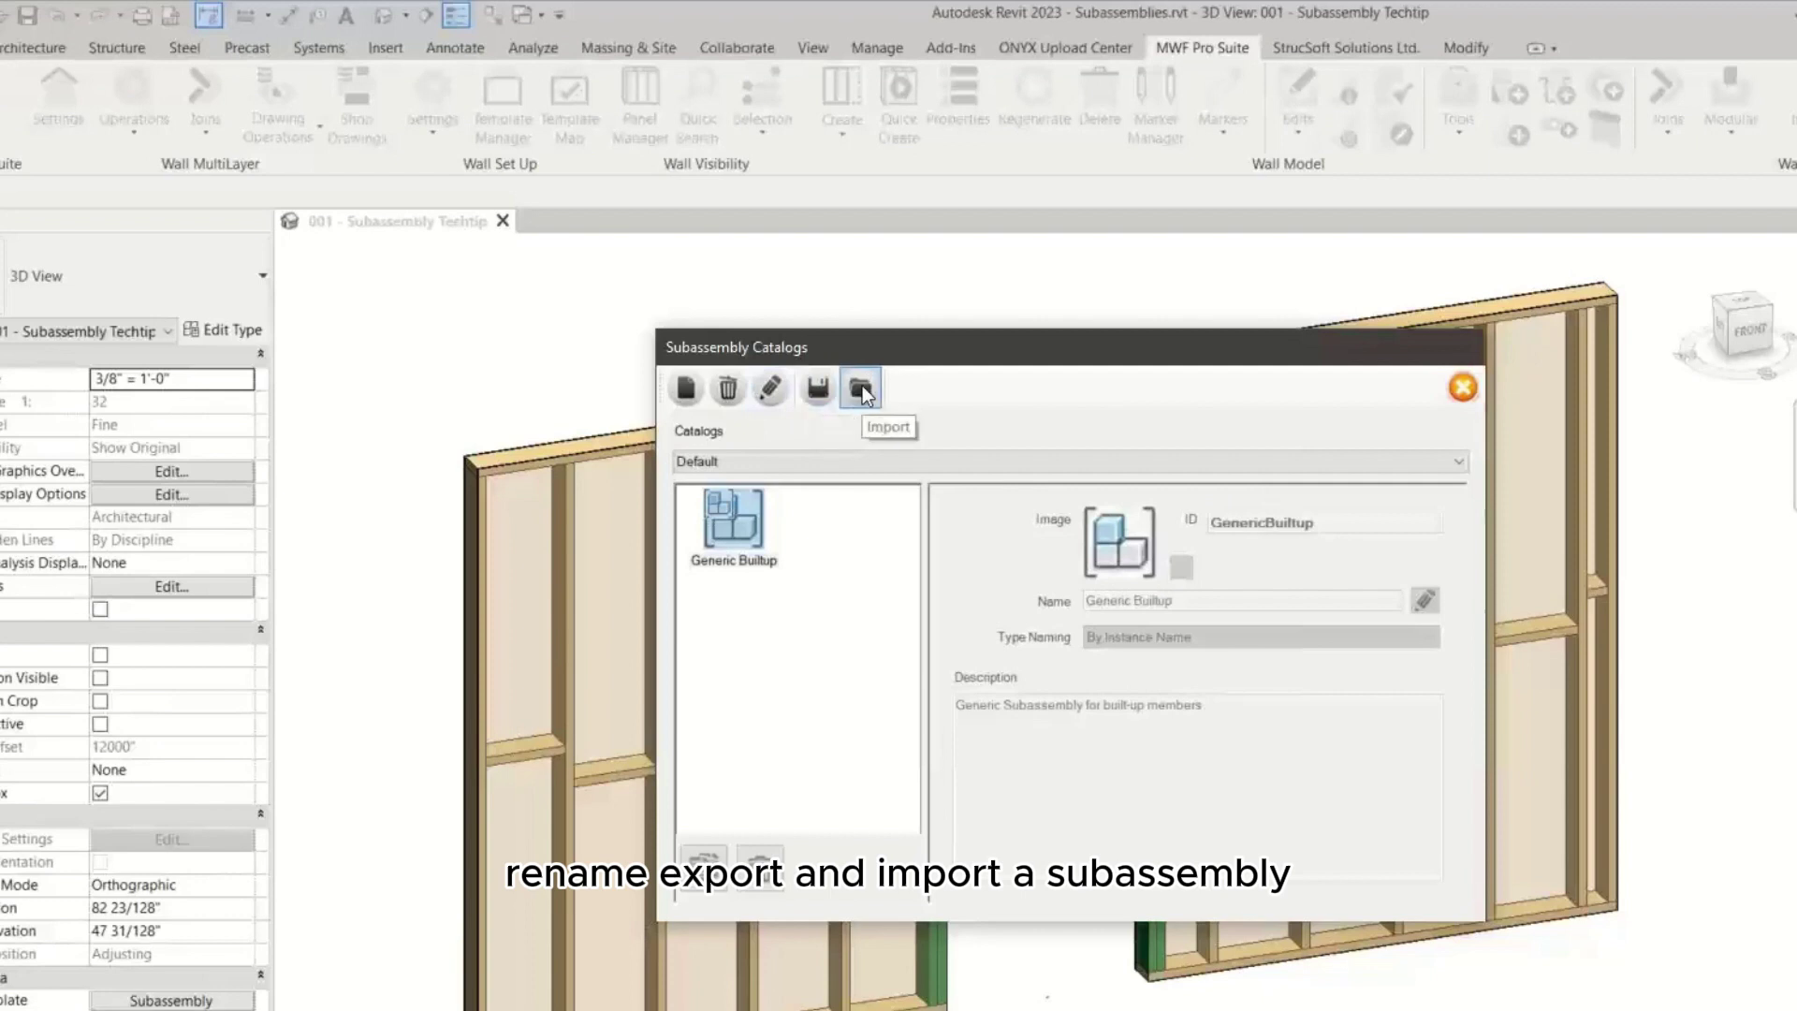
Step: Load the test catalog in the Subassembly Catalogs dialog
click(755, 459)
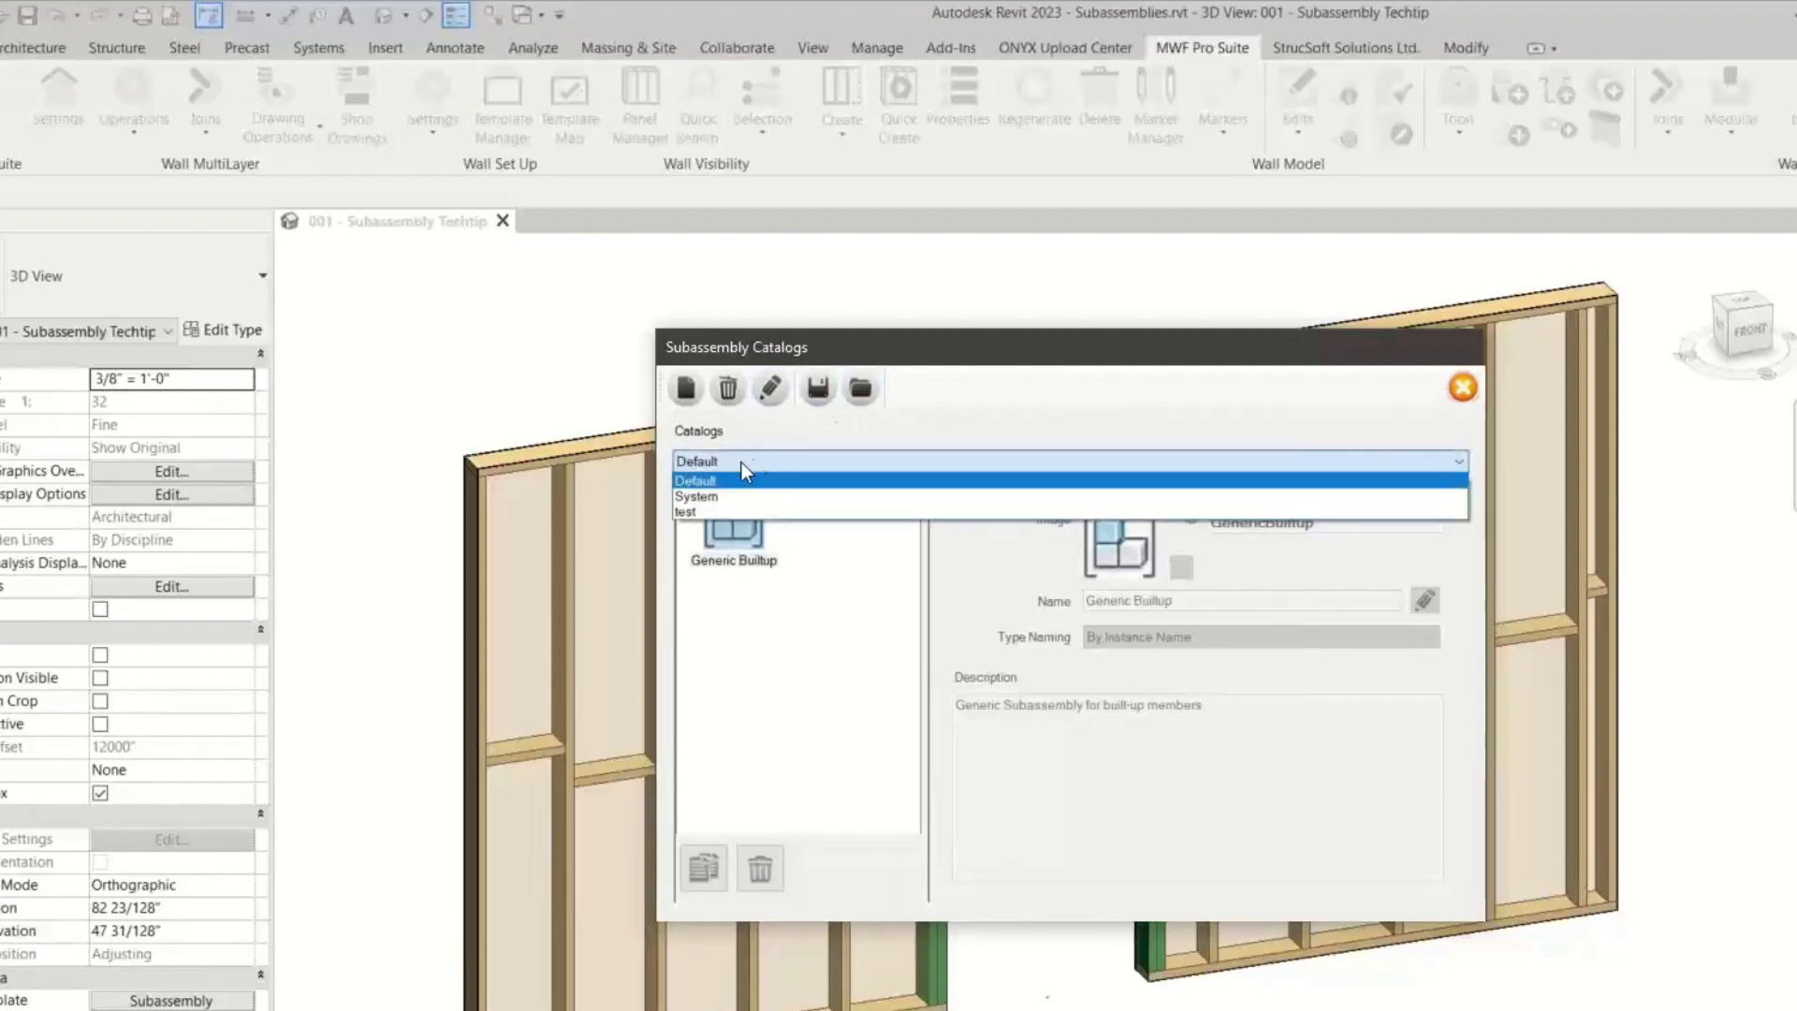
click(686, 391)
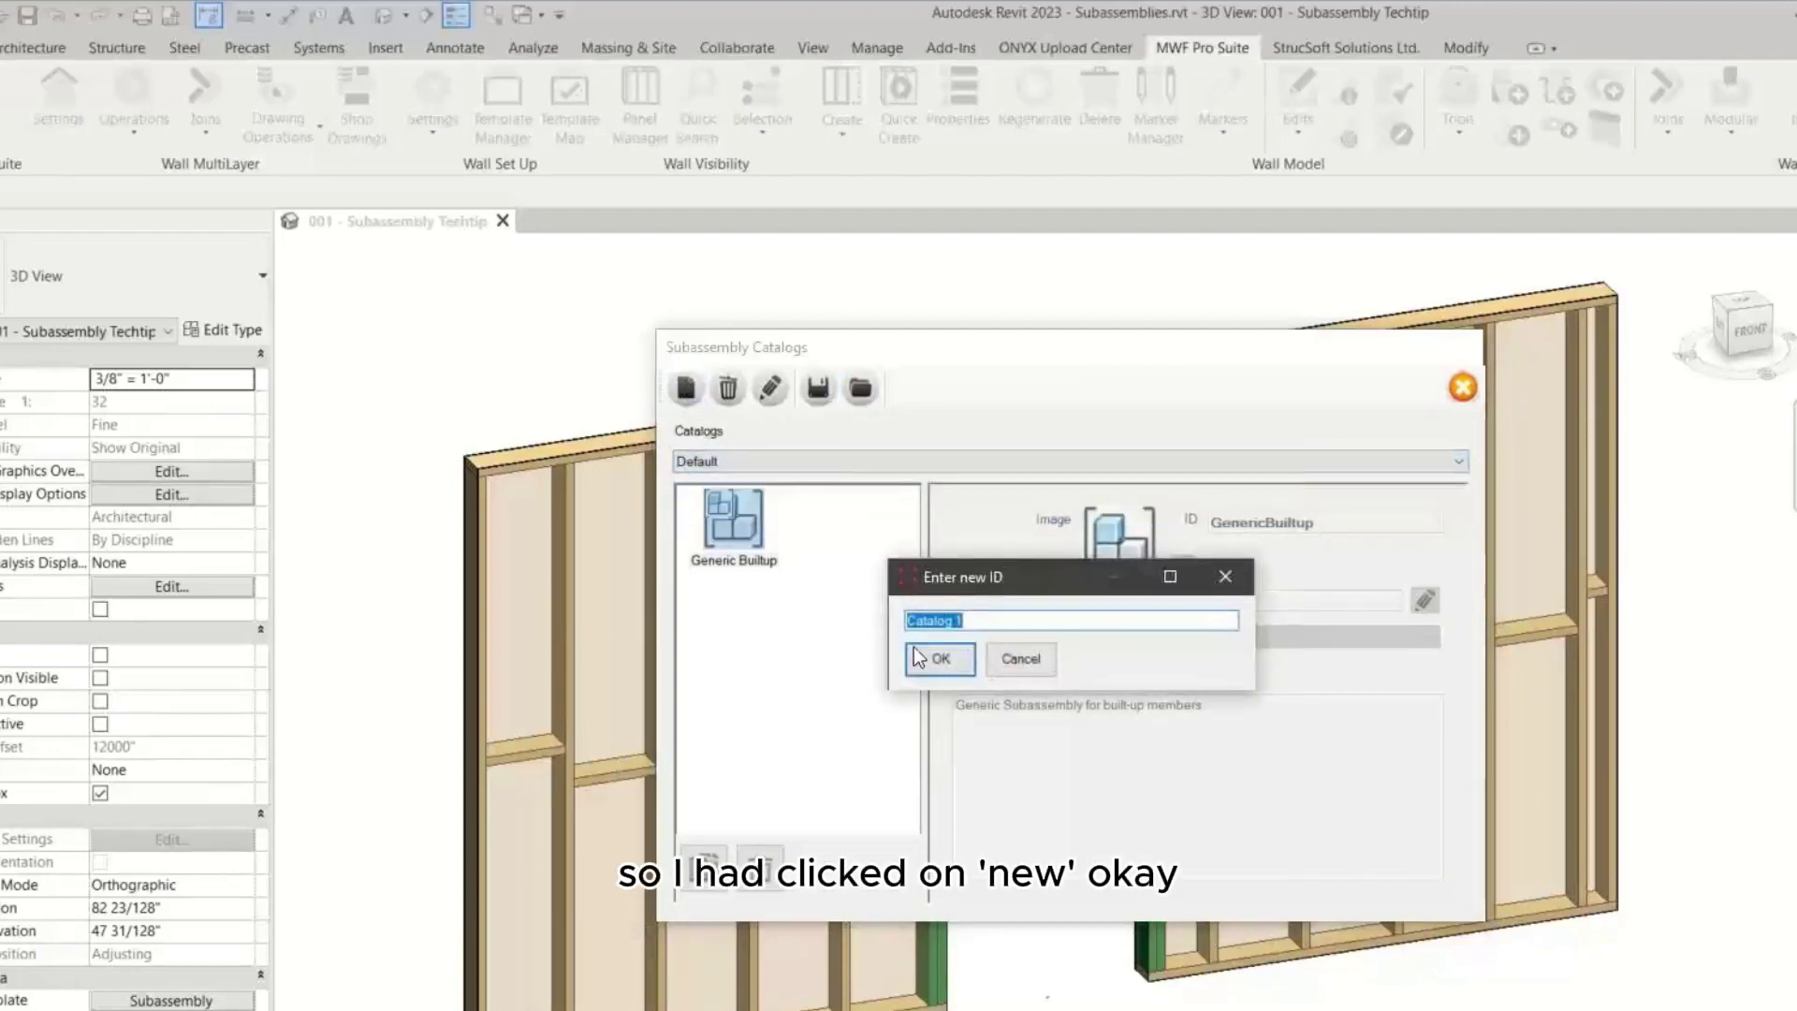
click(1226, 577)
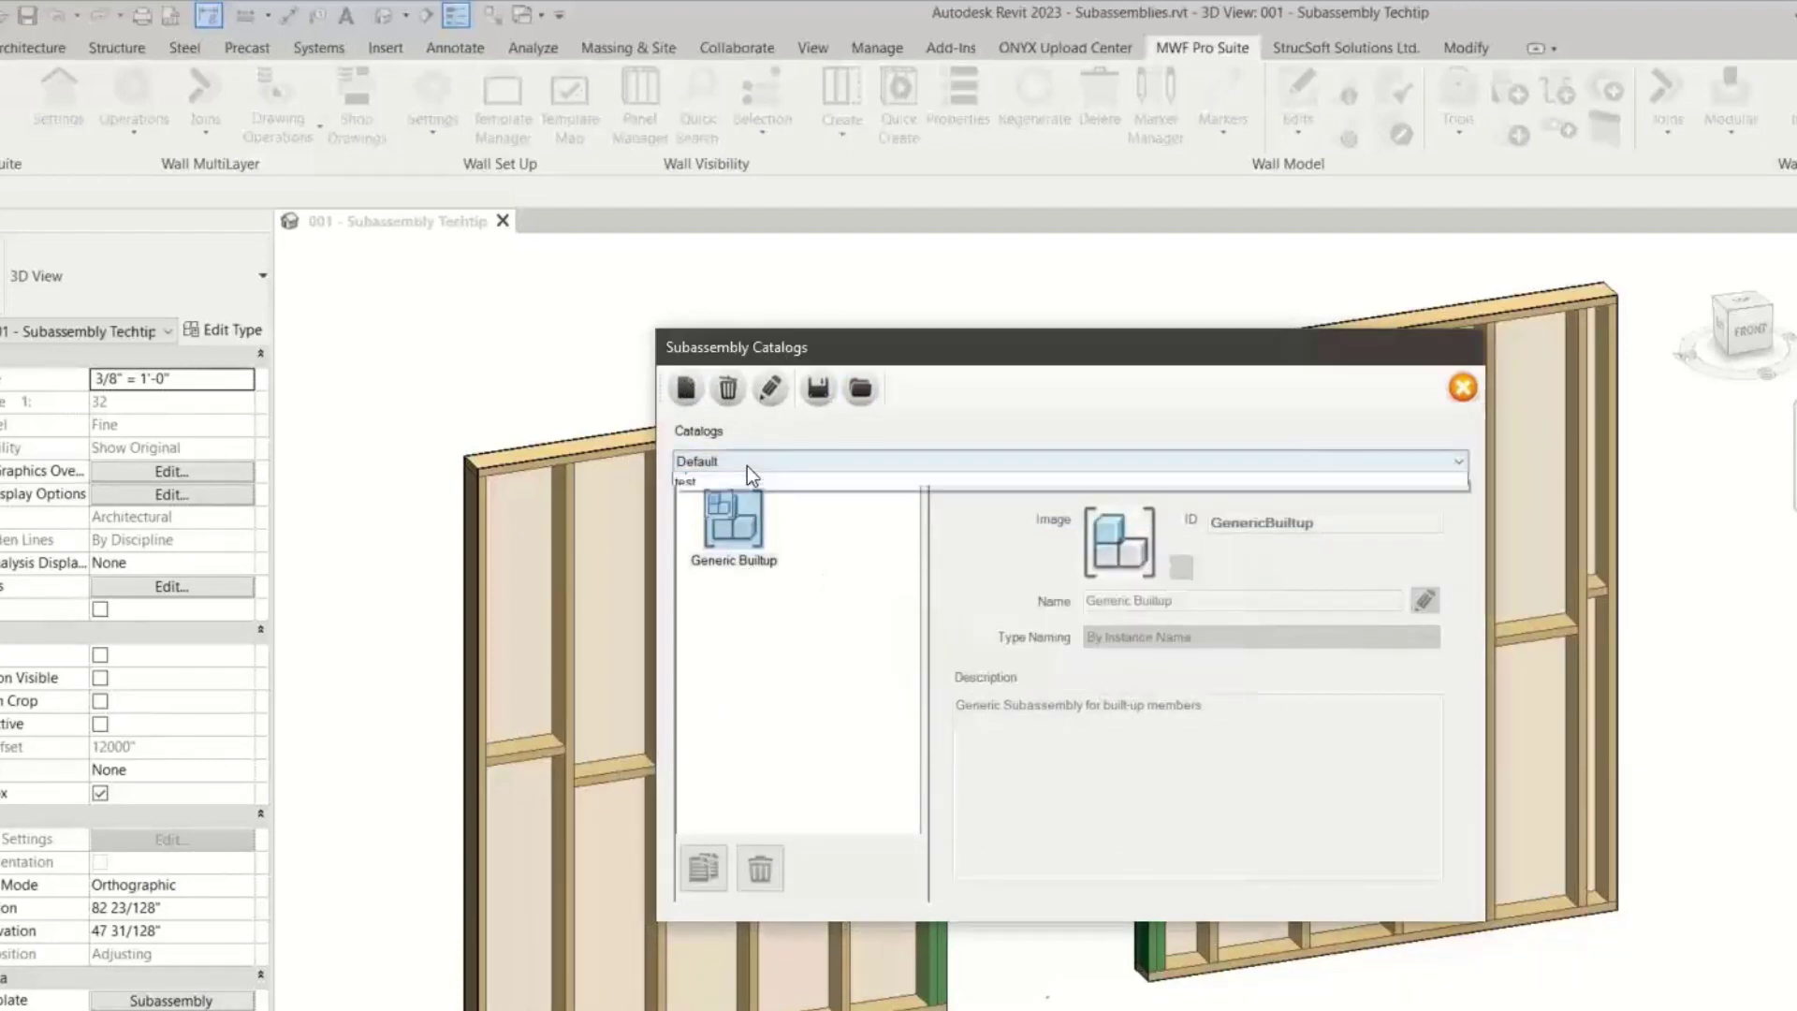
click(747, 466)
click(717, 509)
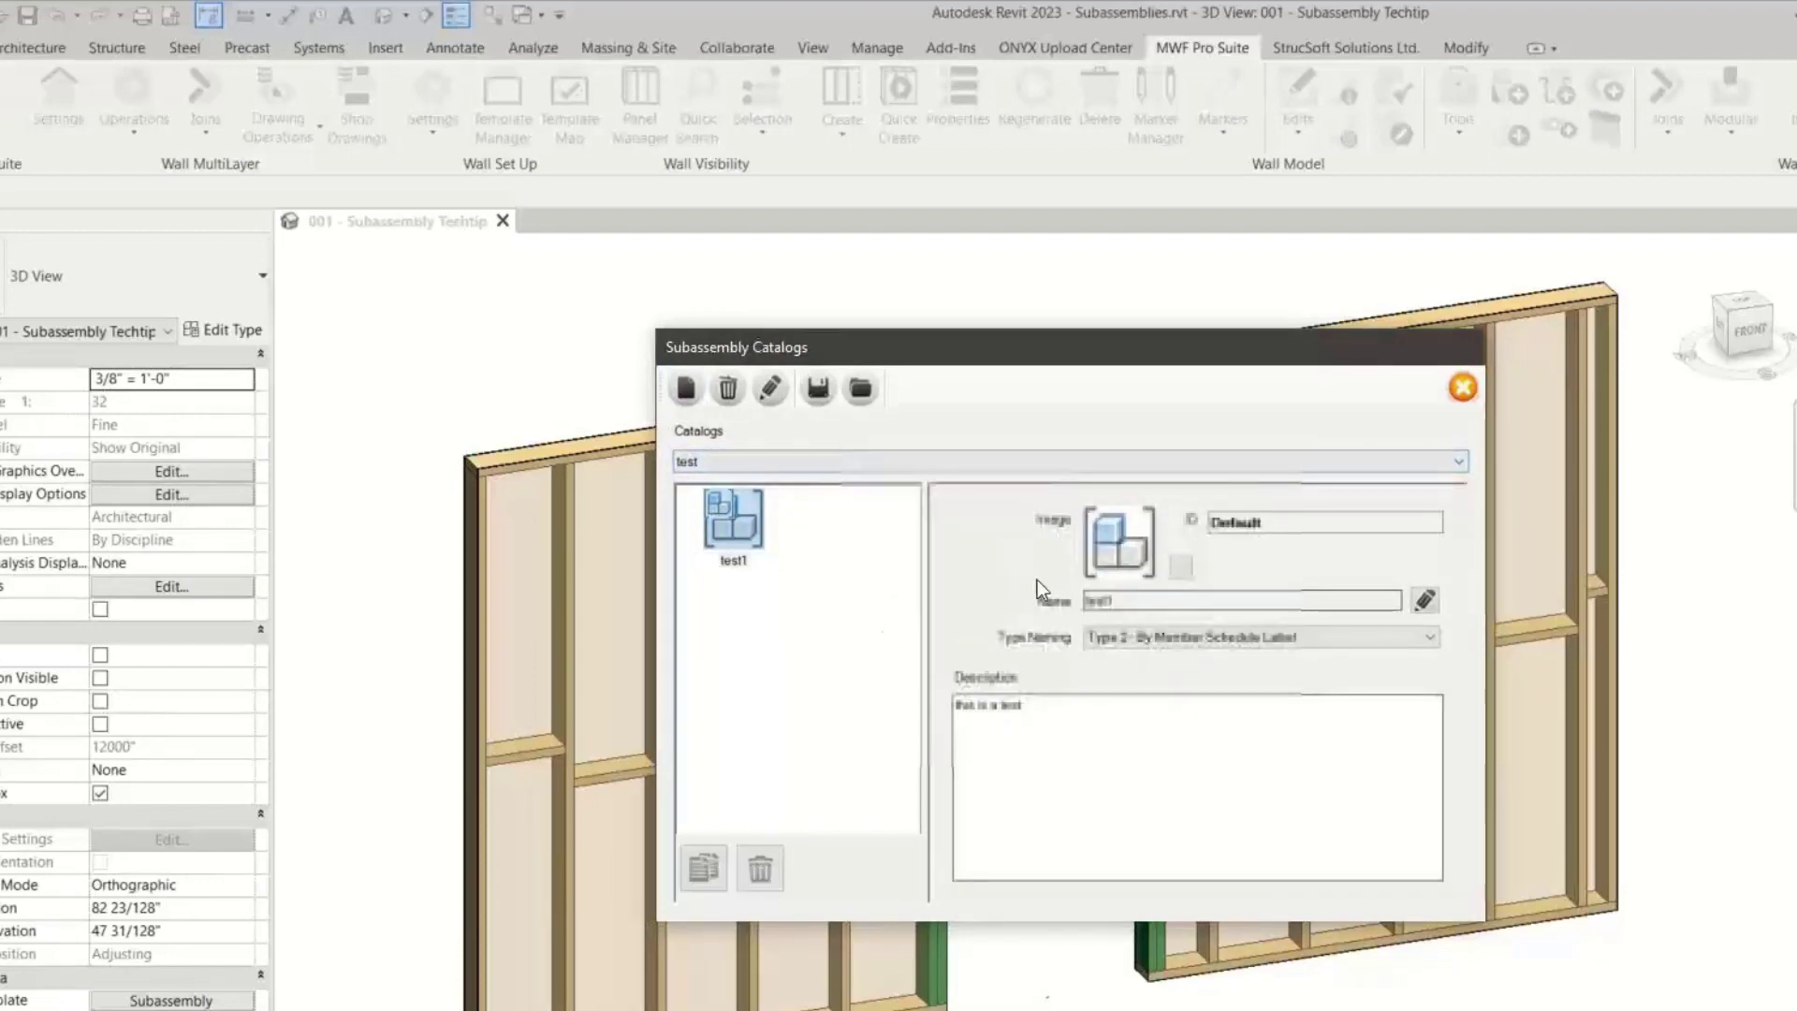
Step: Review how the test1 item's name, ID and image can be changed, including the rename and image-file dialogs
click(1133, 603)
double_click(1107, 603)
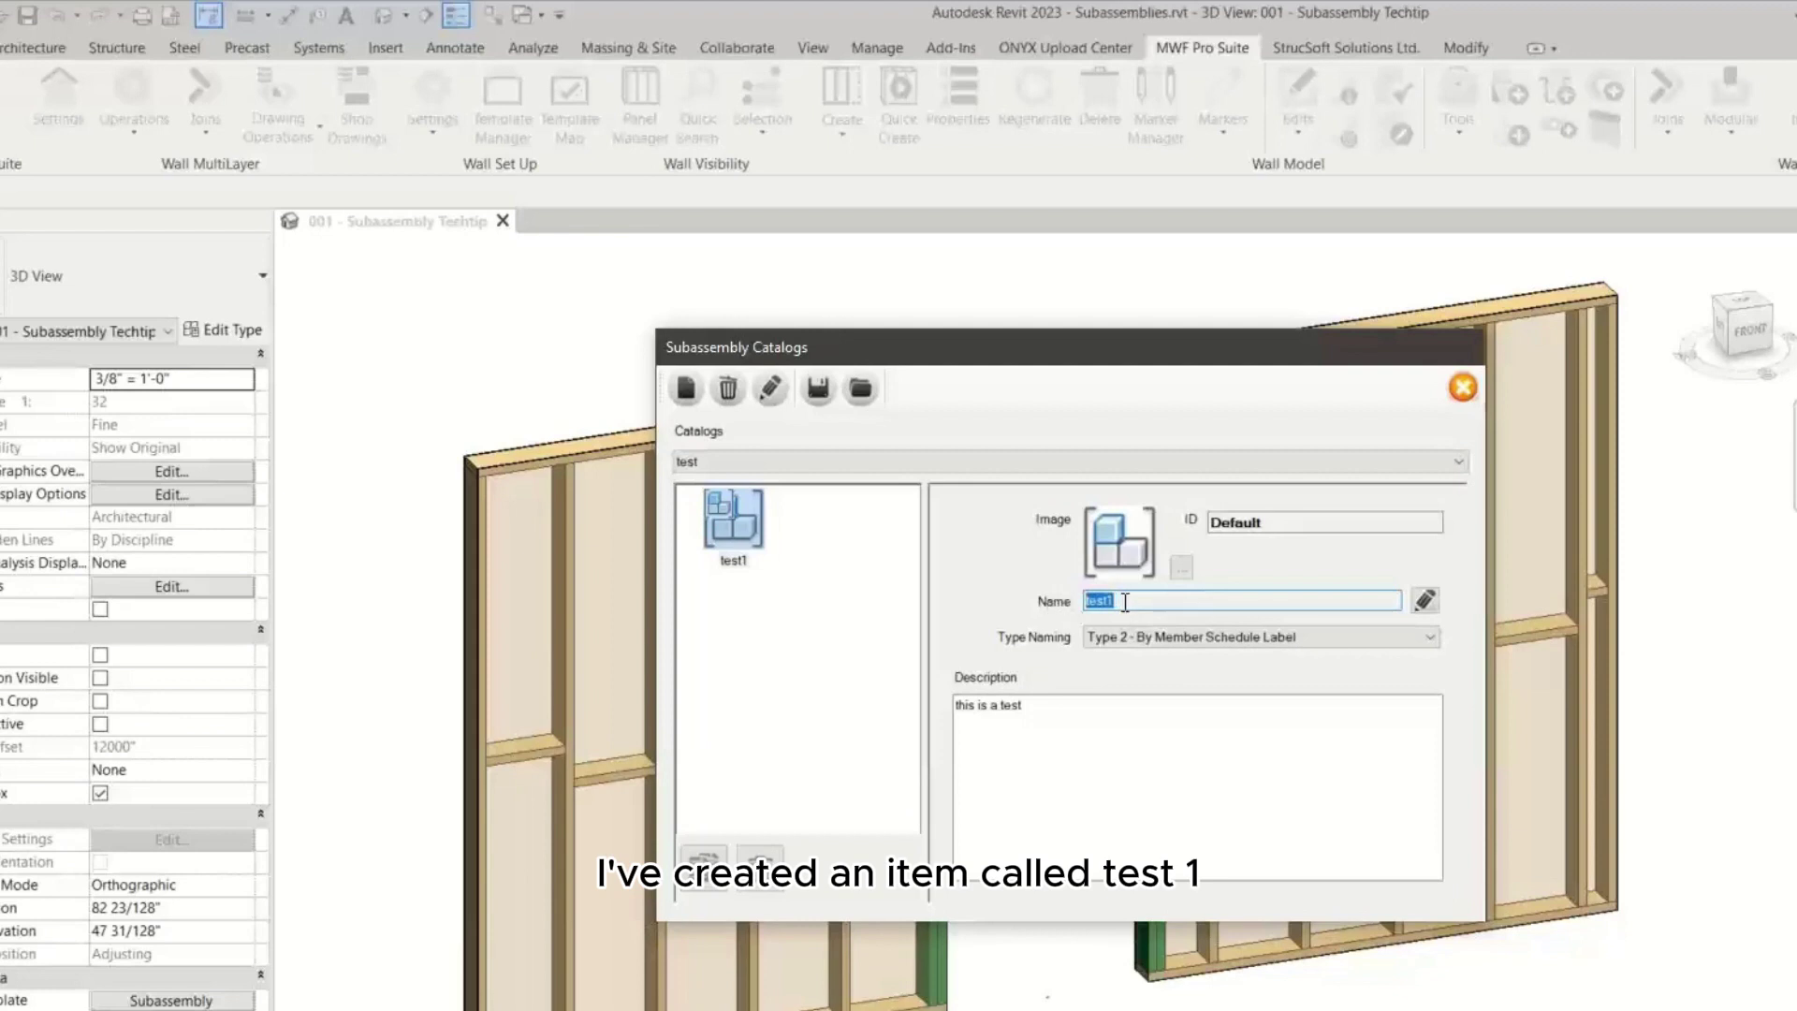
click(770, 388)
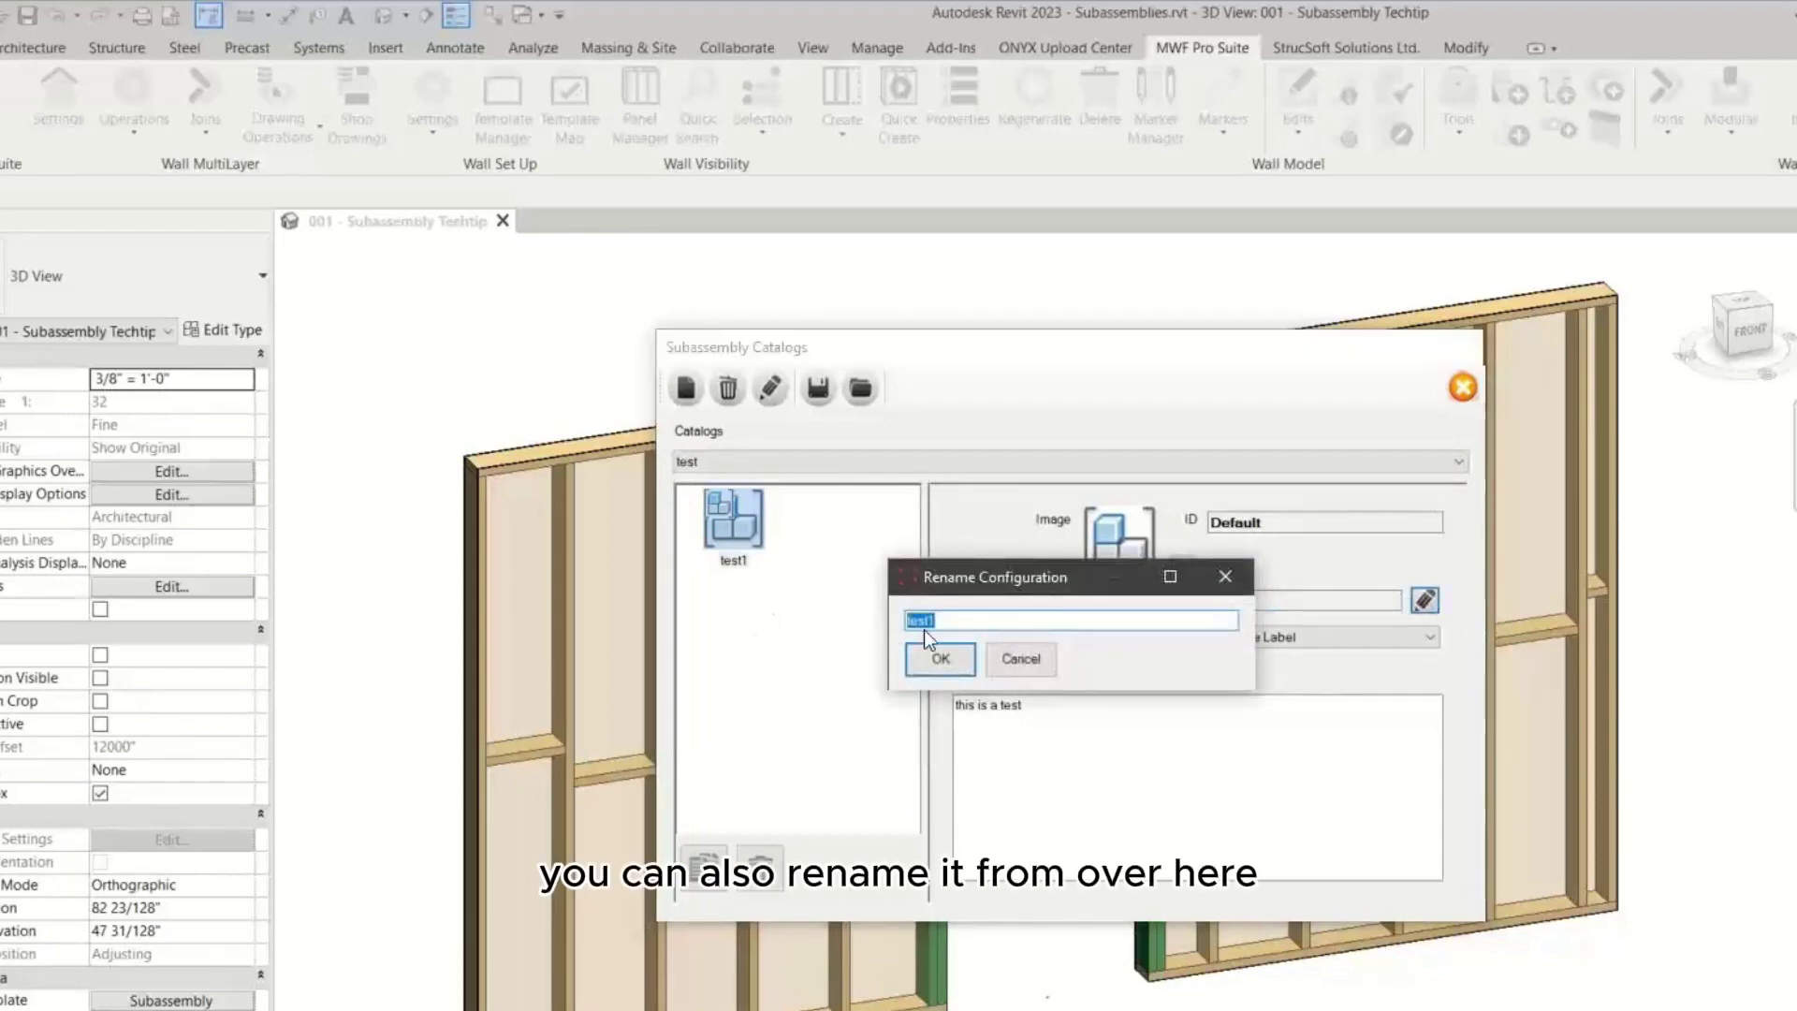
click(1233, 588)
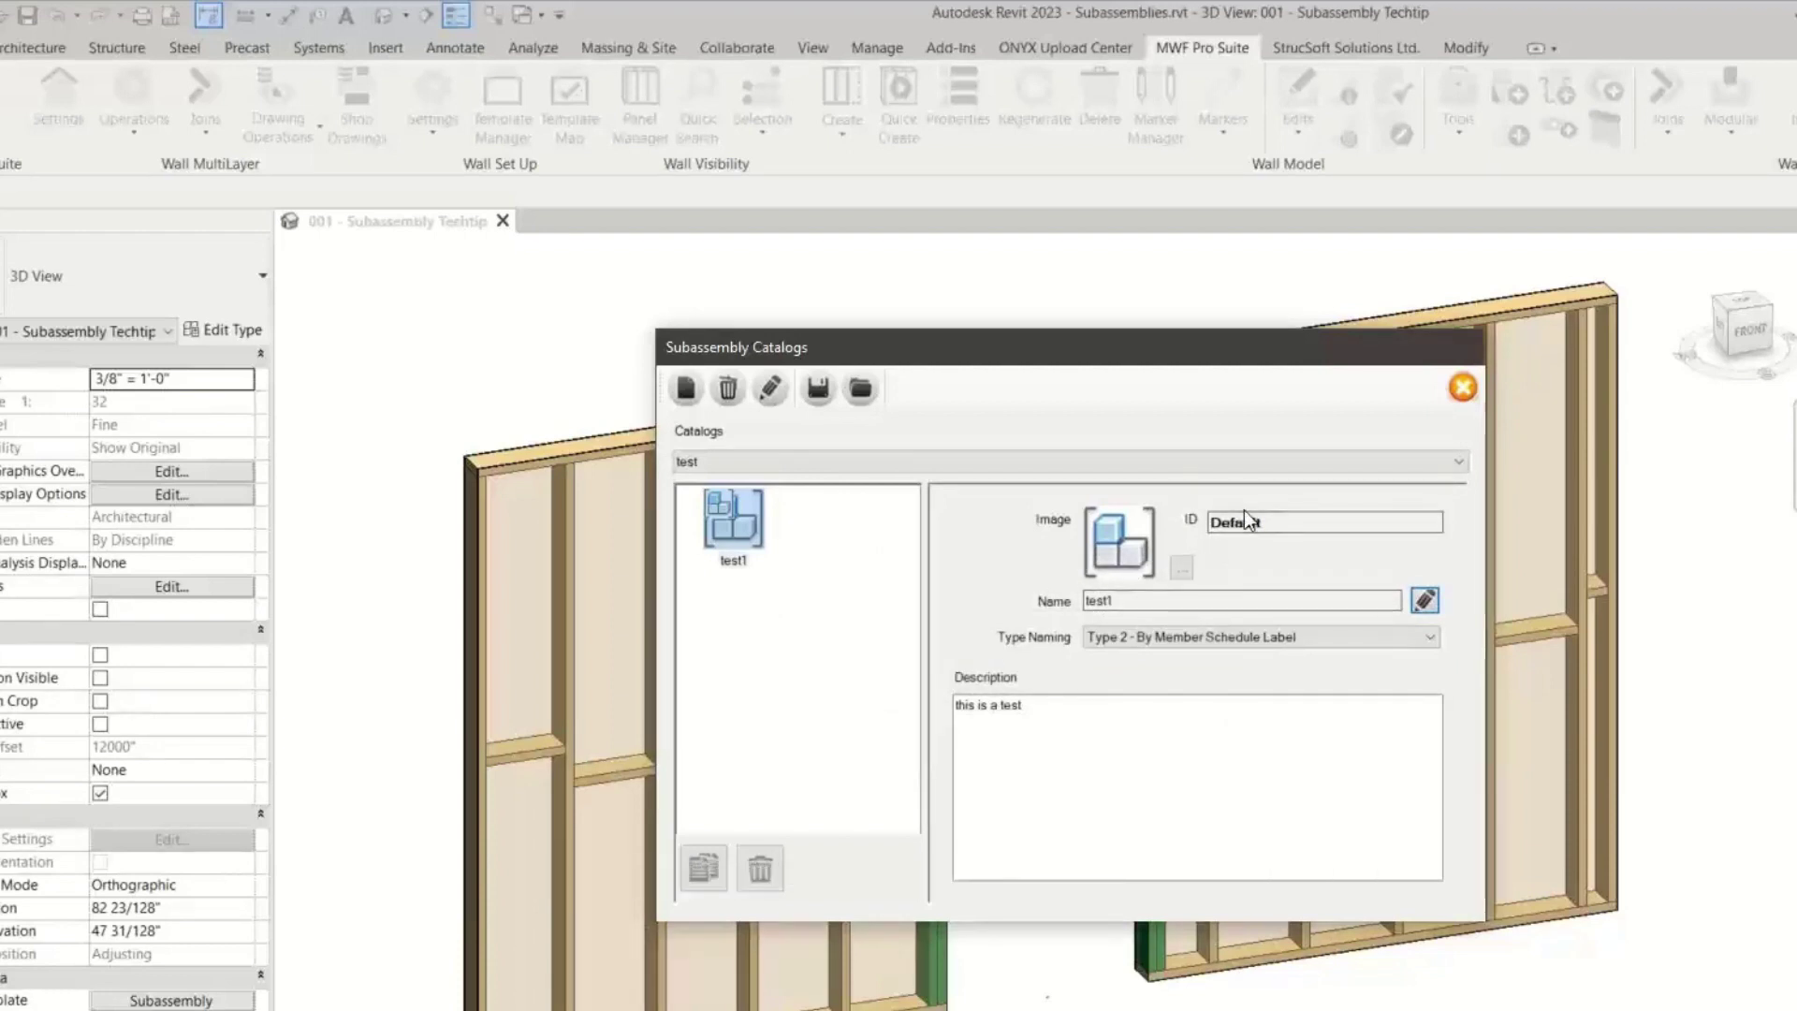
click(1278, 523)
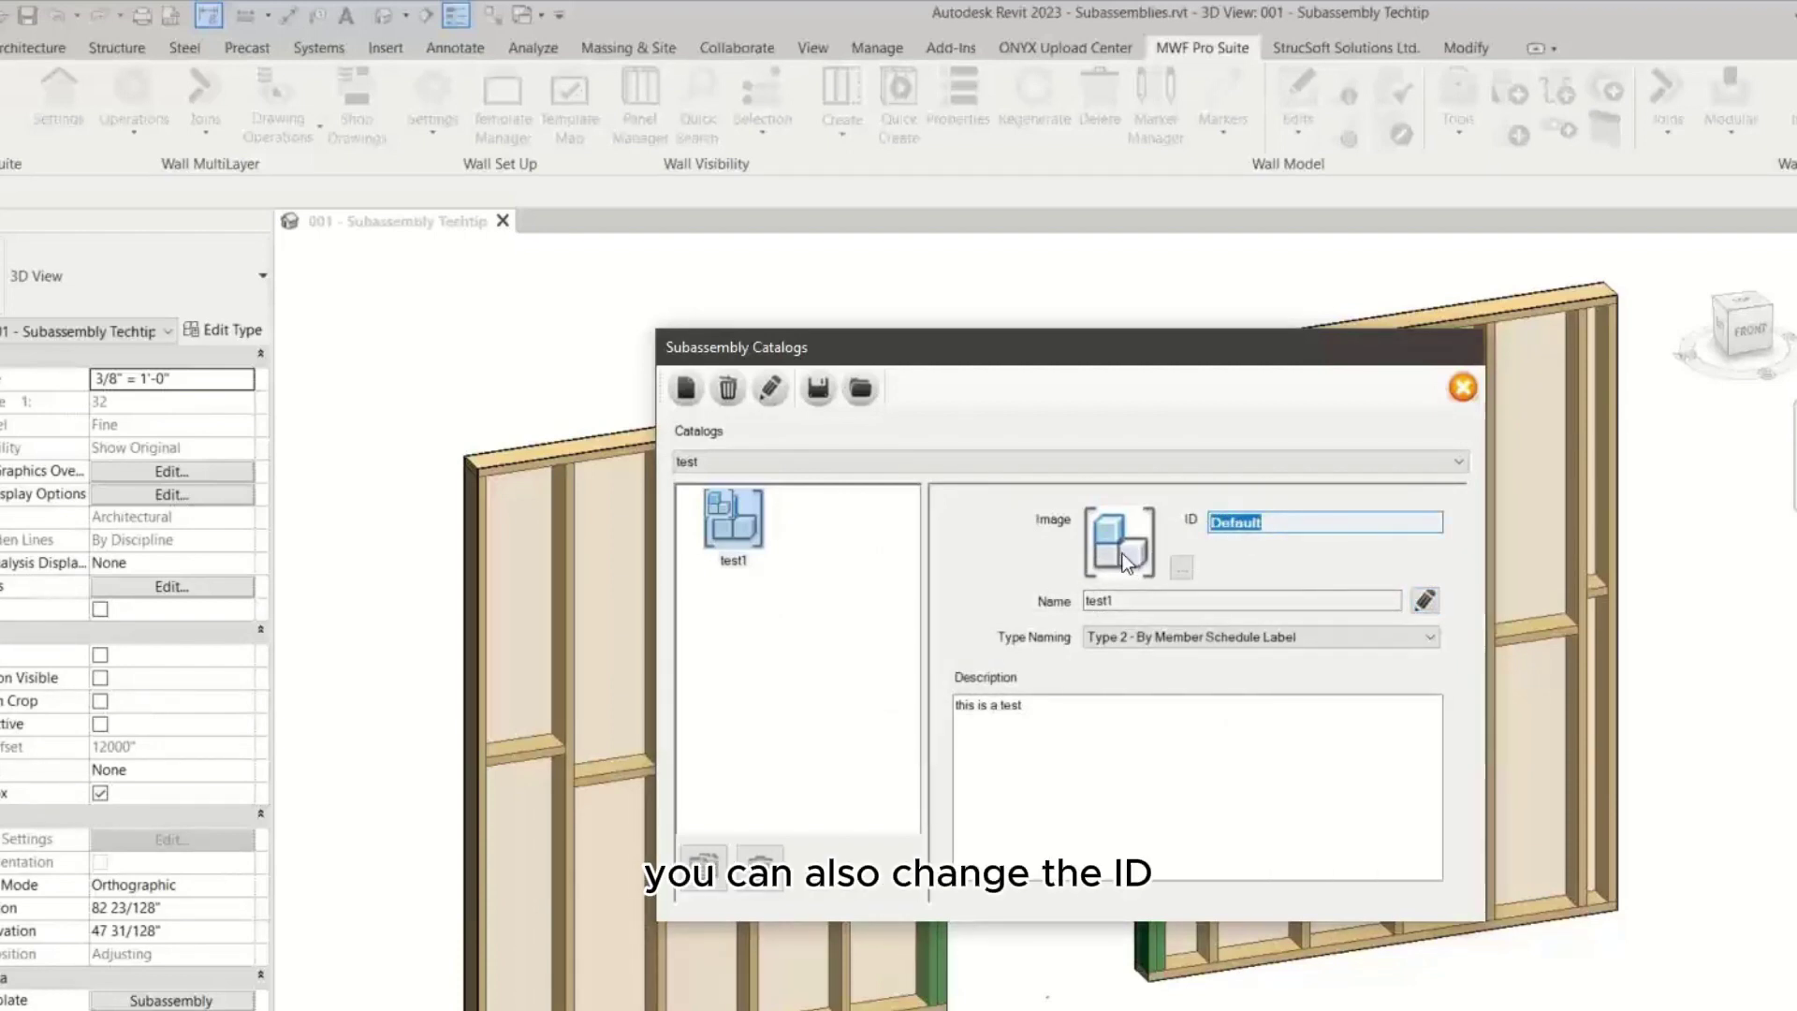
click(1180, 568)
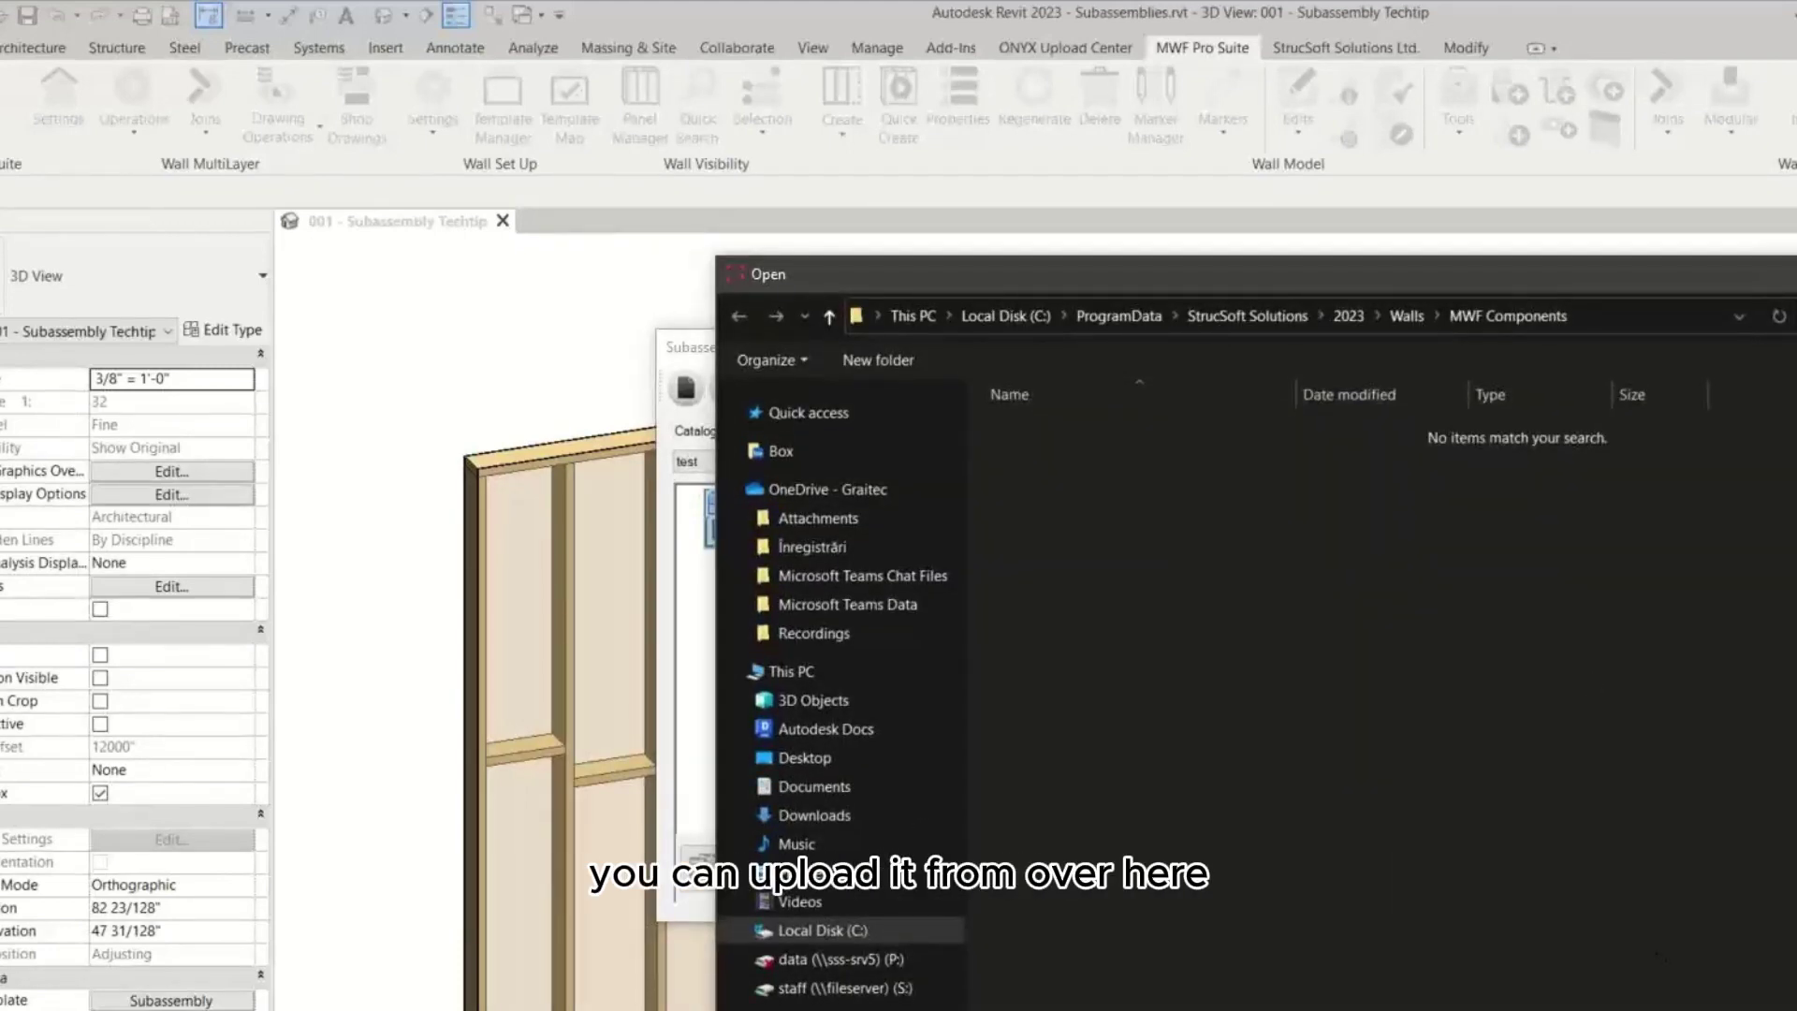
key(Escape)
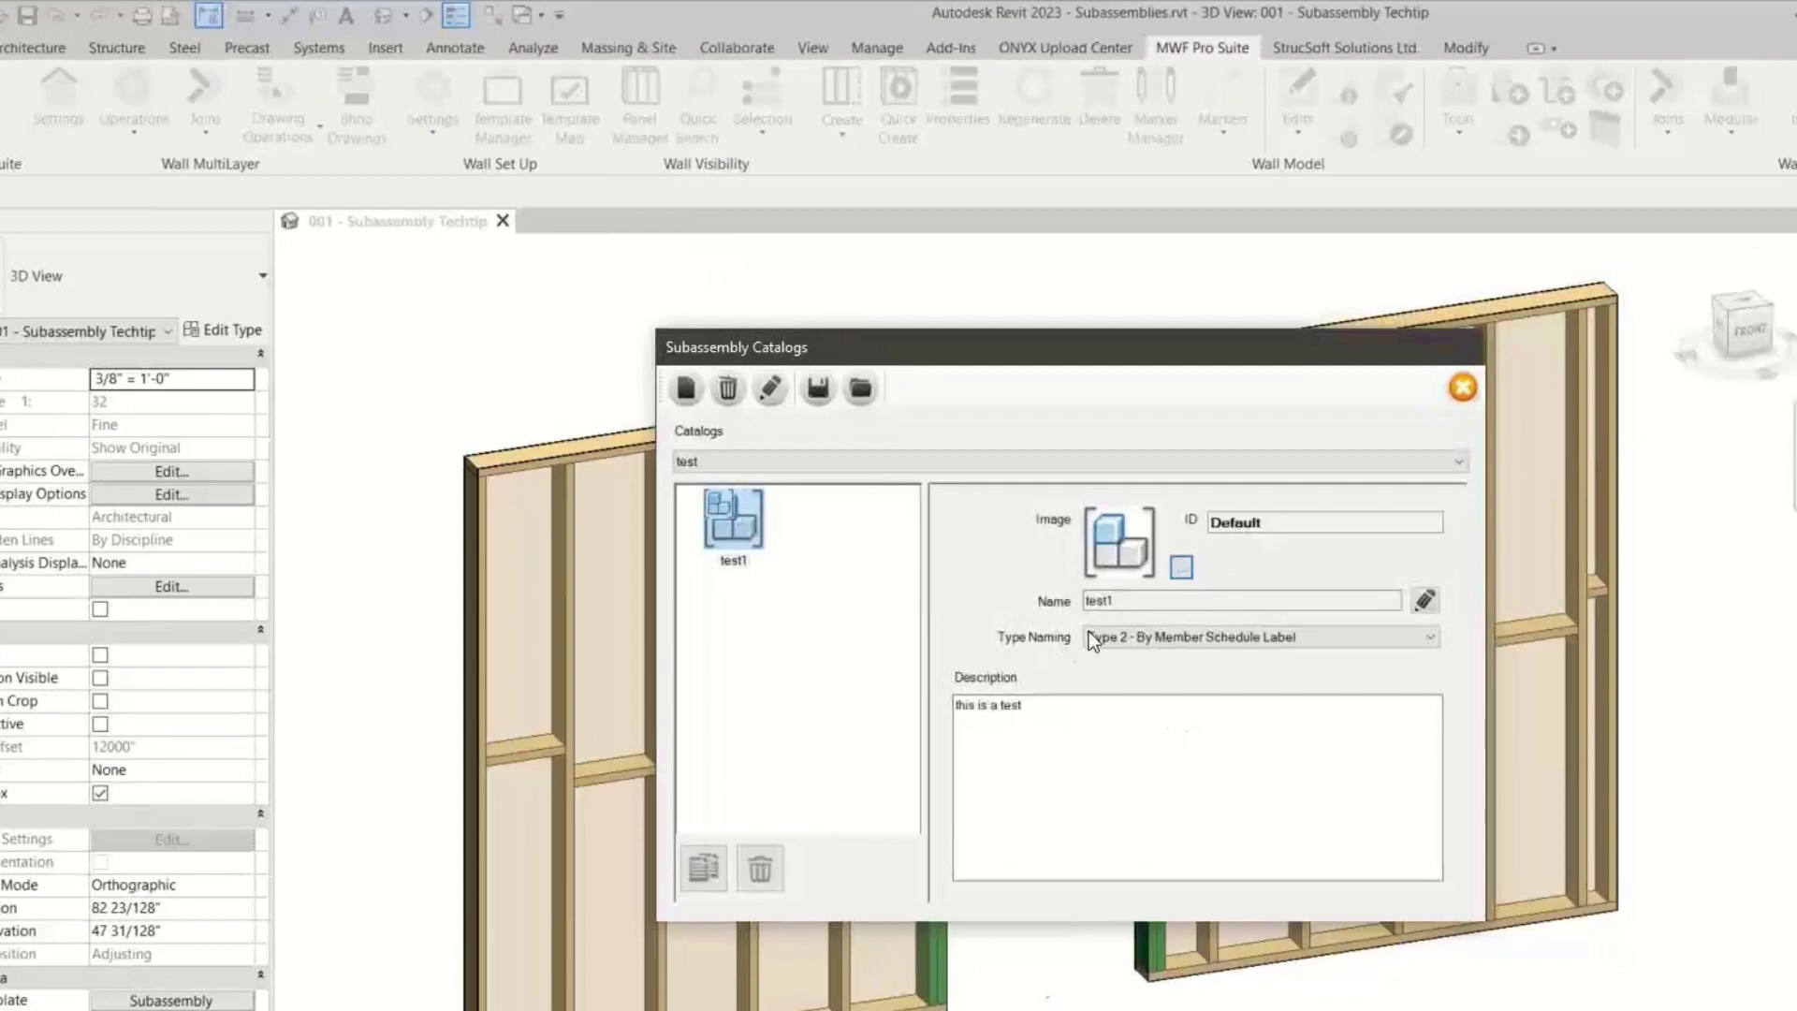
Step: Choose Type 2 - By Member Schedule Label as test1's type naming, check its description and close the catalogs
click(1143, 637)
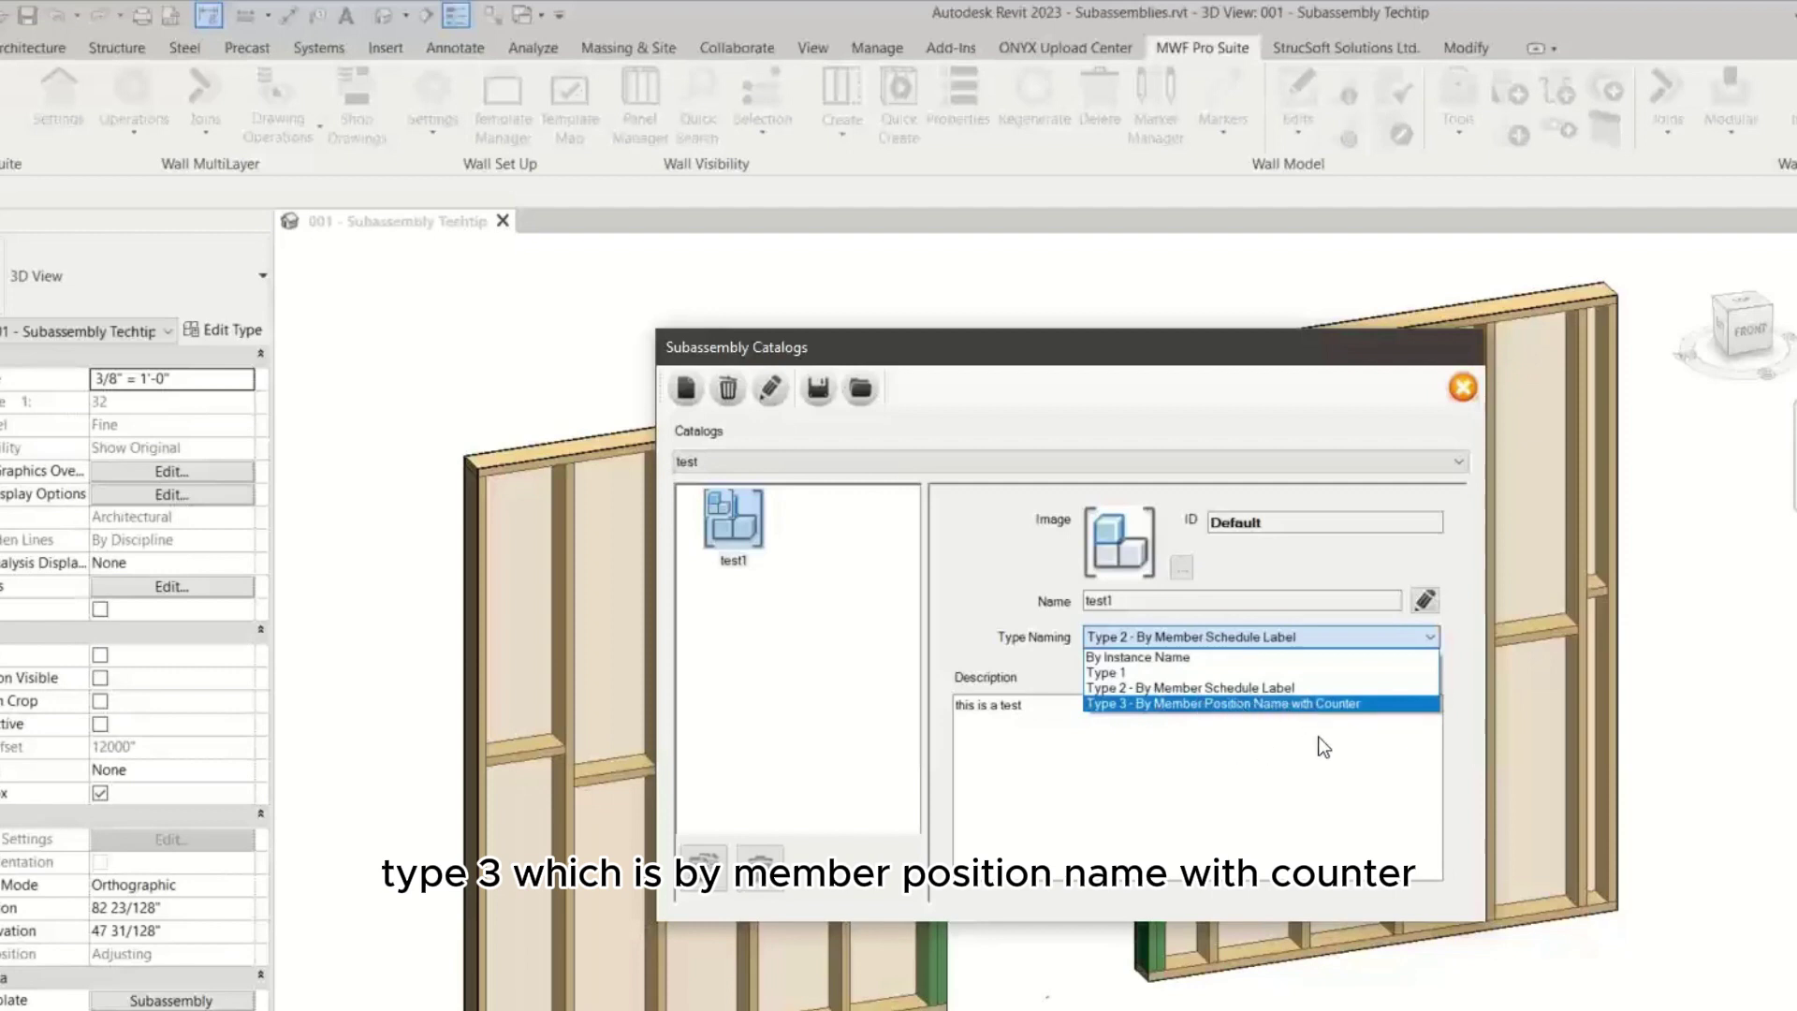
click(1176, 687)
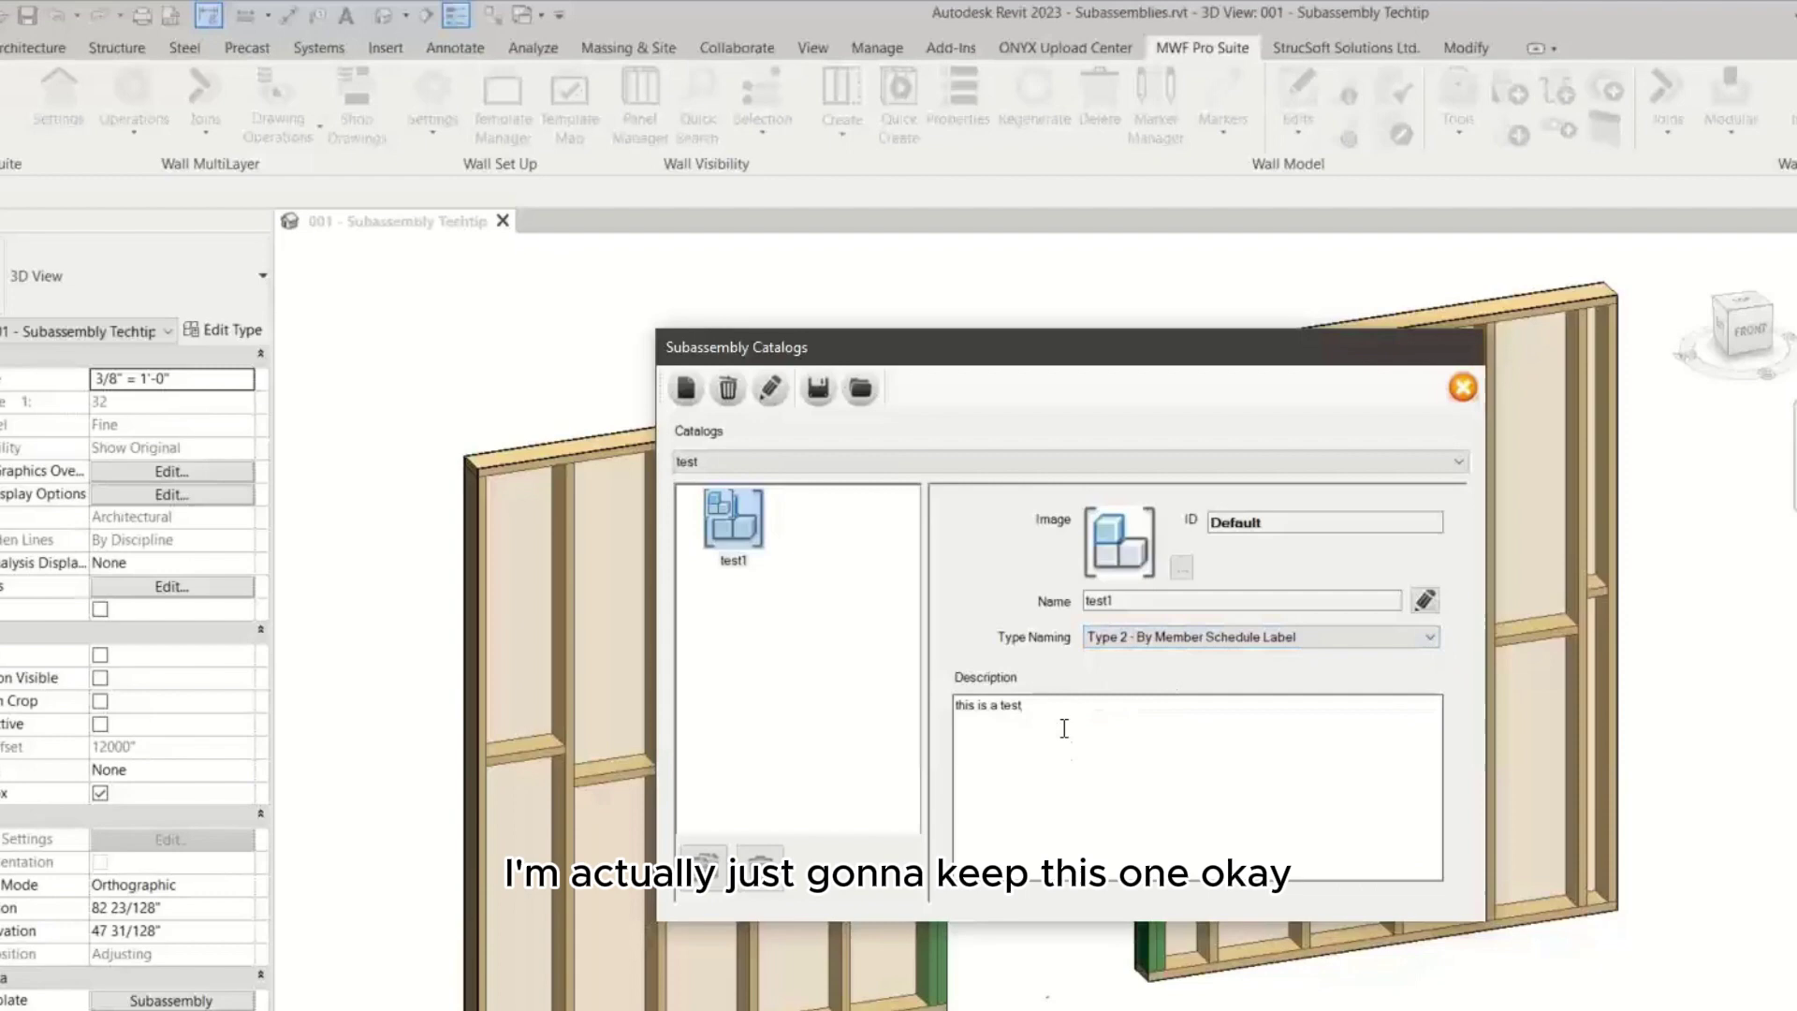
triple_click(1024, 707)
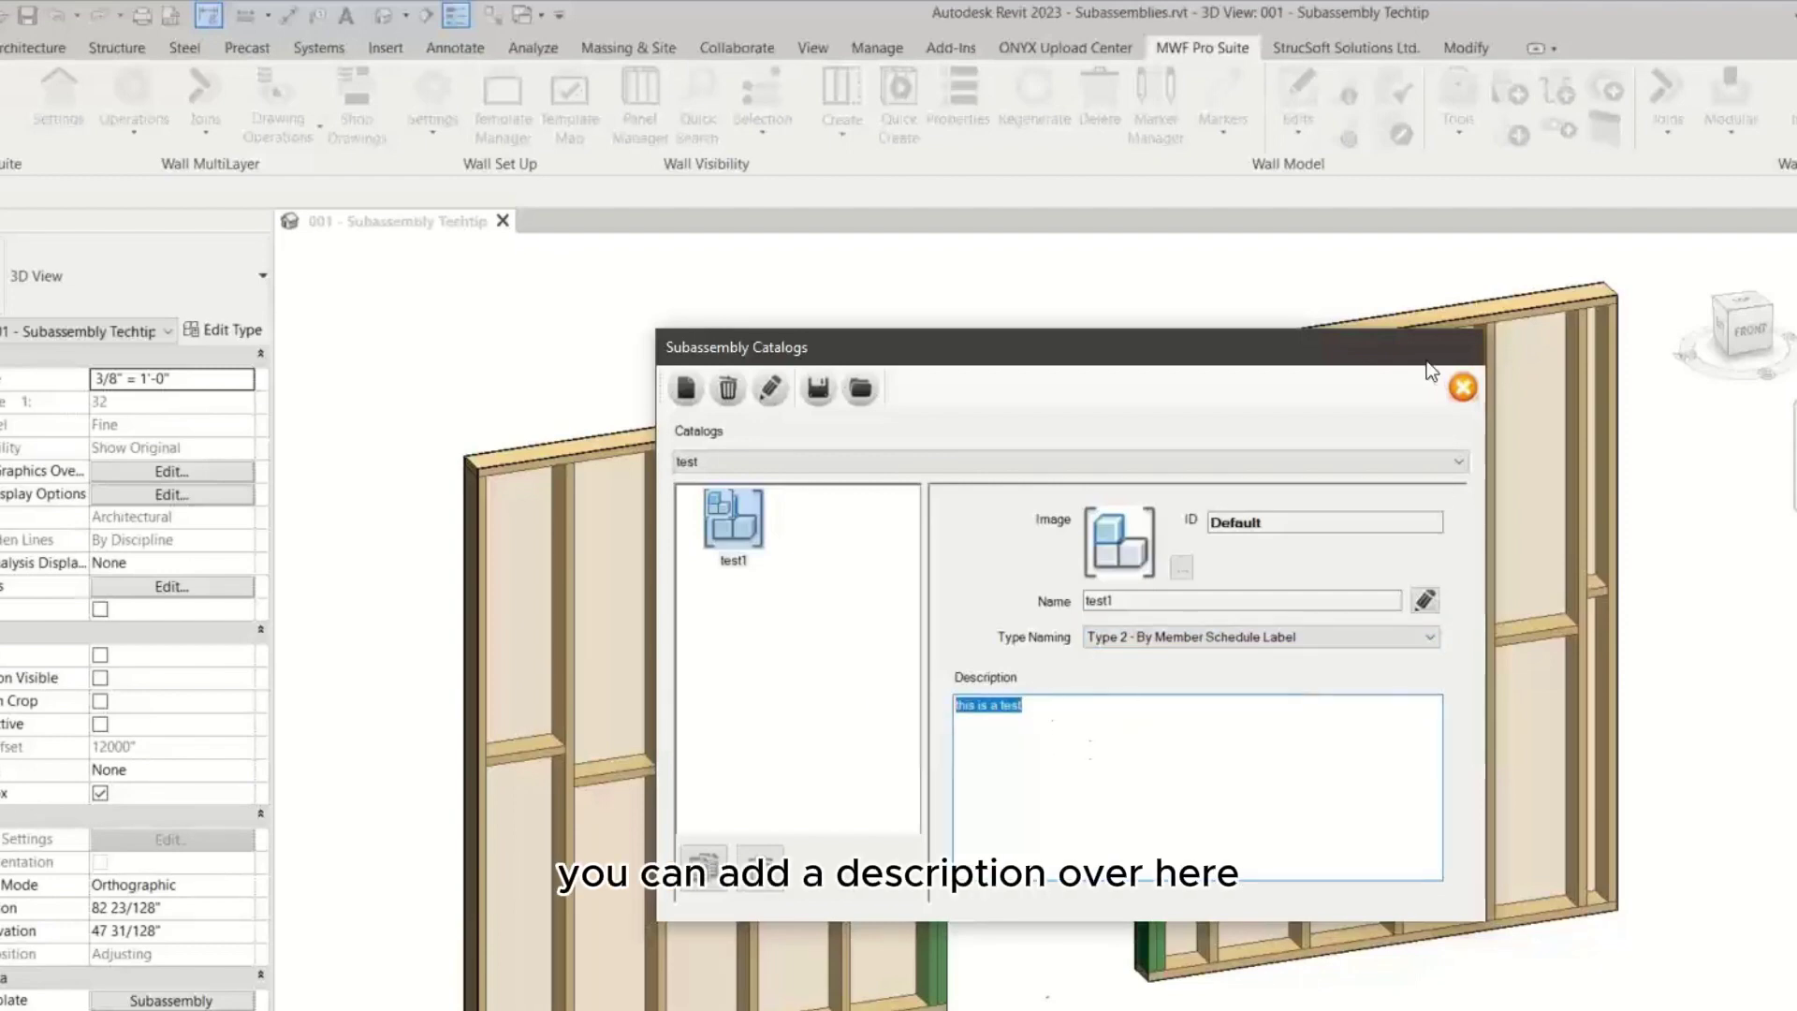
click(1461, 387)
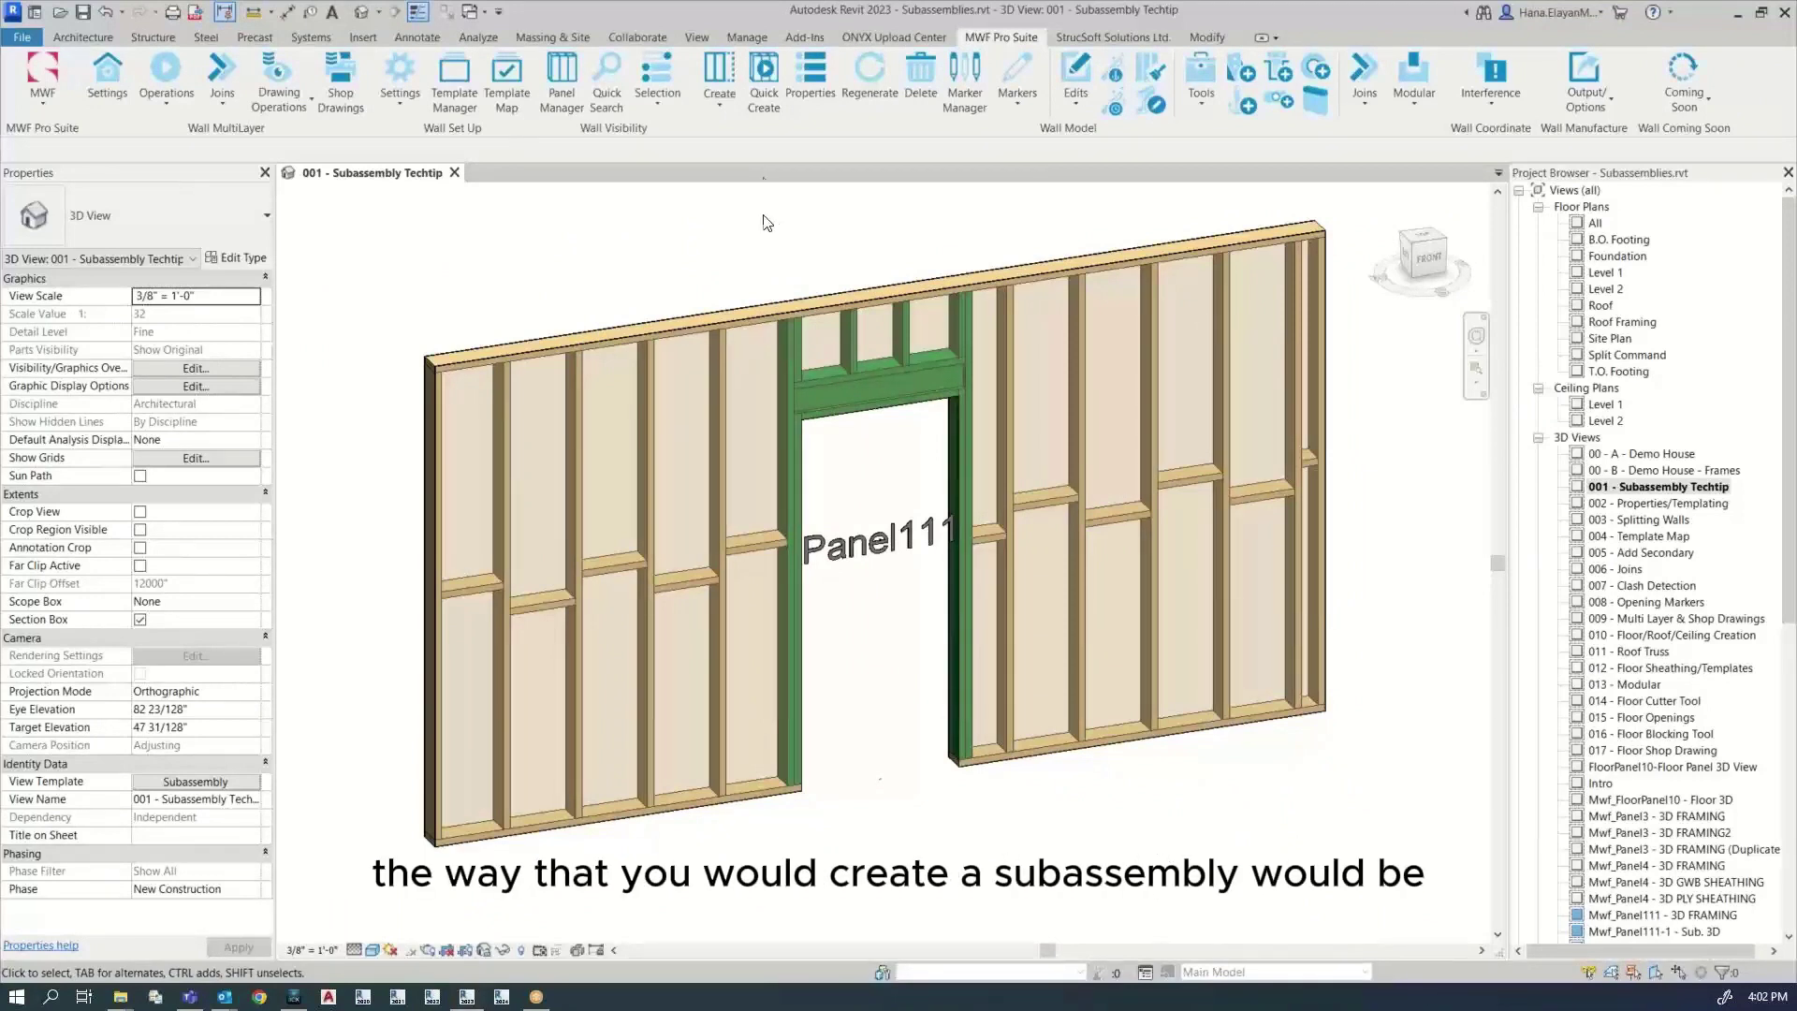
Step: Select the door opening in the wall panel and look at the marker commands available for it
click(896, 428)
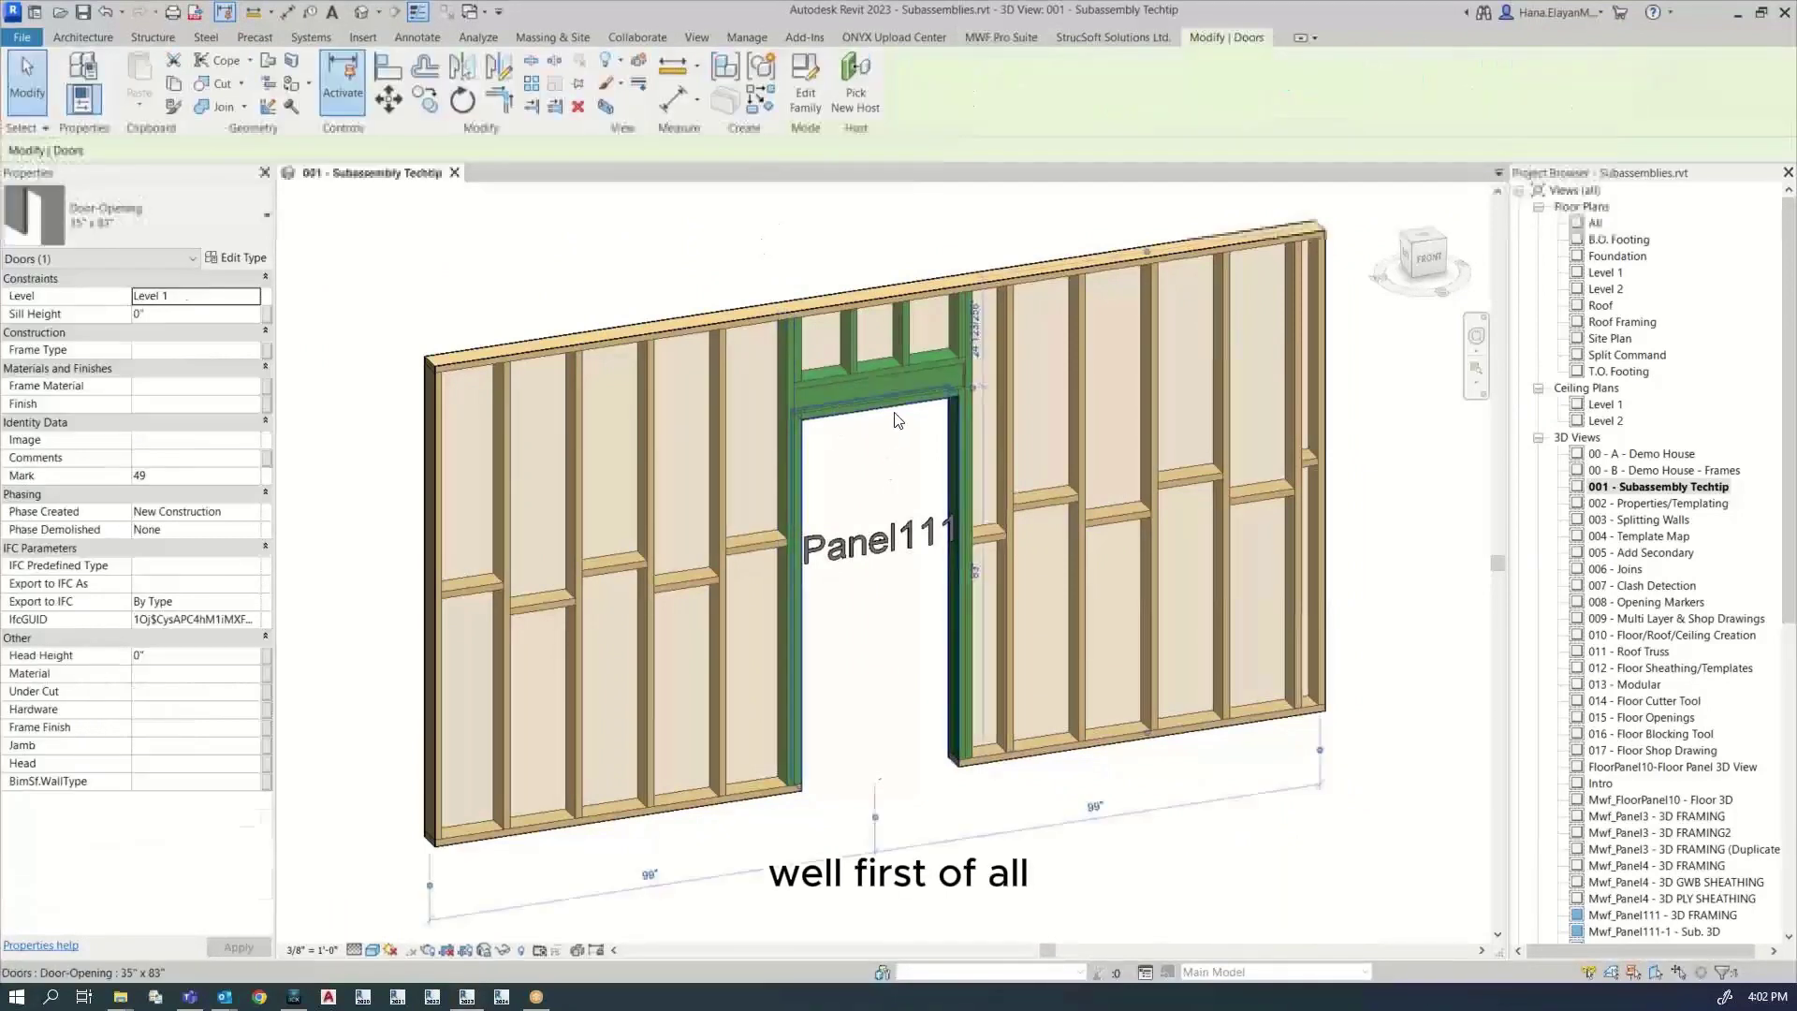
click(990, 35)
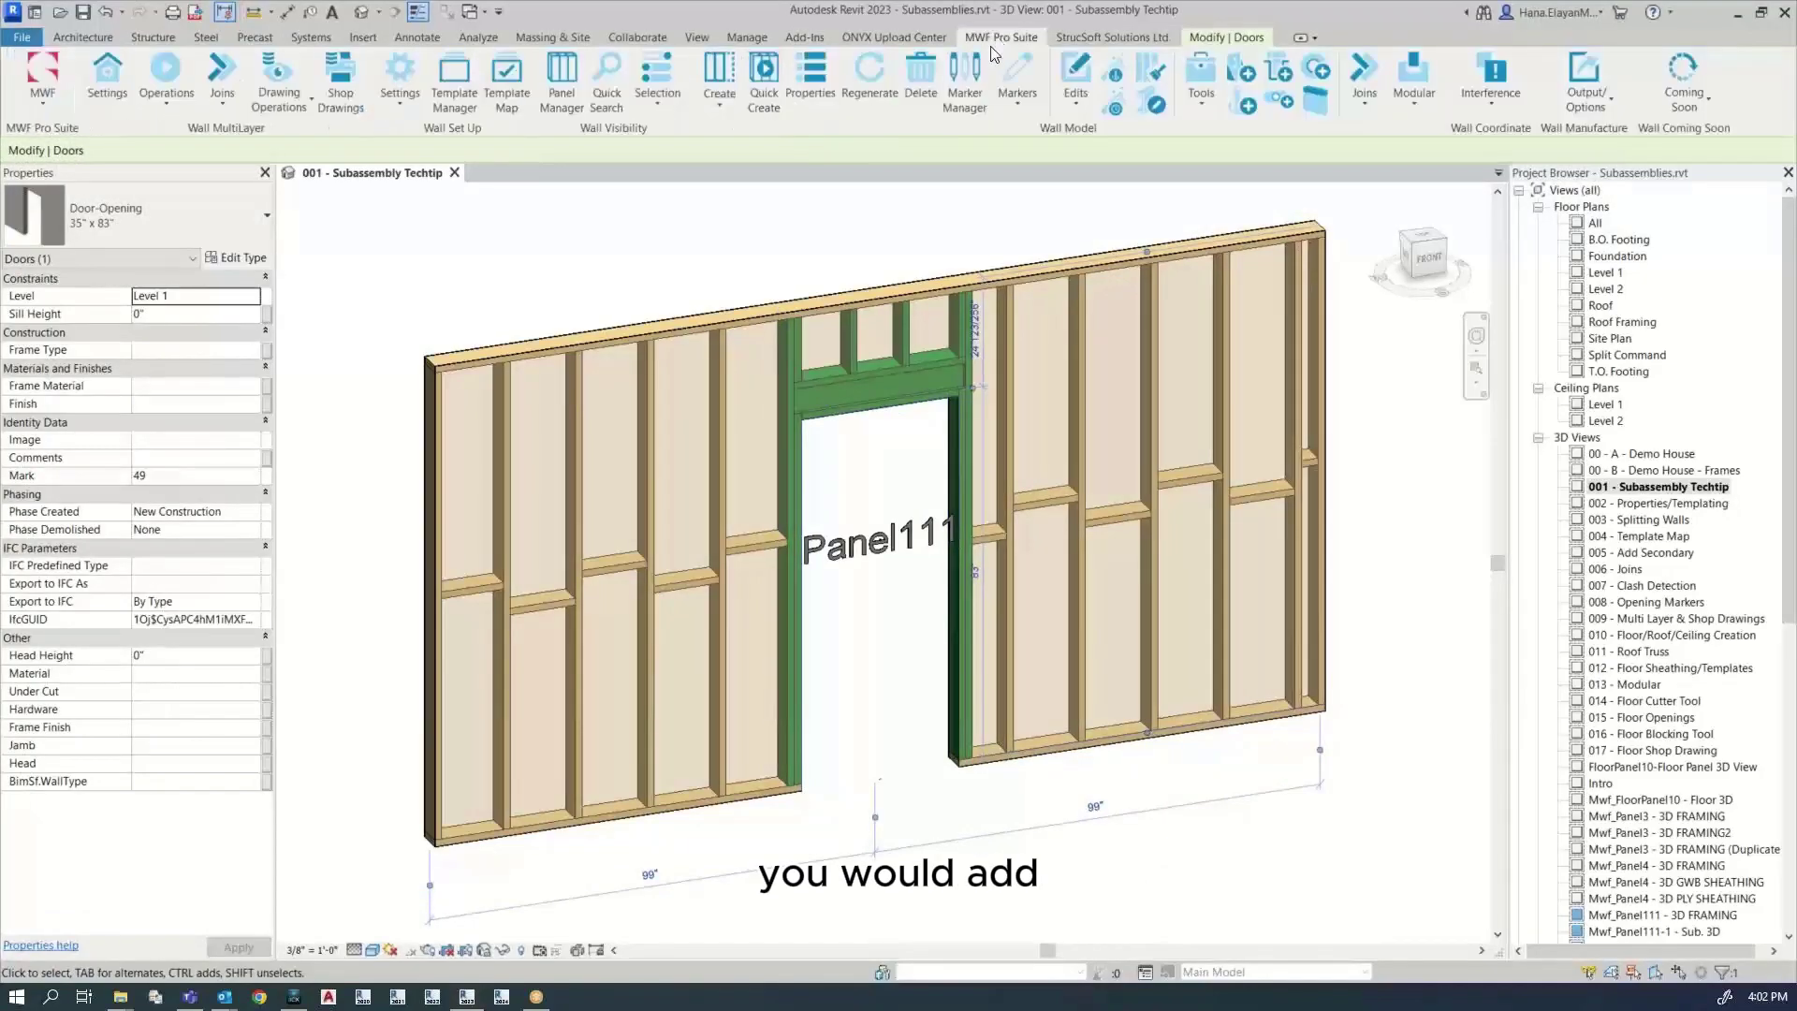
click(1018, 105)
click(952, 136)
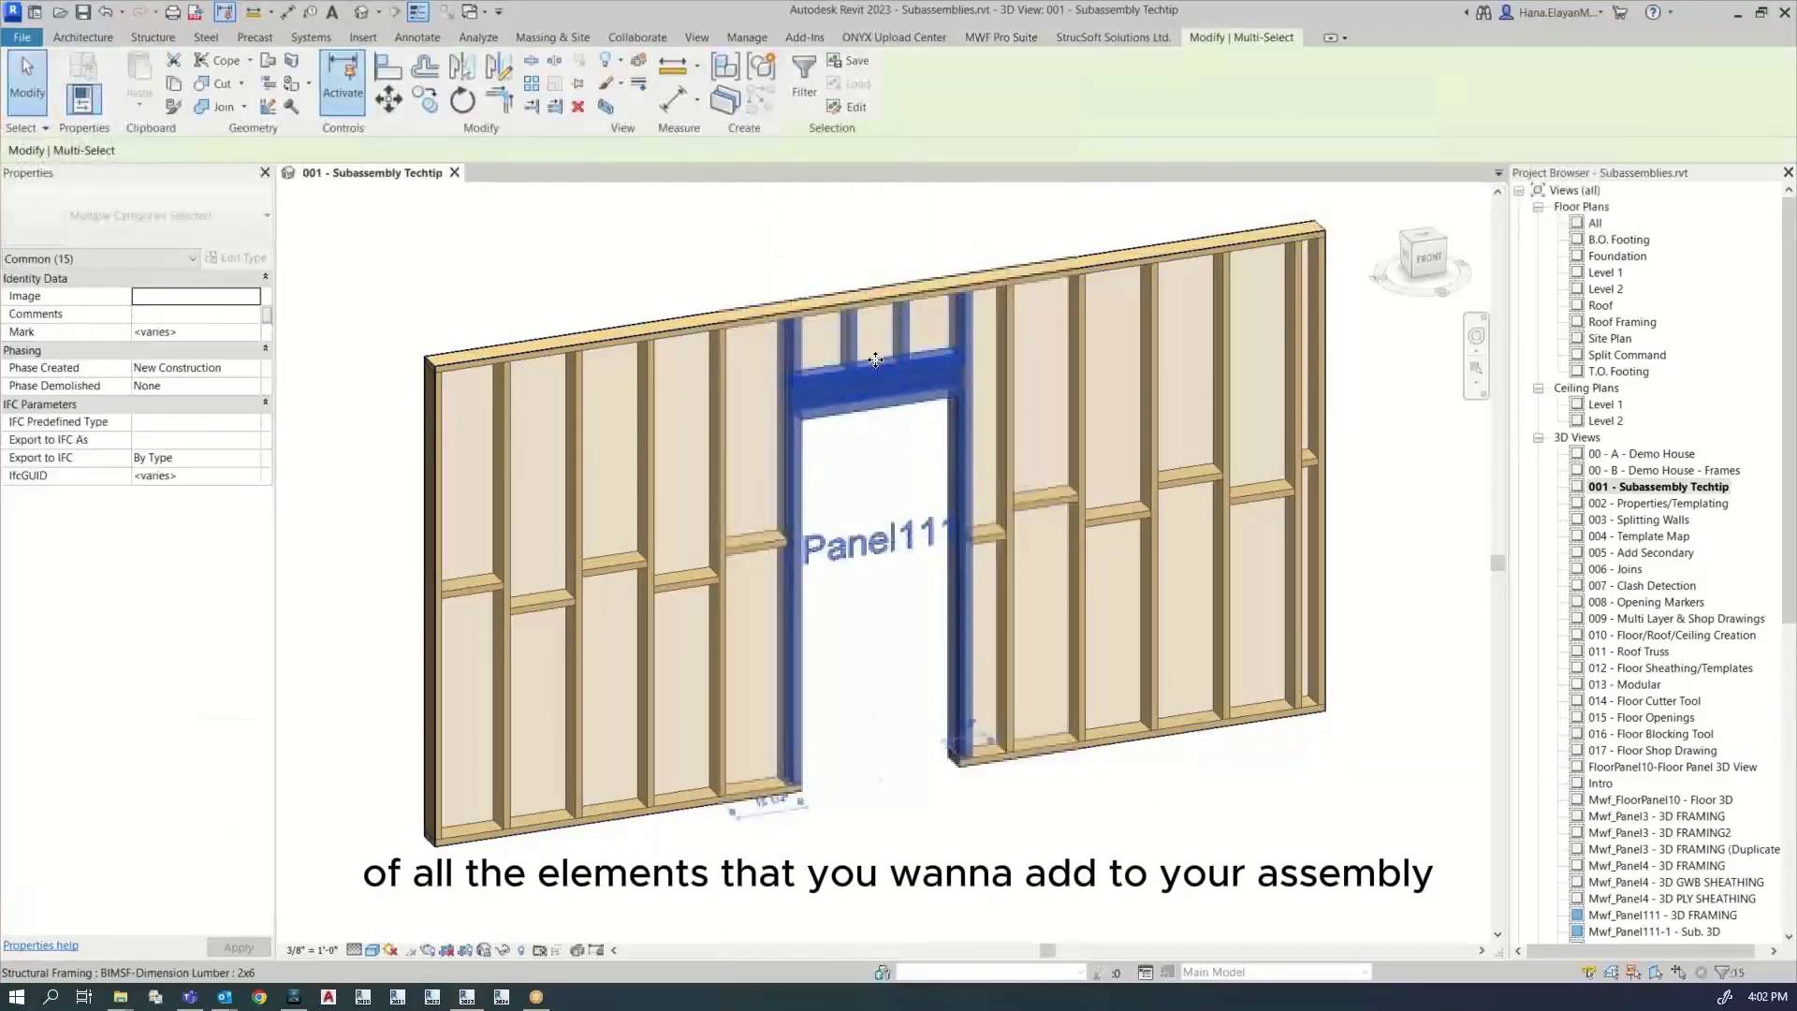
Step: Open Create Custom Subassembly for the selected door-opening framing members, review the name prompt and cancel it
click(996, 36)
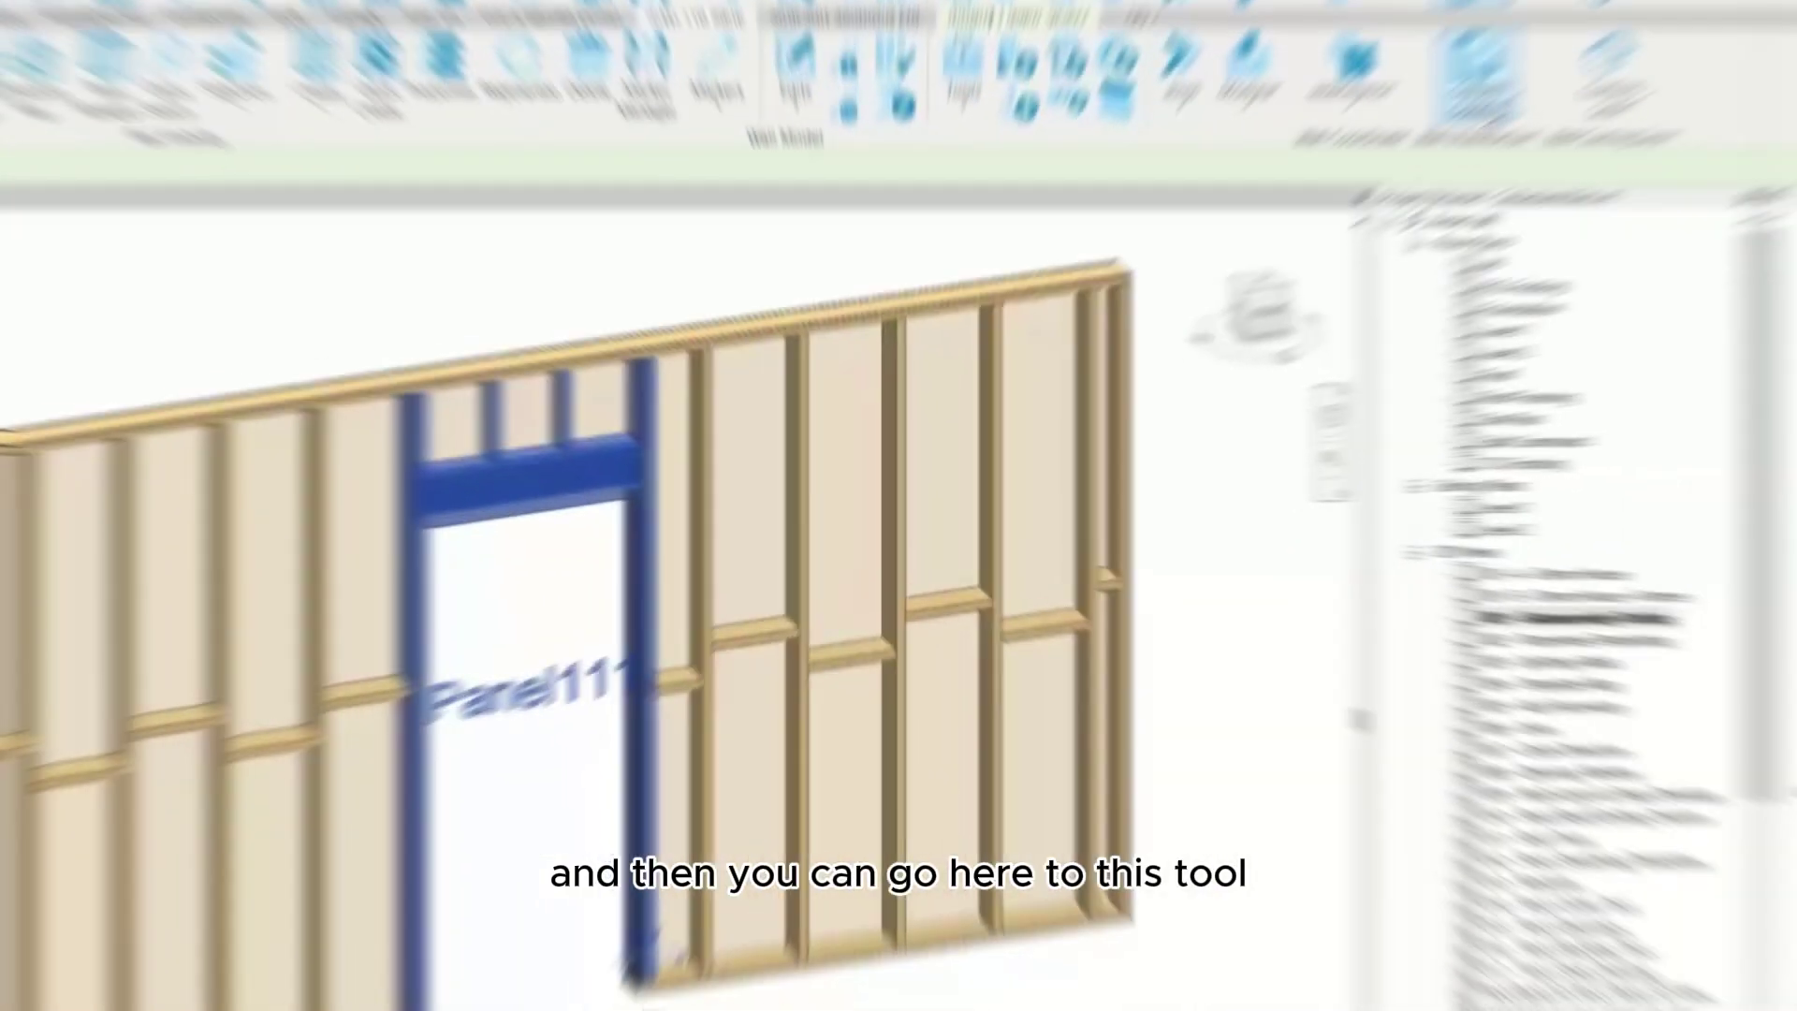
click(1486, 92)
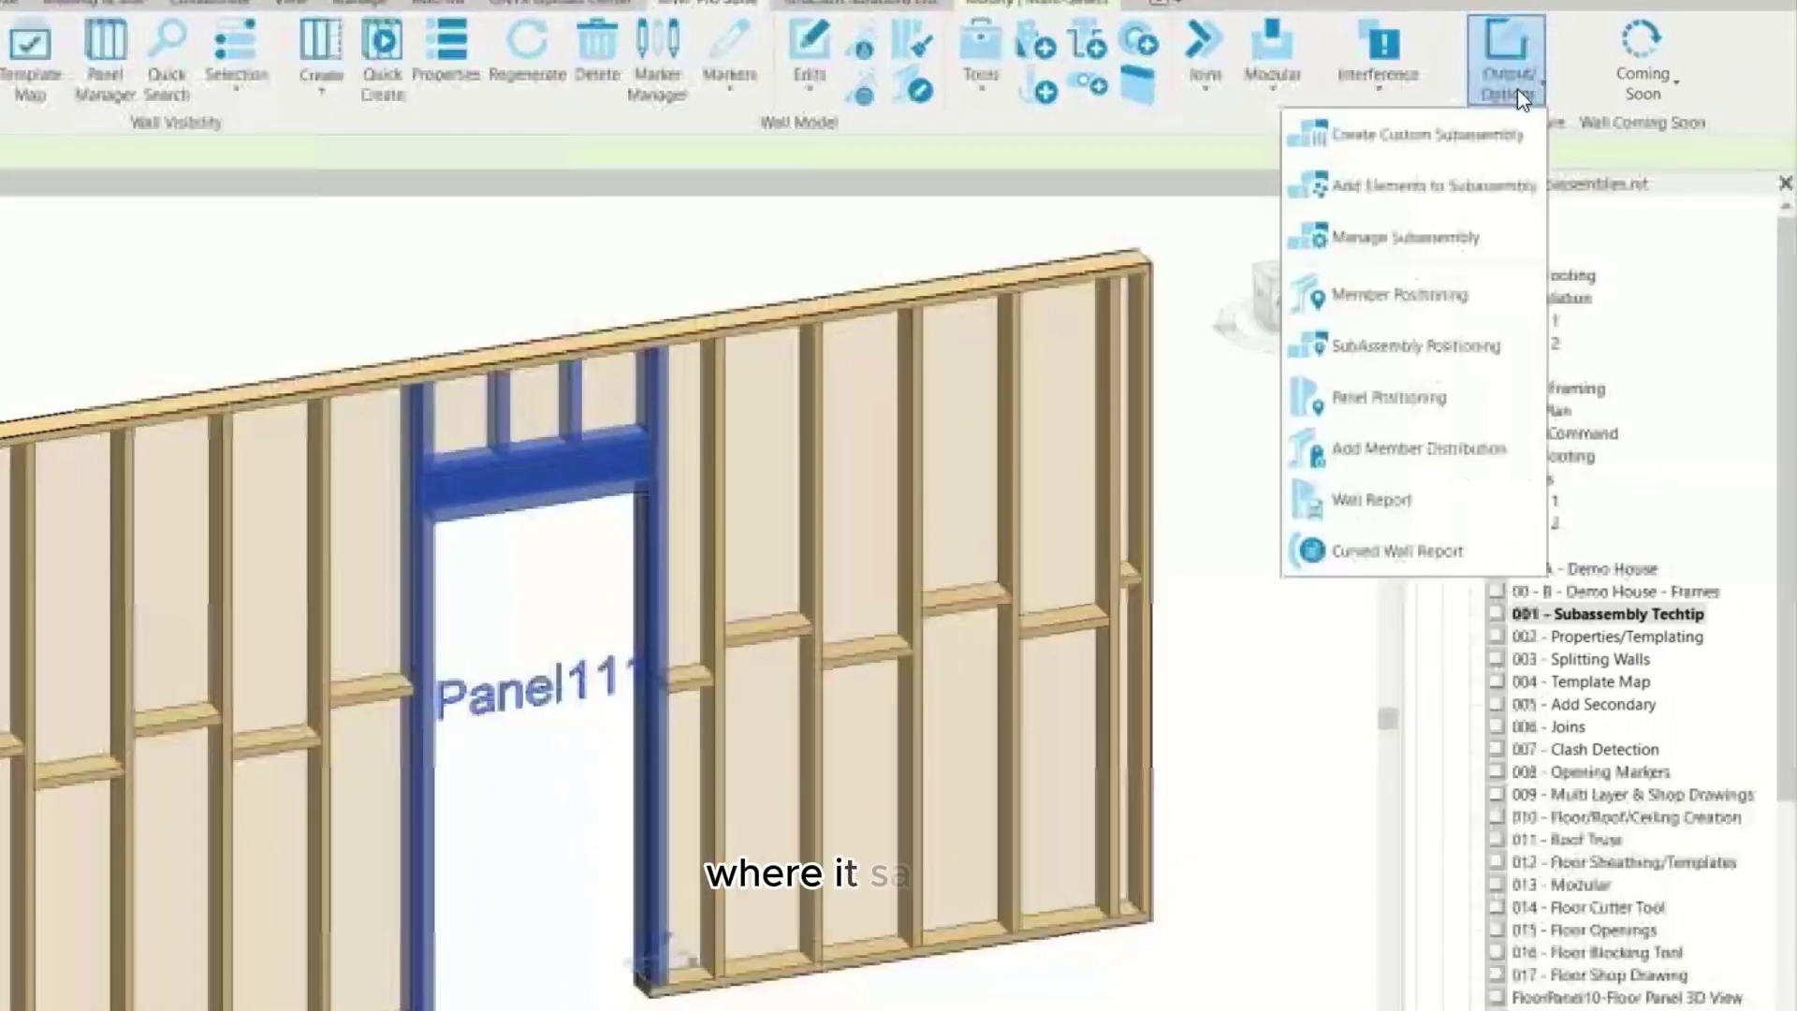
click(1440, 137)
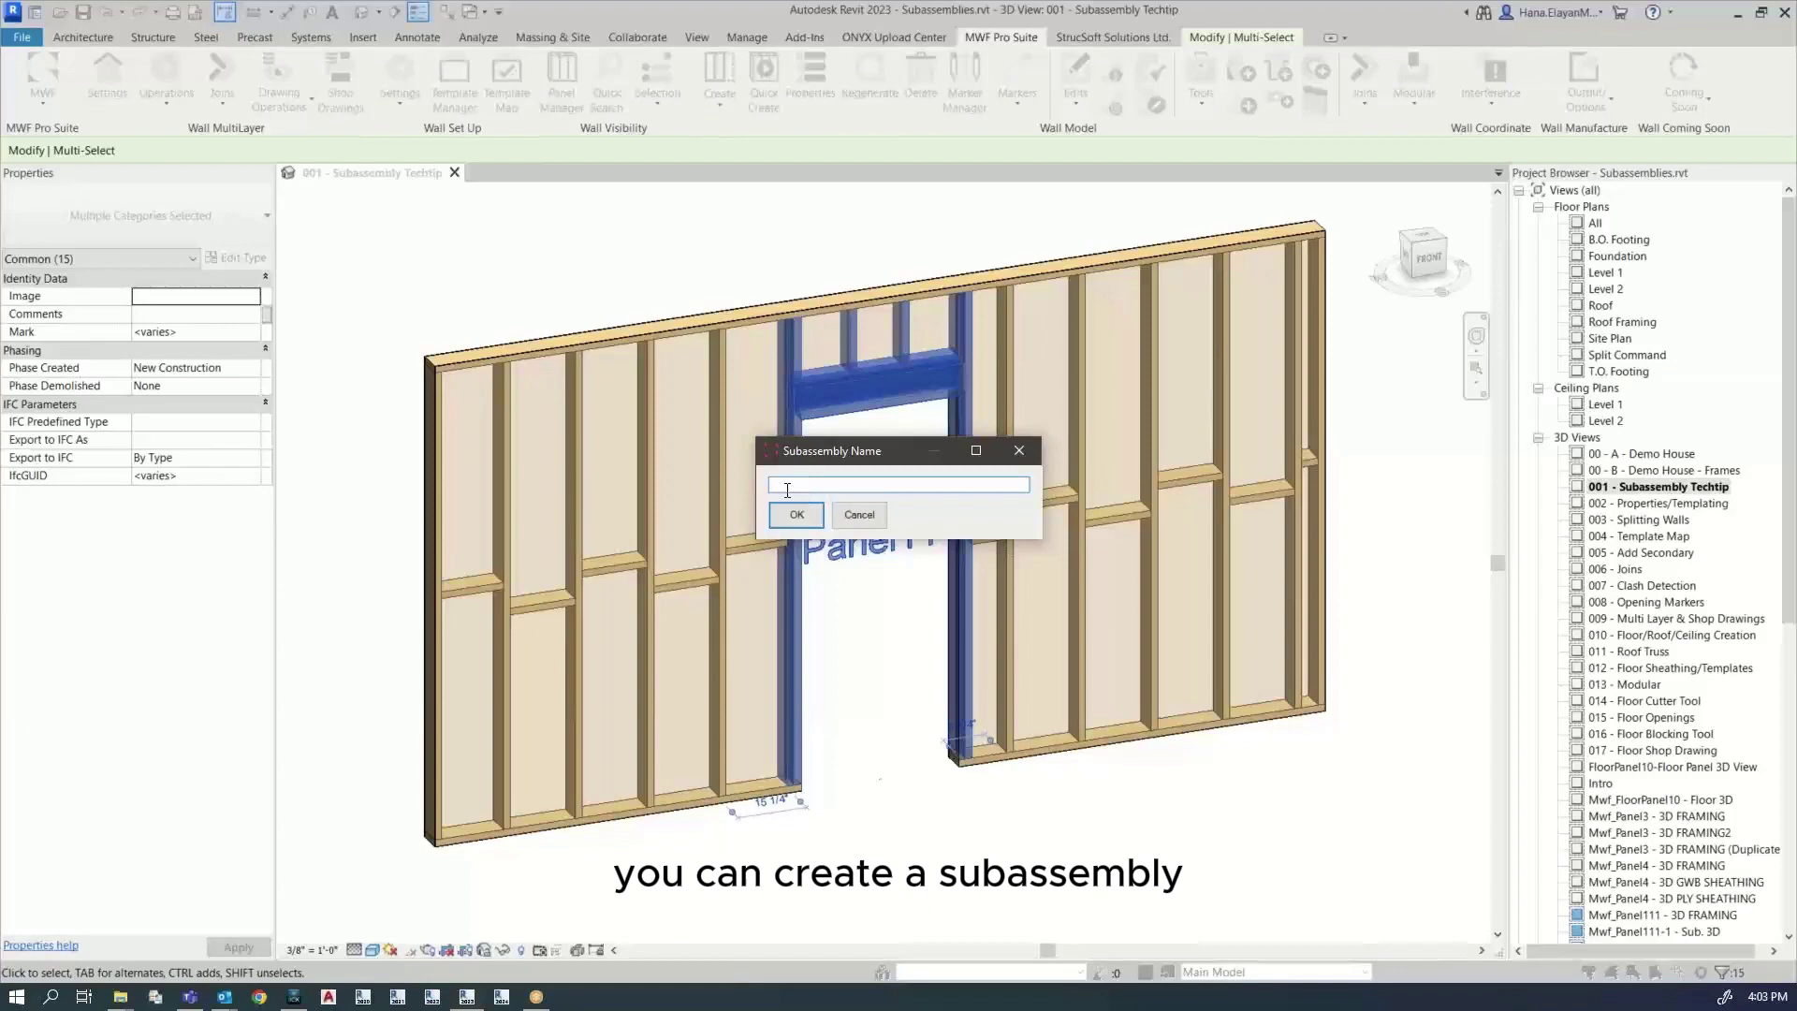
click(859, 513)
Step: Review the Add Elements to Subassembly list for the selected door-opening framing and close it
click(1598, 97)
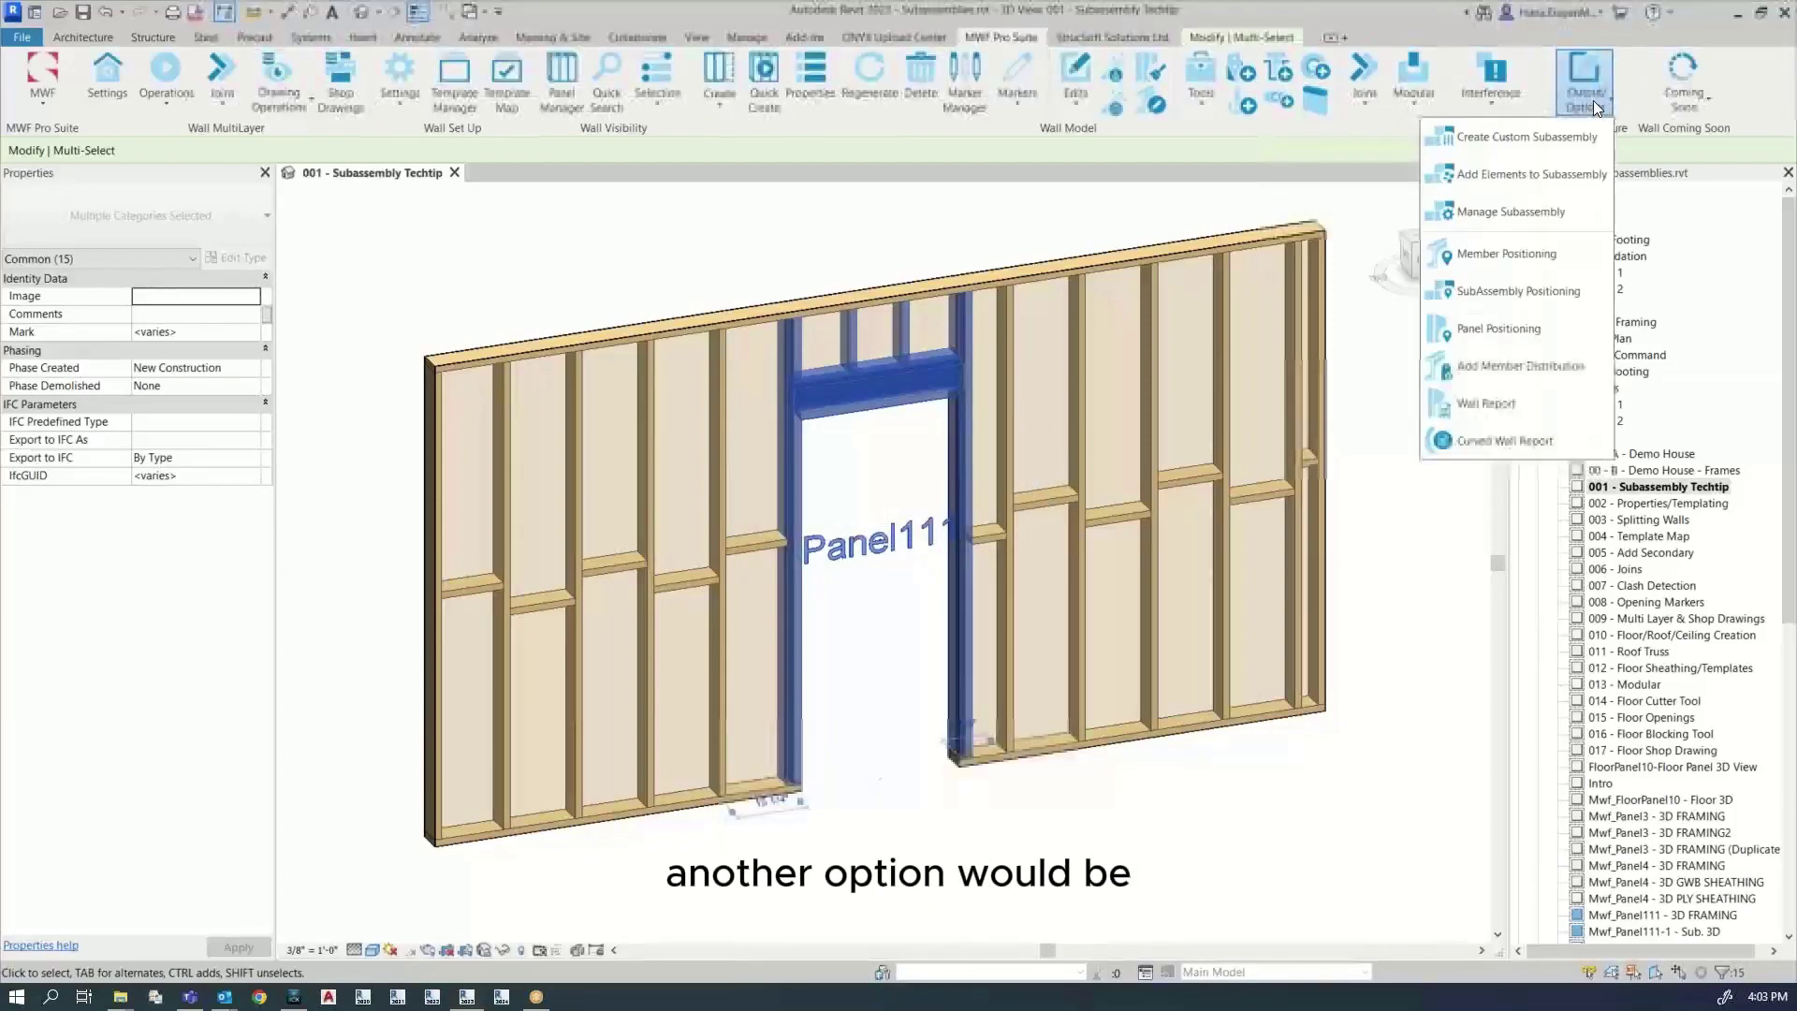
click(1488, 171)
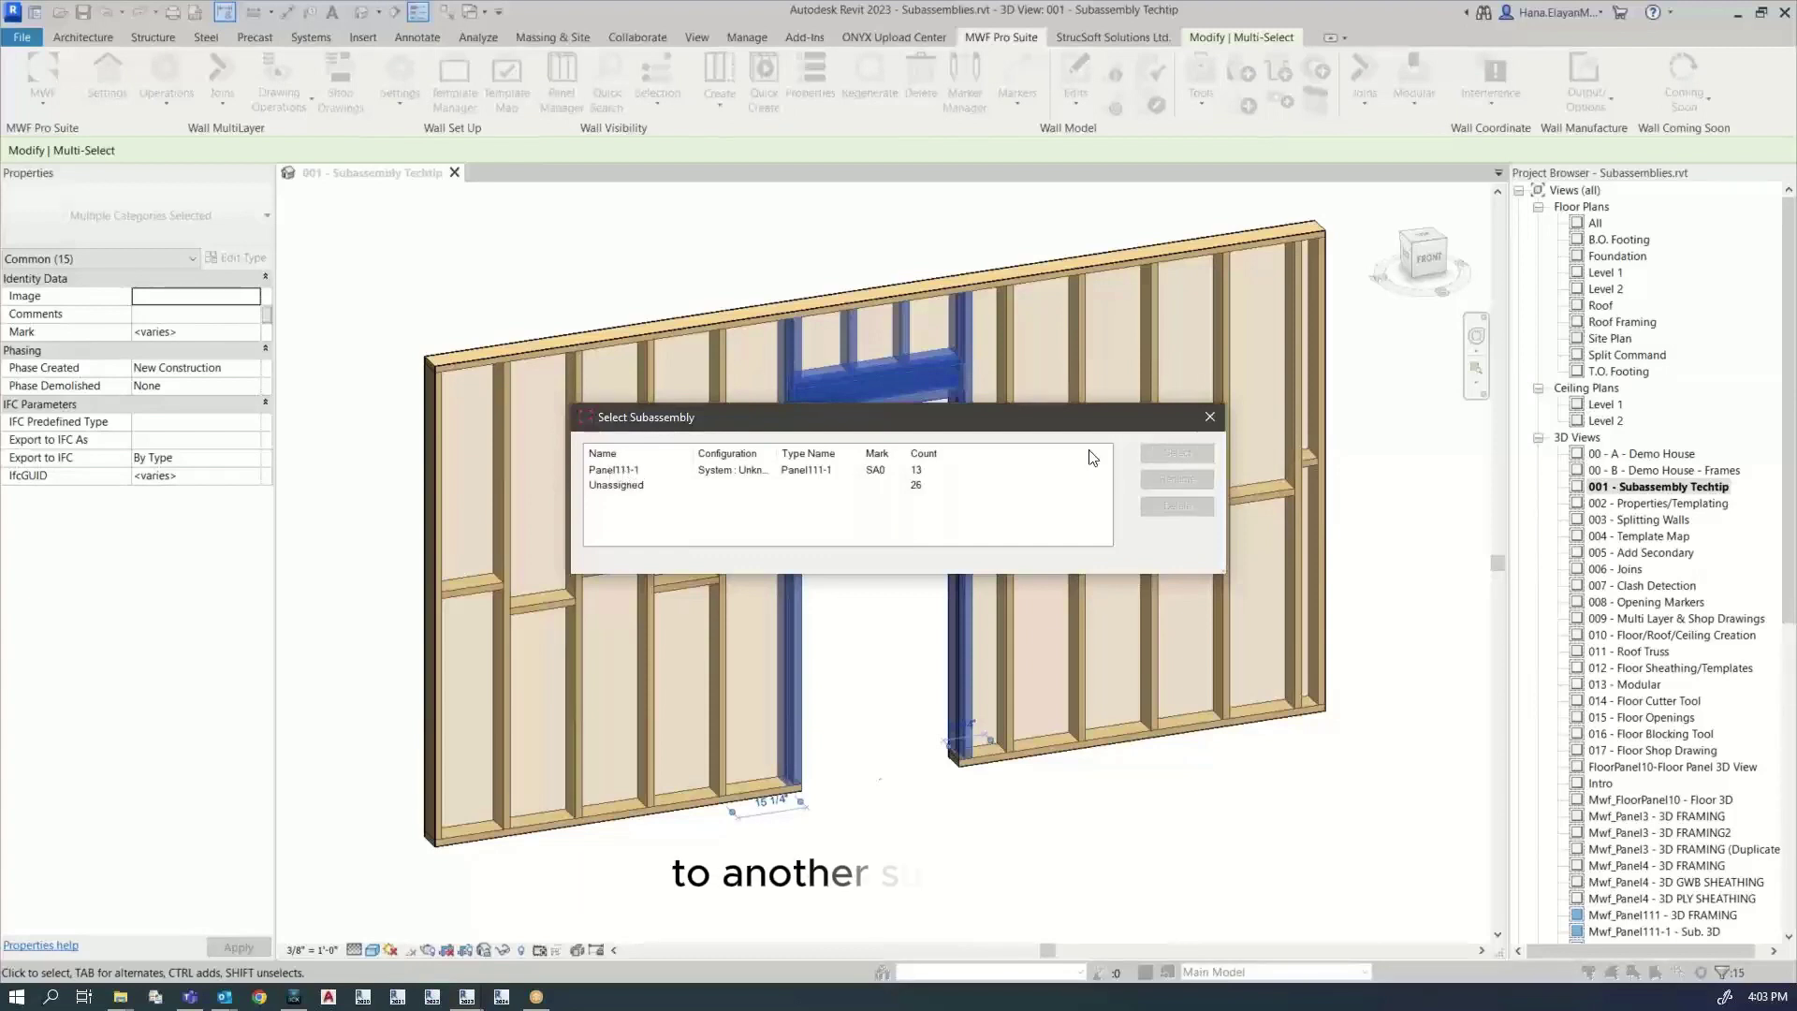
click(1210, 417)
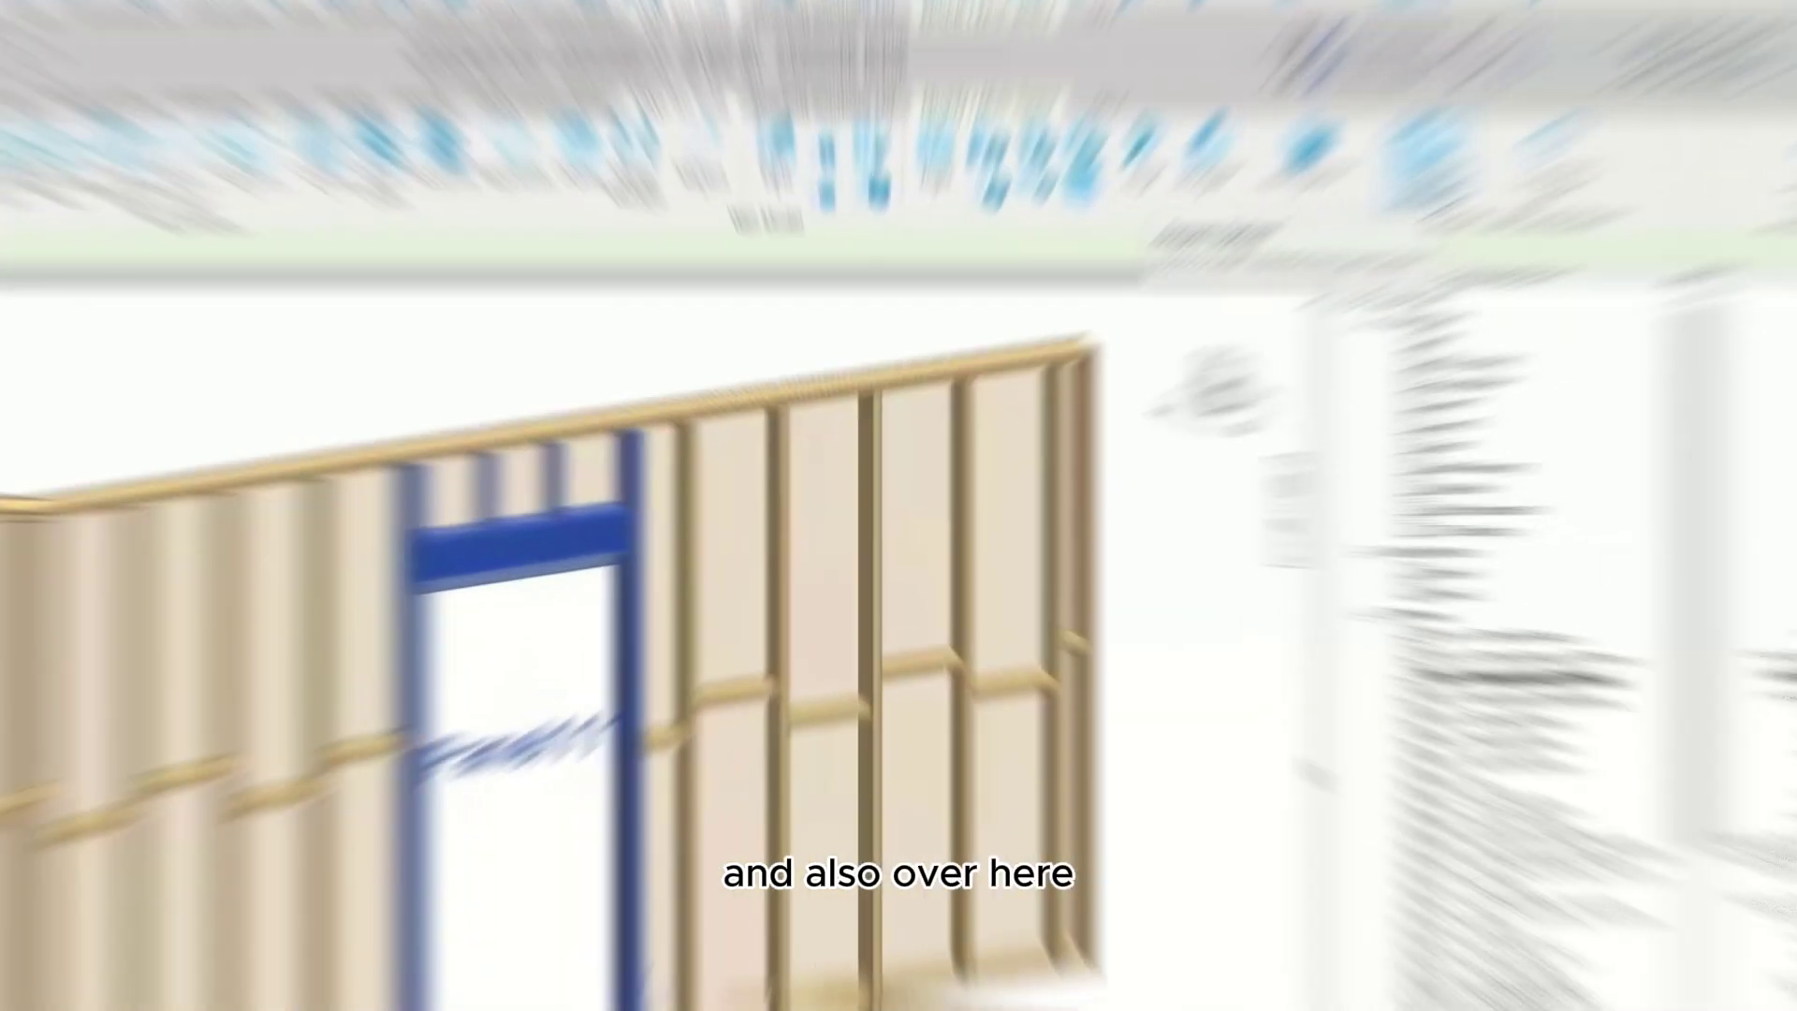
Step: Open Manage Subassembly for a single stud of the panel, review the options for Panel111-1 and close the list
click(1516, 141)
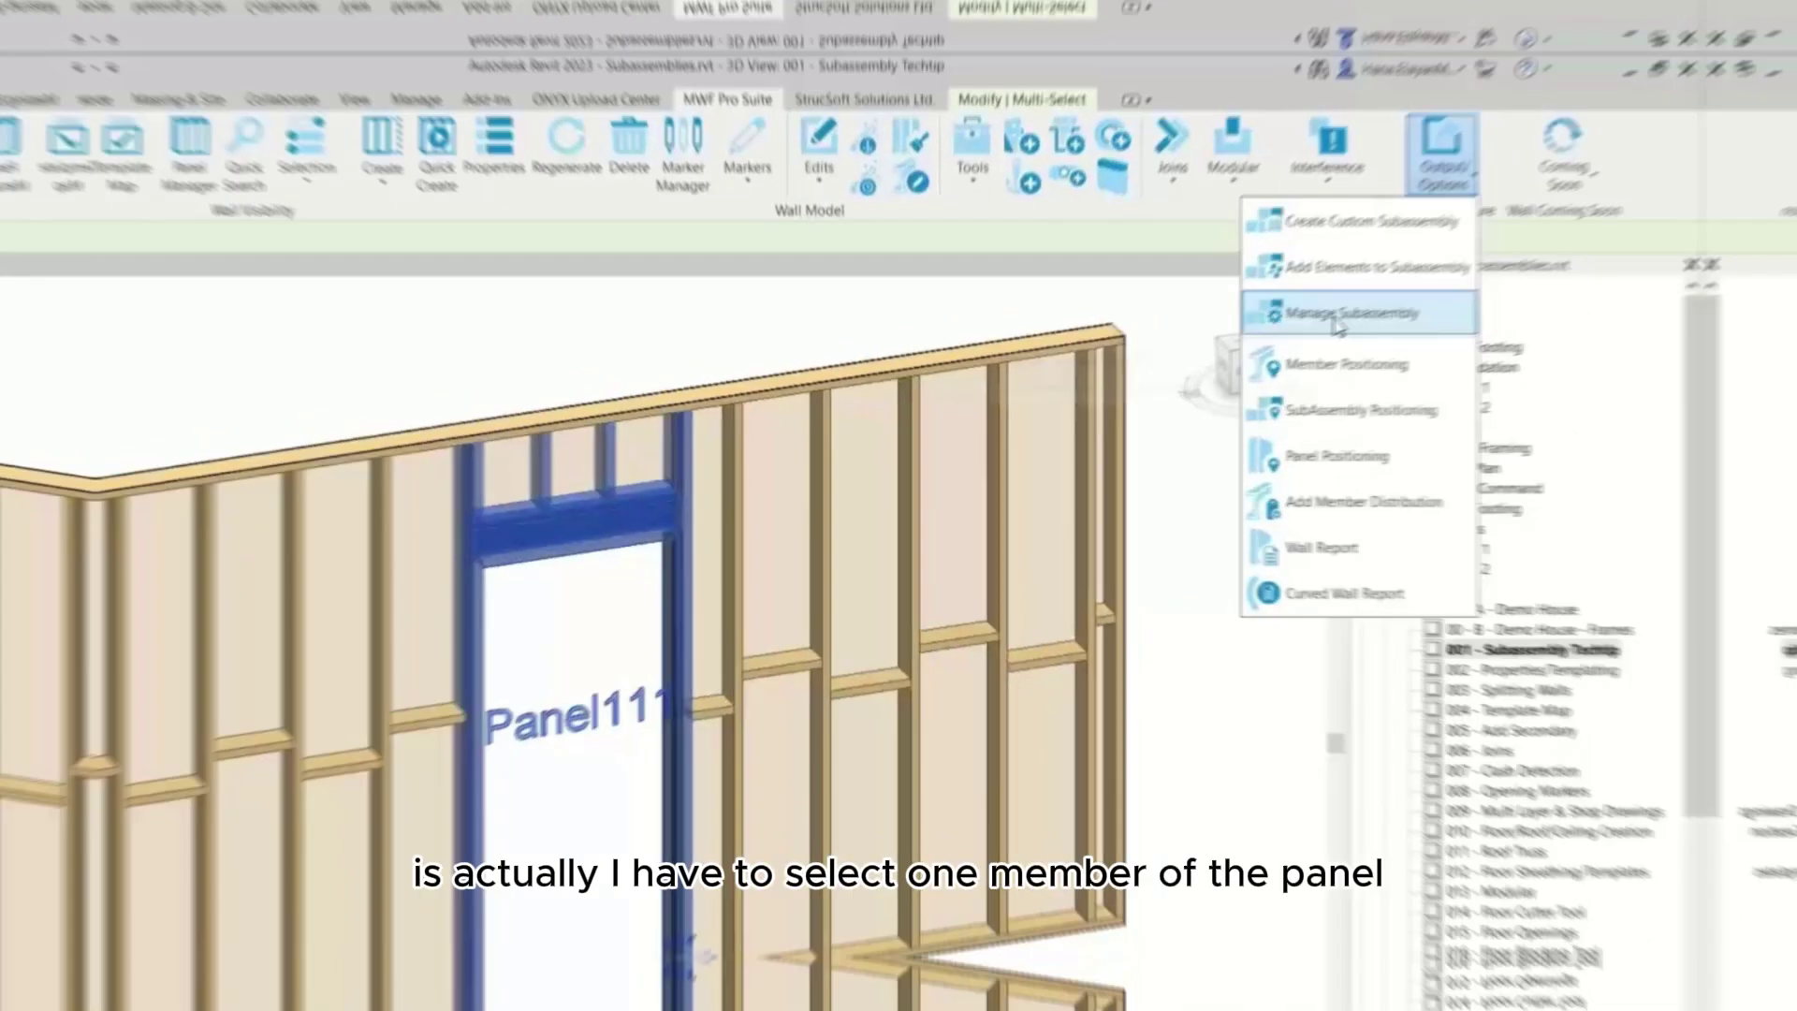
click(1339, 318)
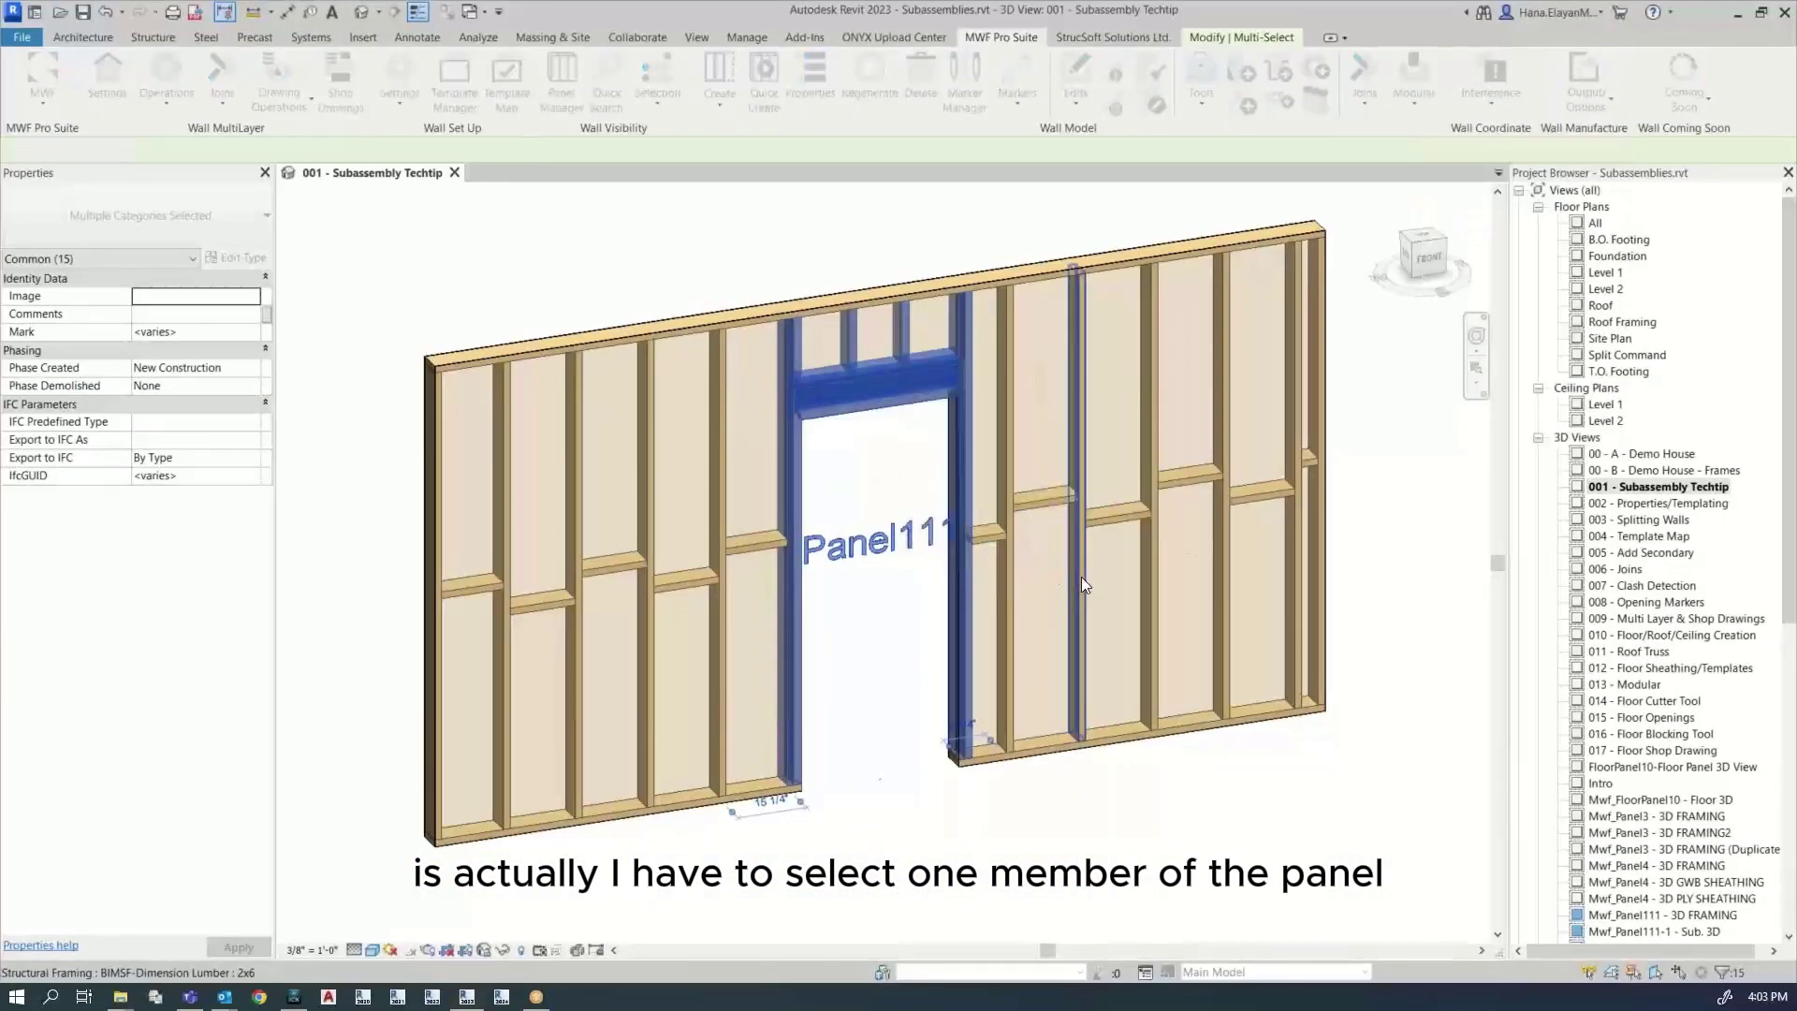
click(825, 757)
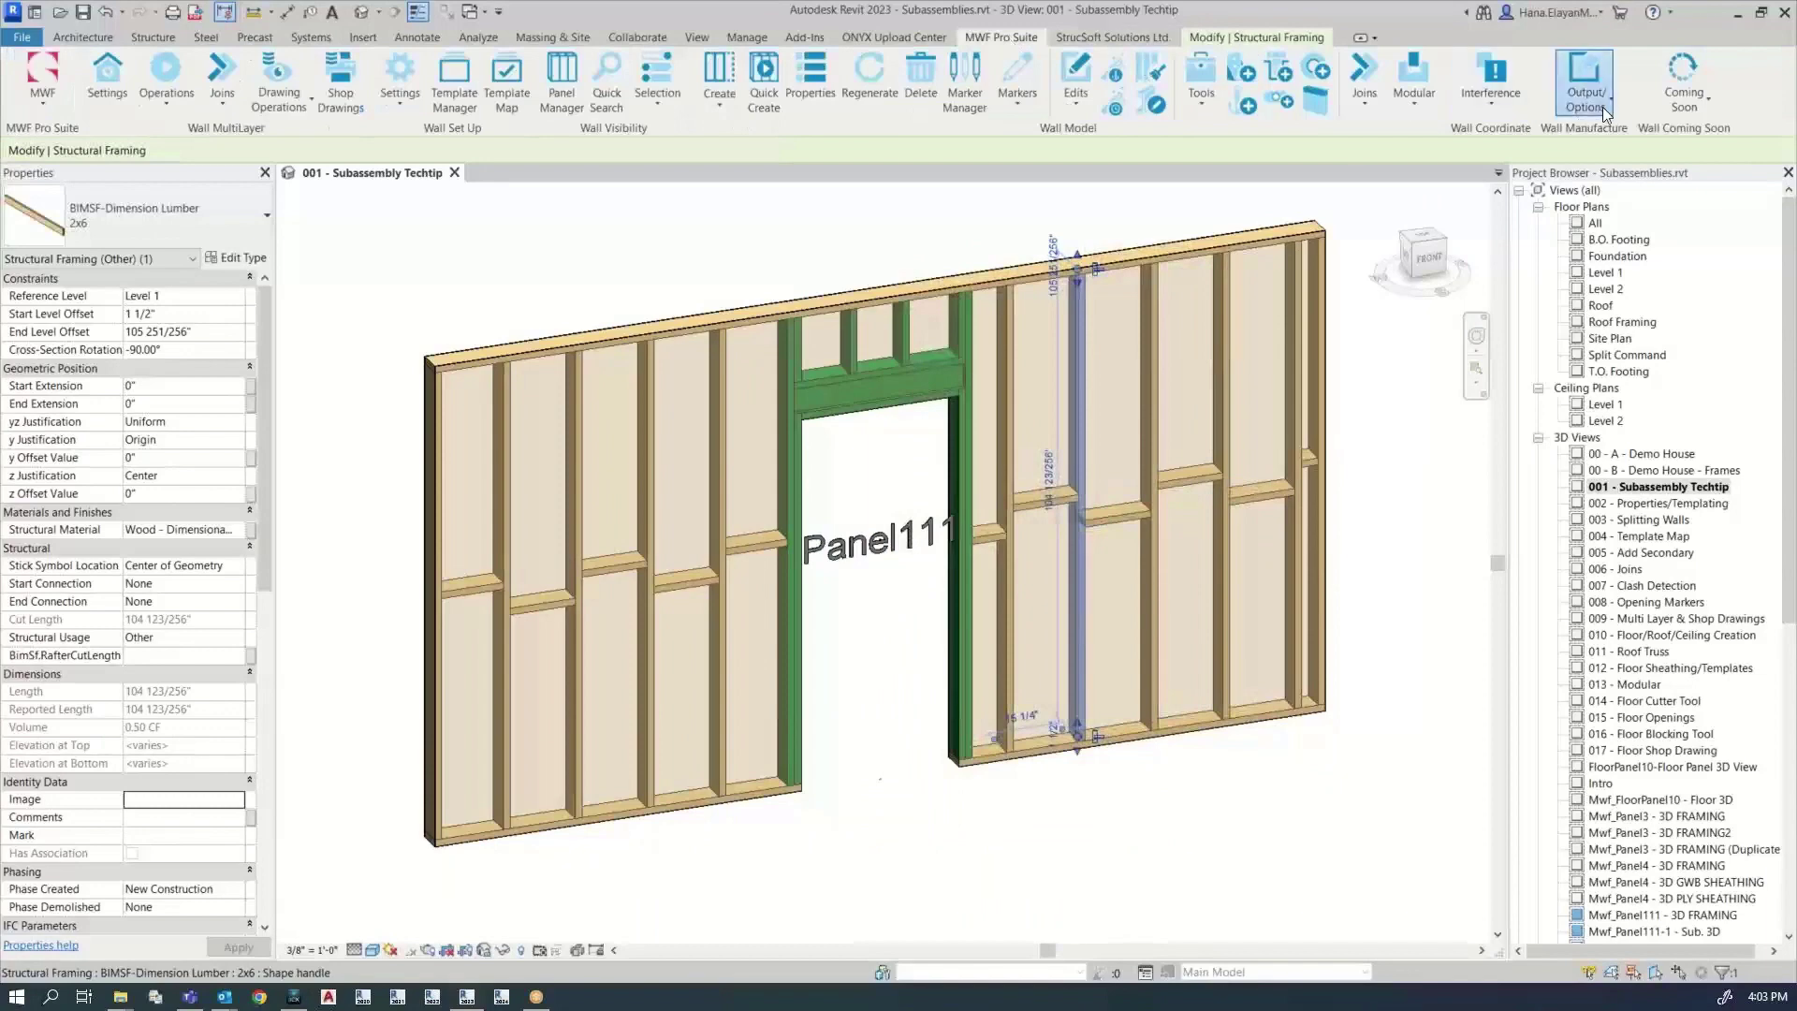
click(1596, 98)
click(1486, 214)
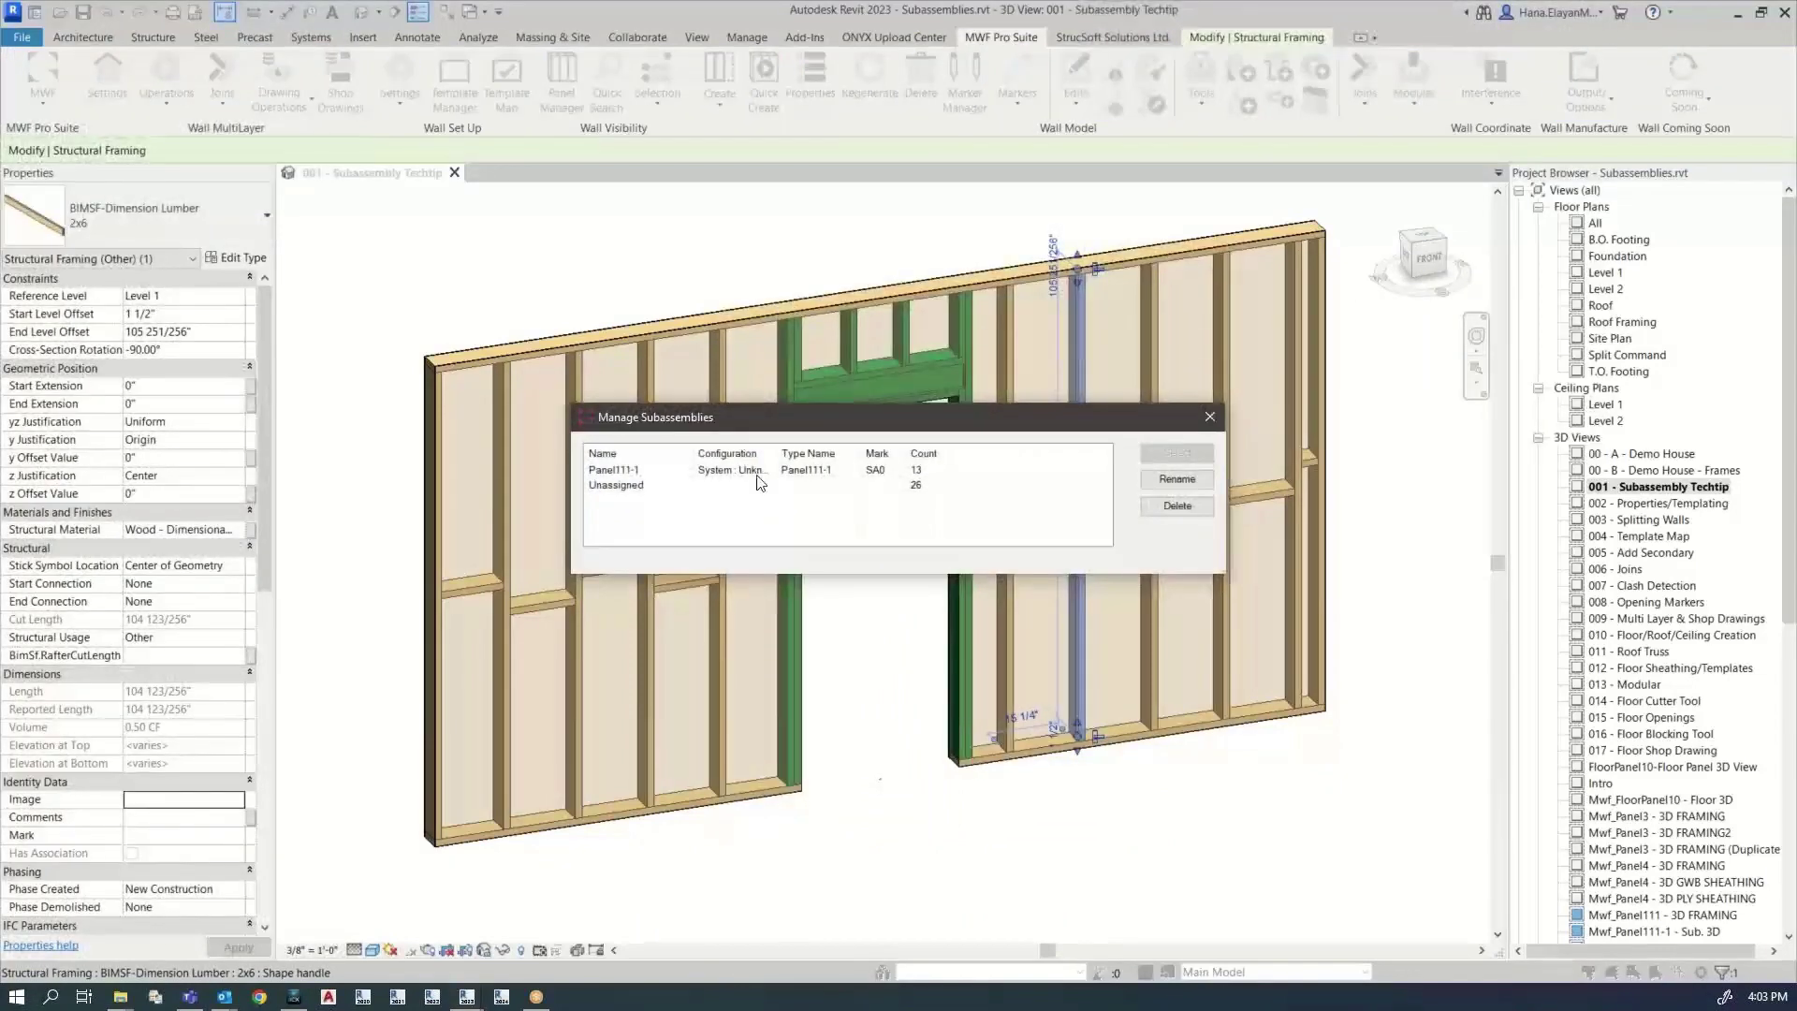
click(613, 471)
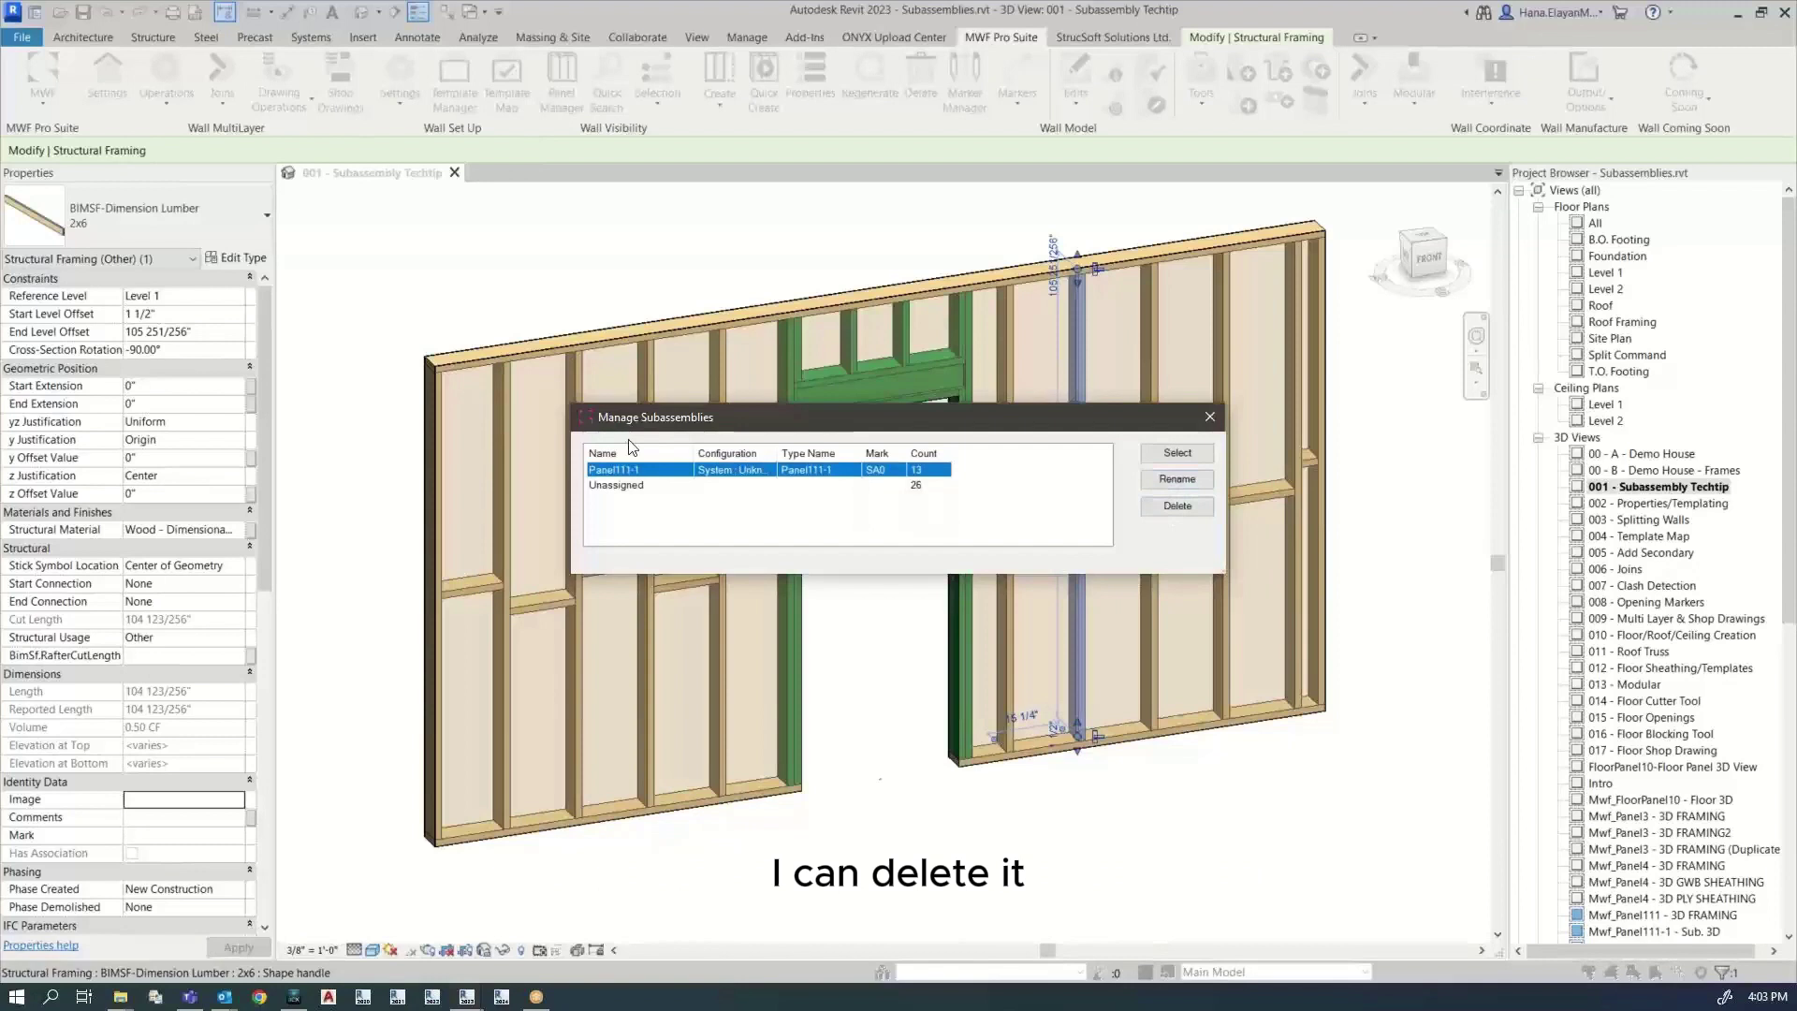
click(1209, 418)
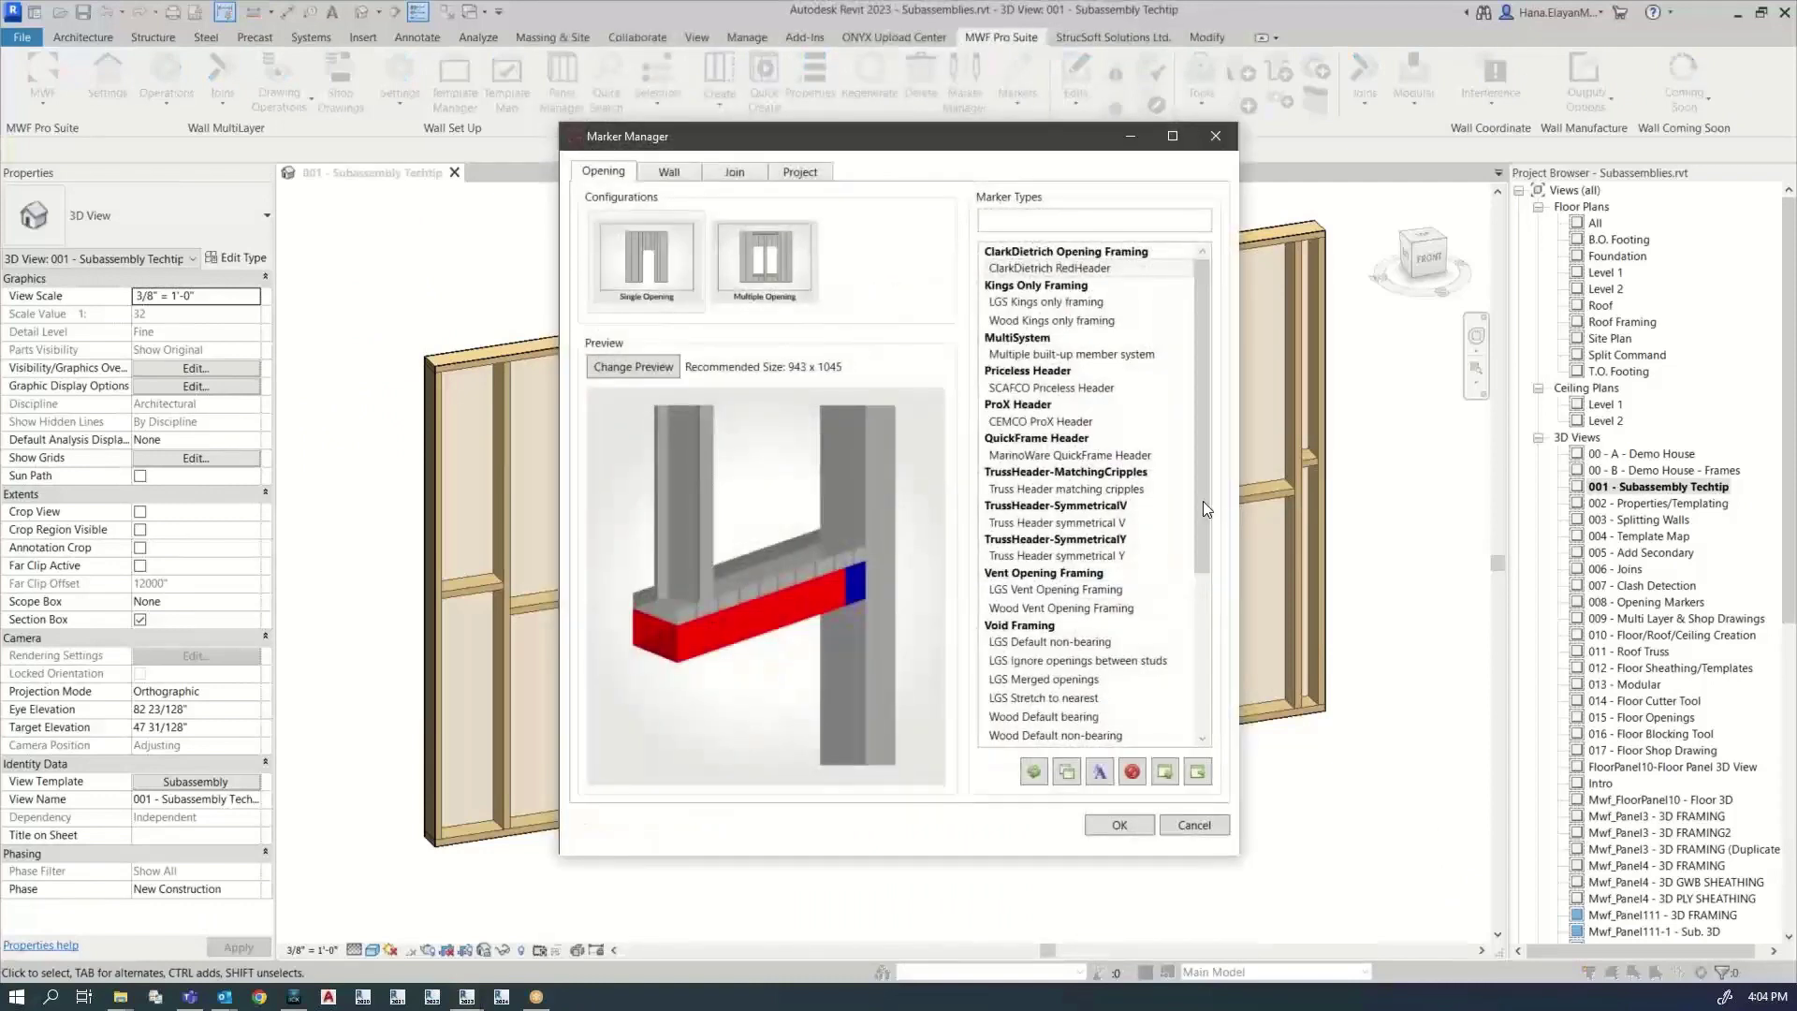
Step: Open the Wood Bearing beam top of the opening marker type for editing in the Marker Manager
scroll(1210, 577, down, 2)
scroll(1209, 577, down, 3)
click(1068, 736)
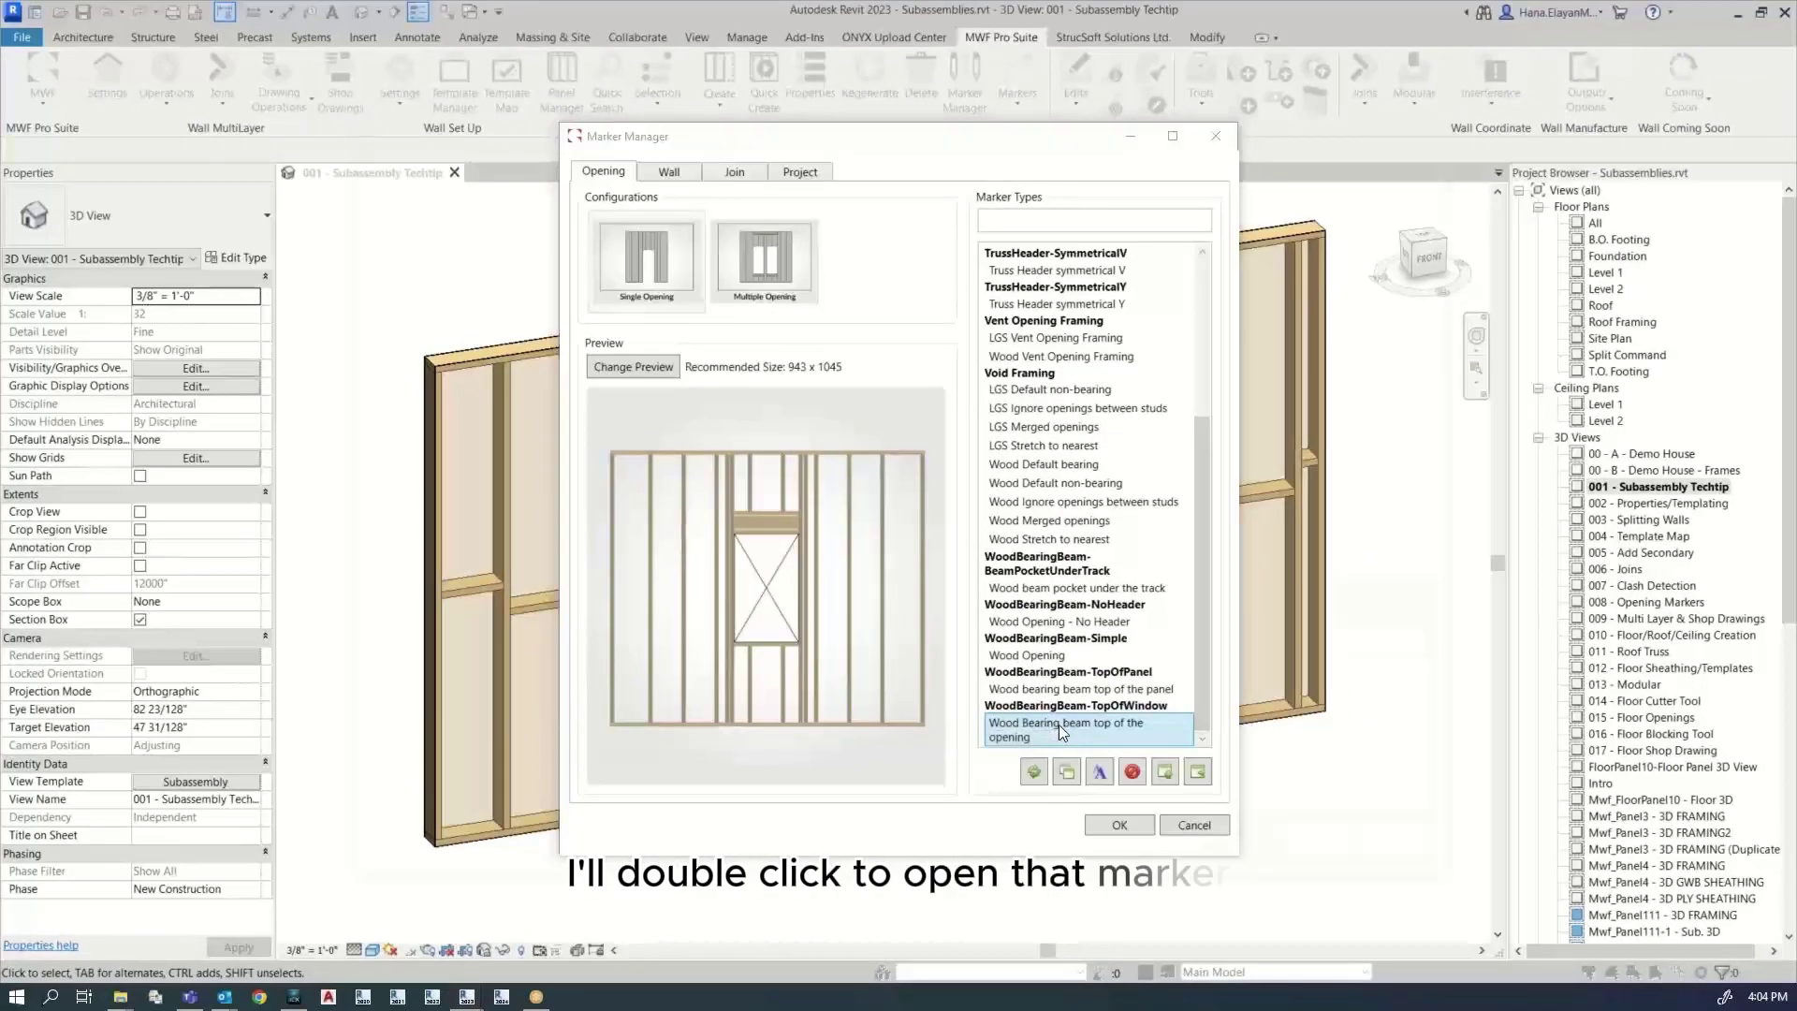
double_click(1081, 705)
drag(840, 119, 814, 78)
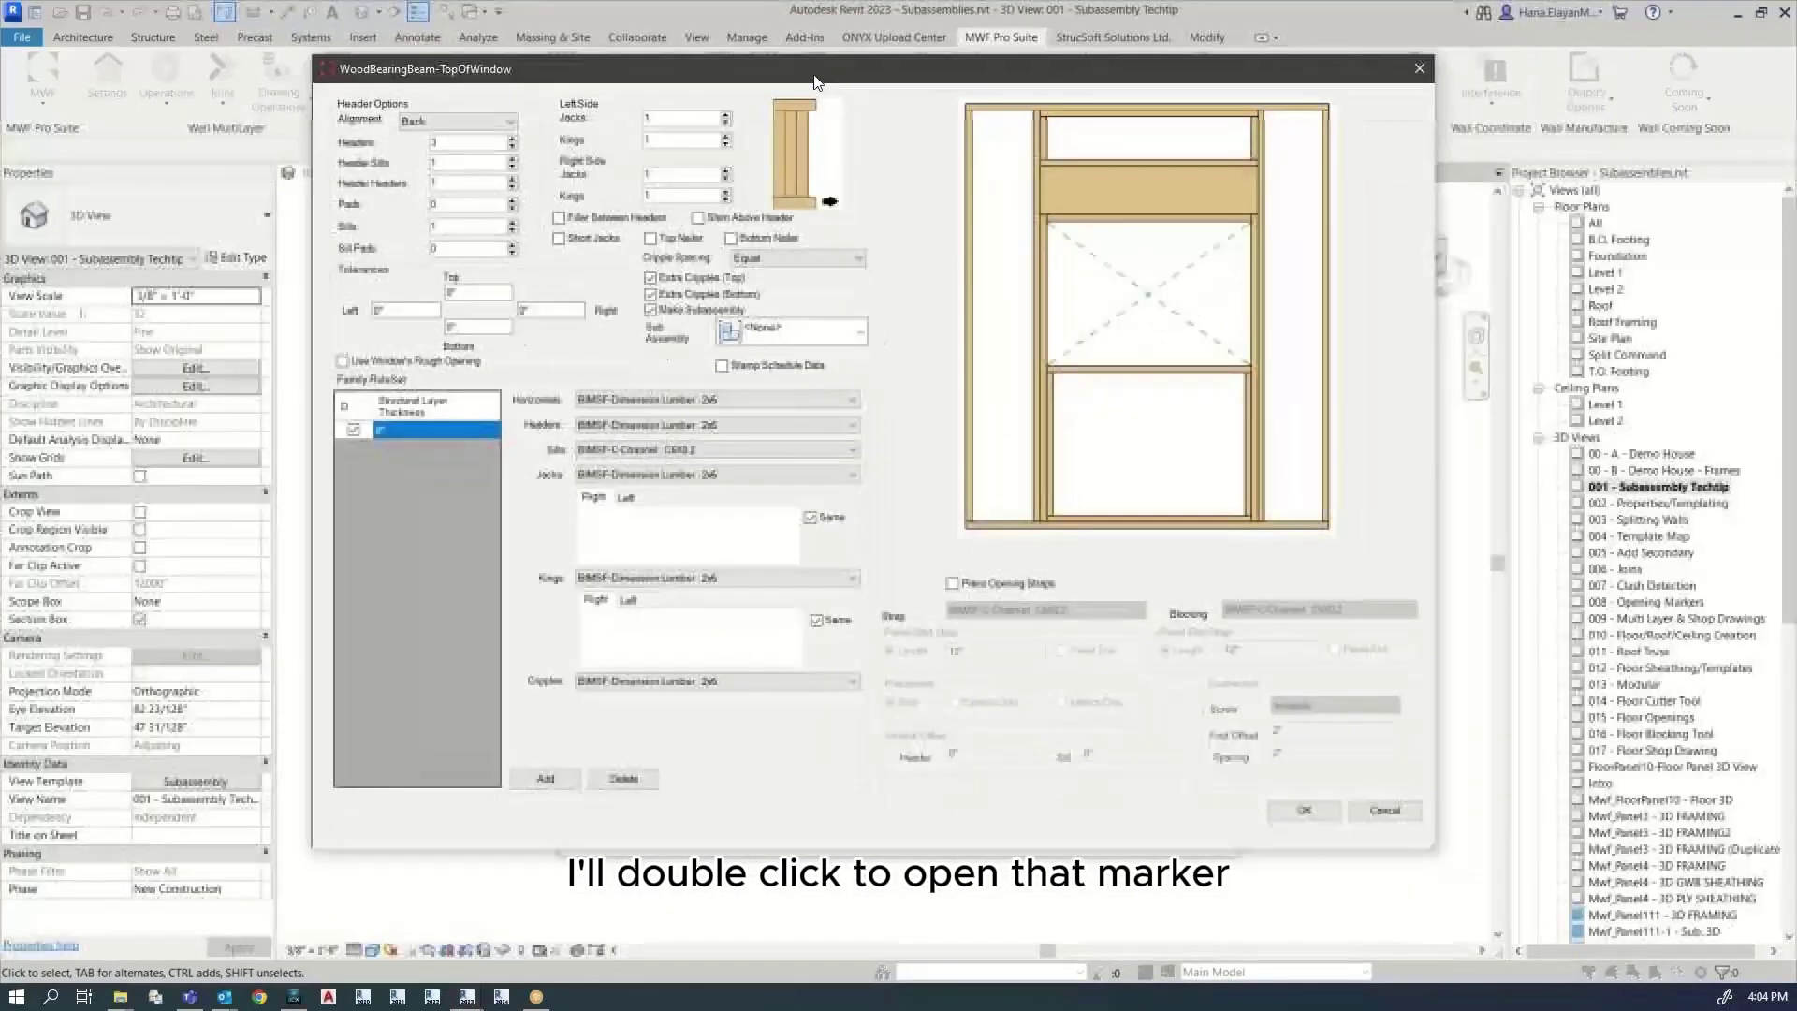
Step: Keep Make Subassembly enabled with the subassembly set to None, enable Stamp Schedule Data, and accept the marker settings
click(651, 310)
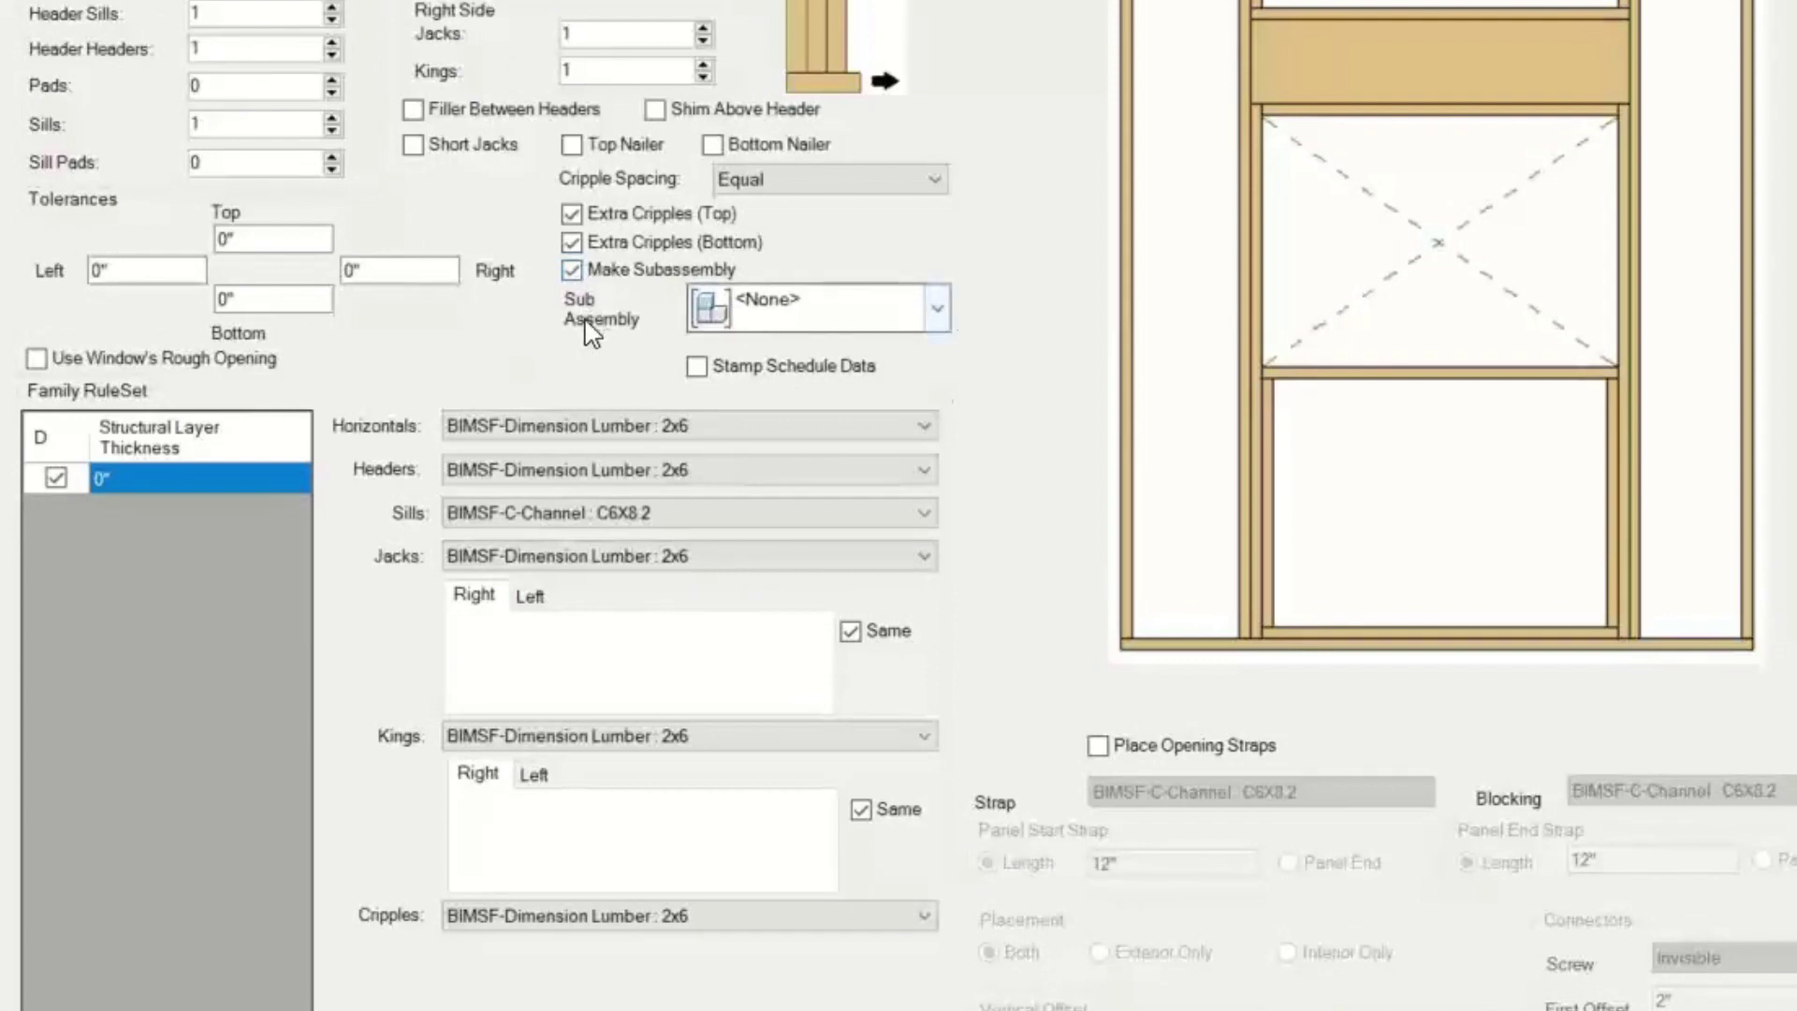
click(937, 314)
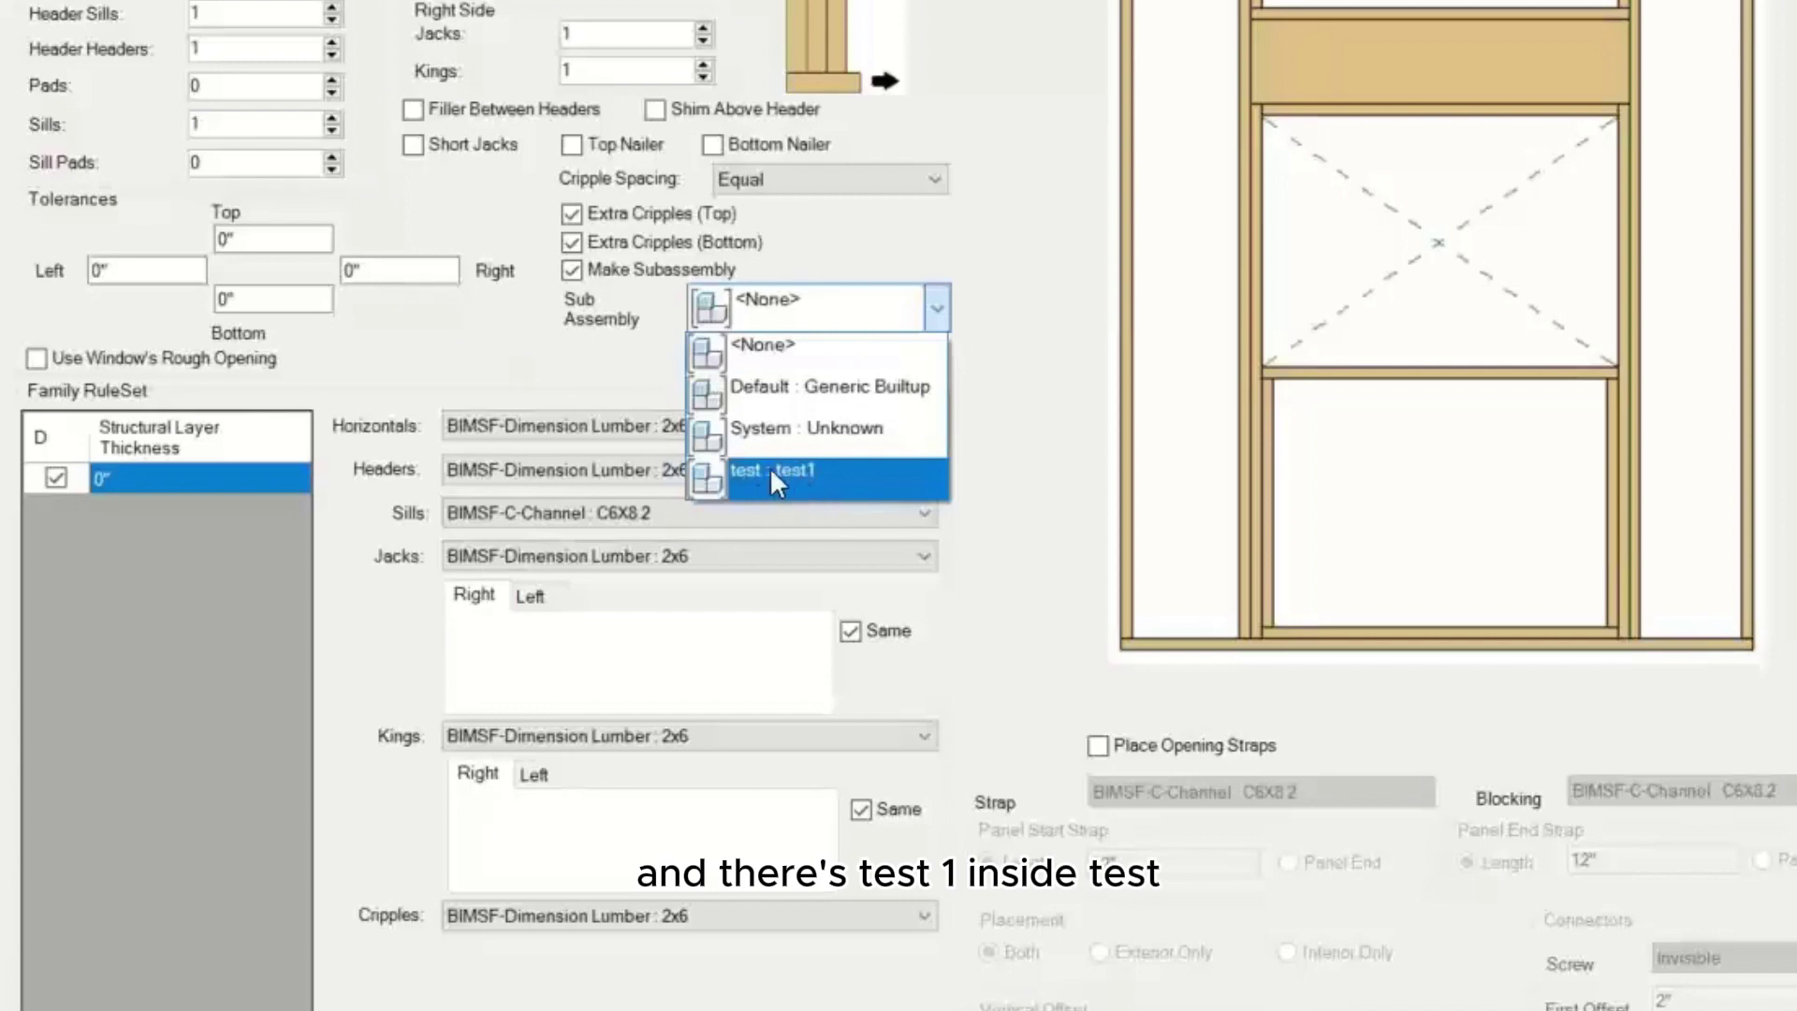
click(748, 347)
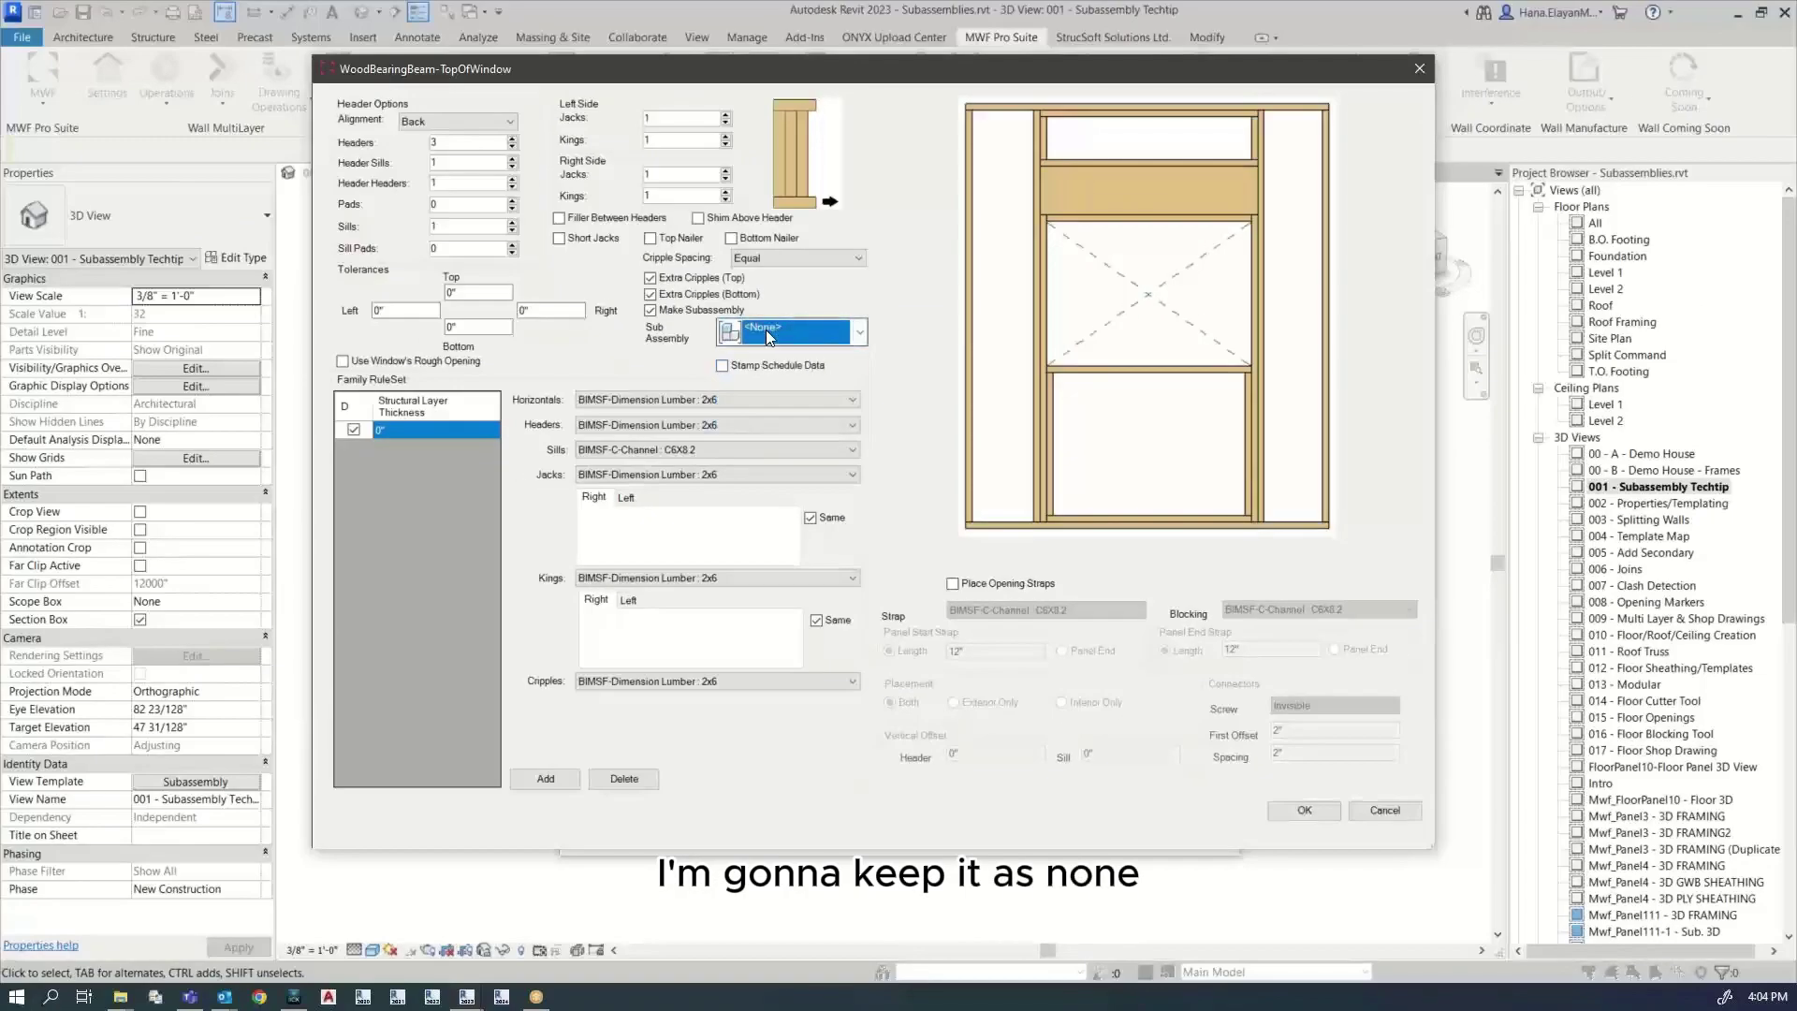
click(722, 366)
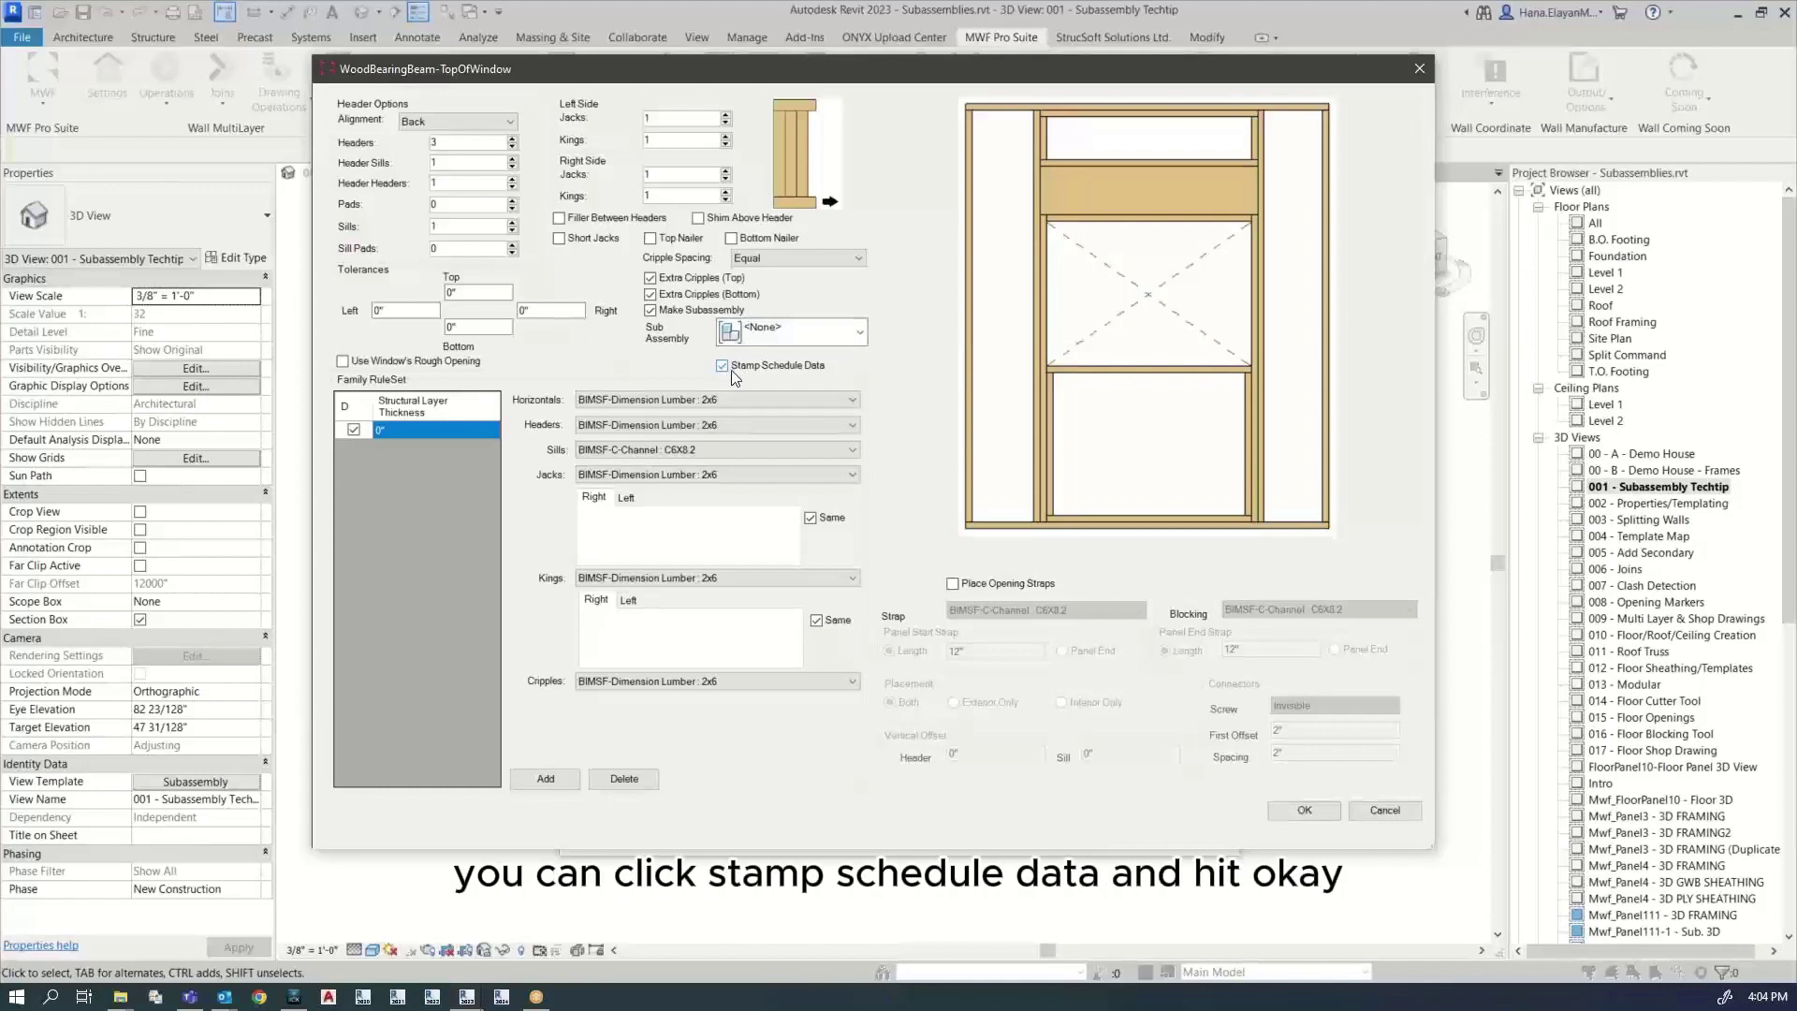
click(1305, 813)
Step: Save the Marker Manager changes and regenerate the framing of Panel111
click(914, 546)
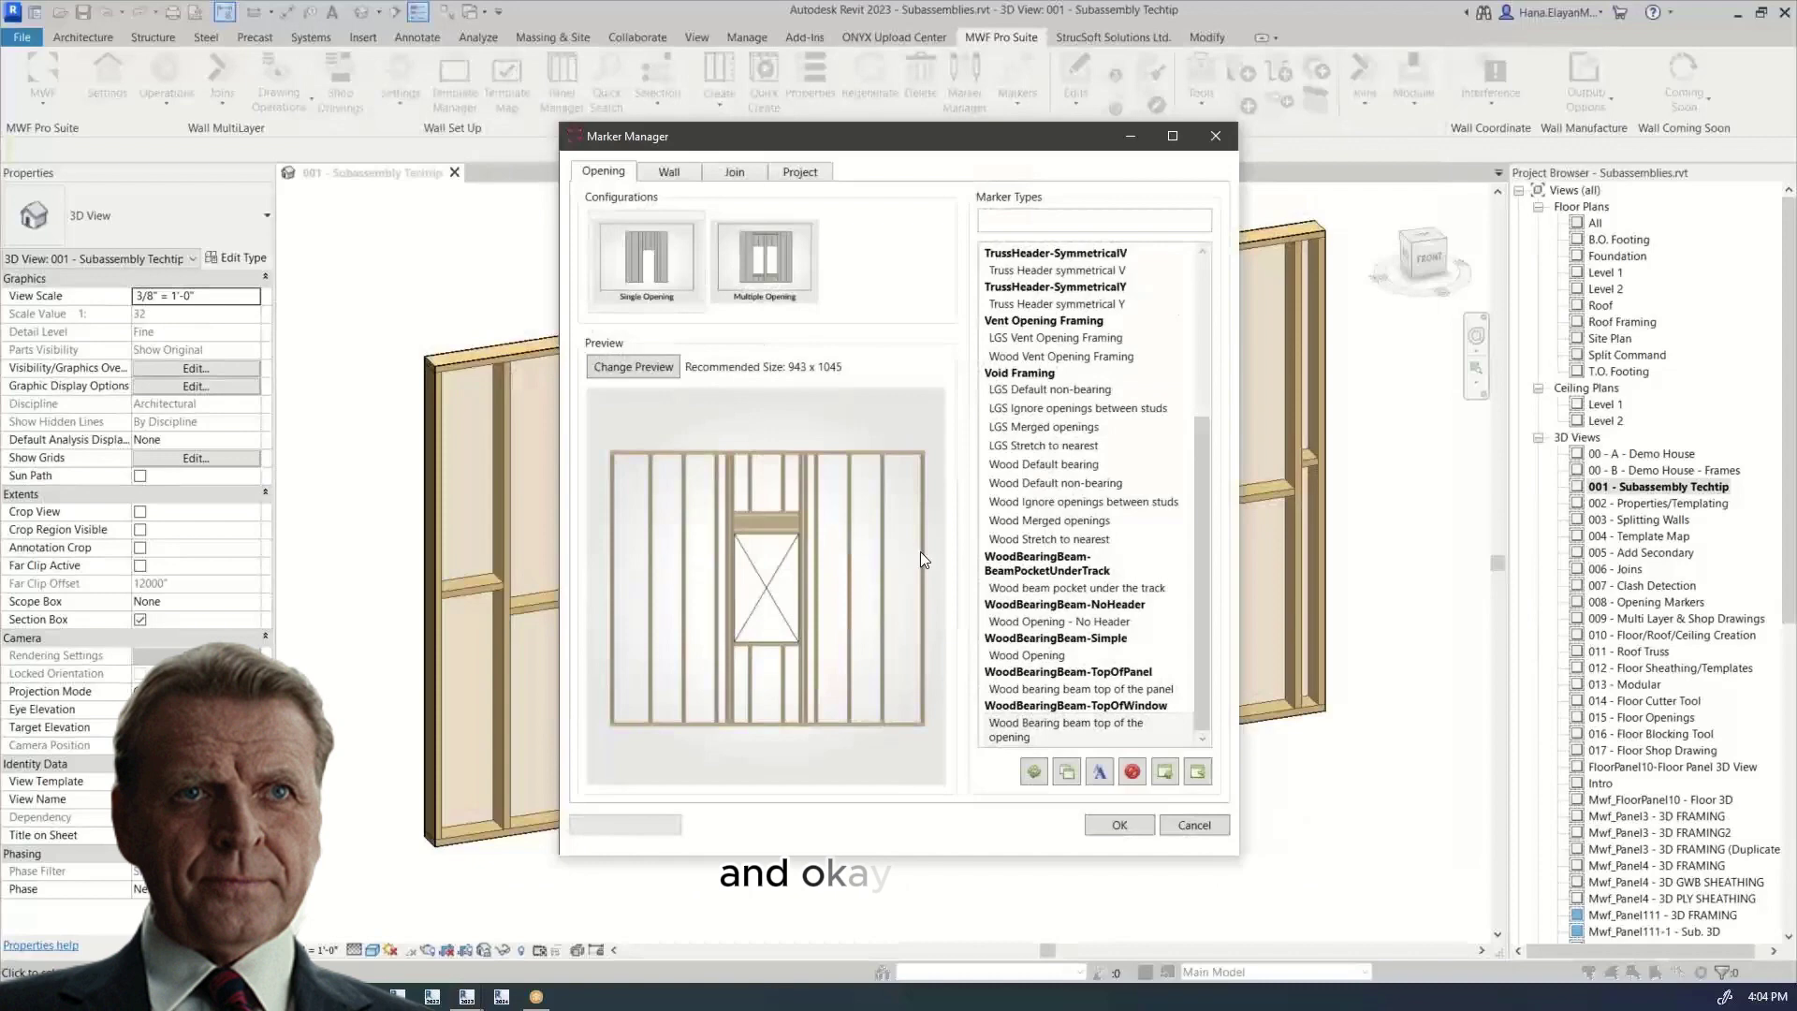
click(1119, 827)
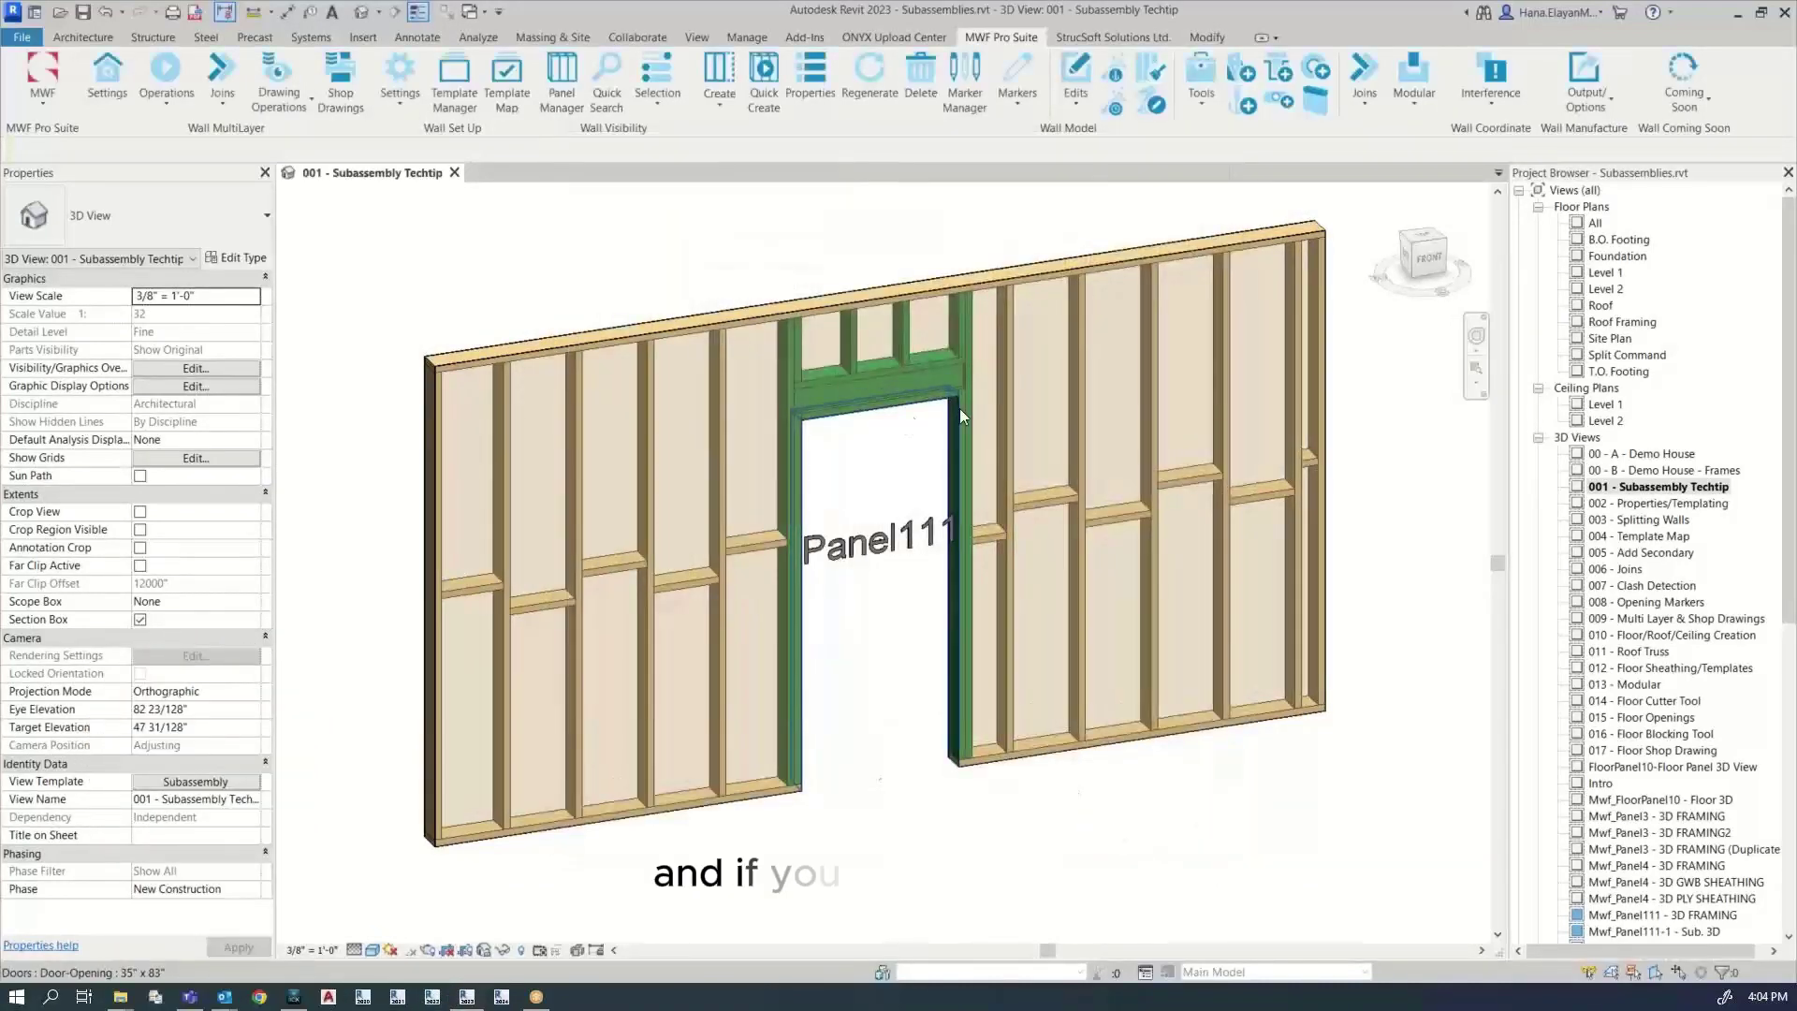
click(1006, 406)
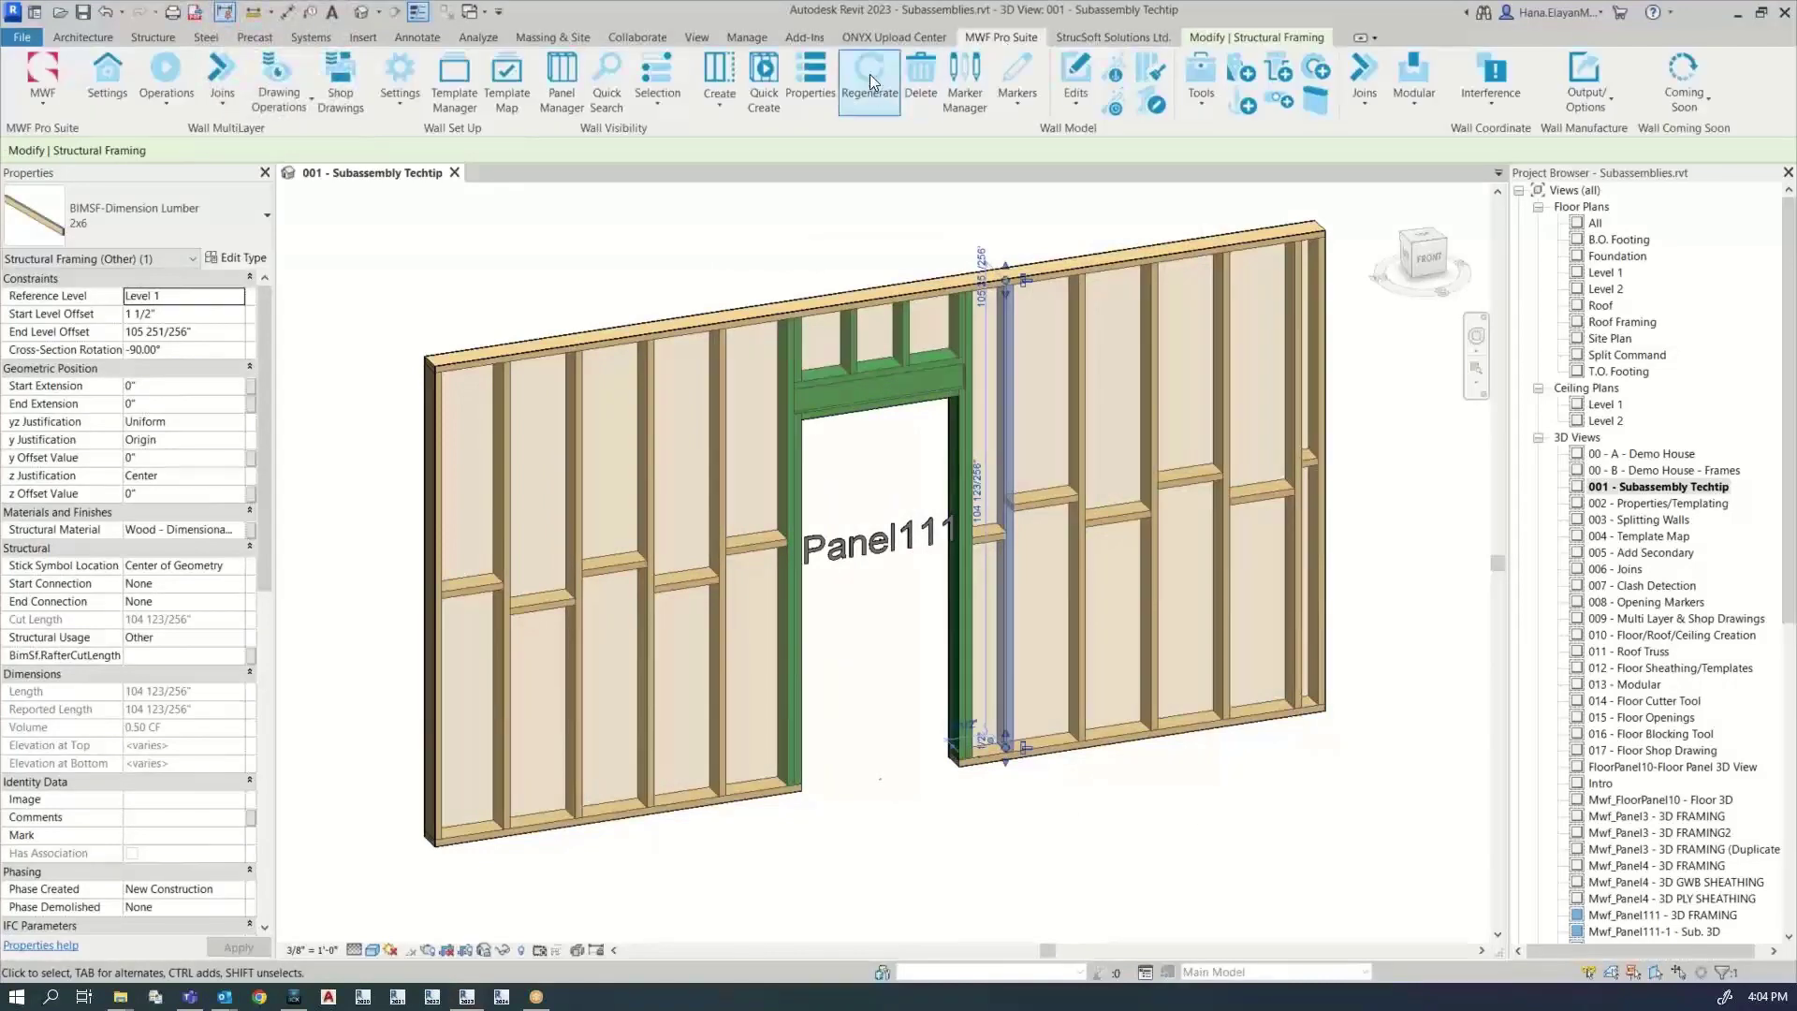
click(869, 74)
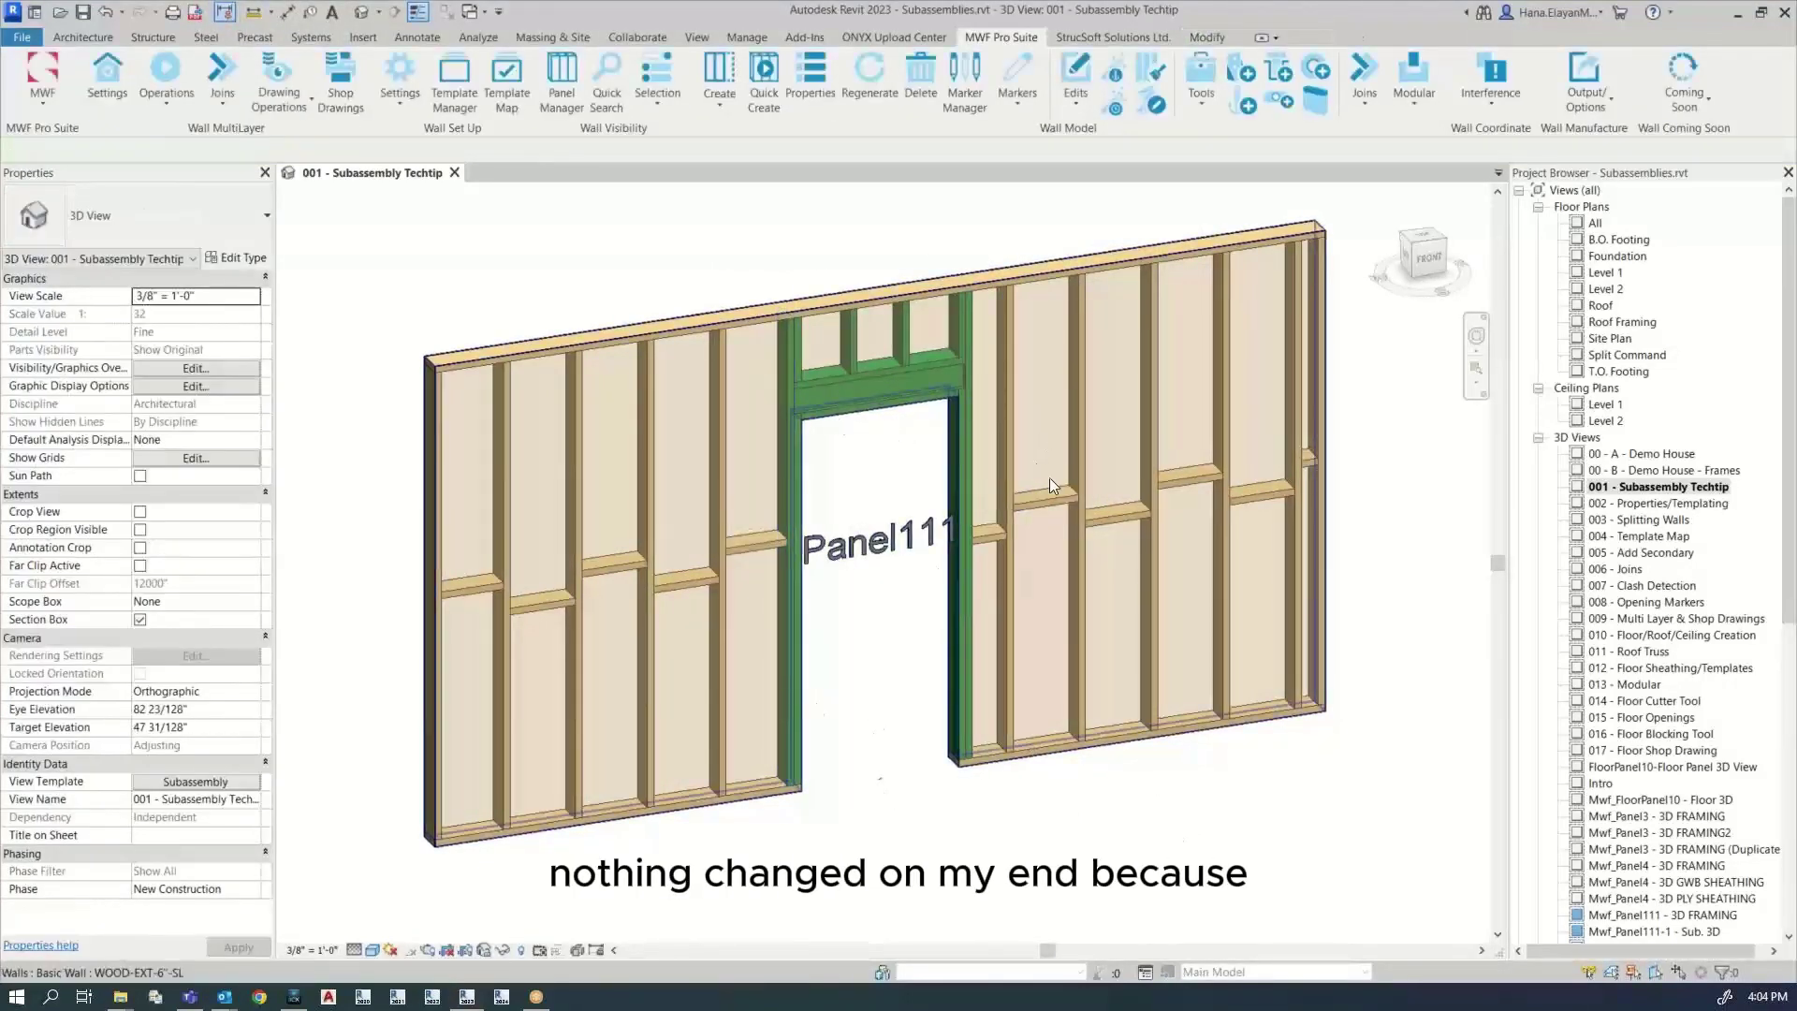
Step: Compare the BIMSF_Subassembly property of several door-opening framing members with that of a regular stud
click(789, 613)
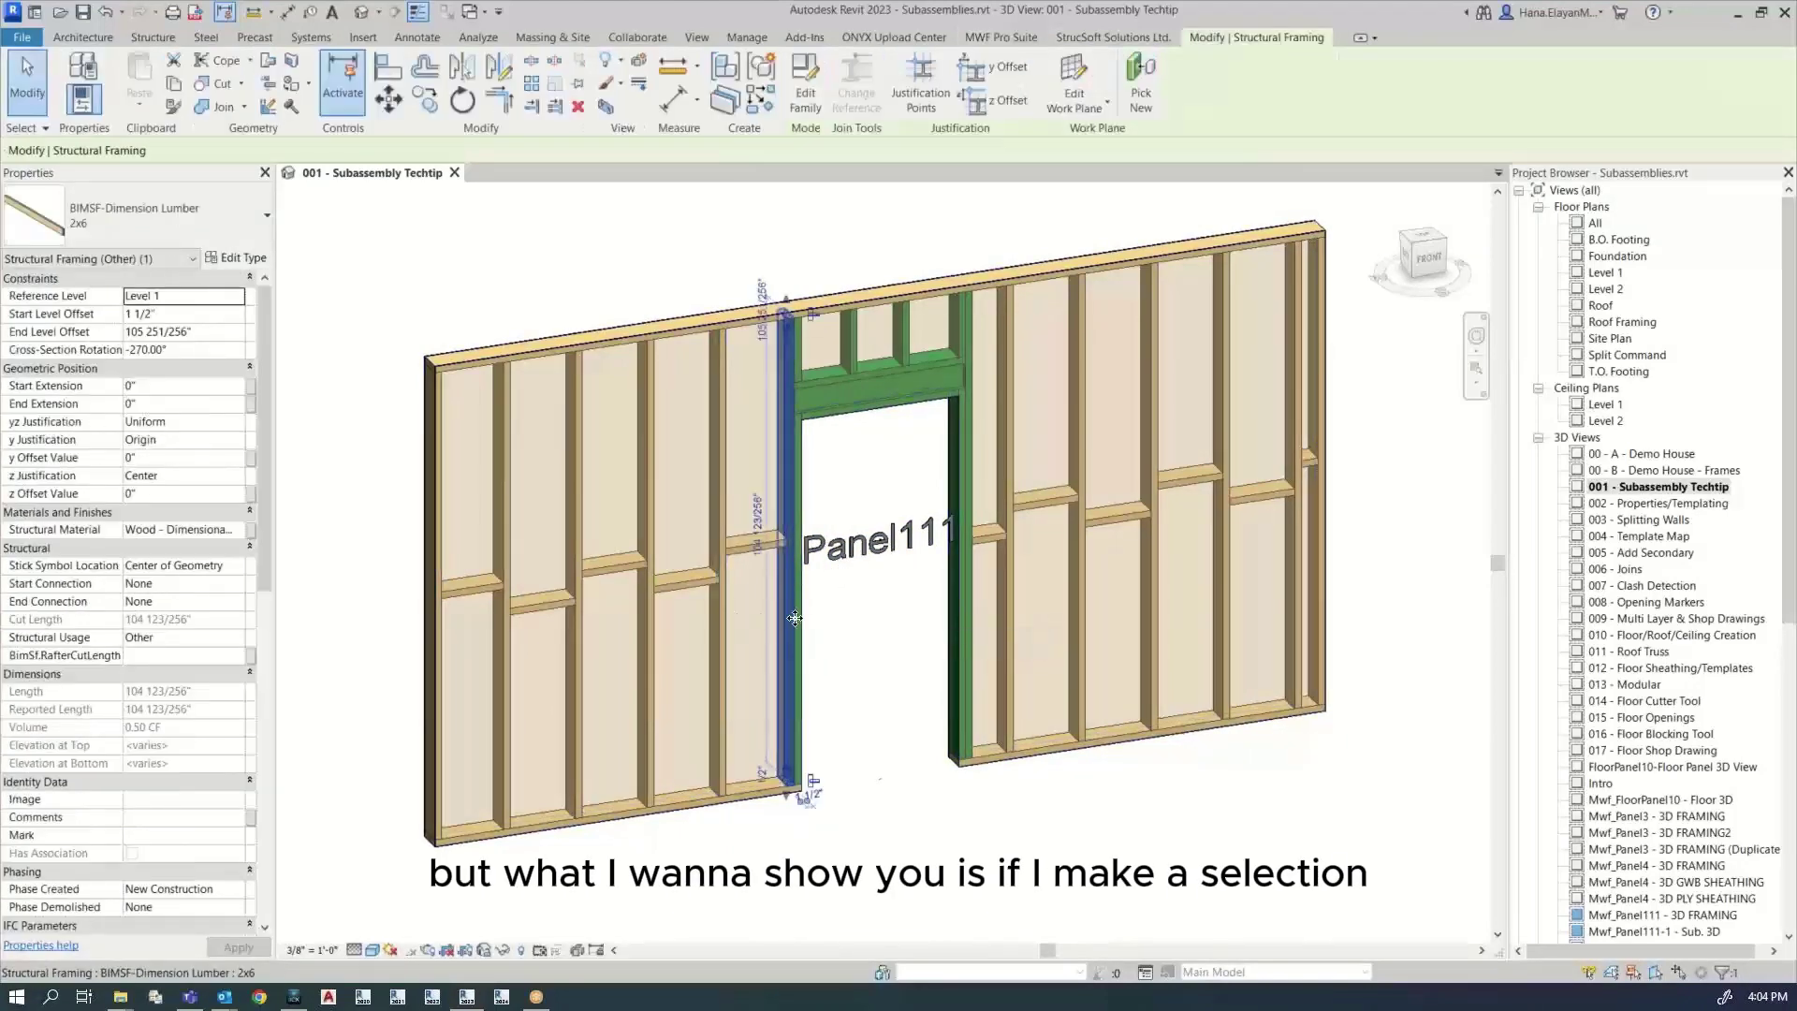
drag(267, 547, 274, 826)
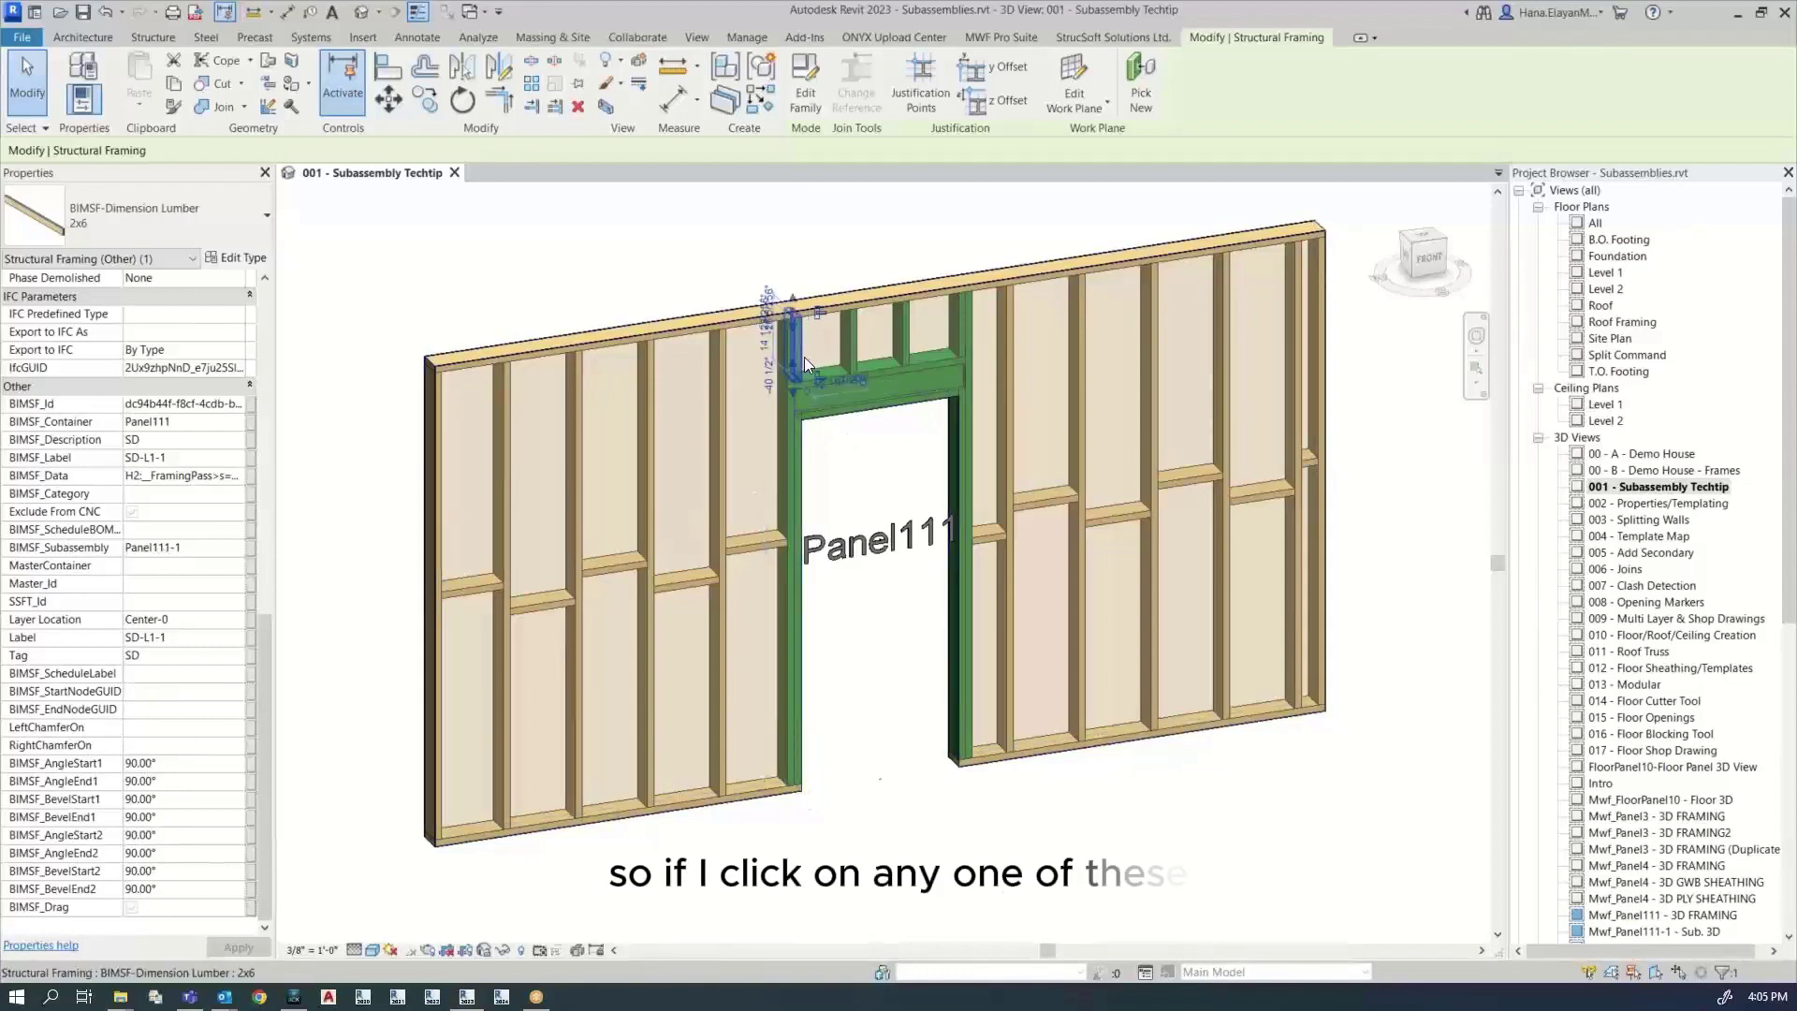
click(849, 361)
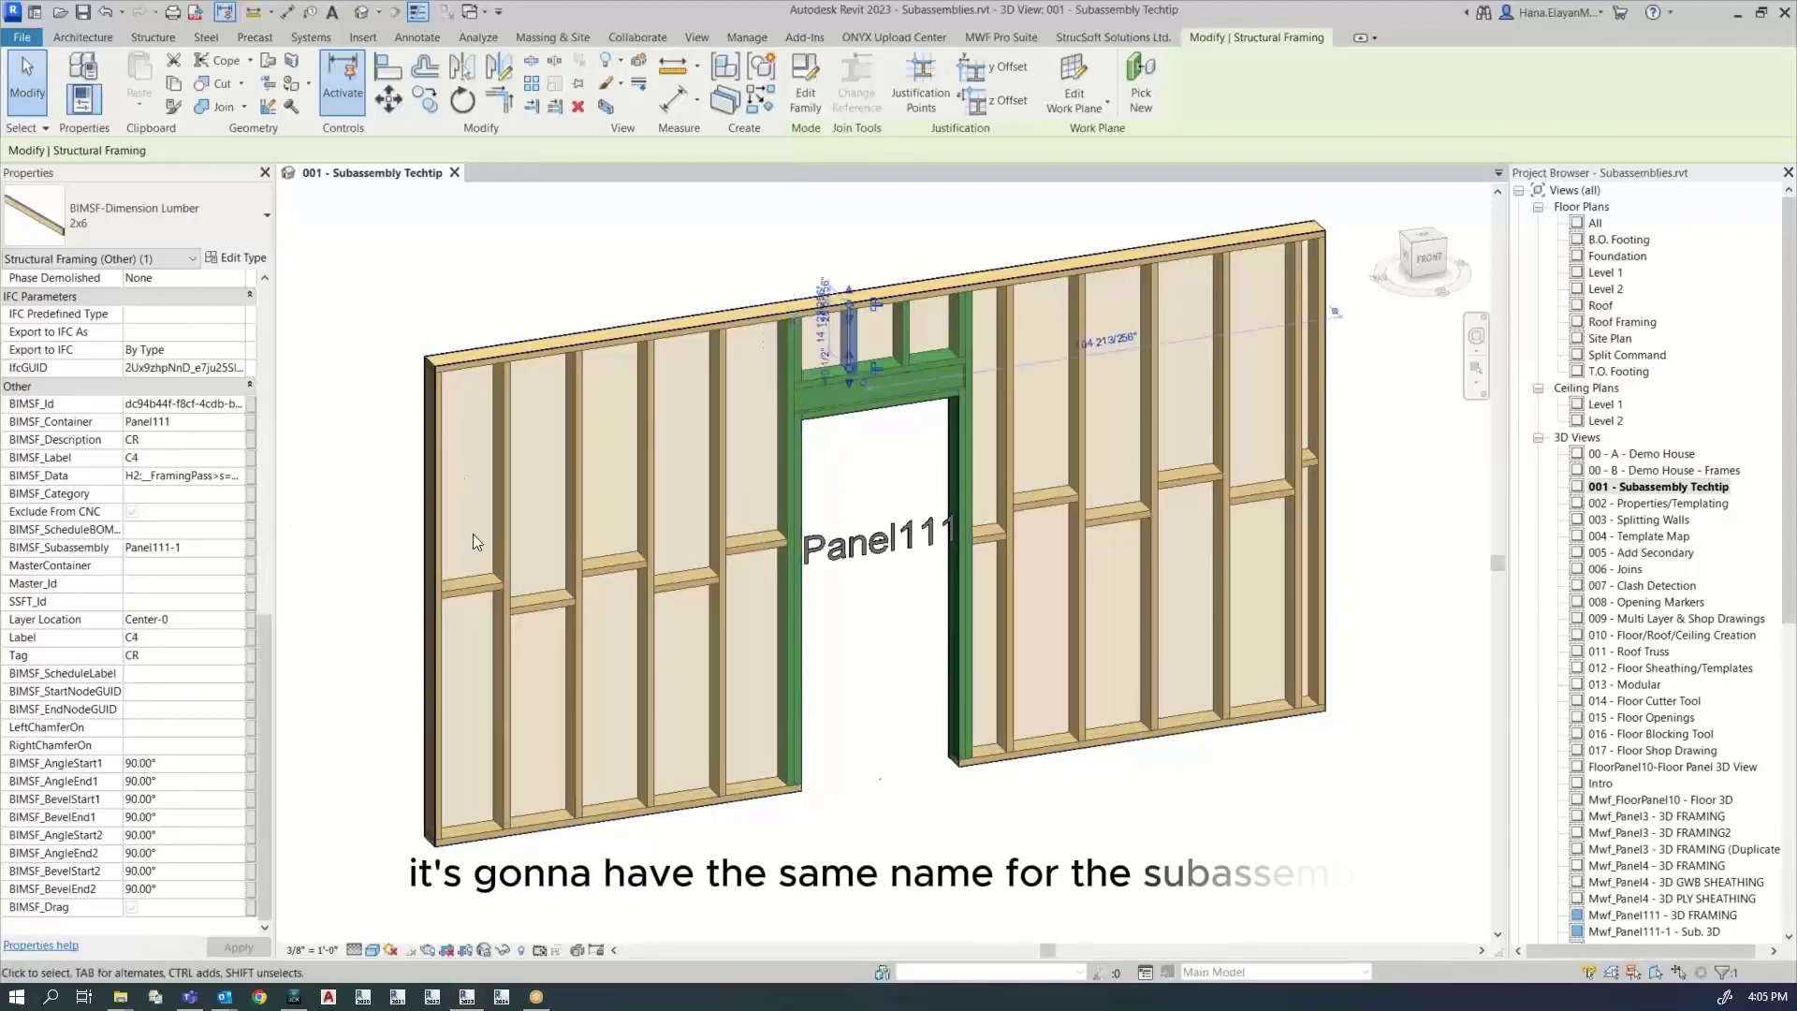
click(905, 343)
click(958, 335)
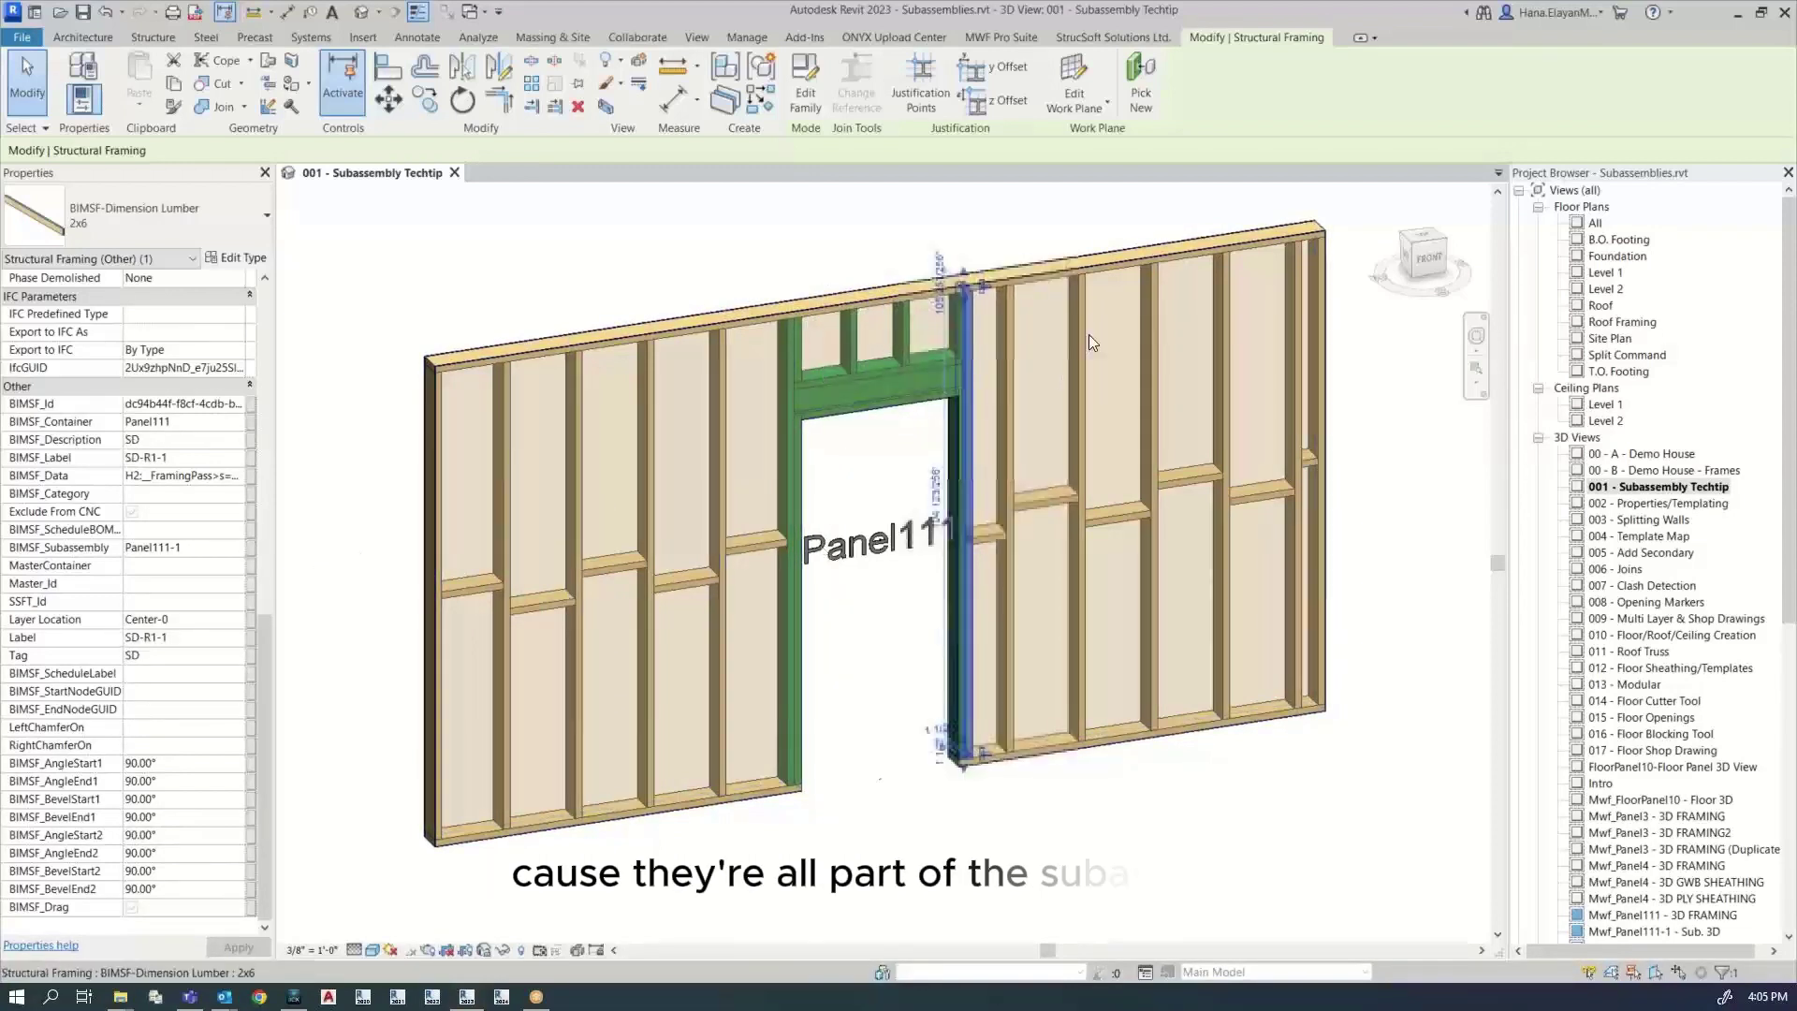
click(713, 498)
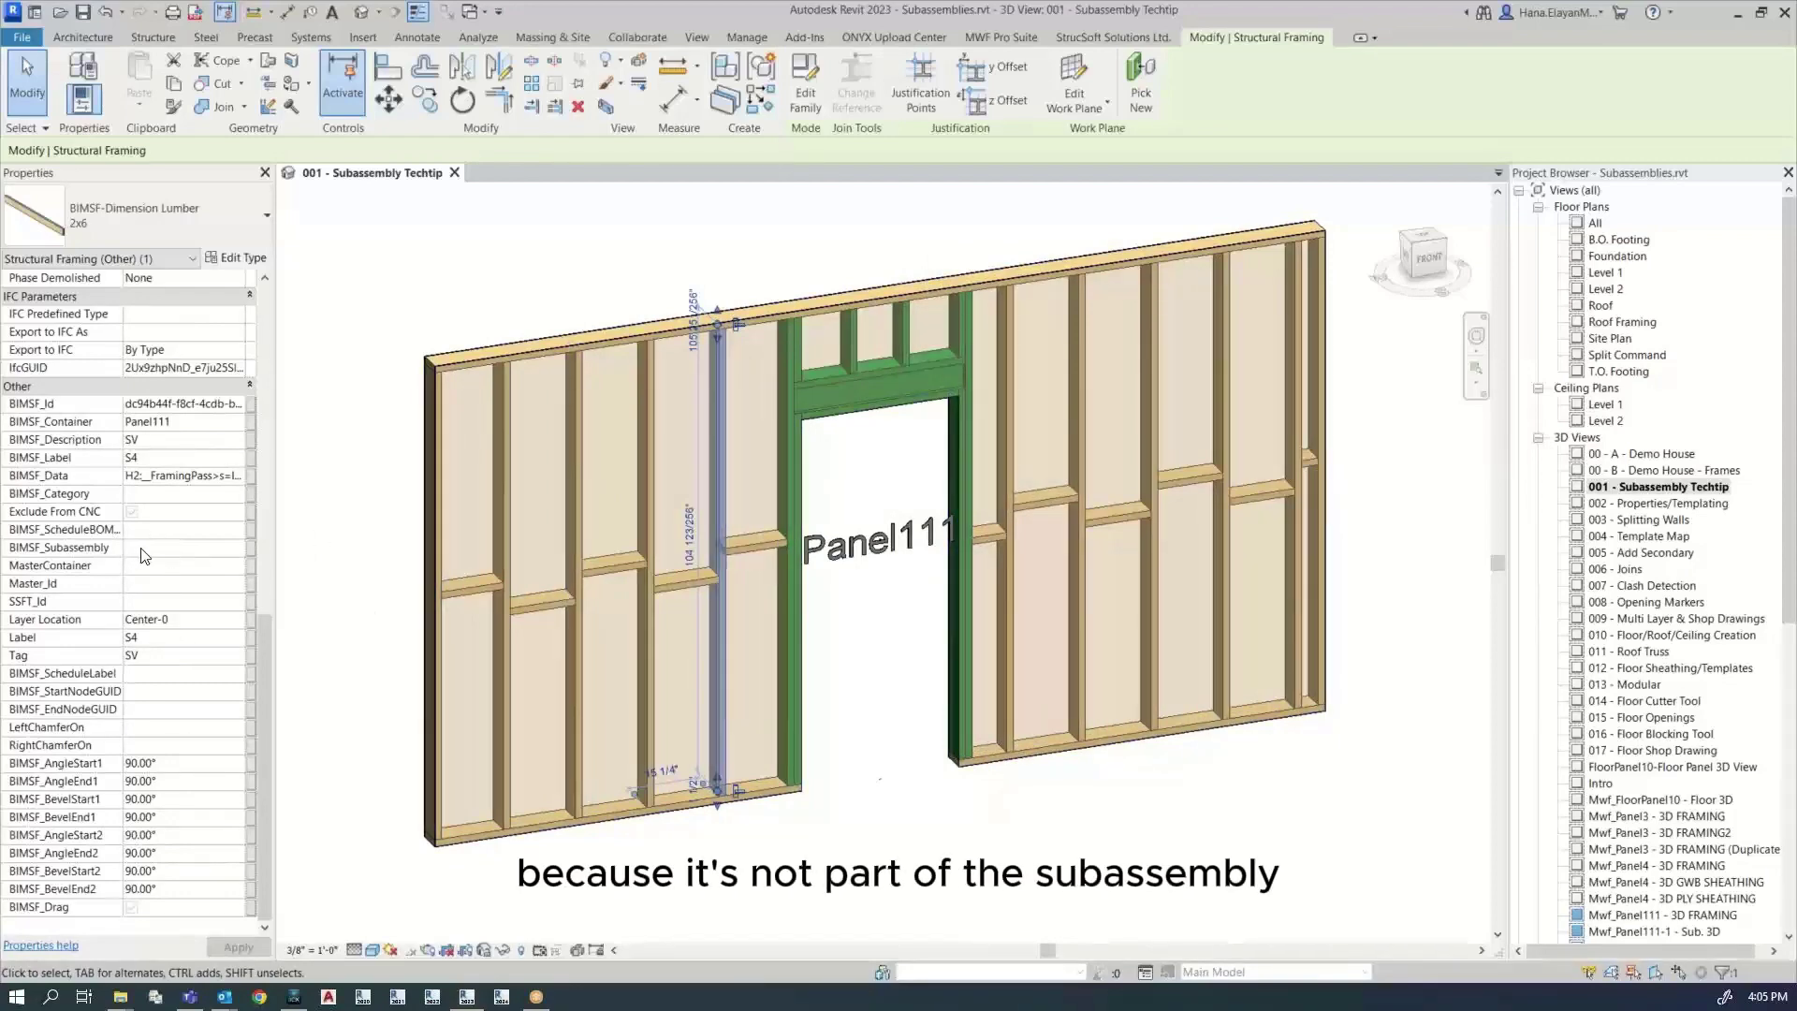
click(1073, 817)
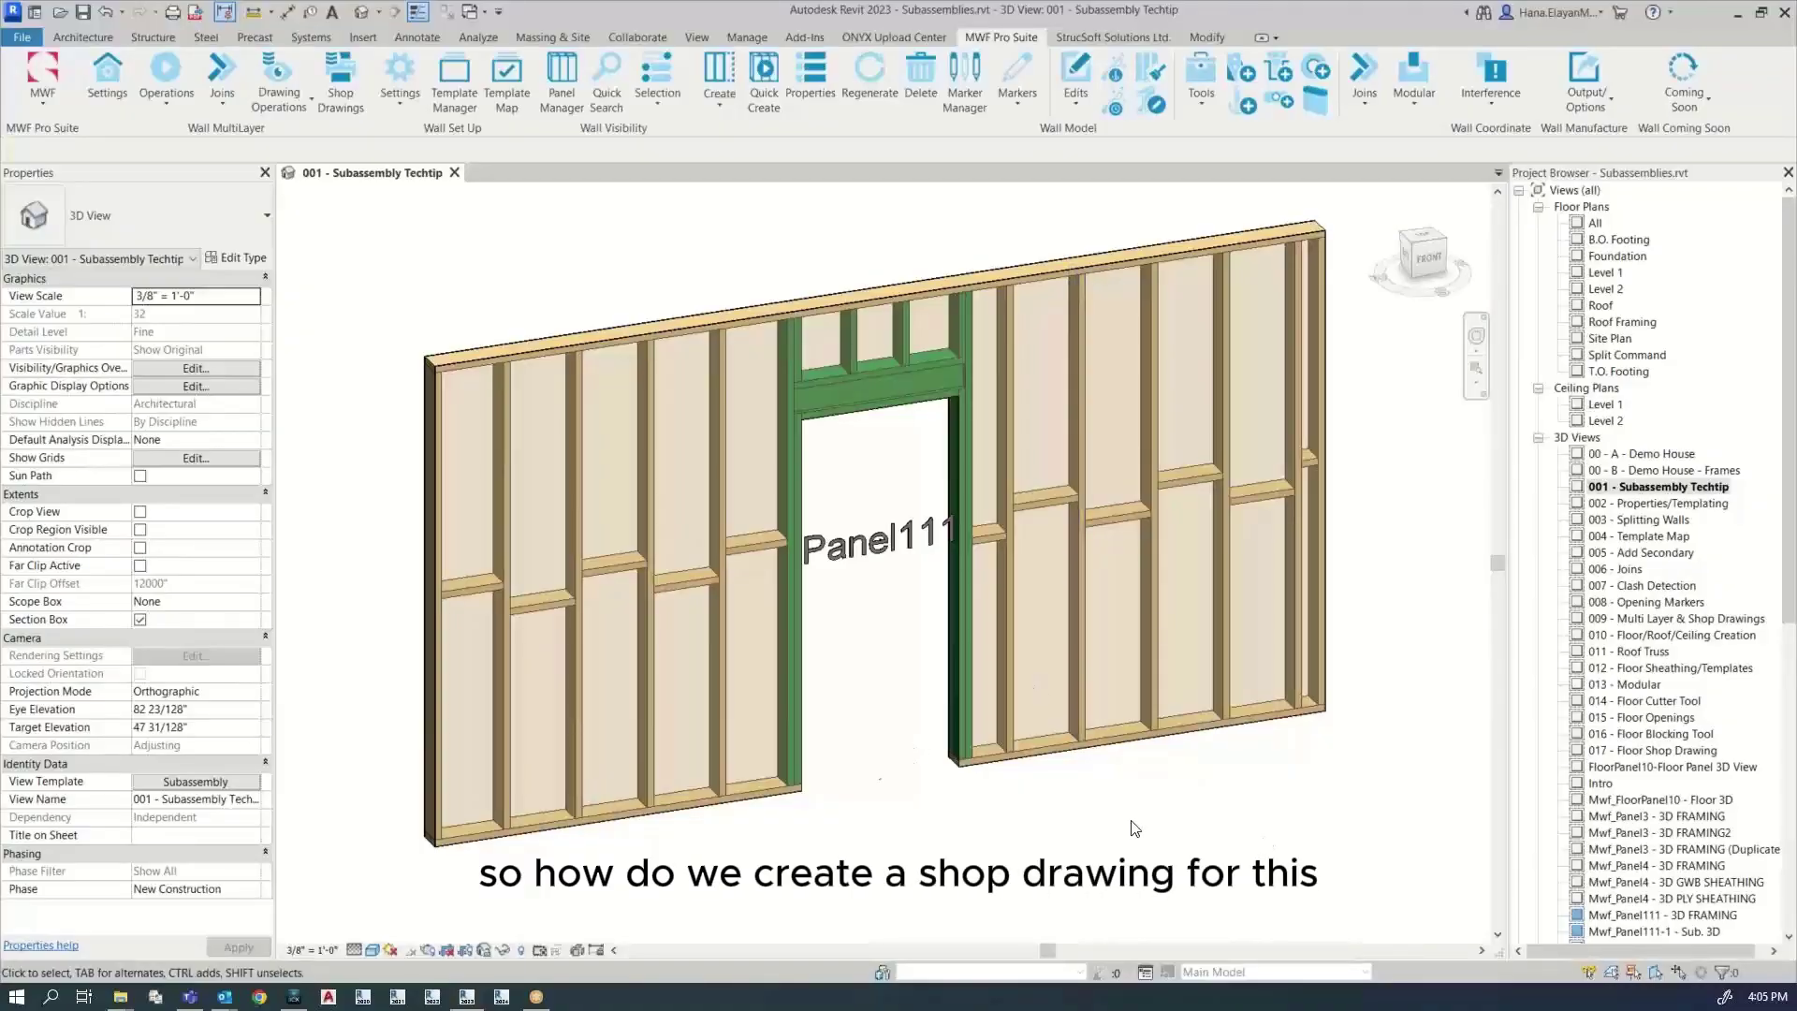
Step: Open the Techtip Sheet settings from the Wall Drawings Manager, after previewing and cancelling a new settings type named Type A
click(296, 105)
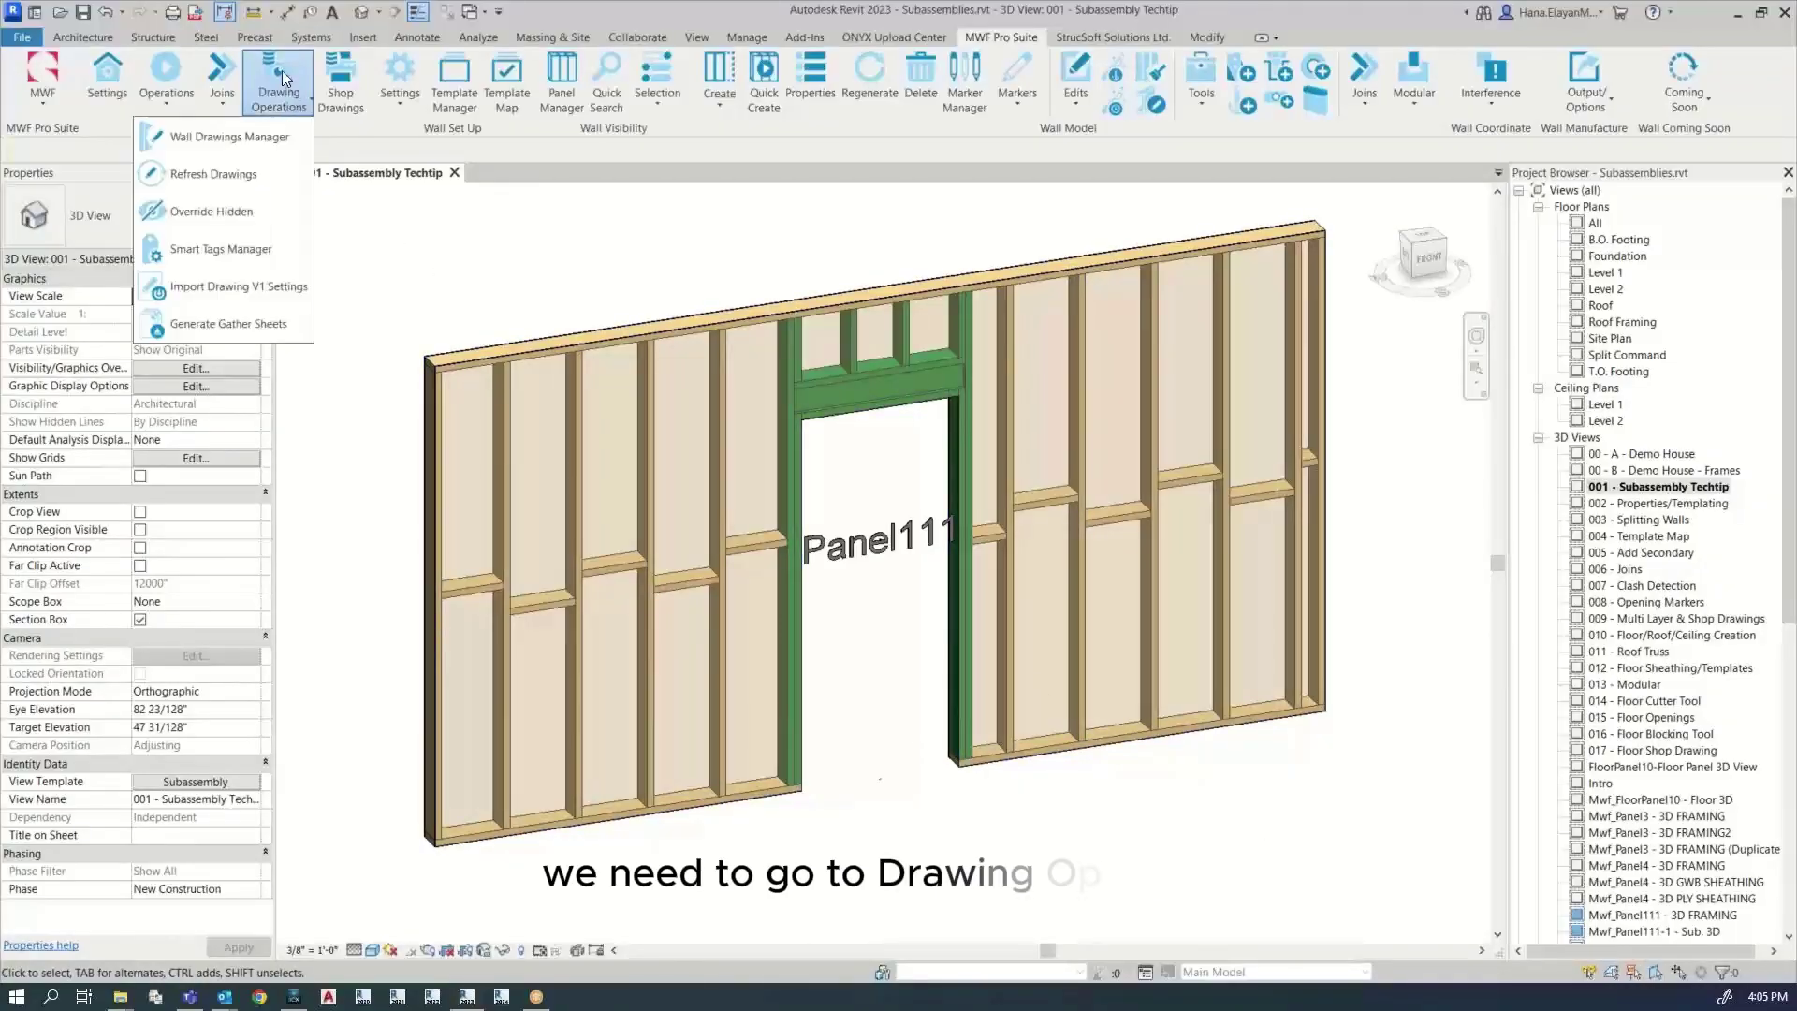
click(283, 183)
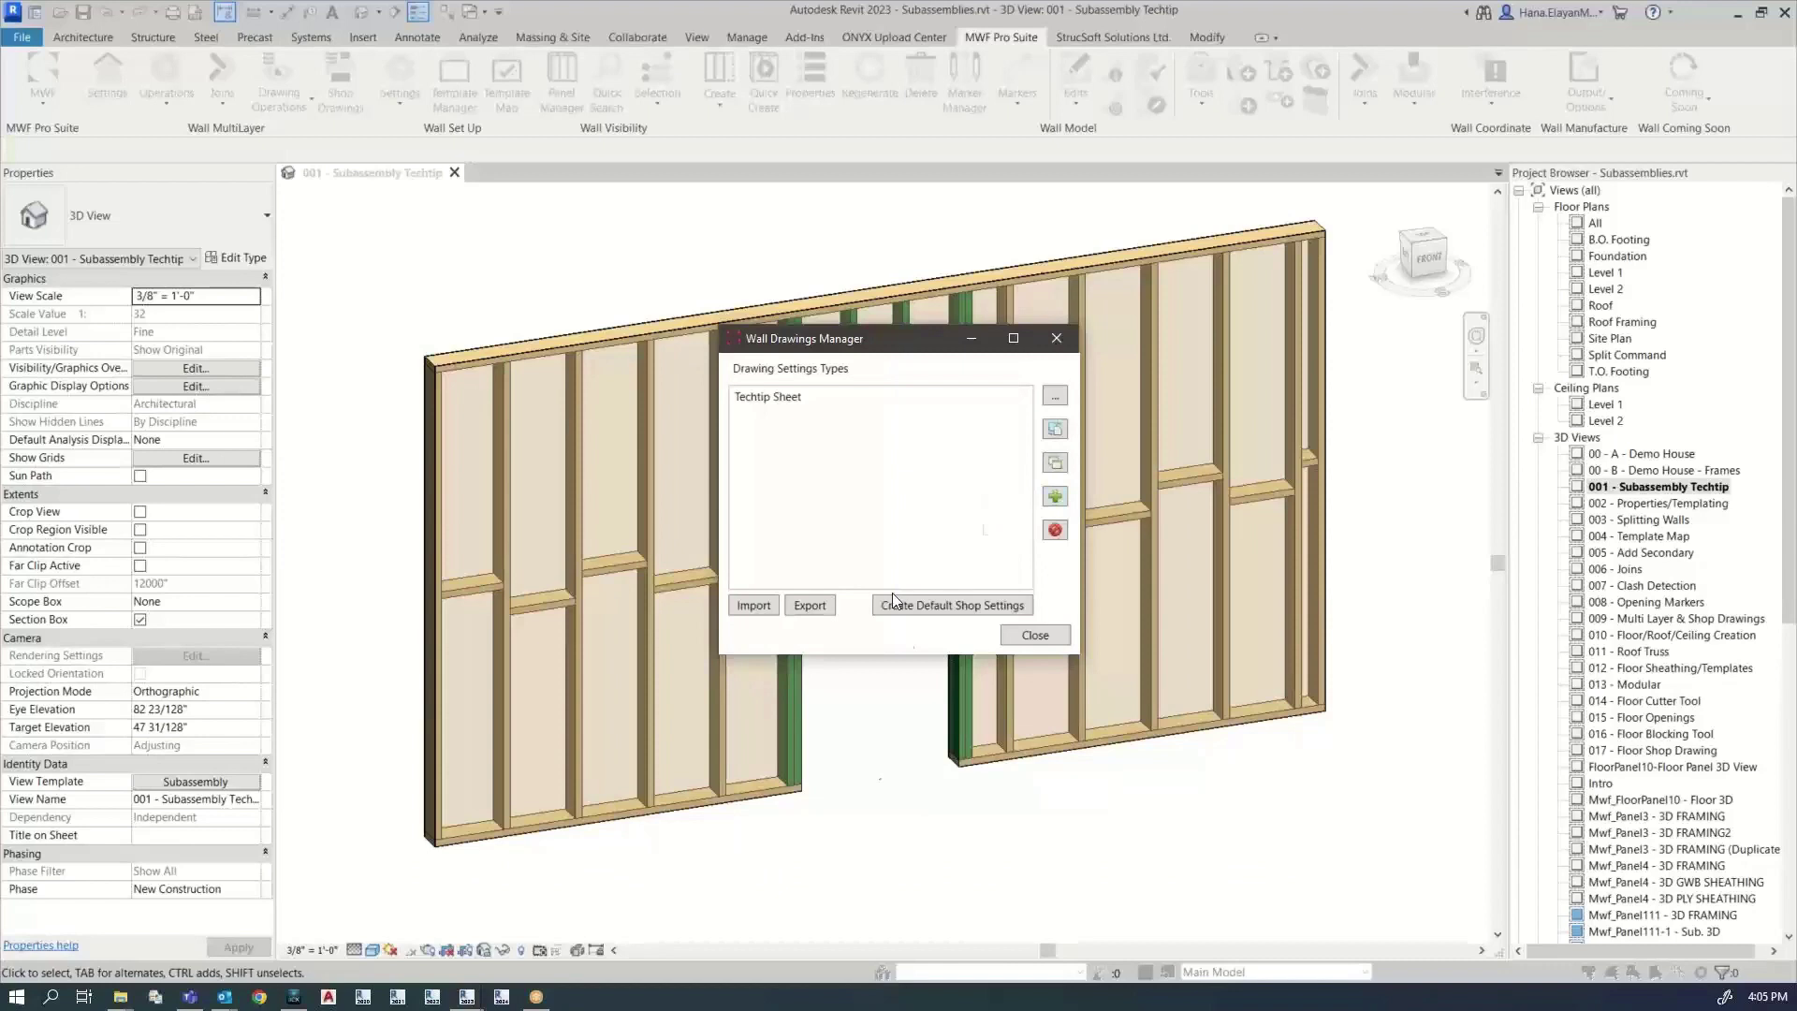
click(1055, 498)
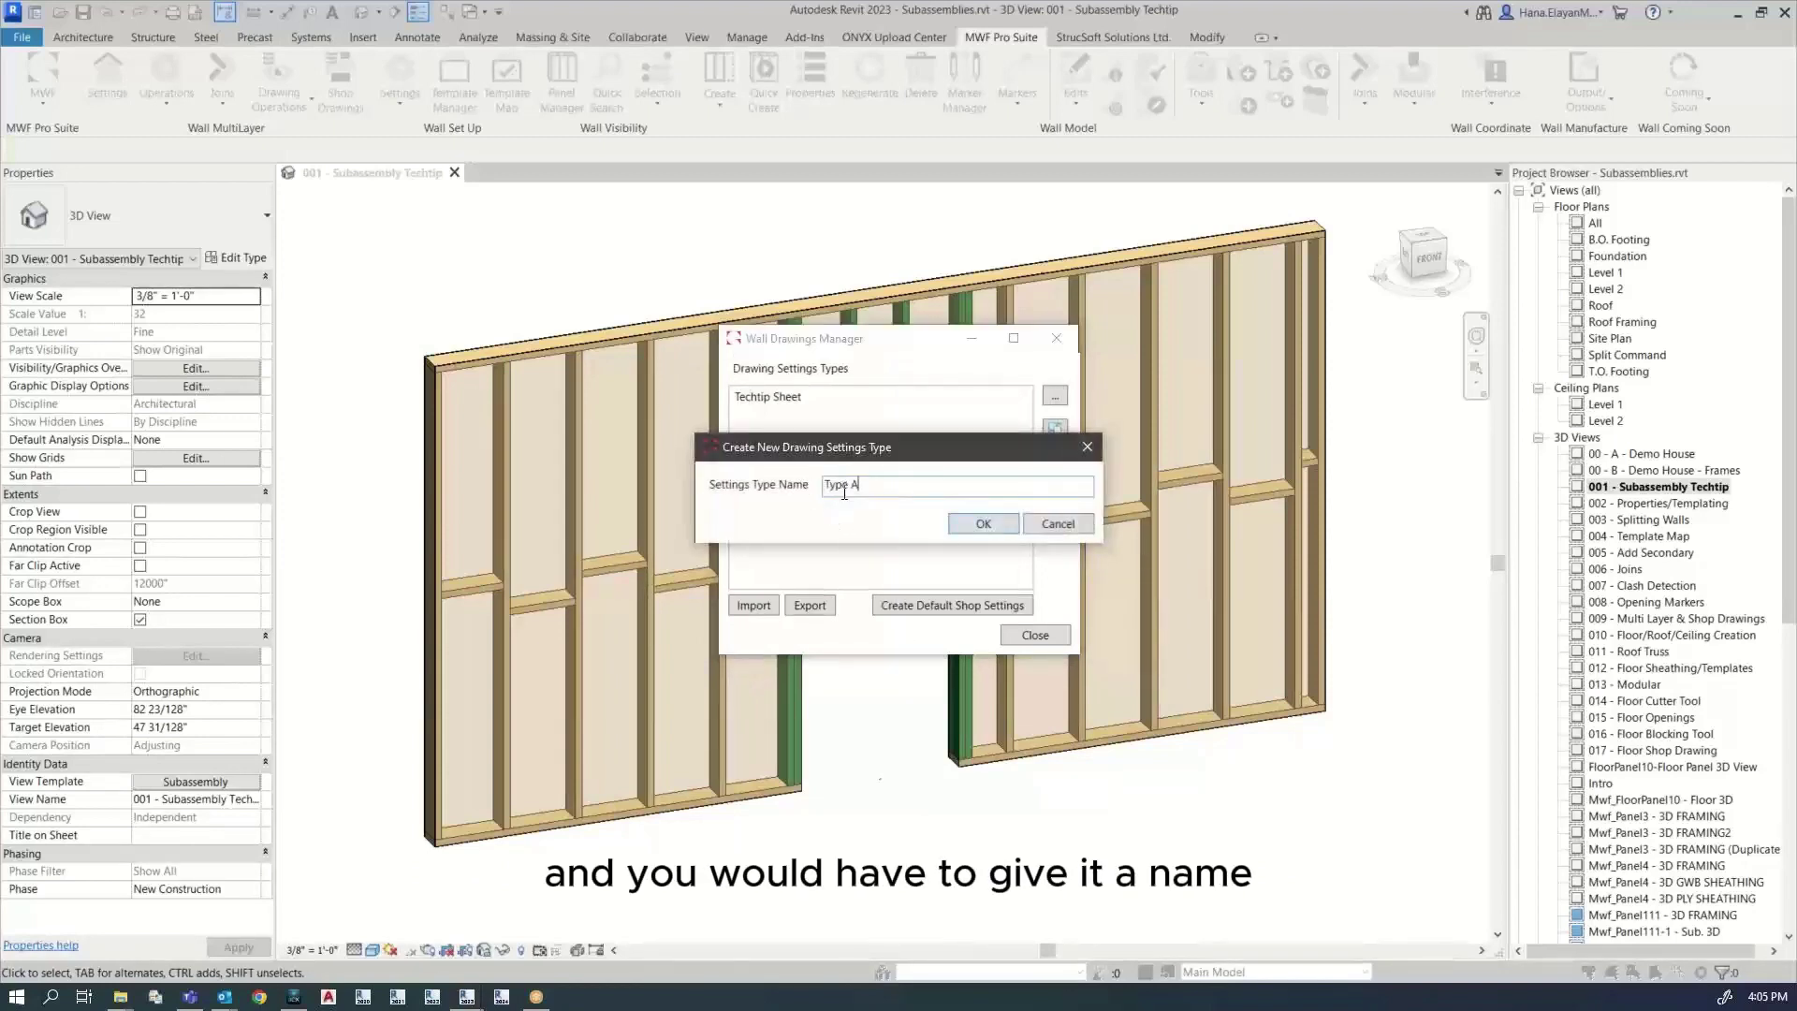
click(1060, 524)
click(777, 401)
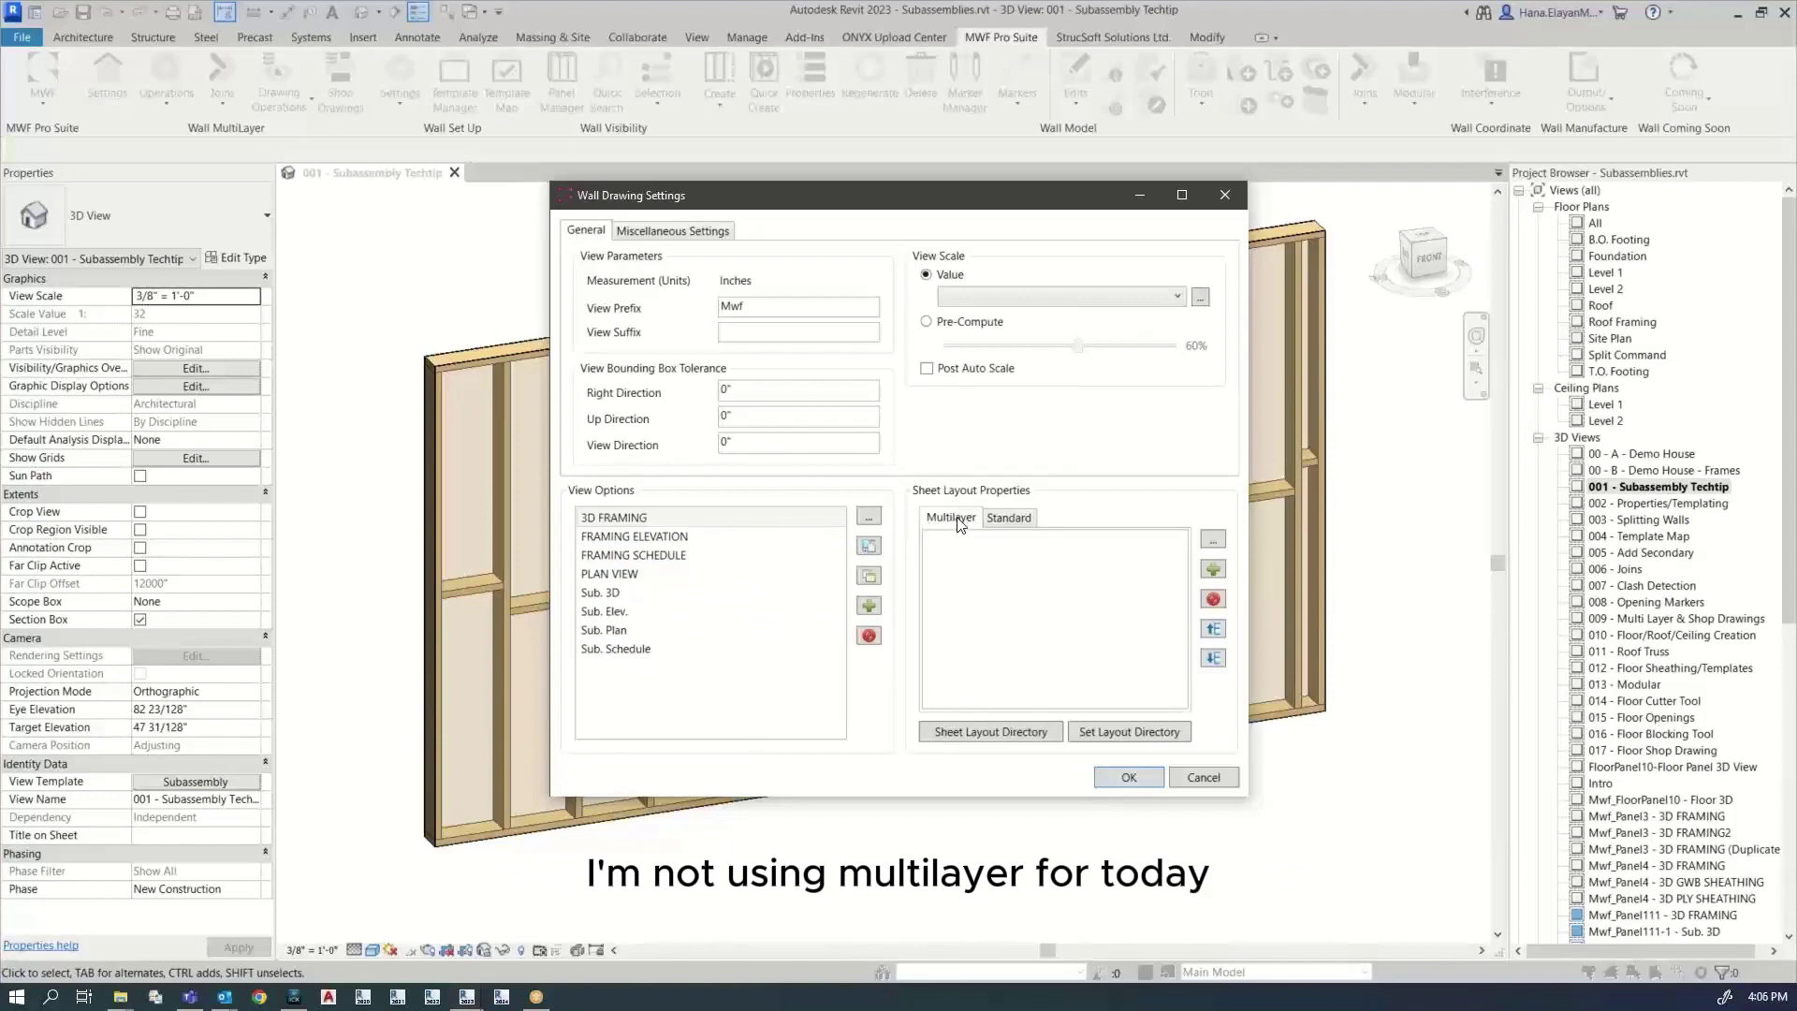
Step: Check the standard sheet layouts for Framing and Subassembly in the sheet layout properties
click(1006, 520)
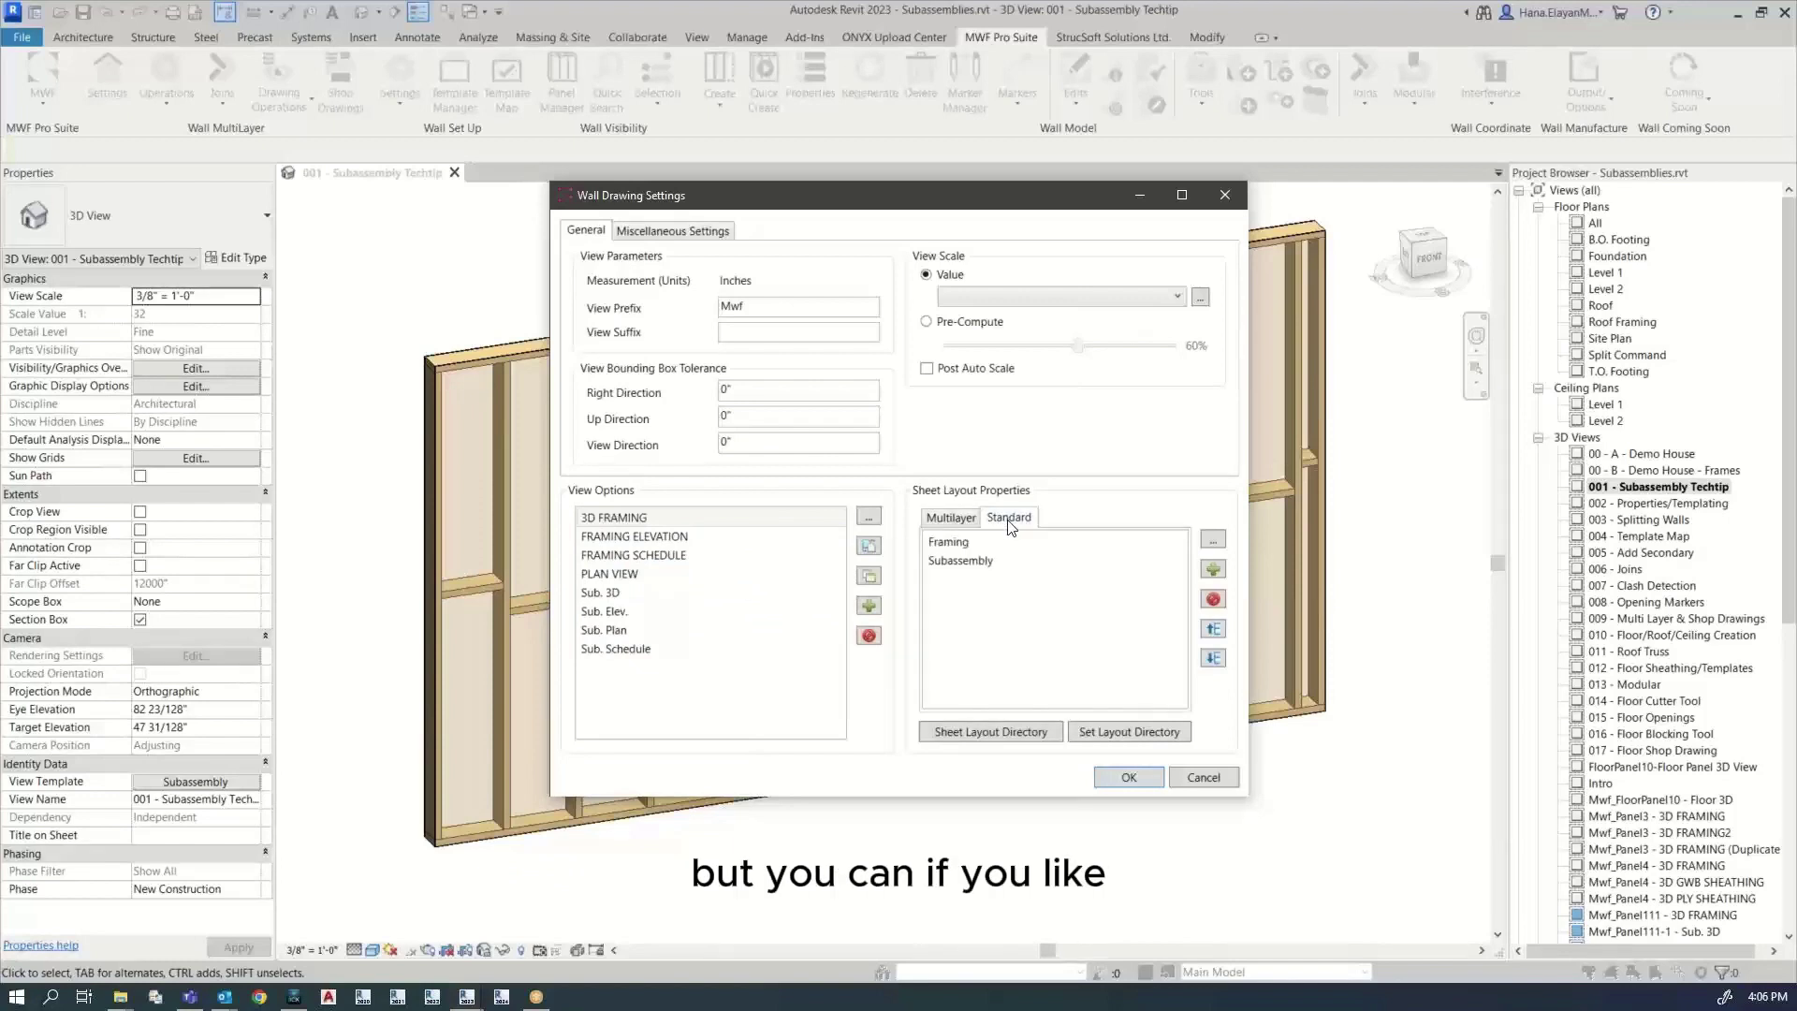
click(948, 543)
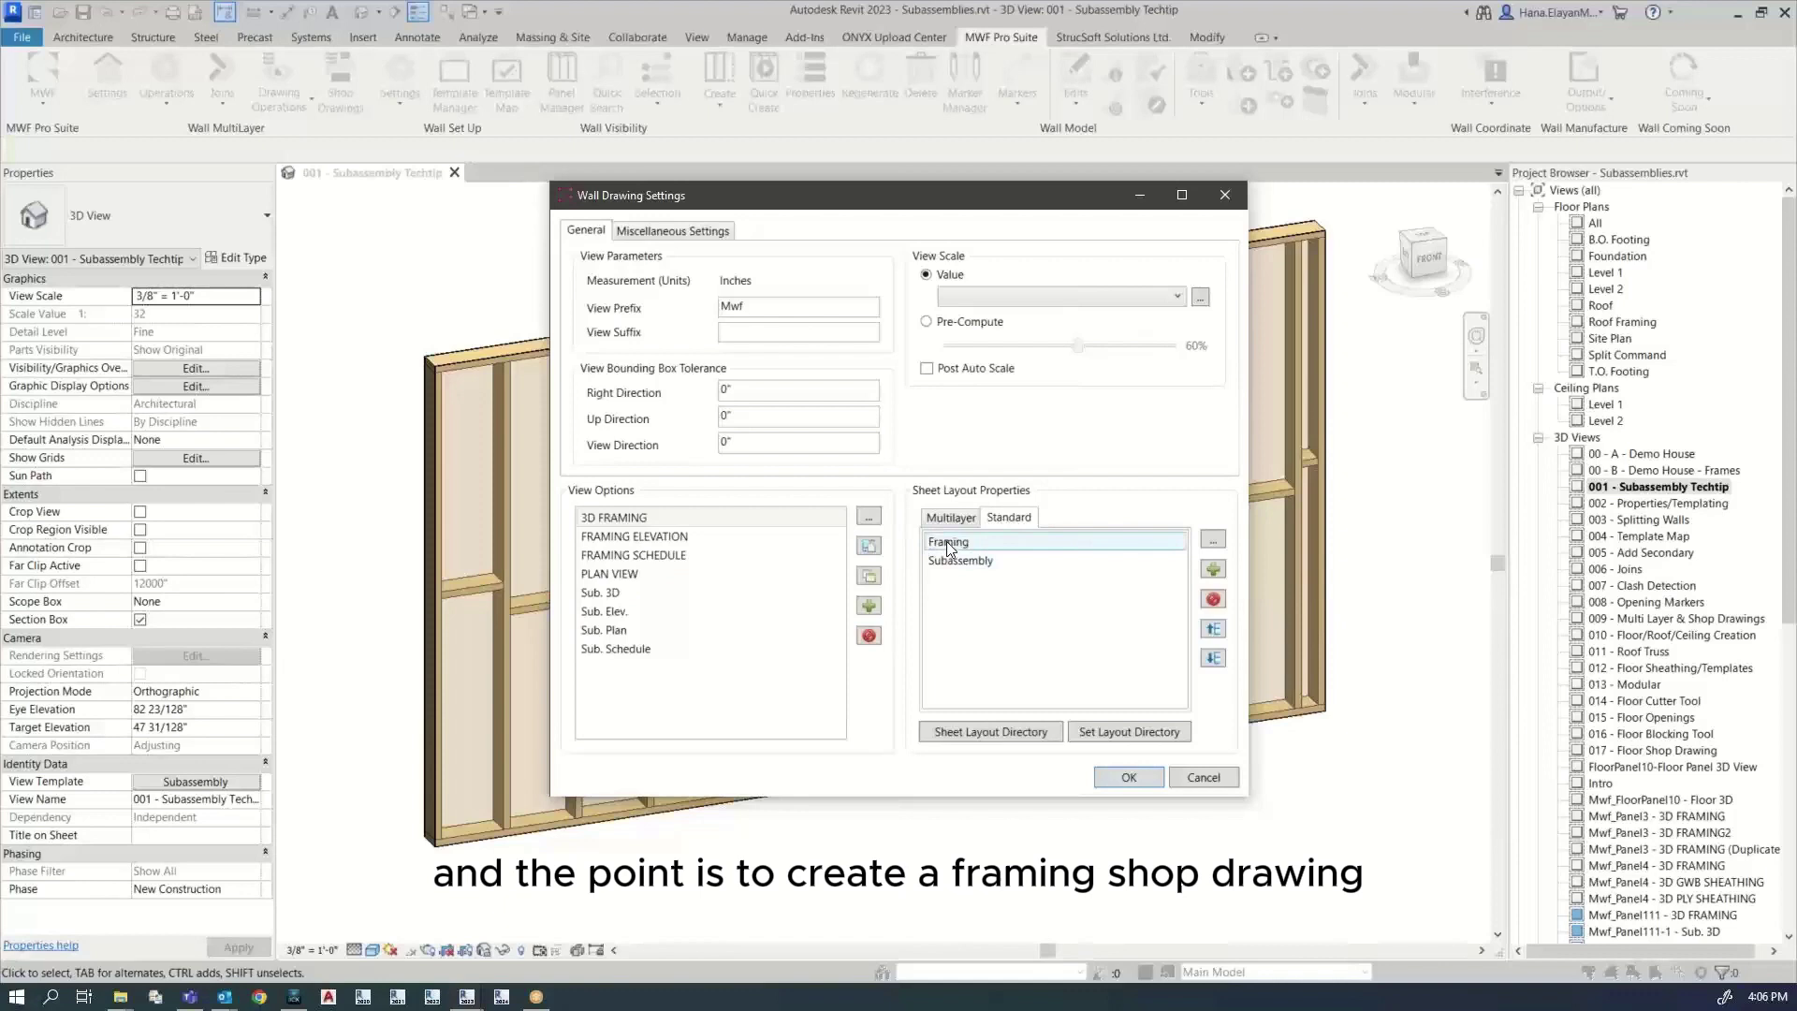
click(948, 544)
click(957, 562)
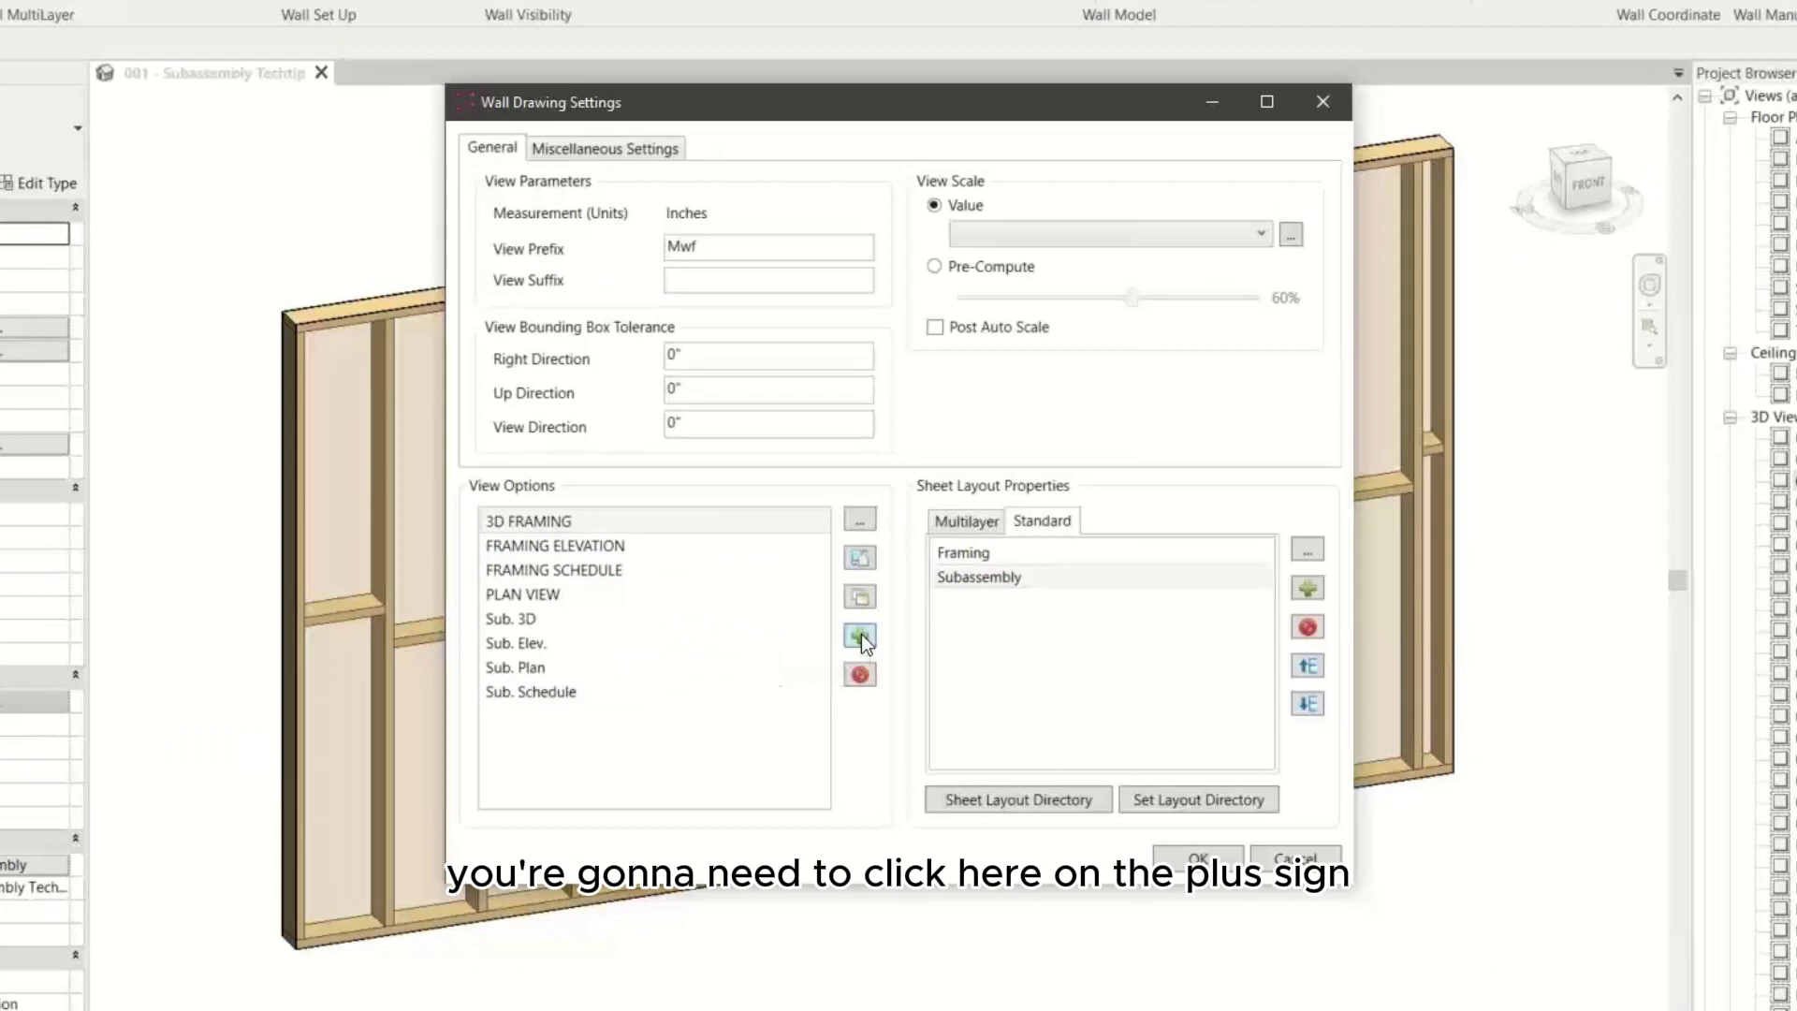
Step: Review the view and schedule types available for adding a new view option, without adding one
click(868, 607)
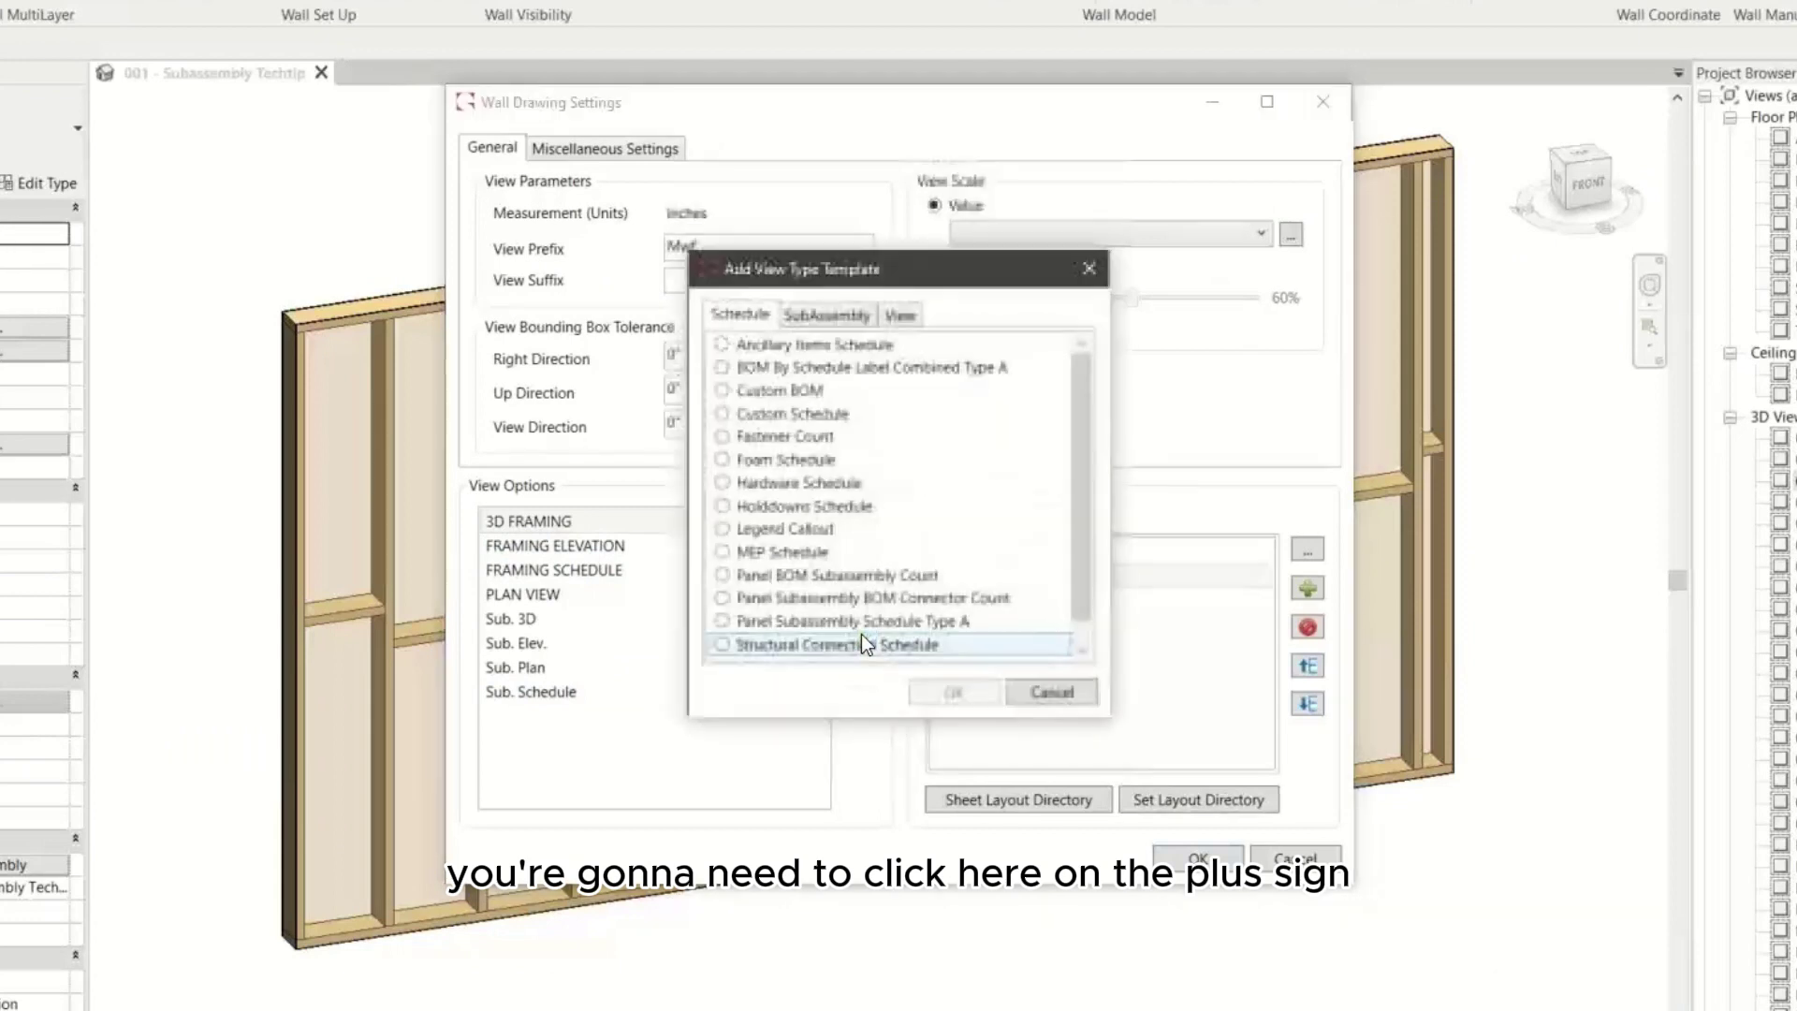
drag(830, 269, 727, 234)
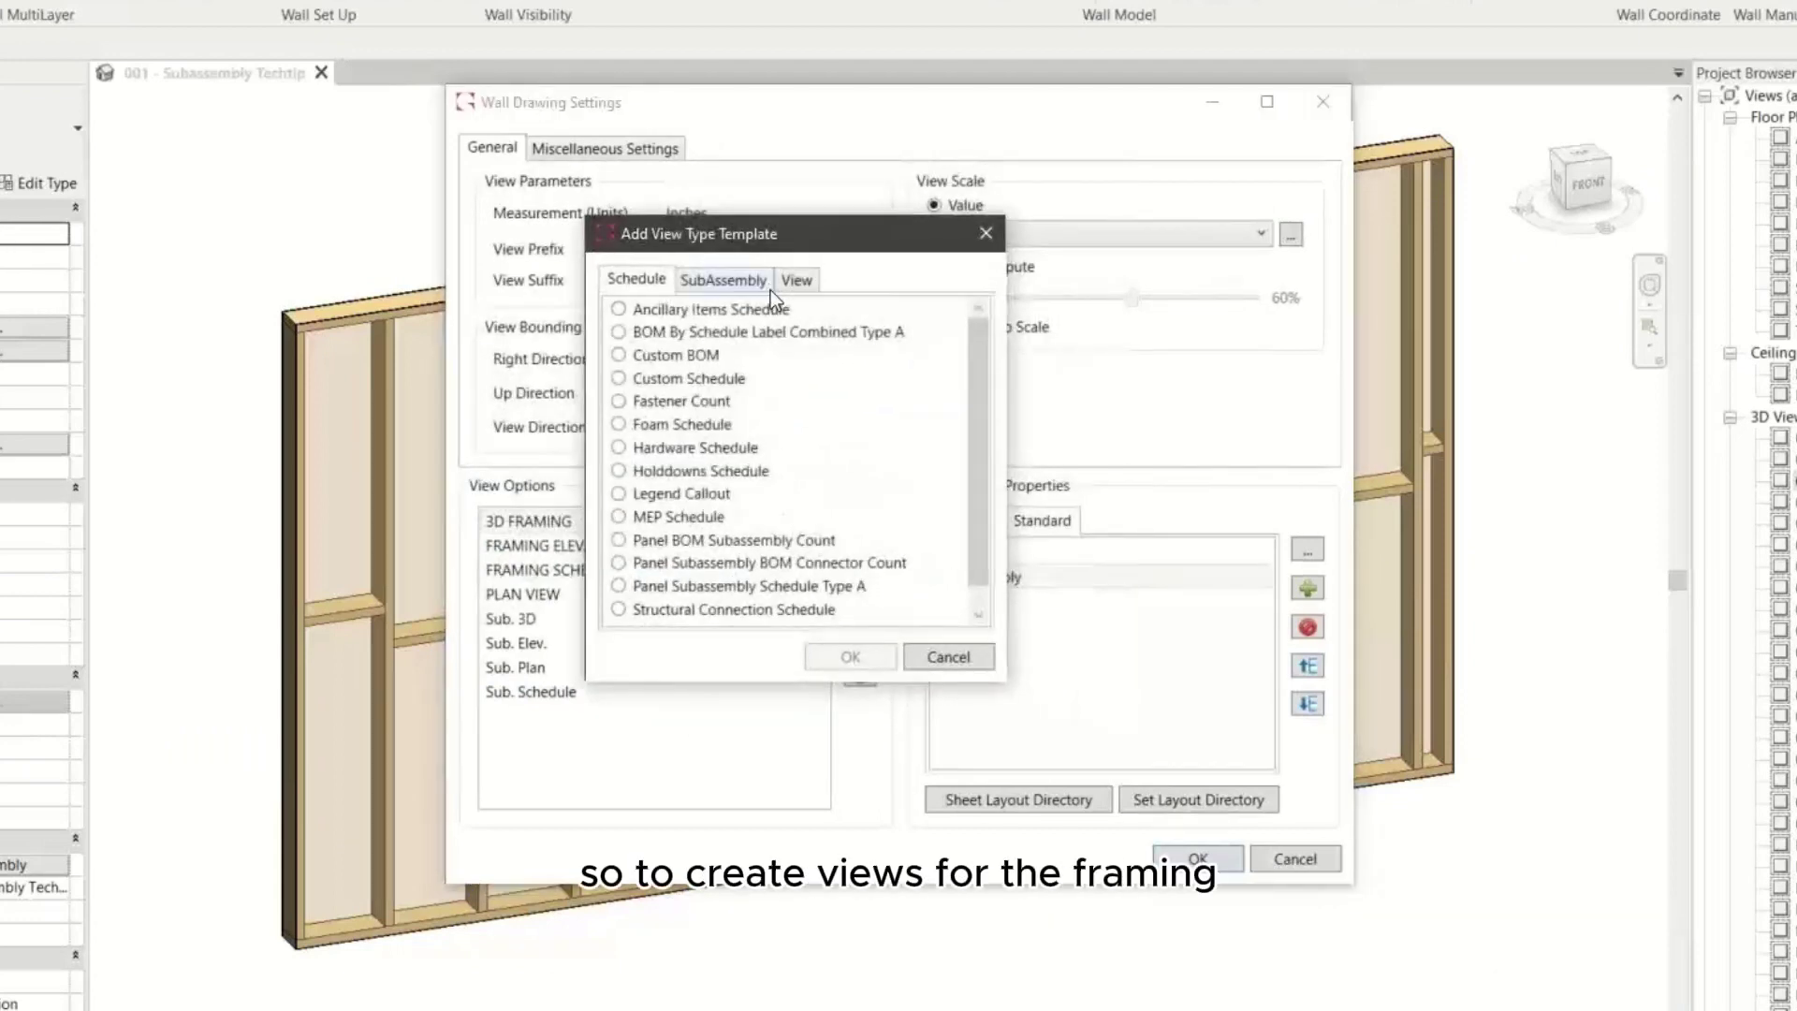
click(797, 282)
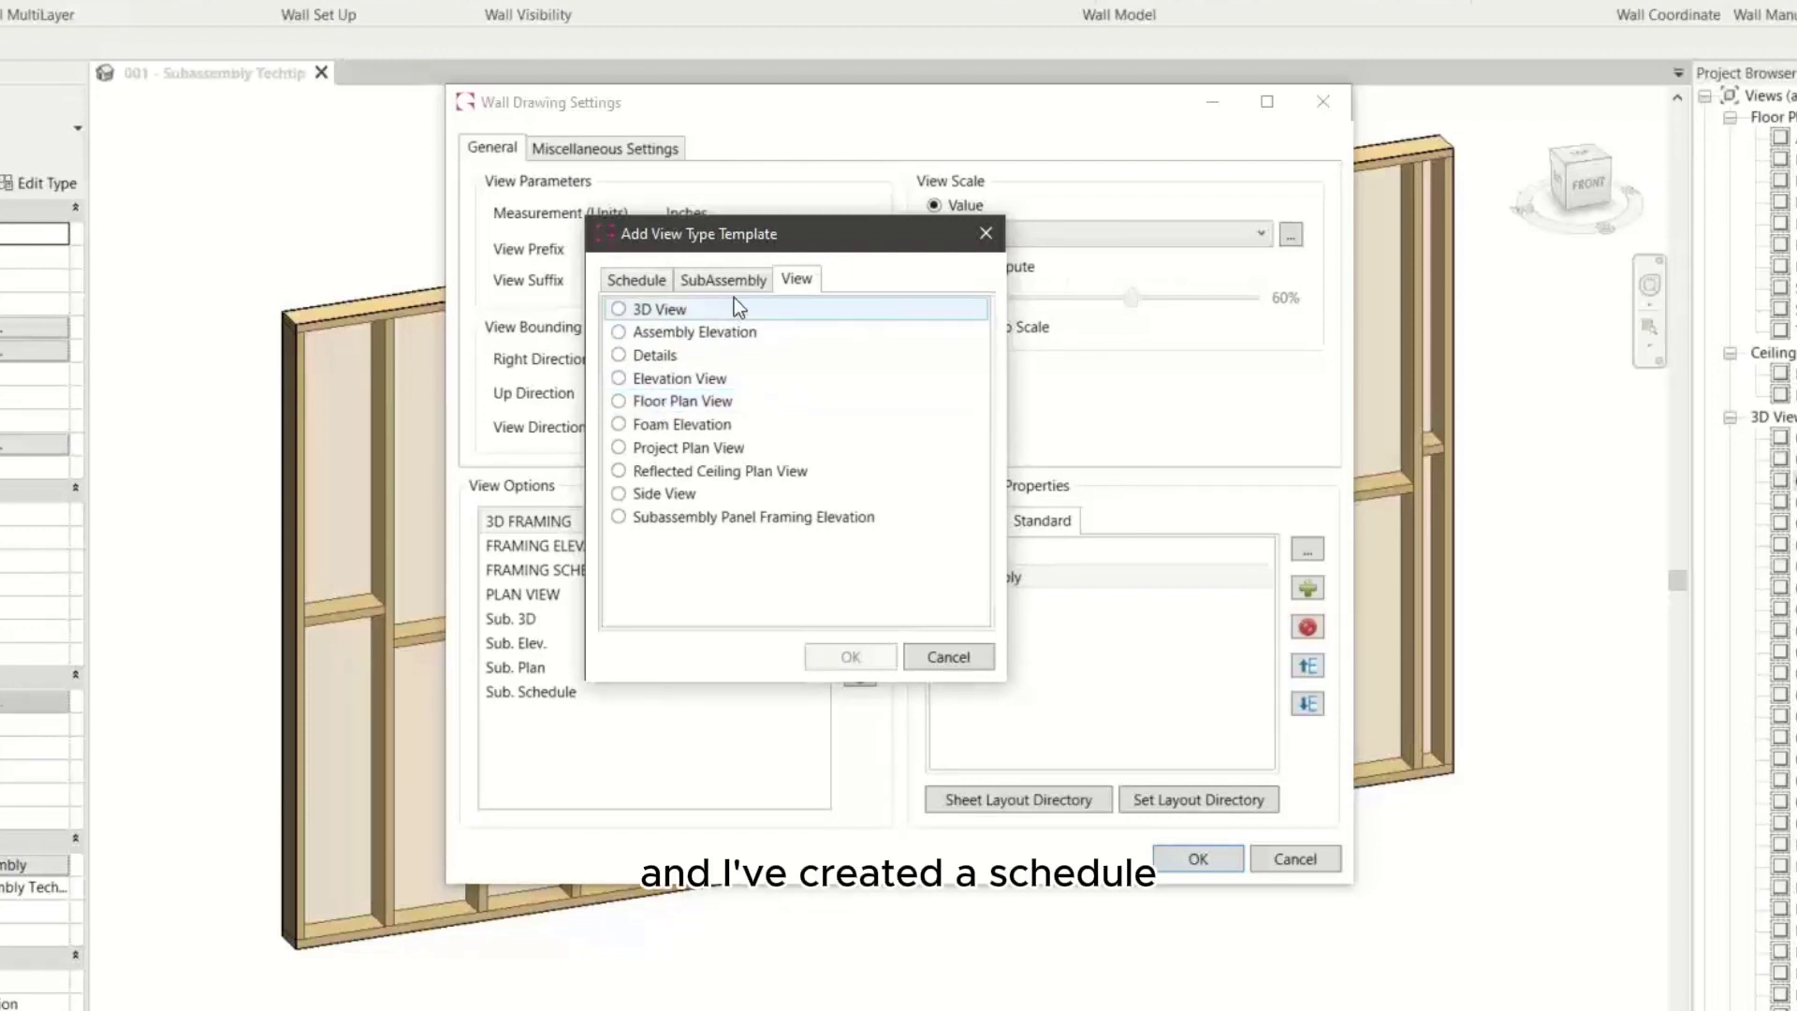
click(625, 281)
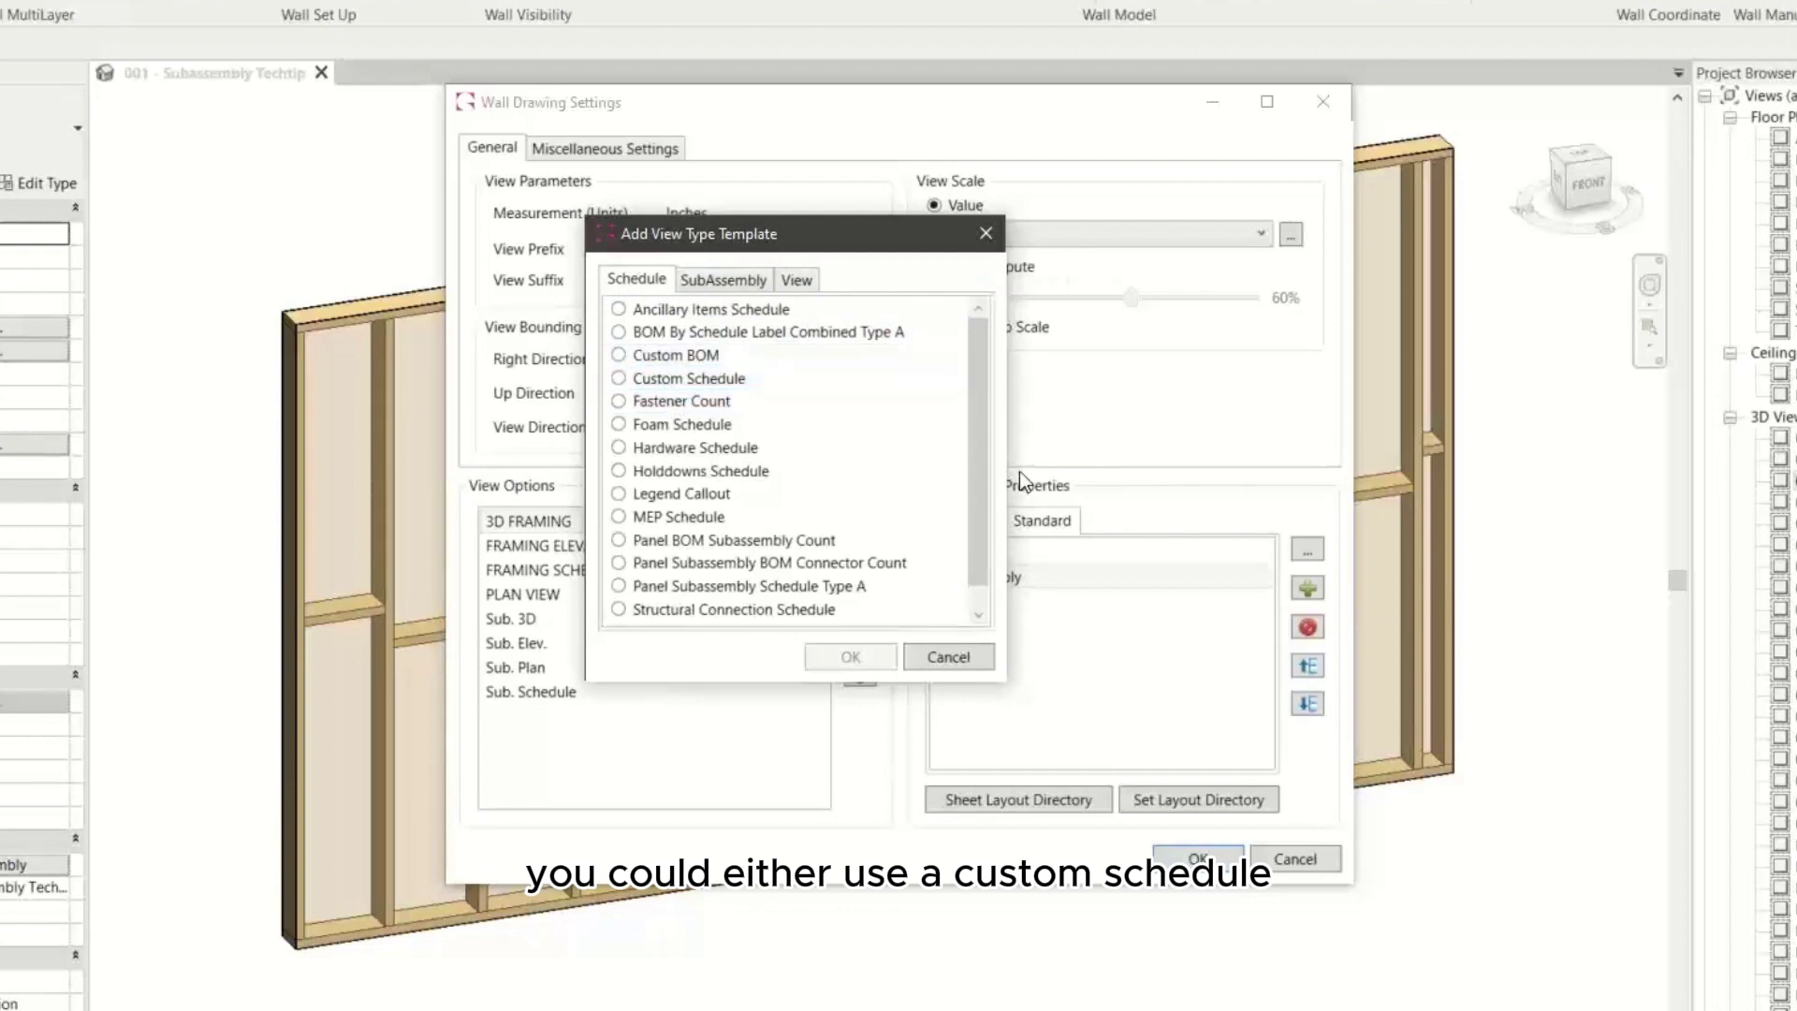
scroll(993, 491, down, 1)
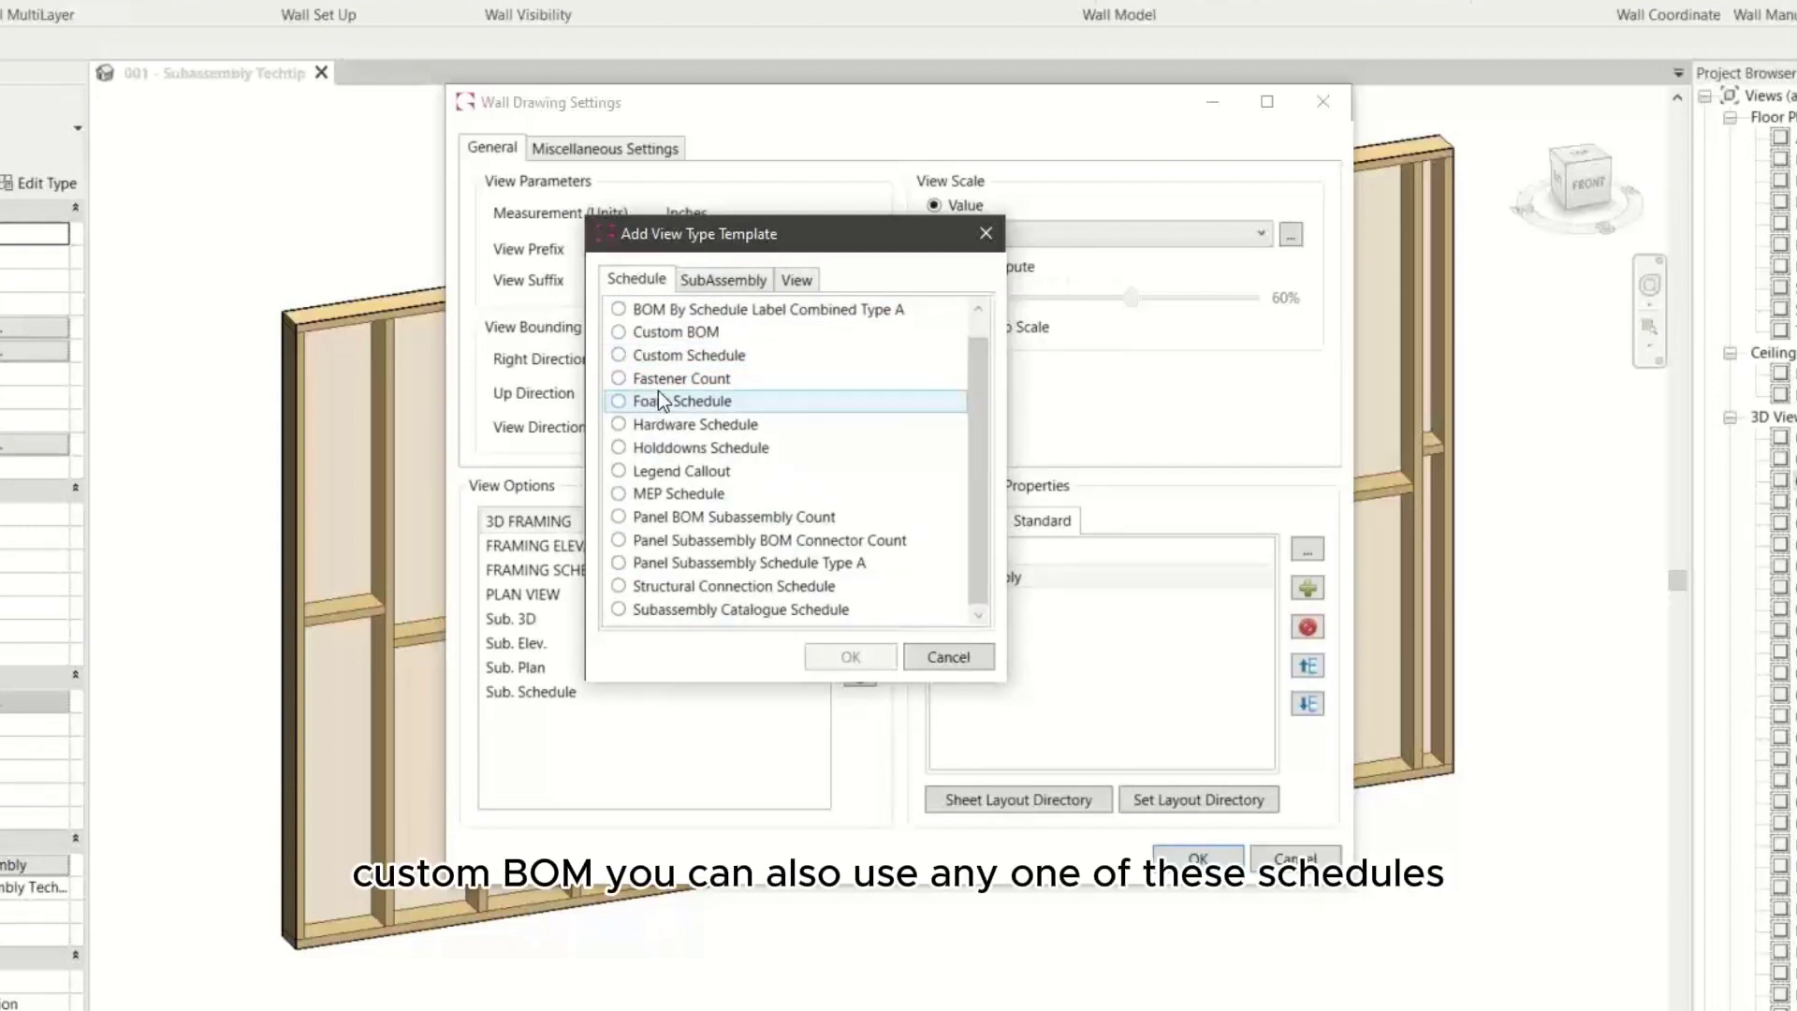
scroll(663, 412, up, 1)
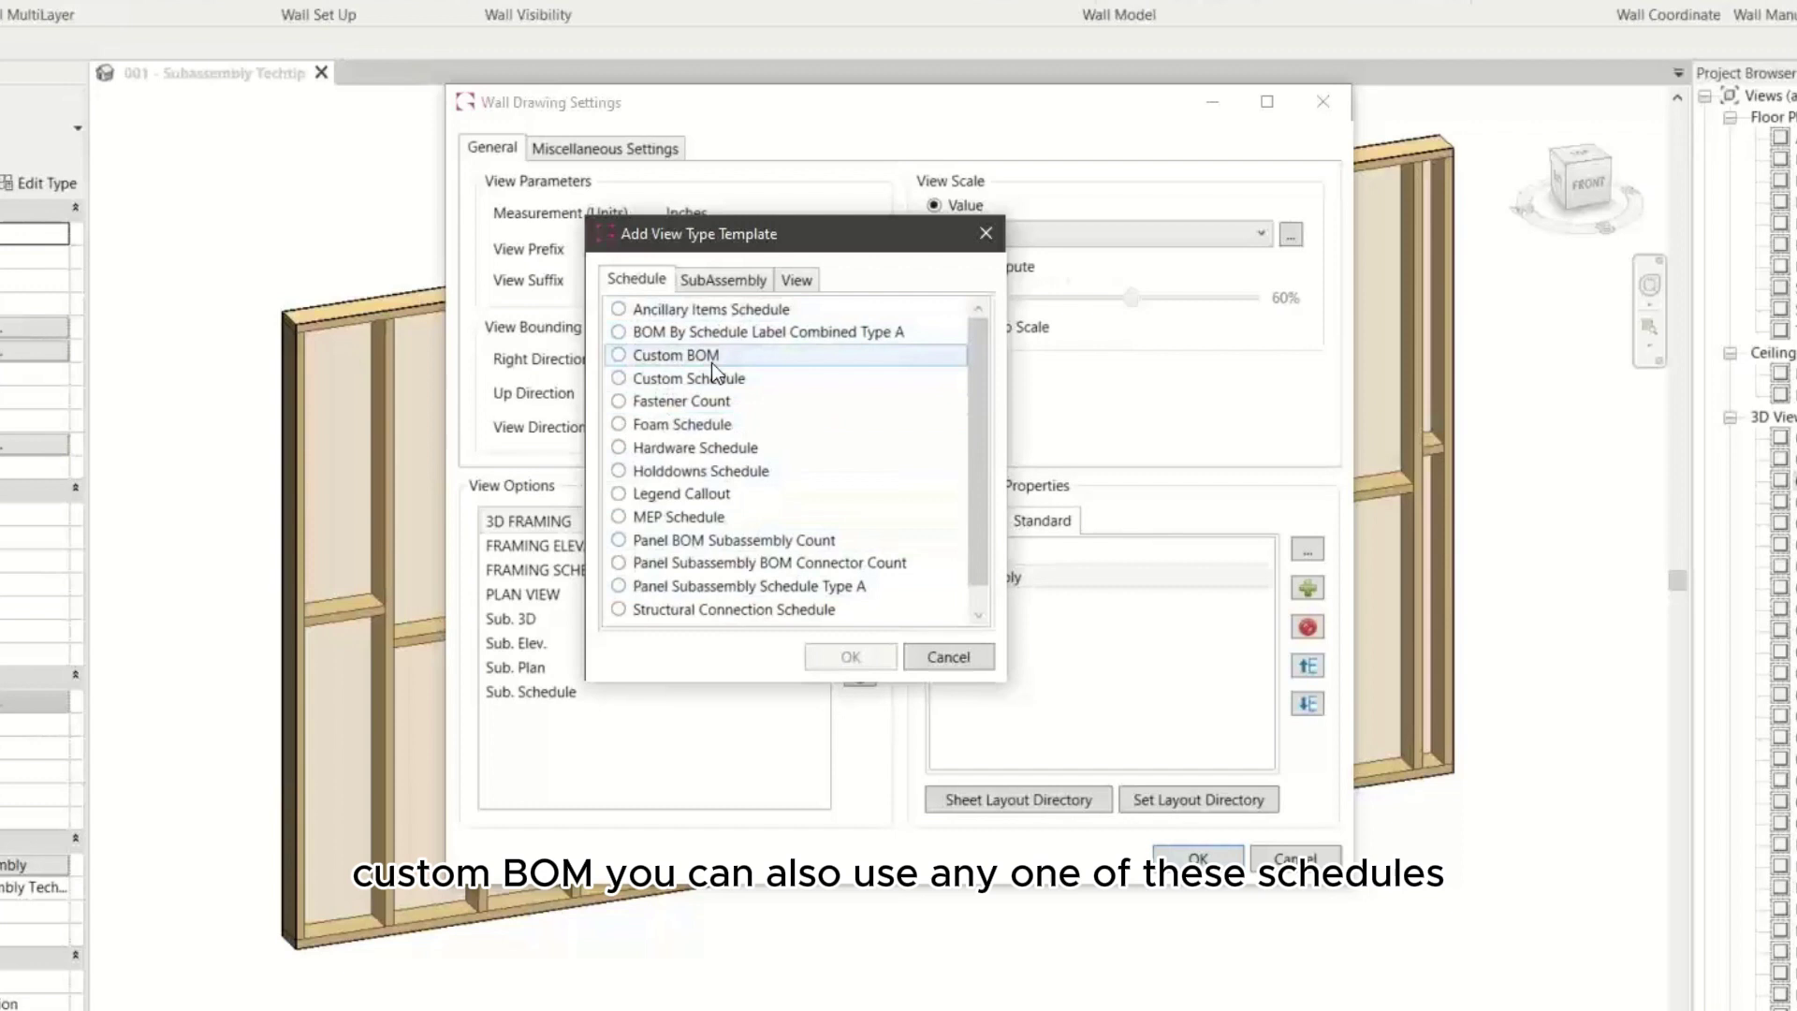
scroll(669, 419, down, 1)
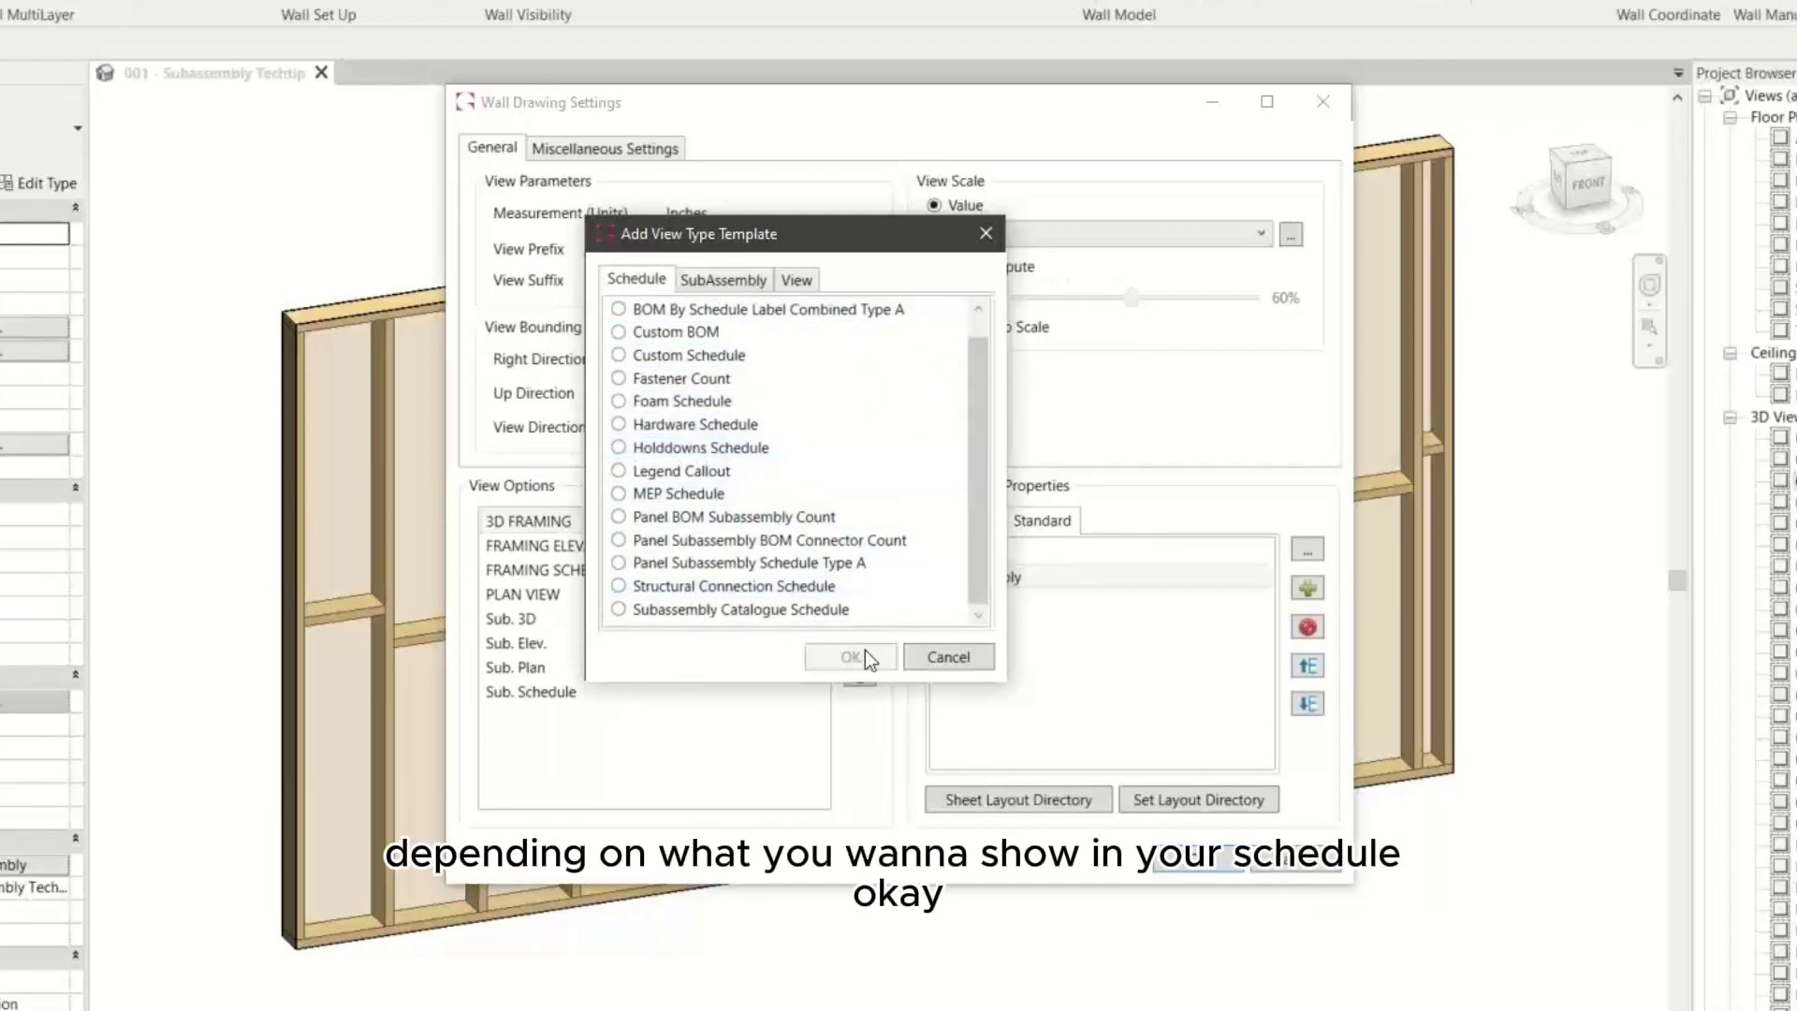
click(947, 657)
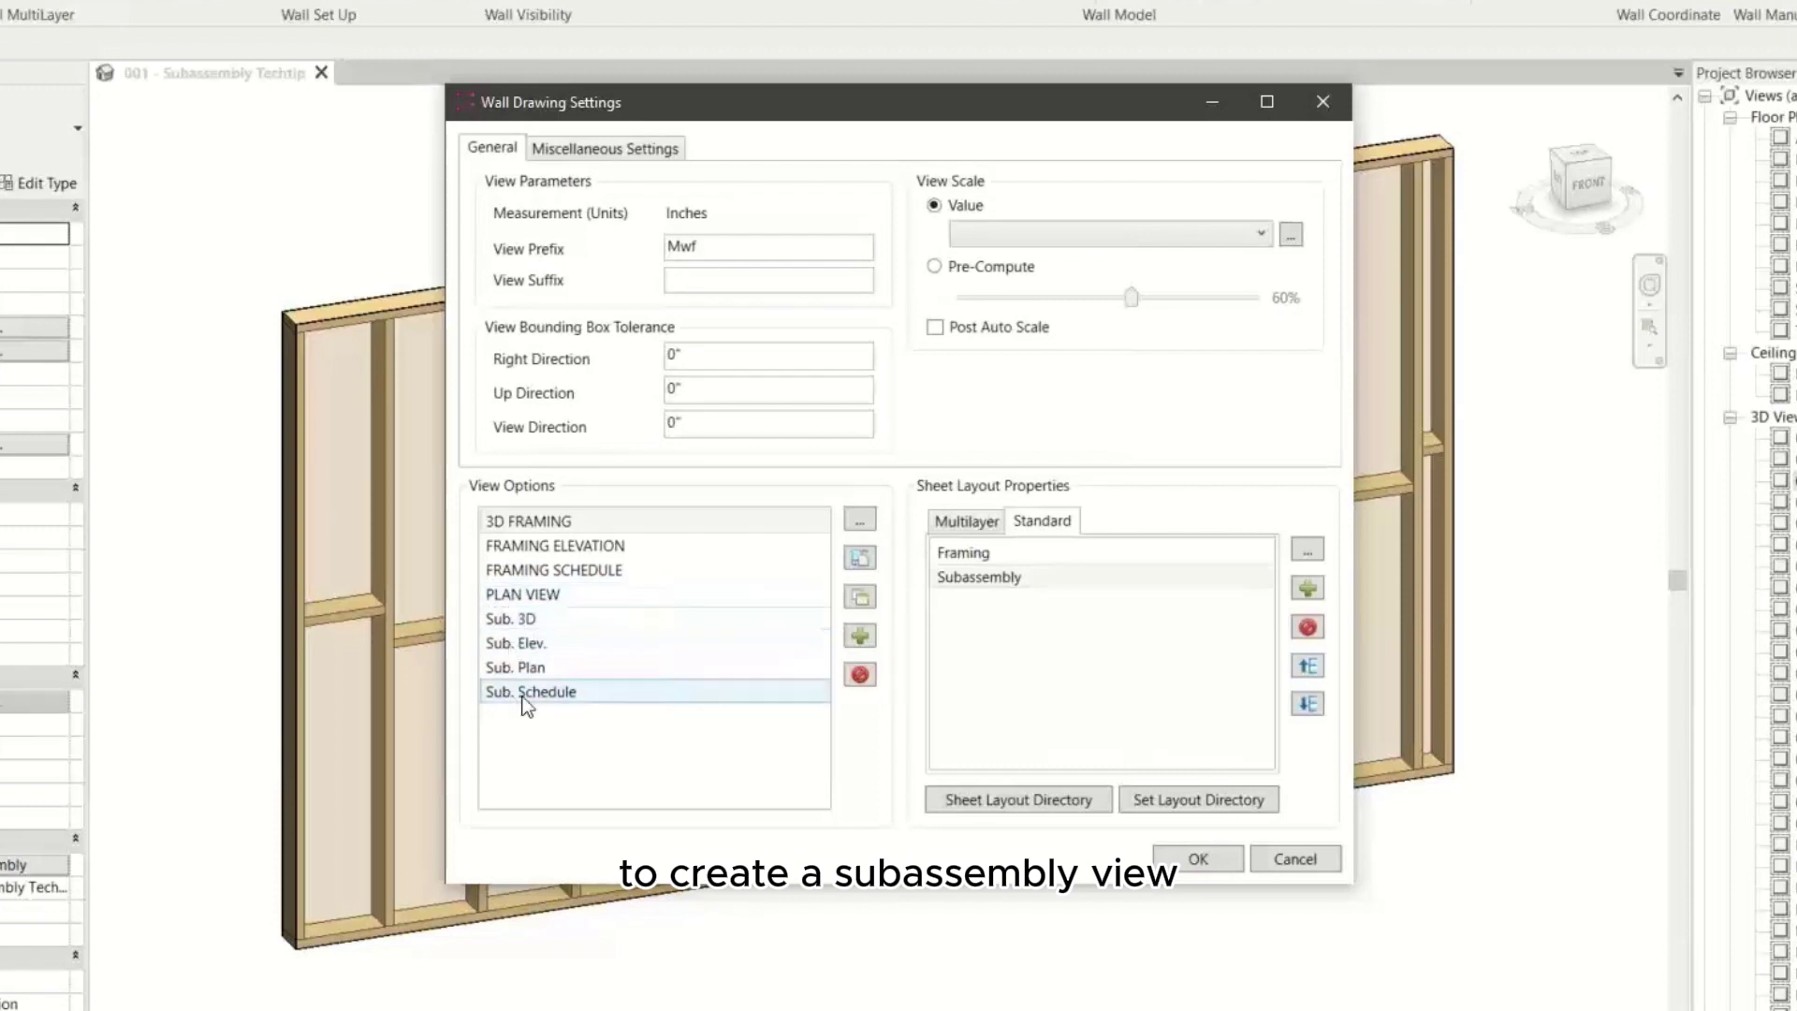
Step: Review the subassembly view types available for a new view option, including Schedule Type A, without adding one
click(859, 636)
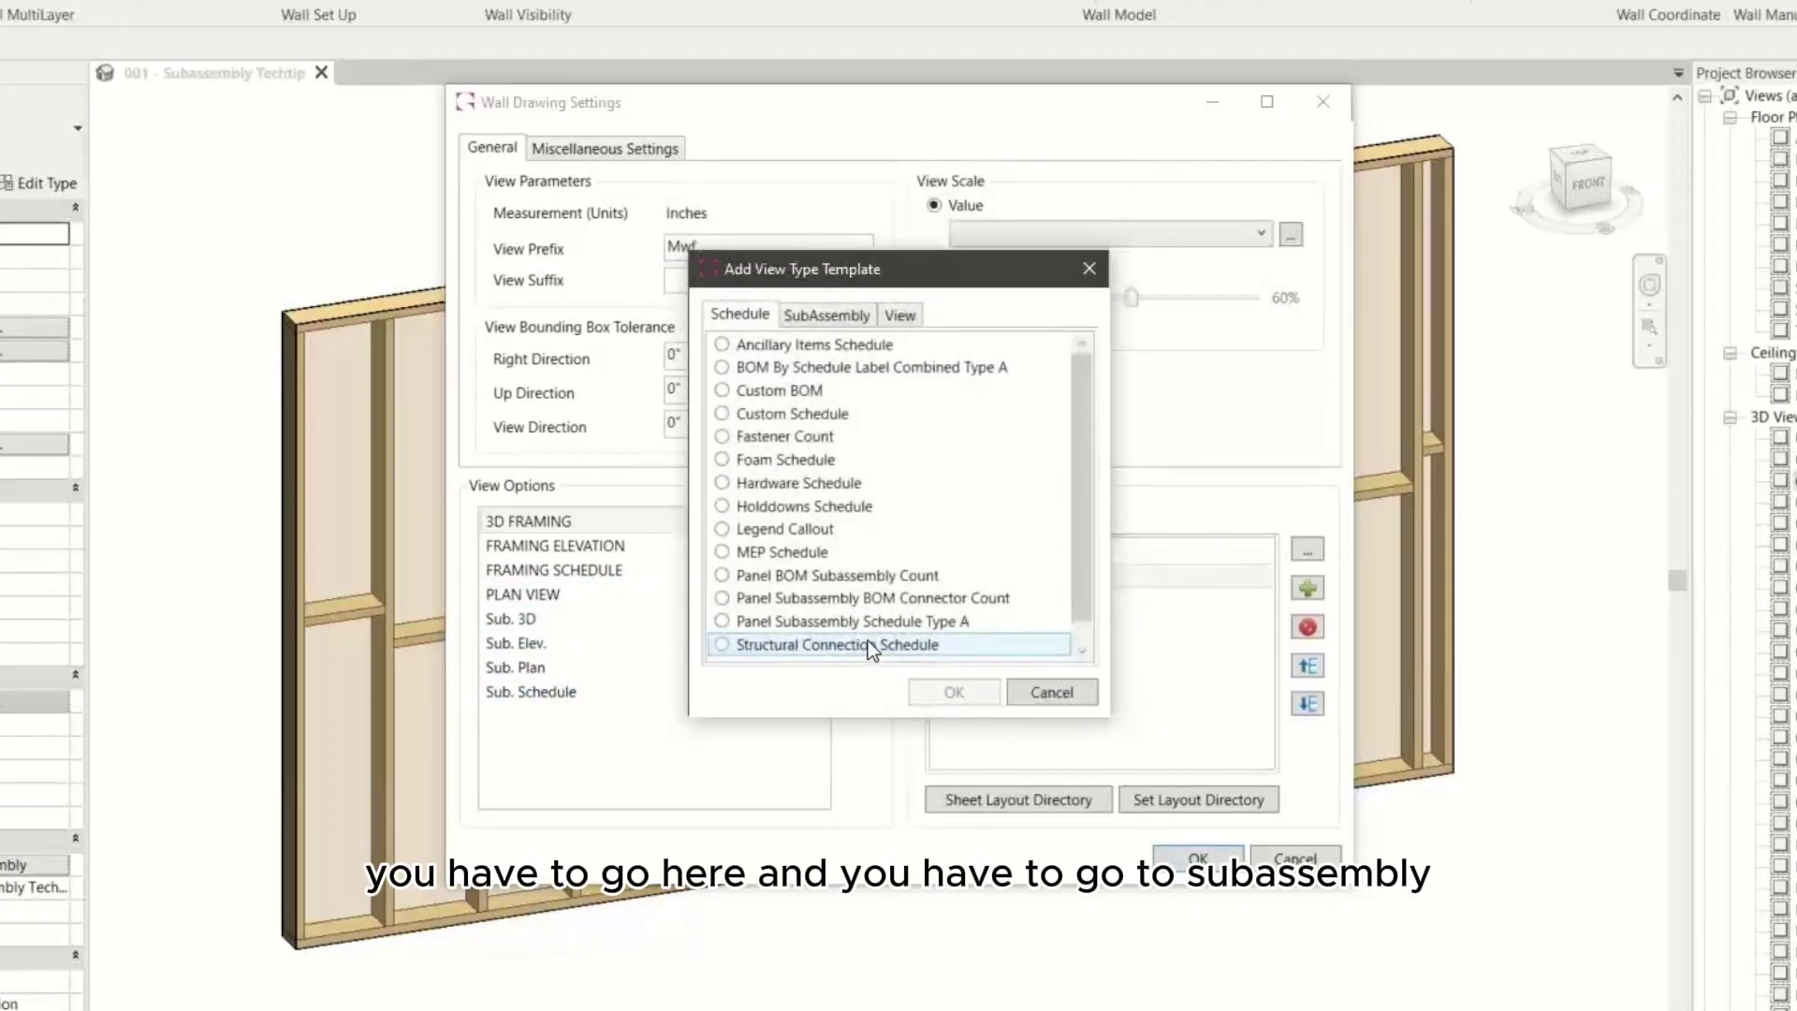
click(836, 315)
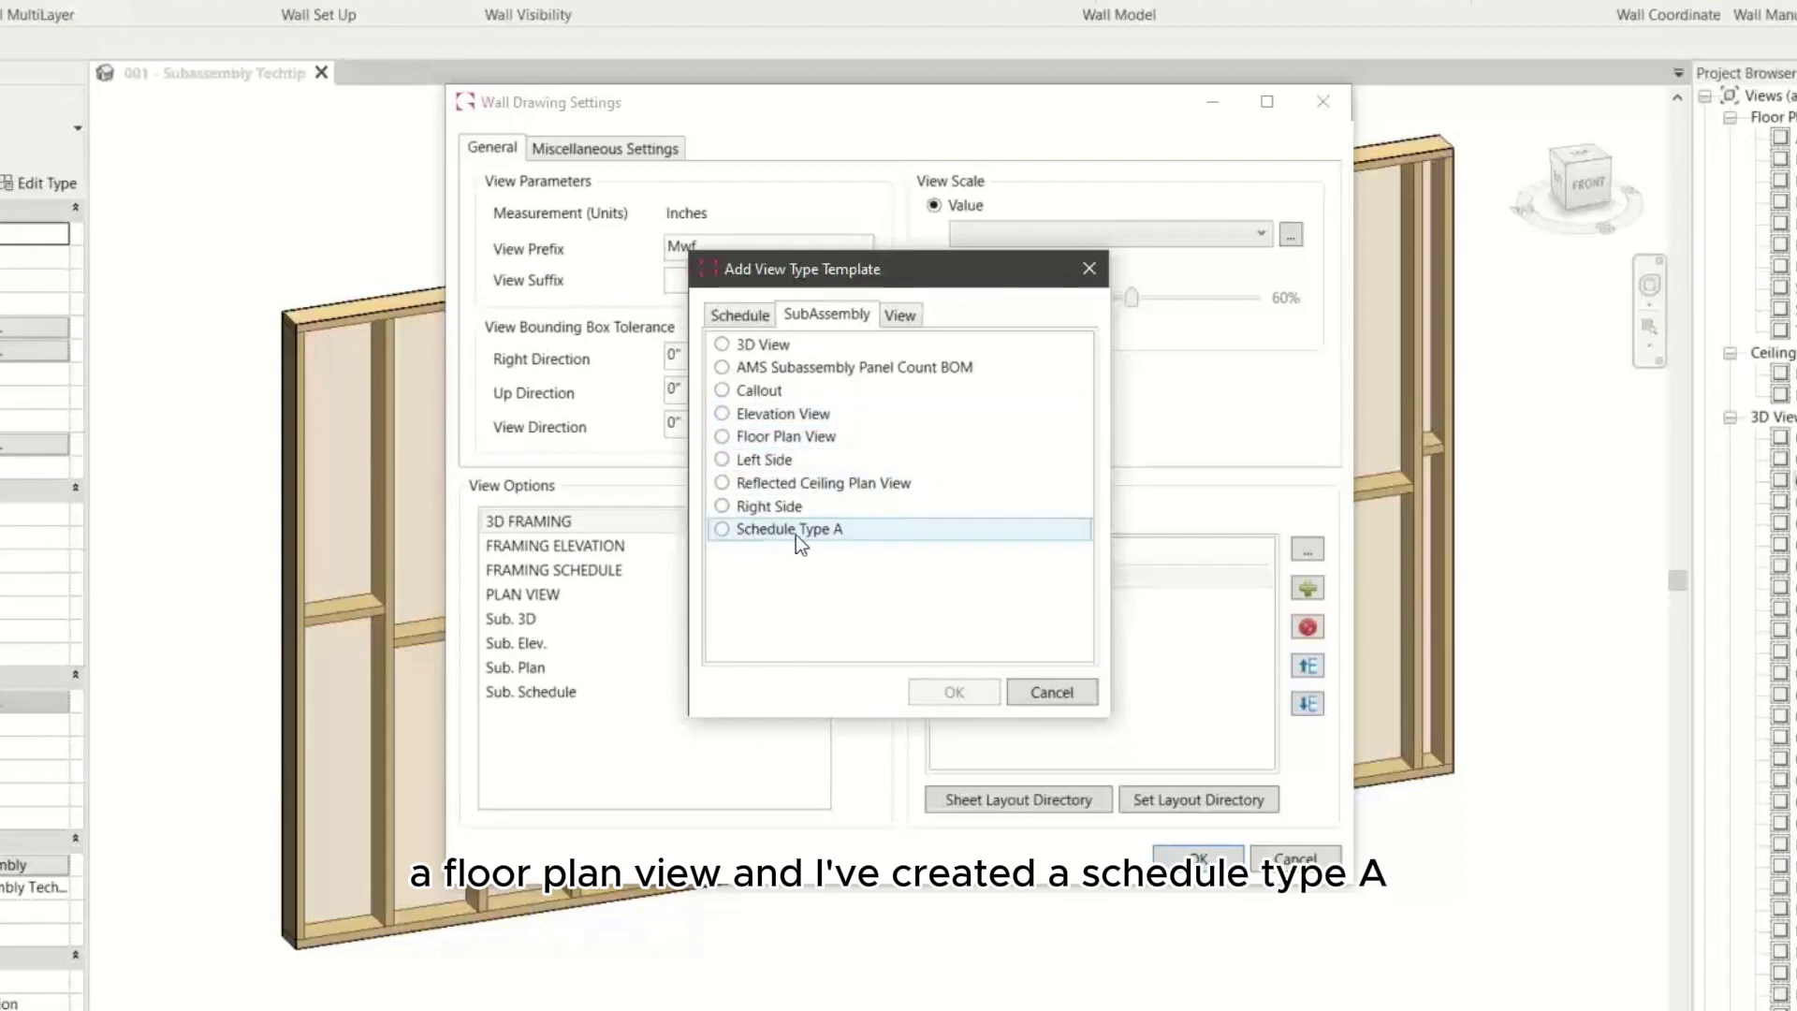
click(1051, 691)
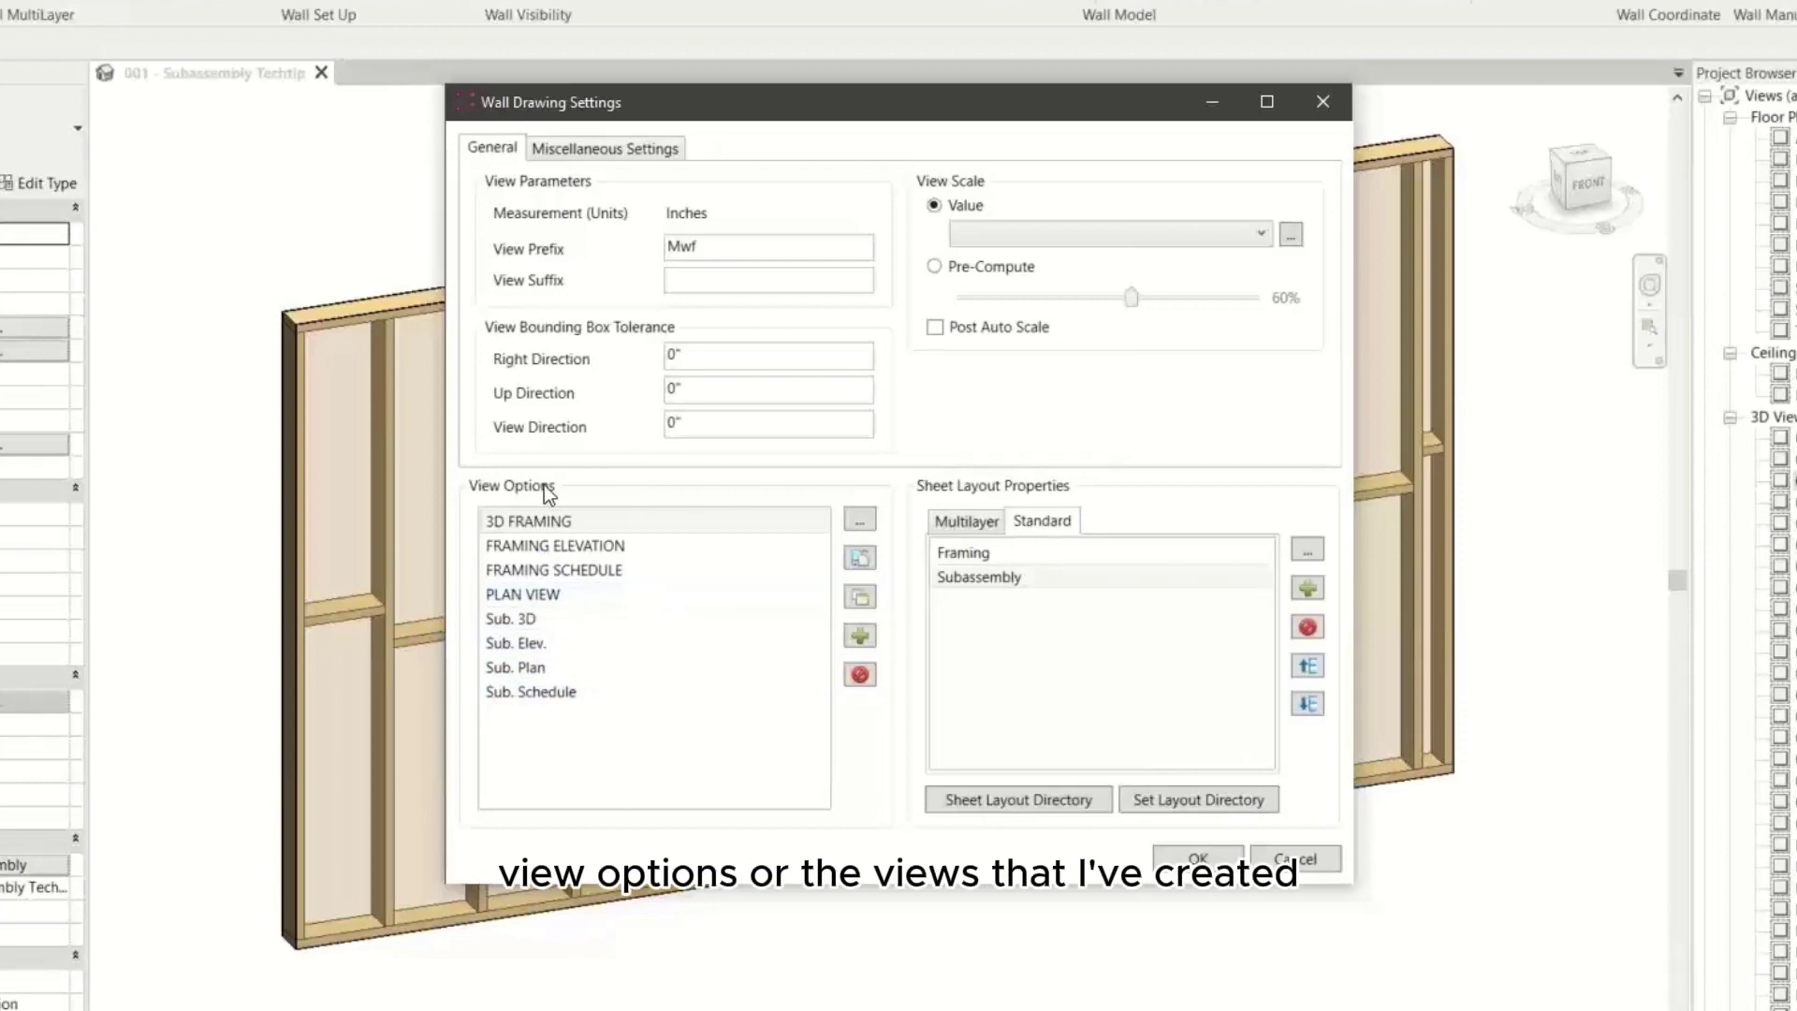
Step: Assign the Subassembly view template to the Sub. 3D view option and accept its settings
double_click(529, 619)
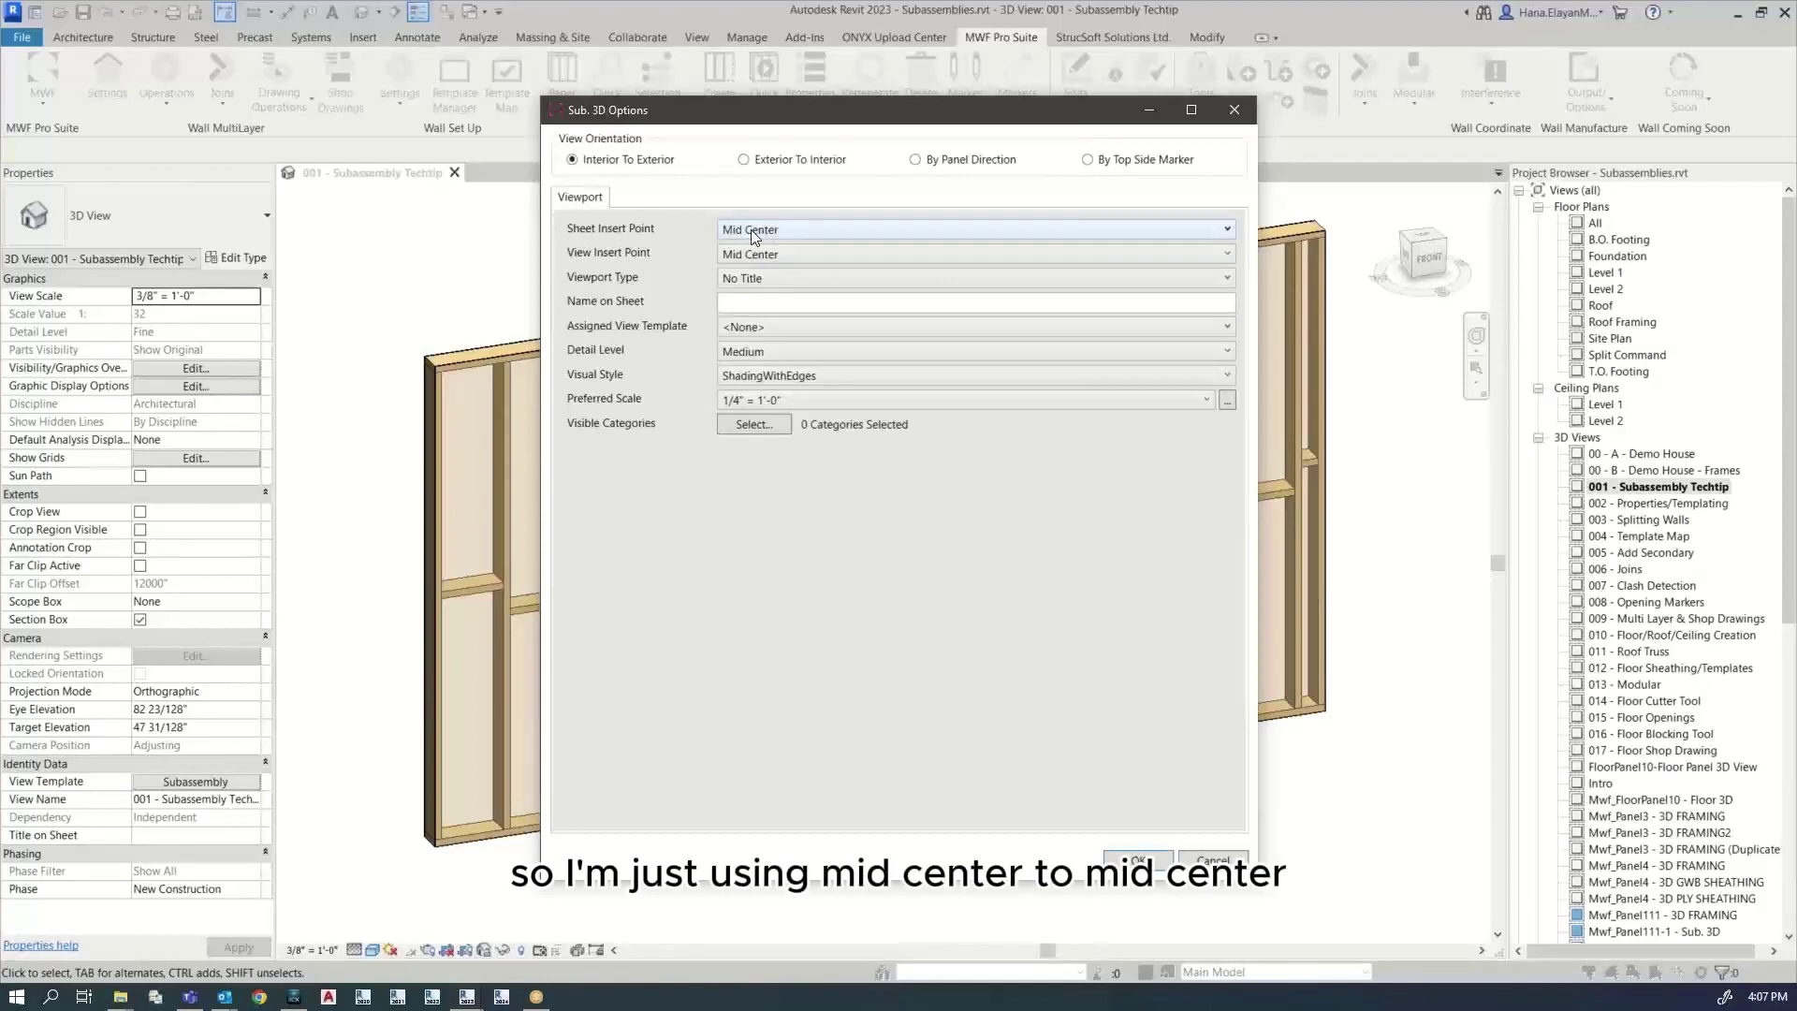
click(776, 279)
click(776, 279)
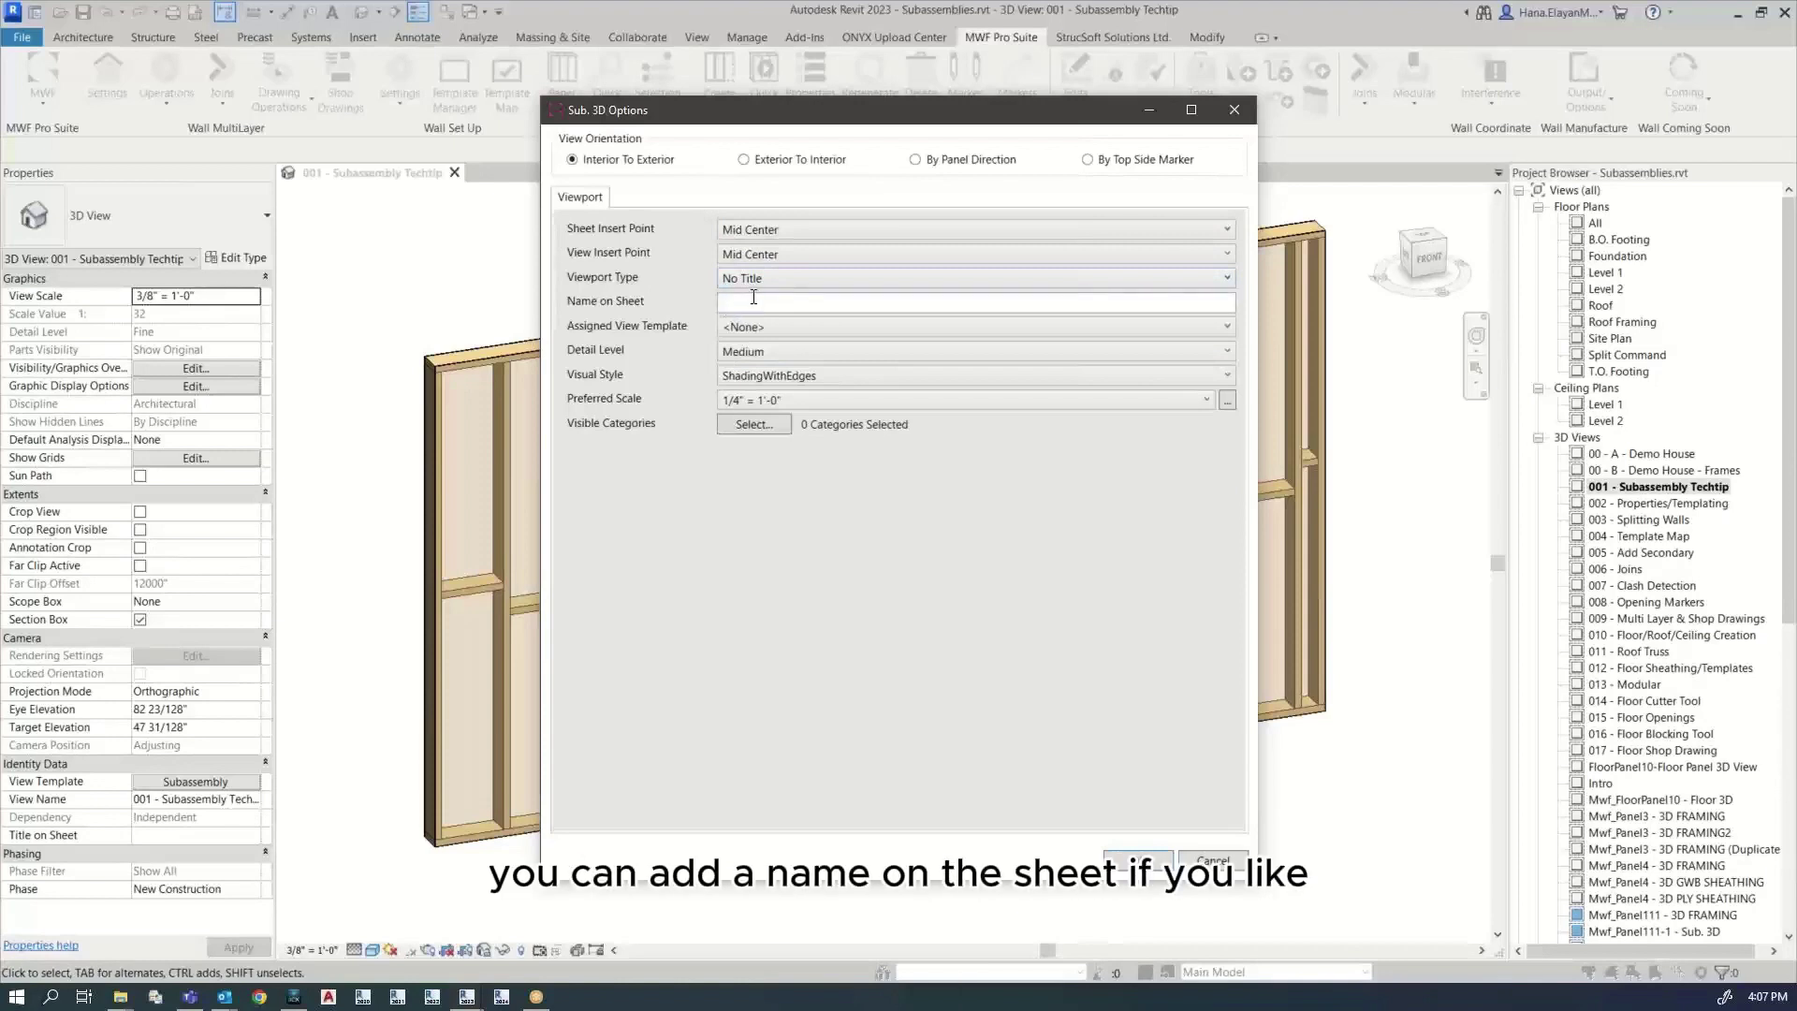
click(757, 332)
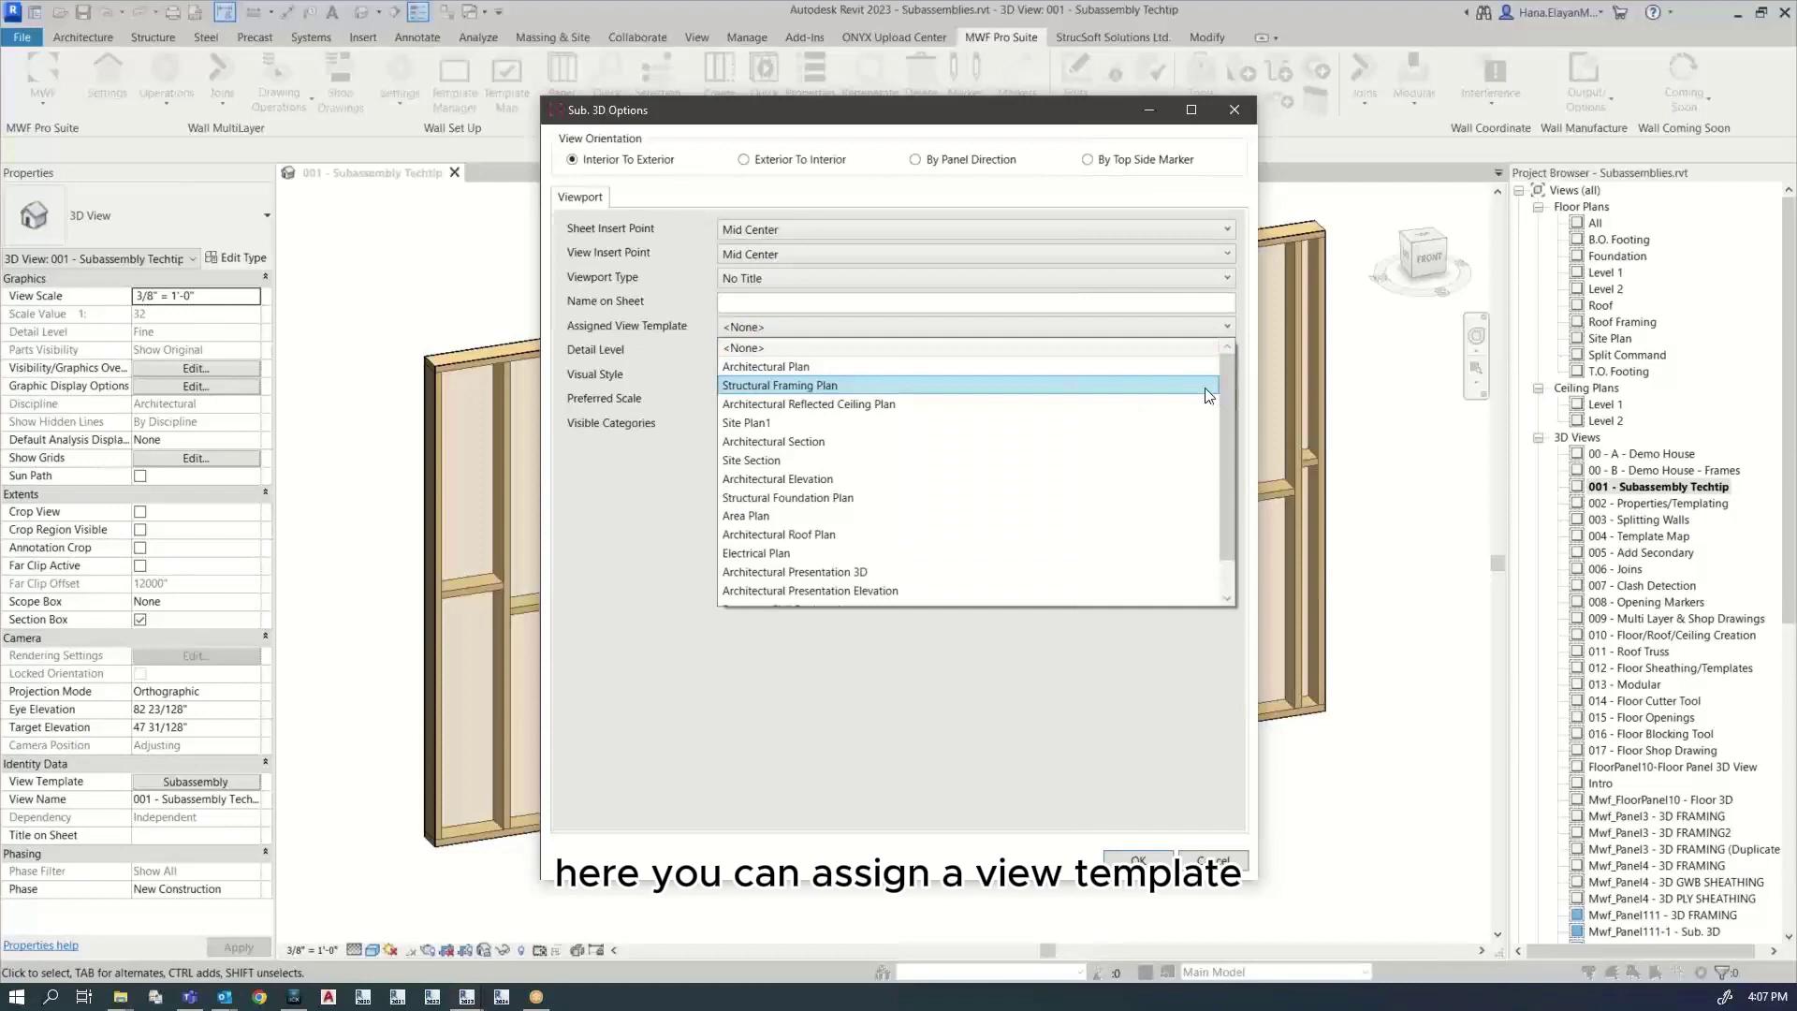
scroll(796, 562, down, 2)
click(802, 592)
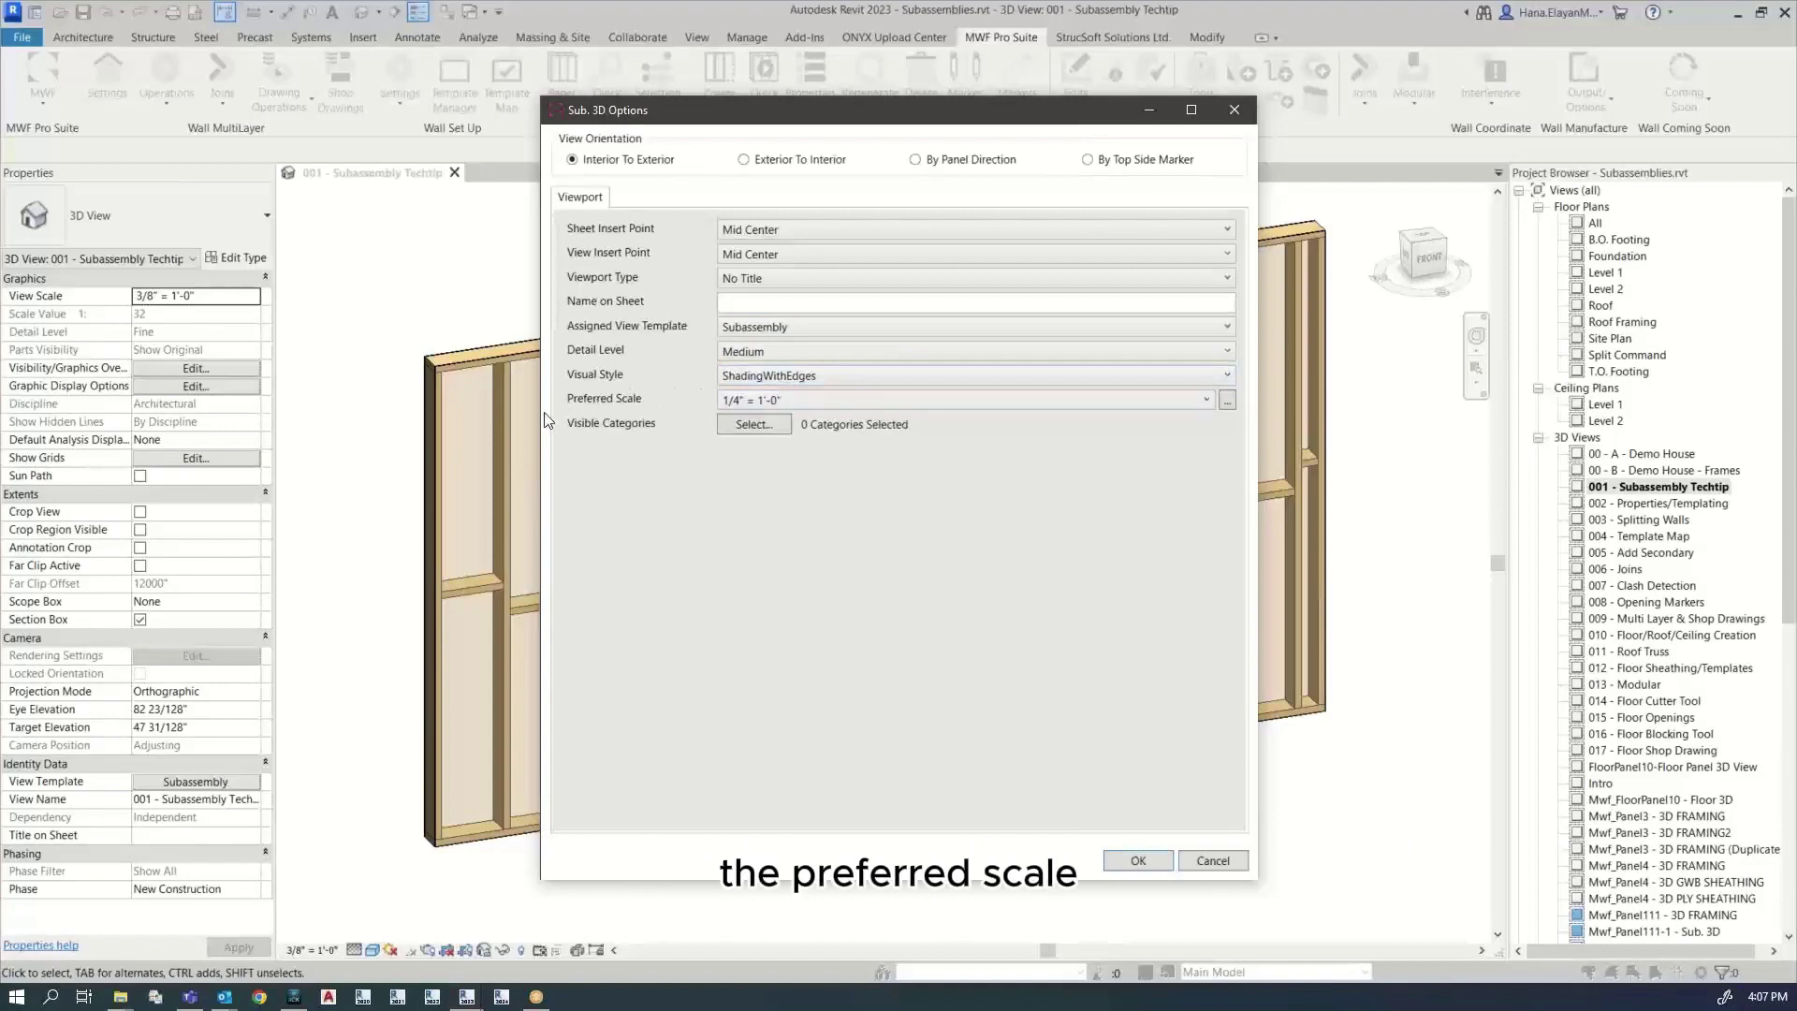
click(1138, 860)
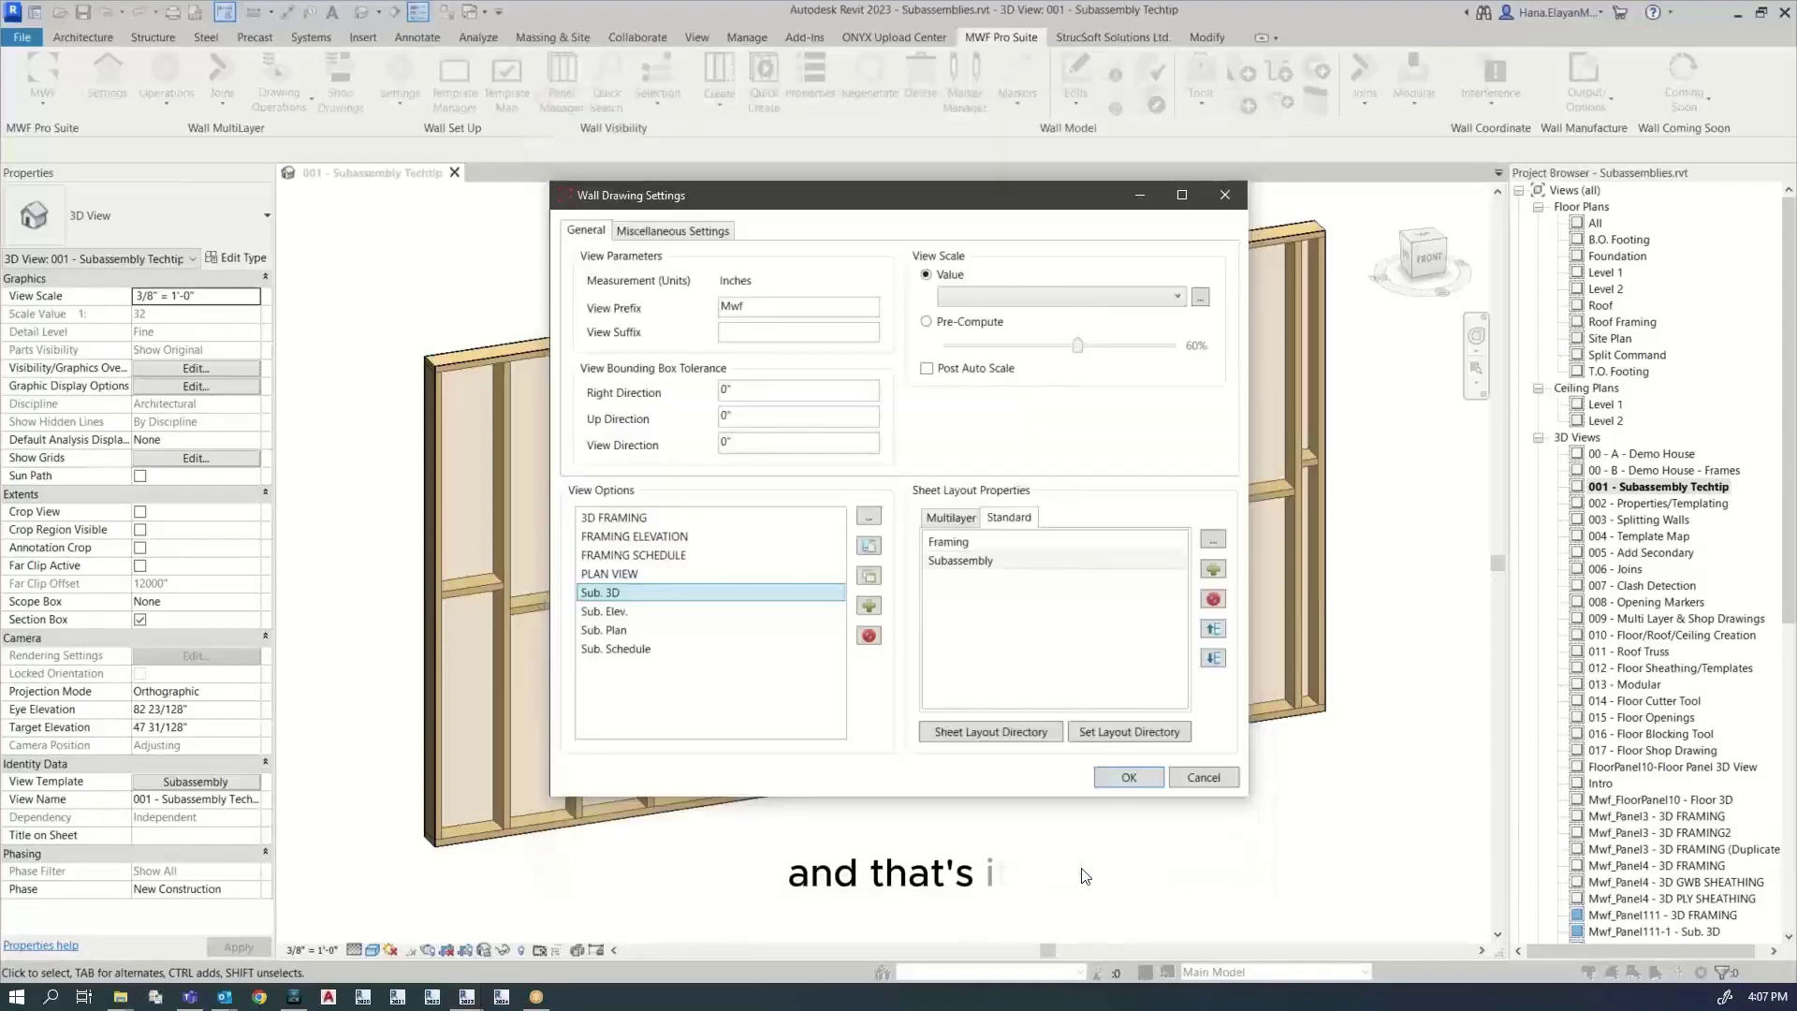
Step: Open the Sub. Elev. view option and review its dimension and label annotation choices
click(600, 613)
double_click(599, 619)
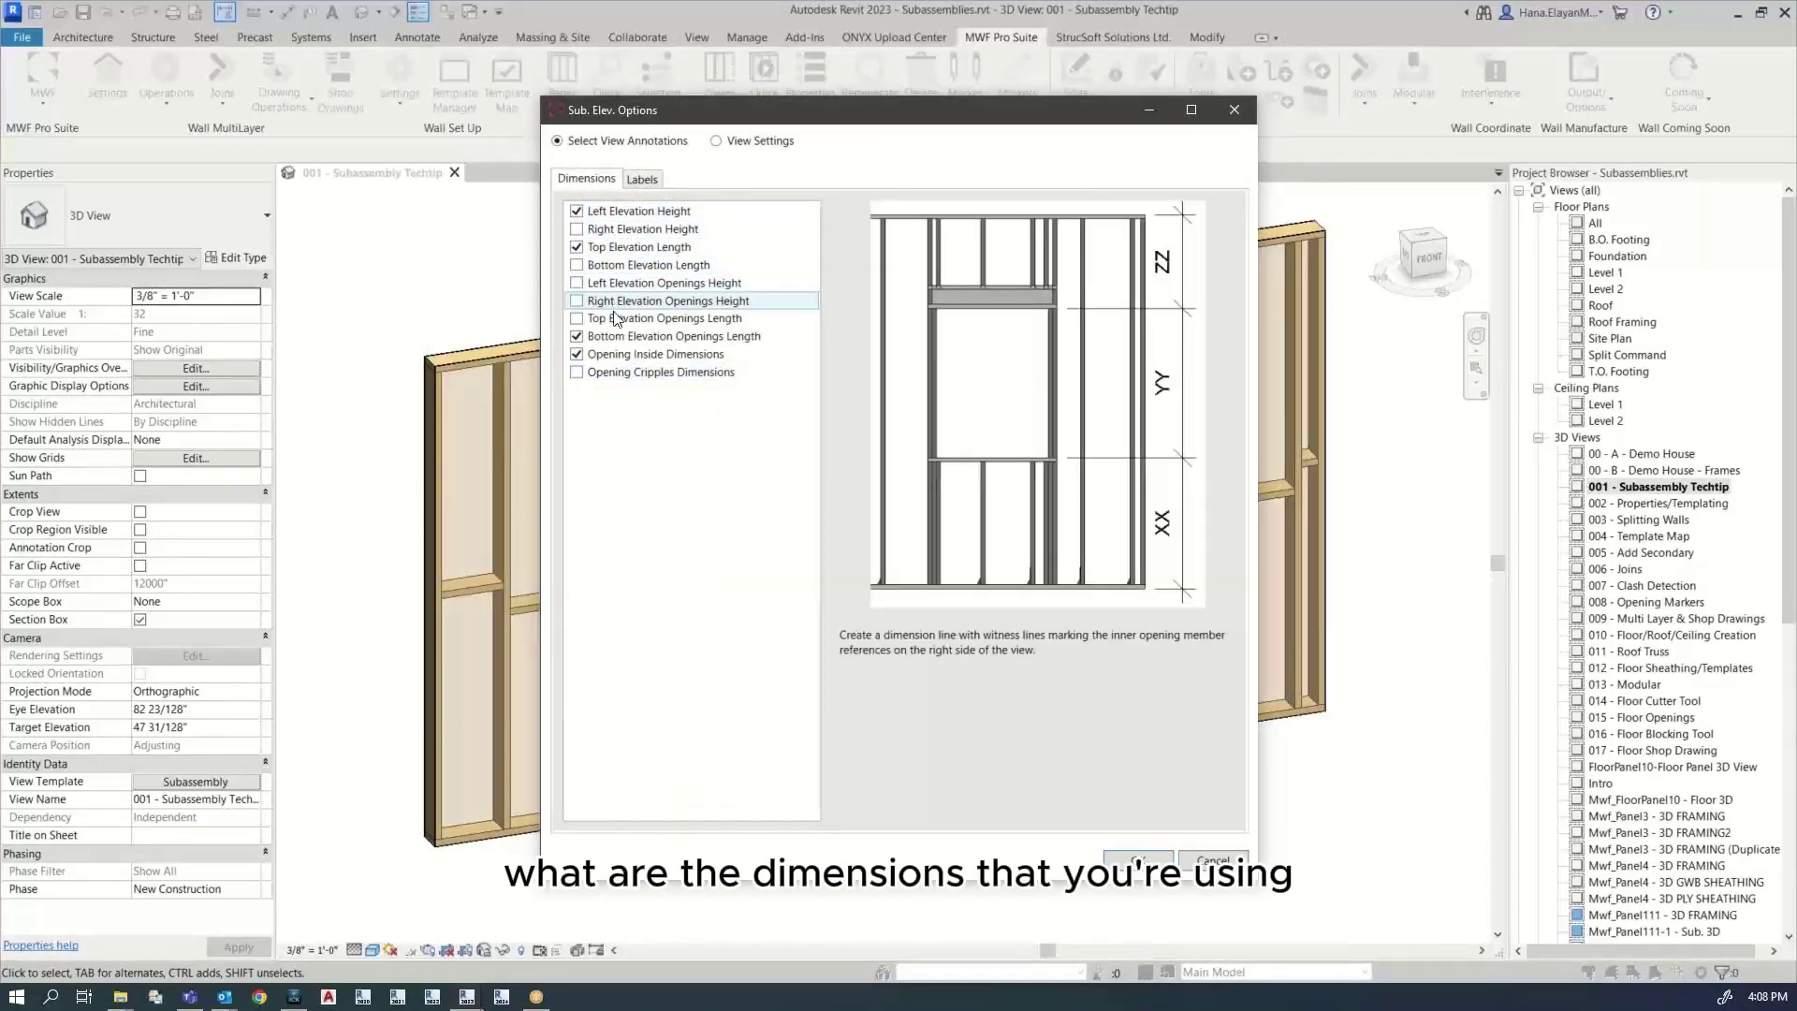
click(642, 179)
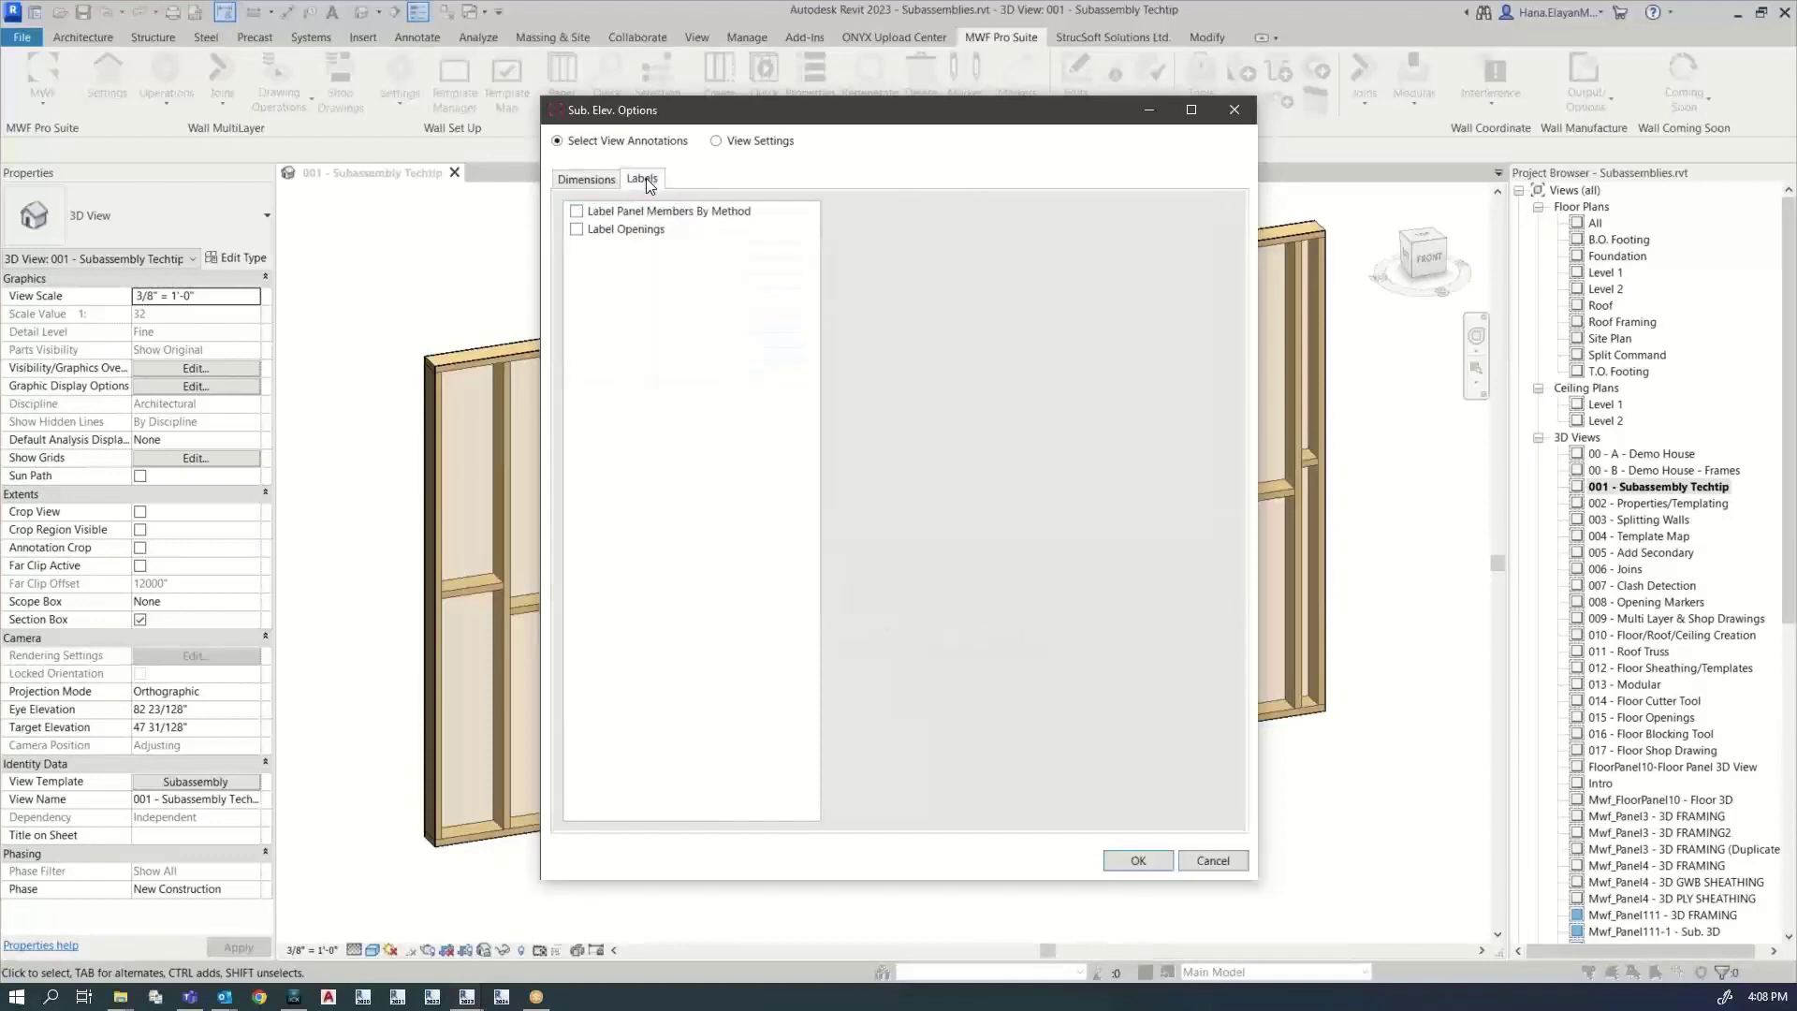
Step: Assign the Subassembly view template to the Sub. Elev. view, set its detail level to Fine, and accept
click(717, 141)
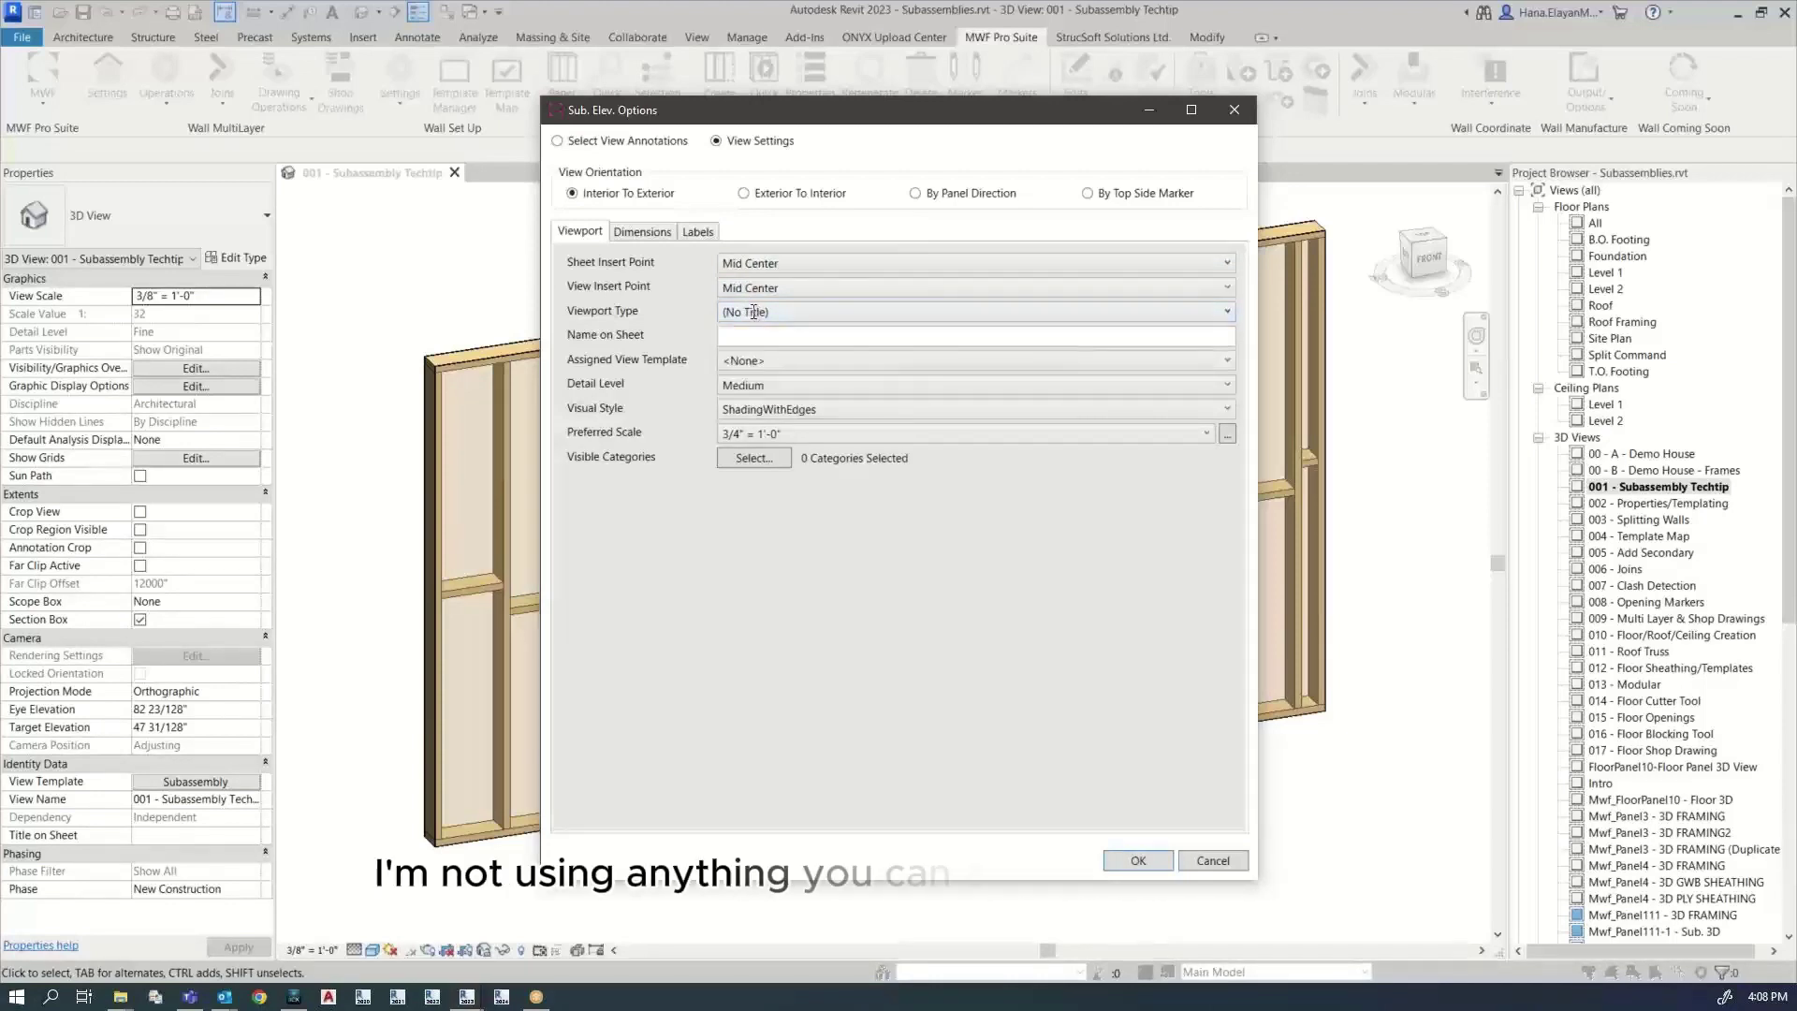
click(749, 365)
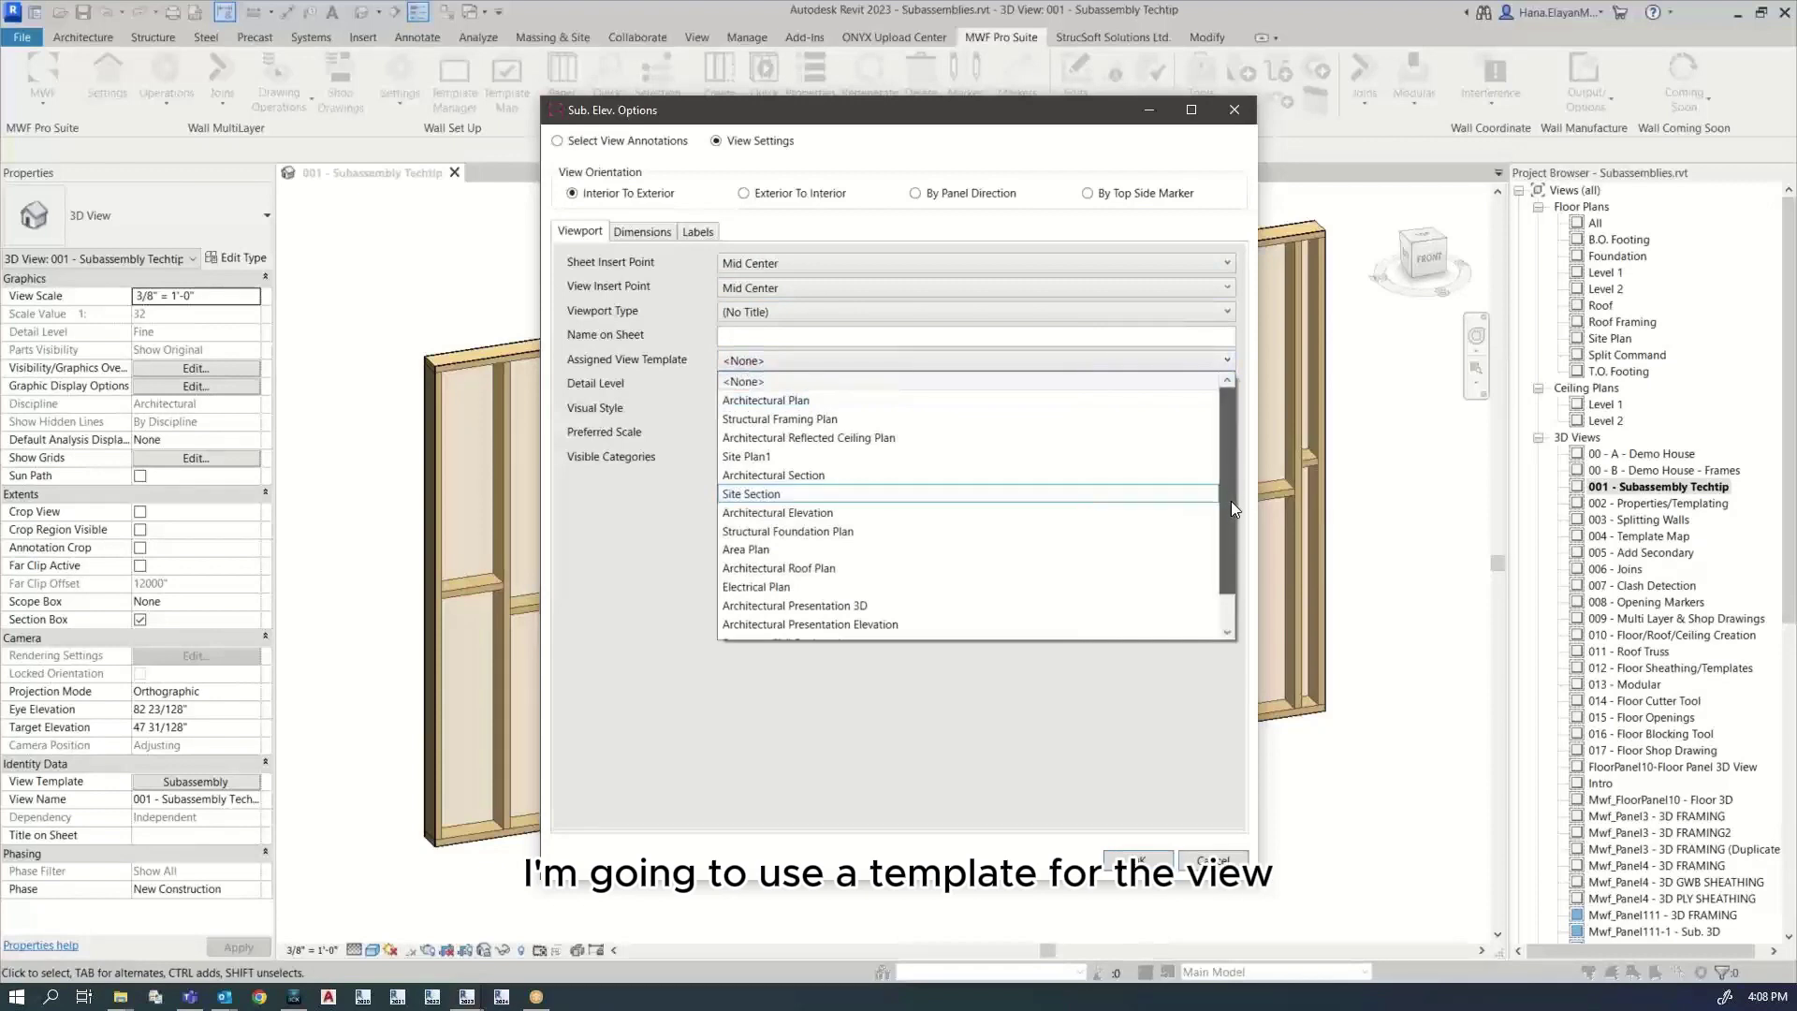
scroll(1232, 508, down, 3)
click(777, 621)
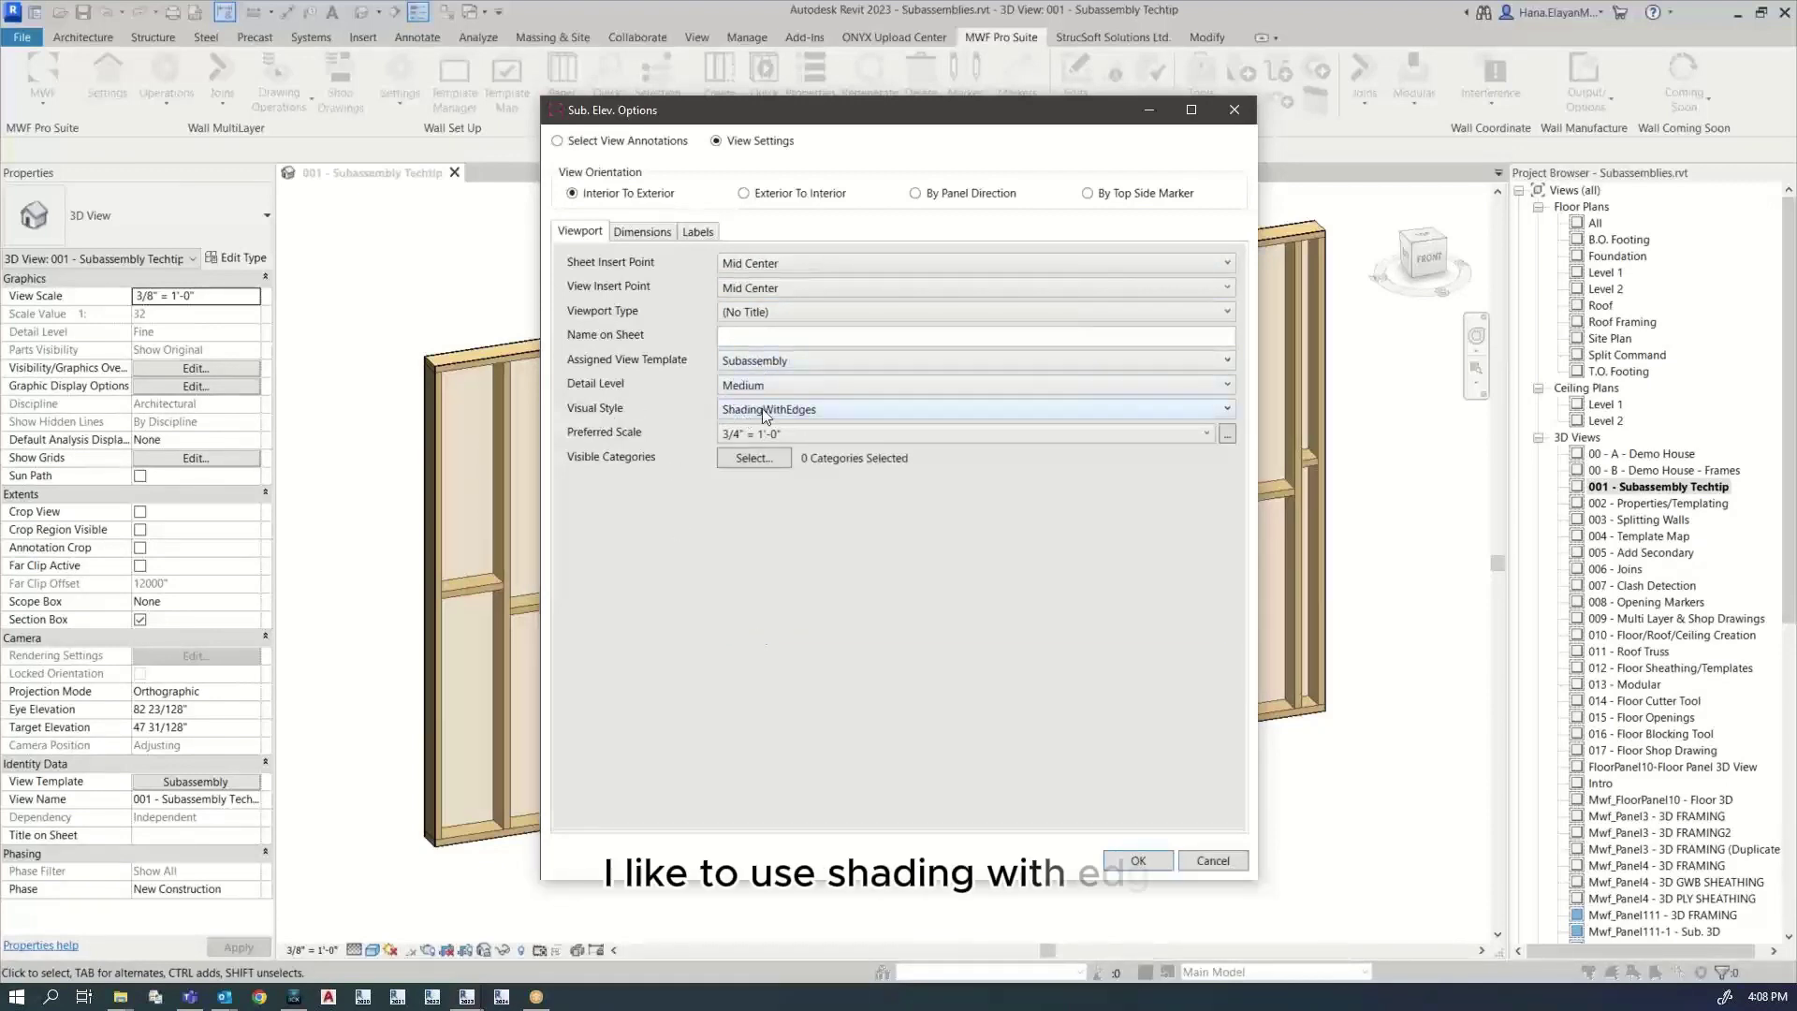
click(749, 386)
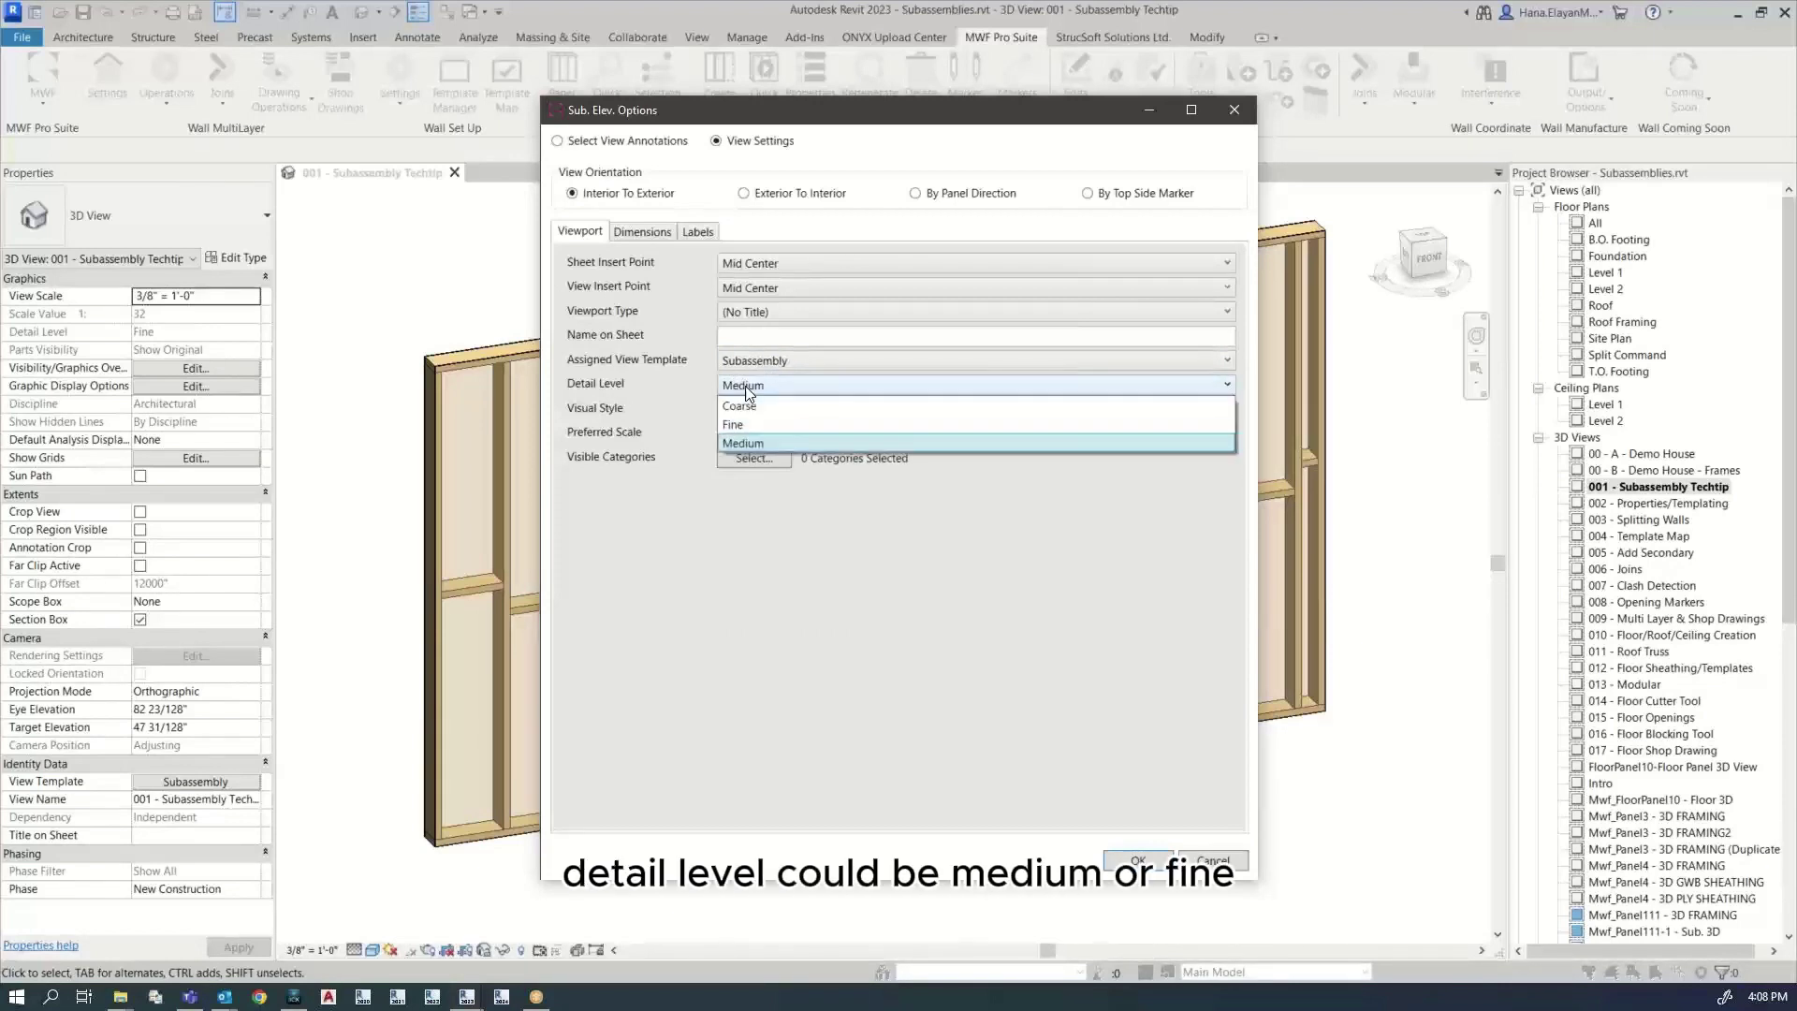
click(735, 440)
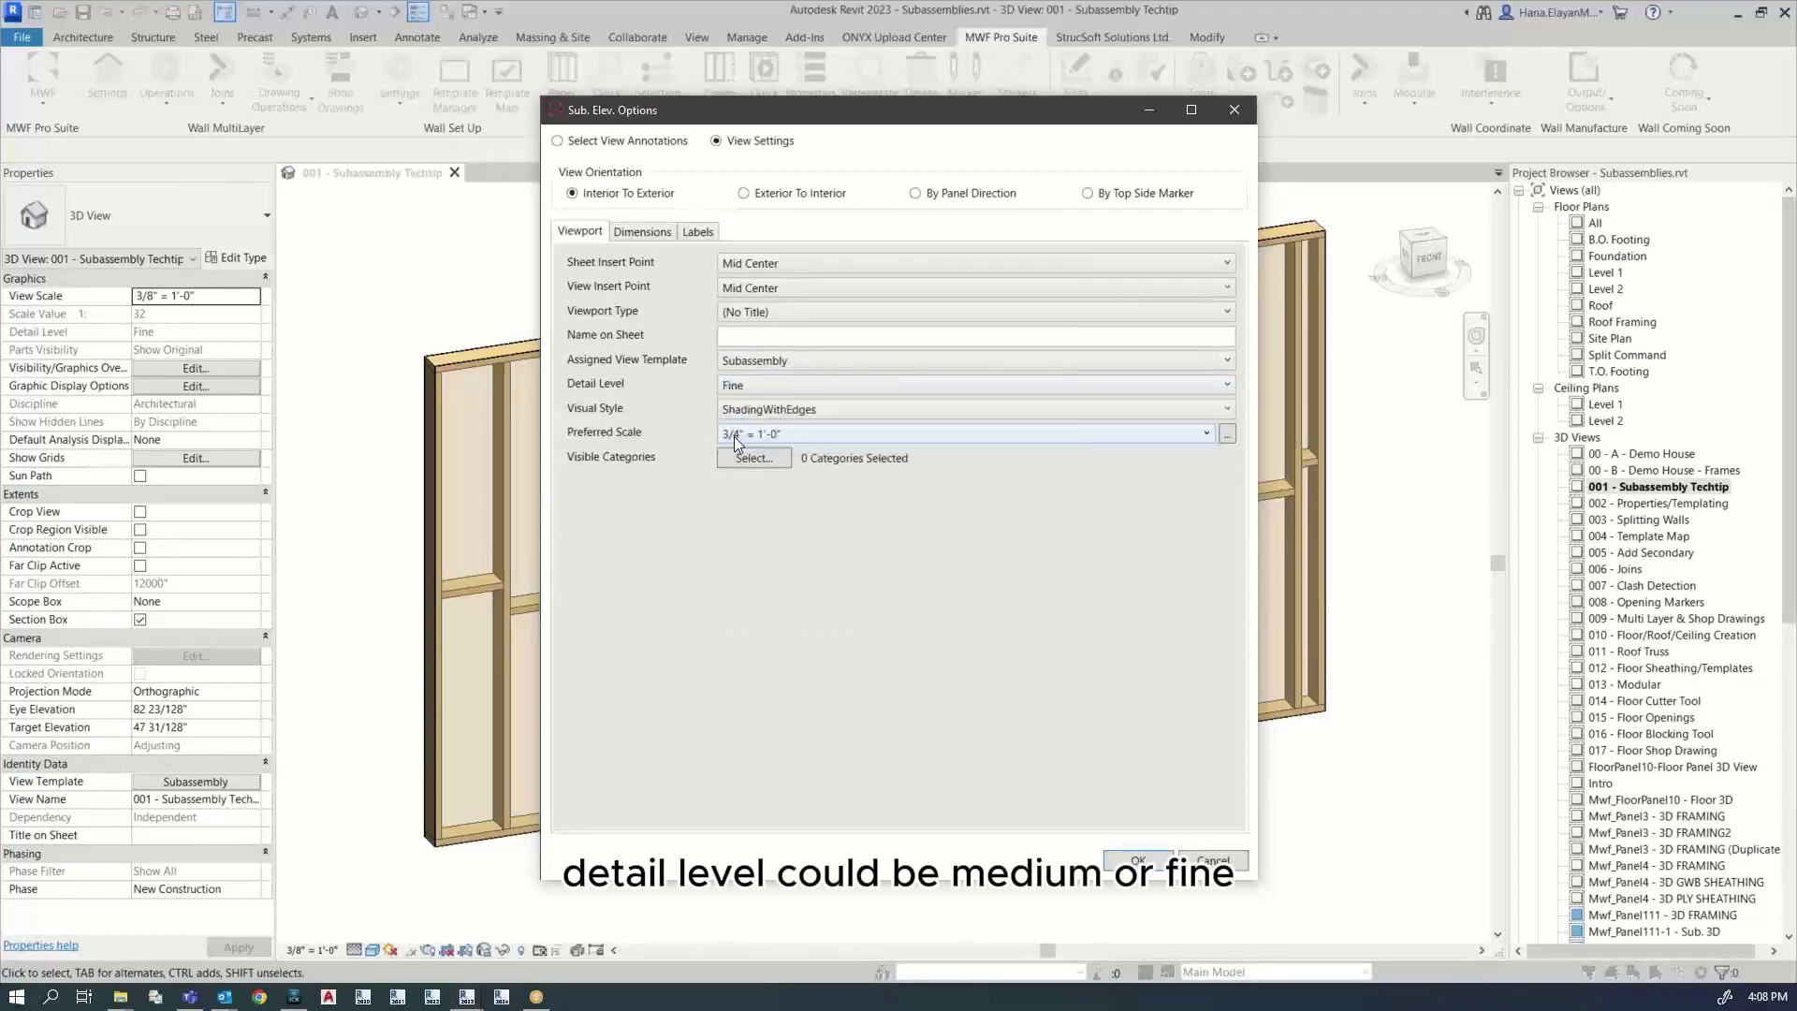
click(642, 231)
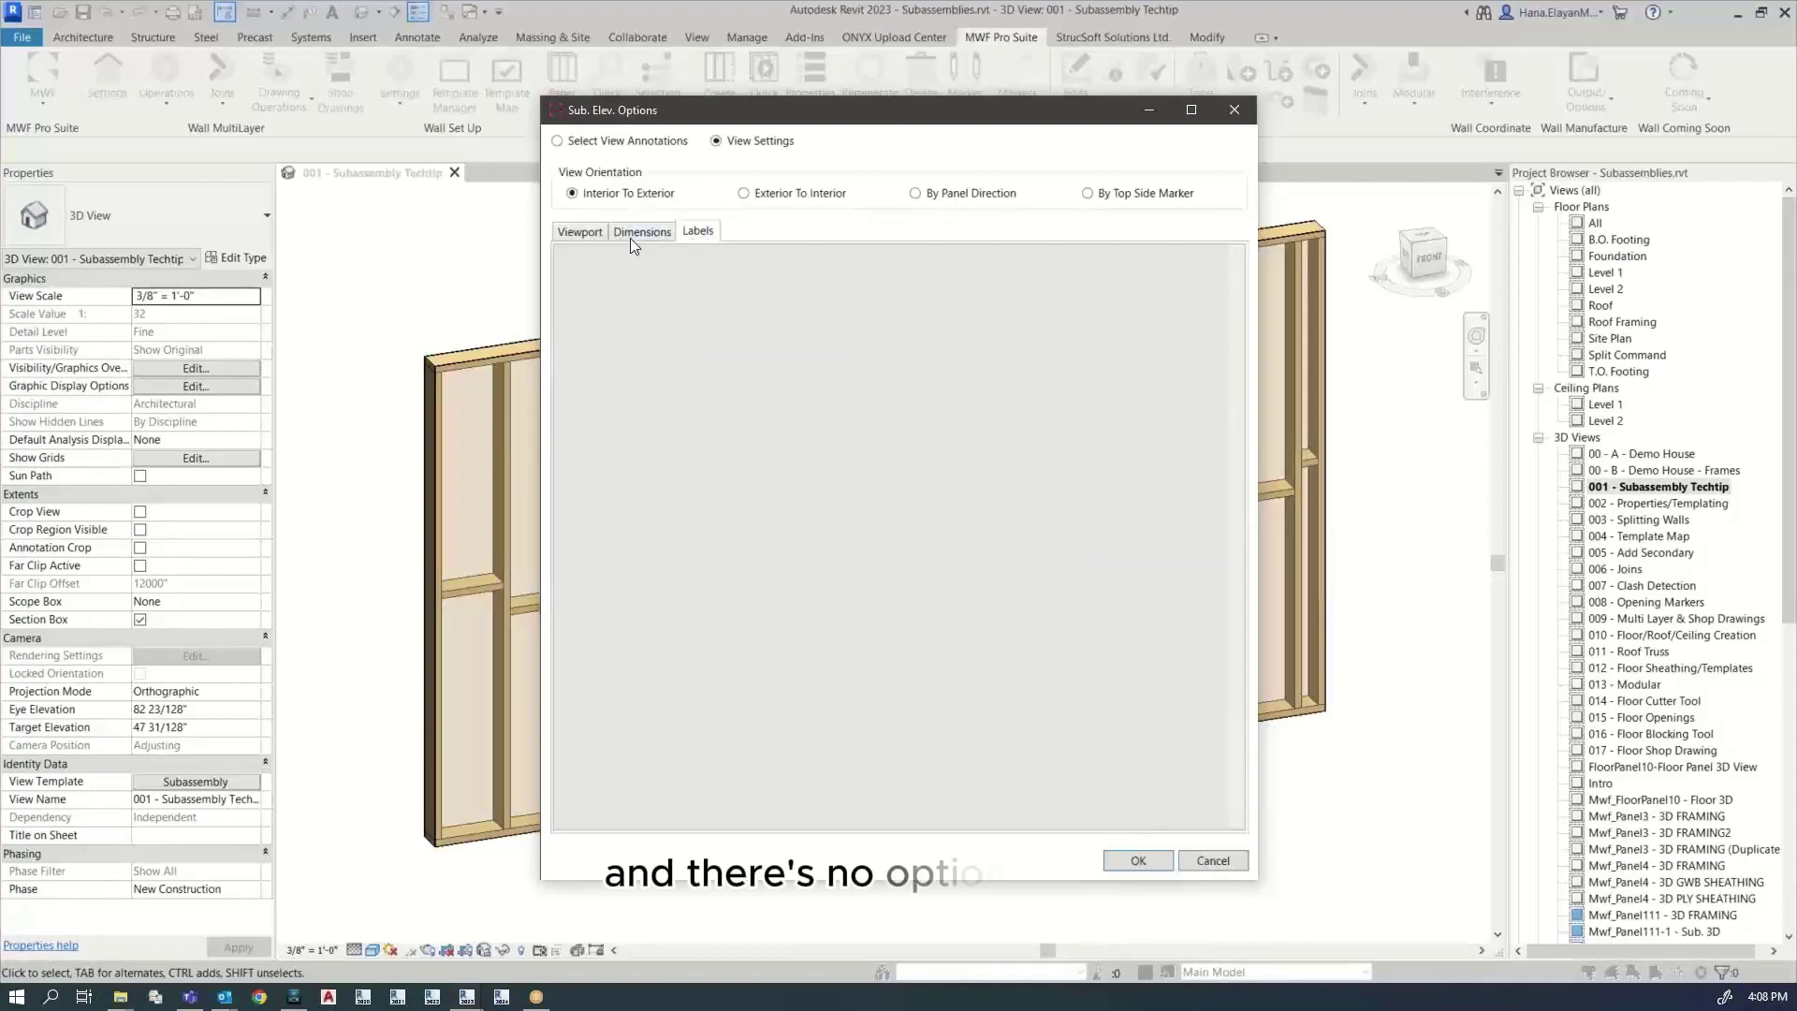
click(1138, 858)
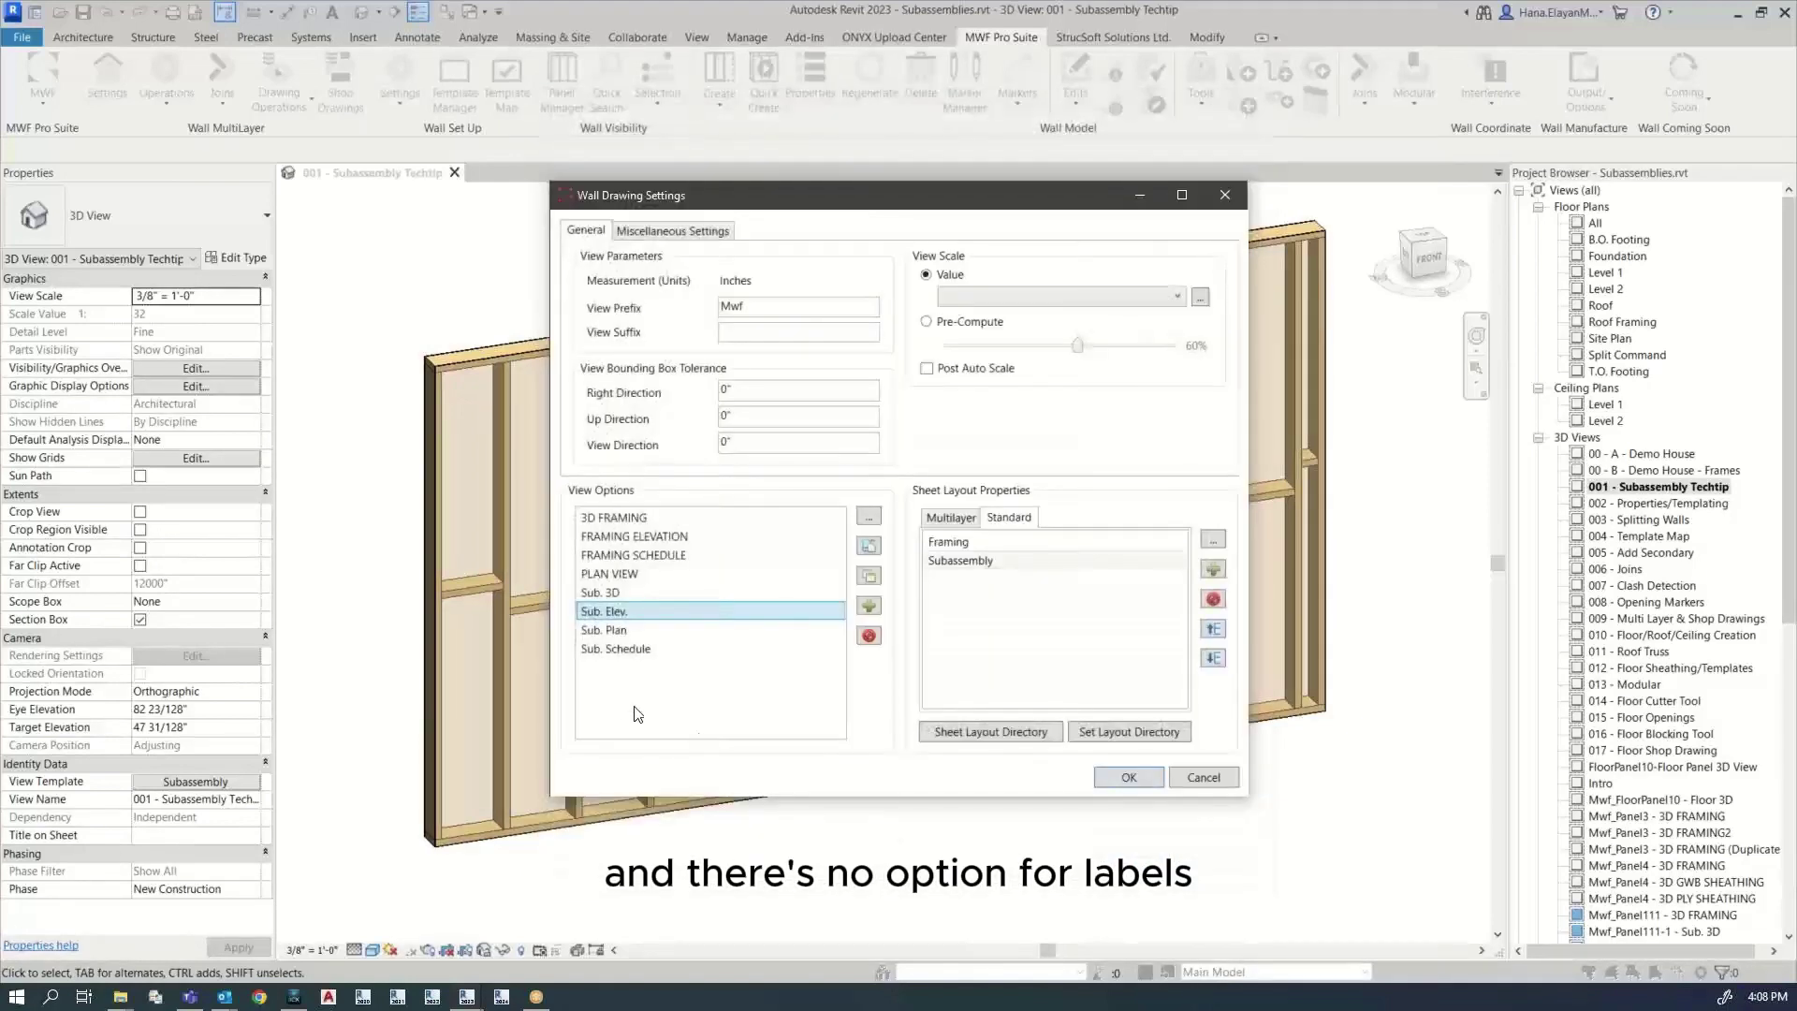
Step: Review the dimension annotations and view settings of the Sub. Plan view option, and accept them as they are
double_click(604, 630)
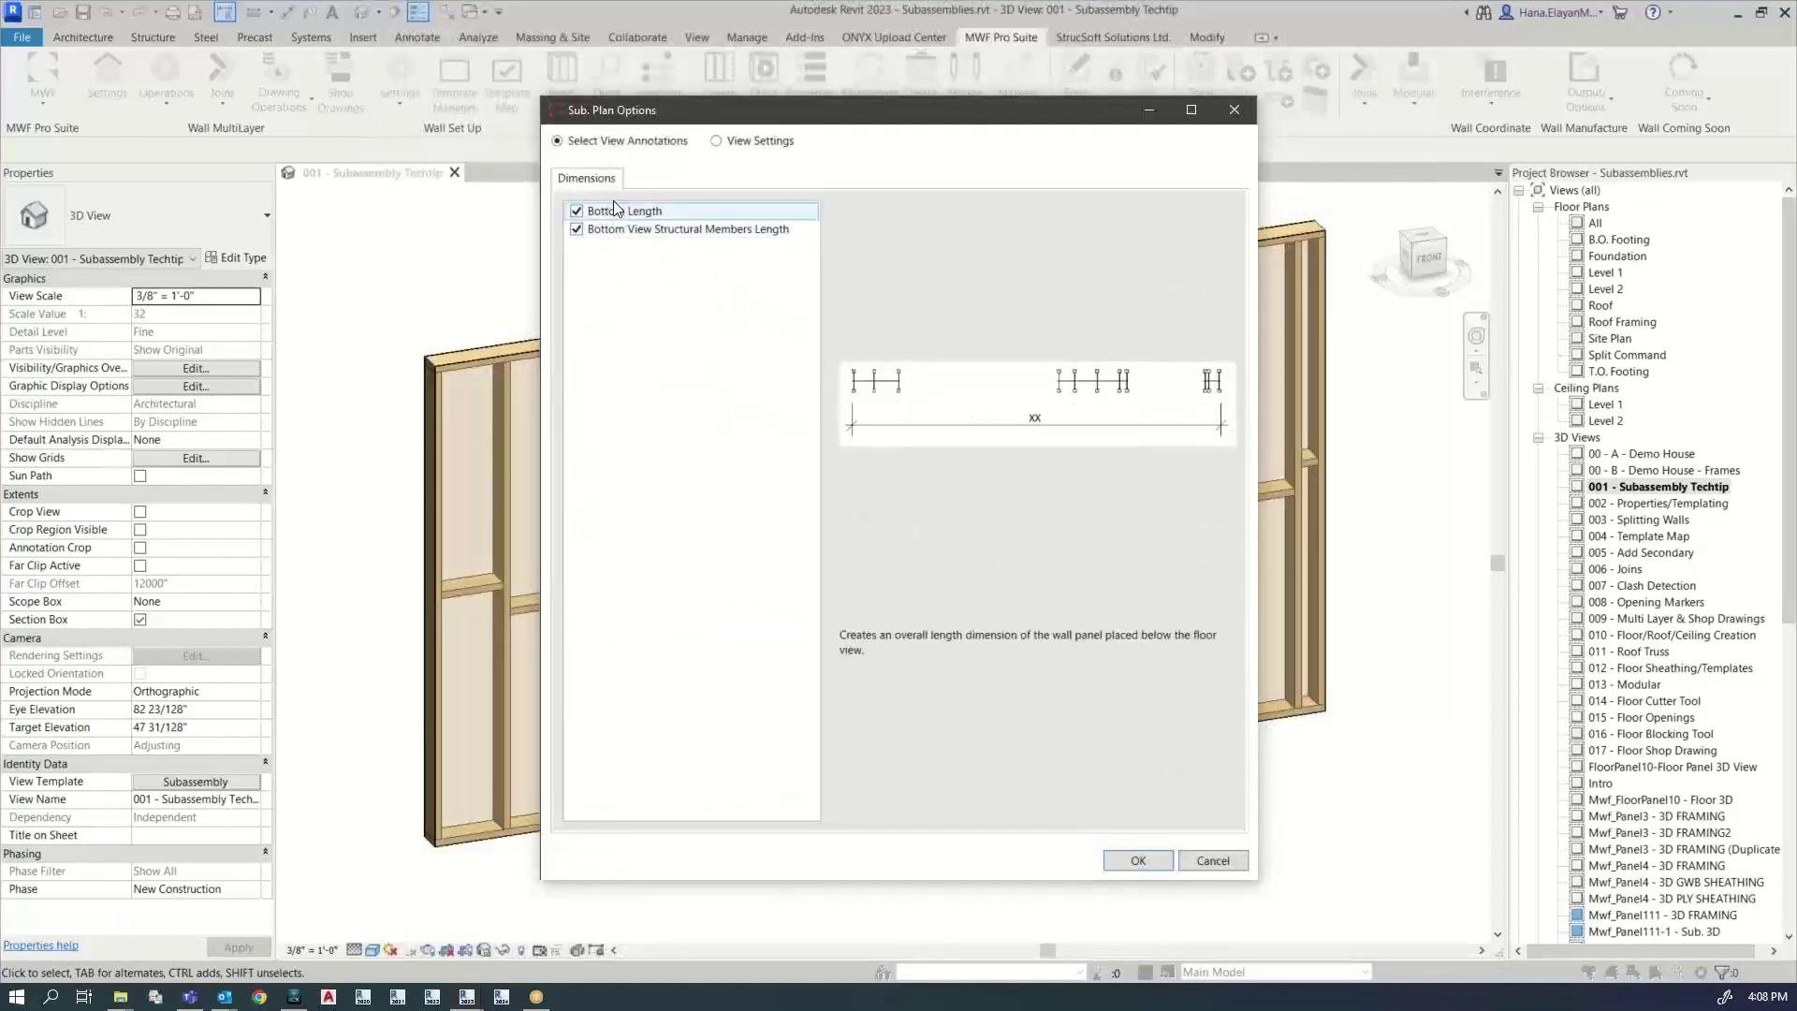
click(717, 141)
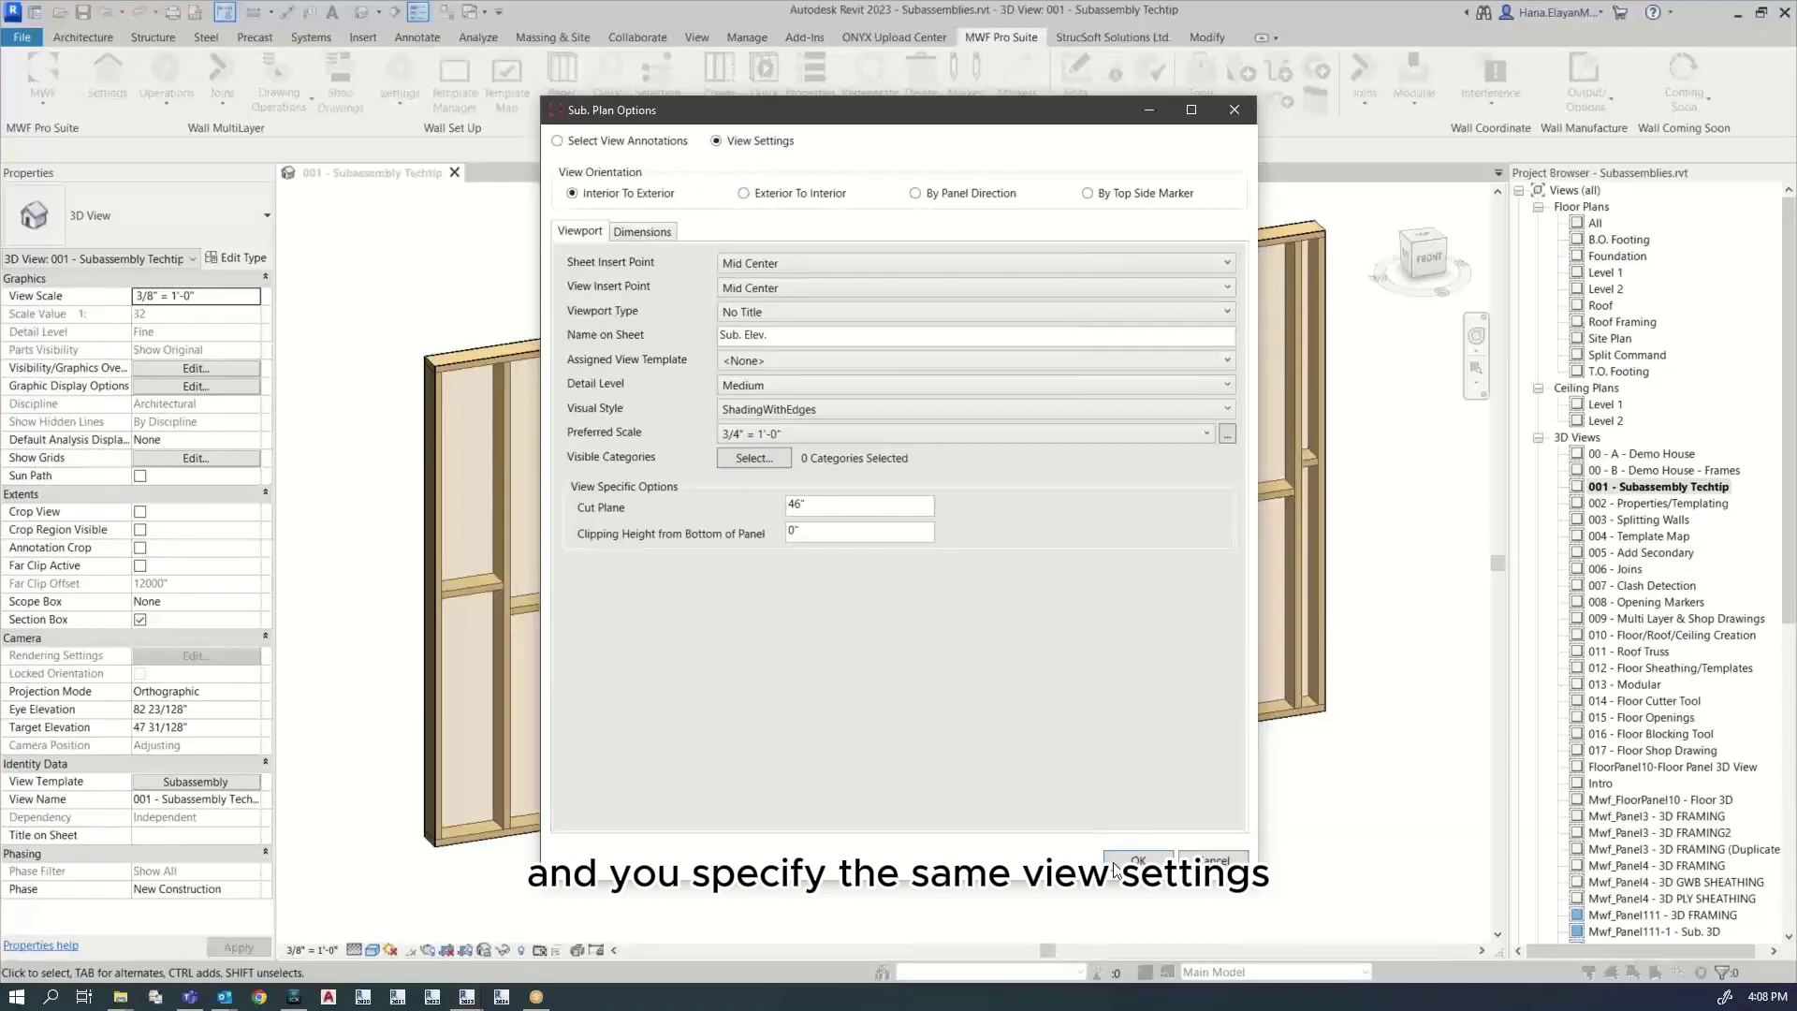
click(1136, 860)
Step: Review the viewport, layout and data field settings of the Sub. Schedule view option, and accept them as they are
click(599, 644)
double_click(599, 644)
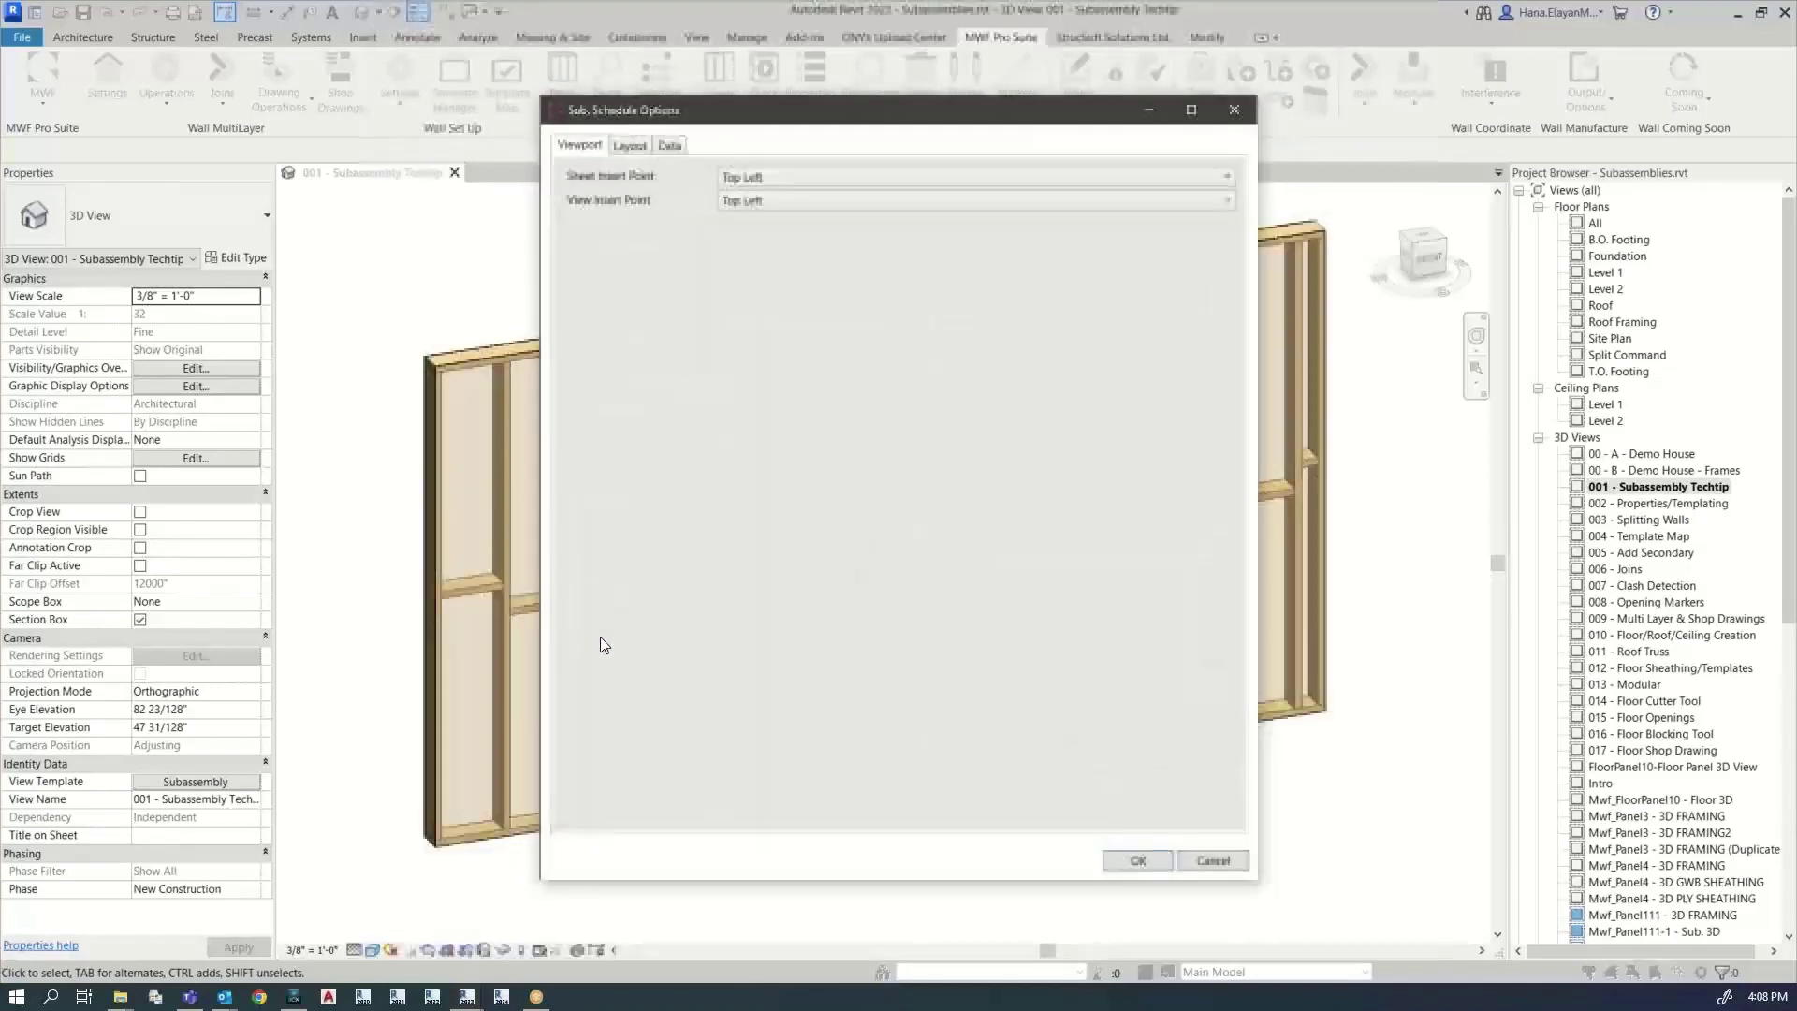
click(630, 145)
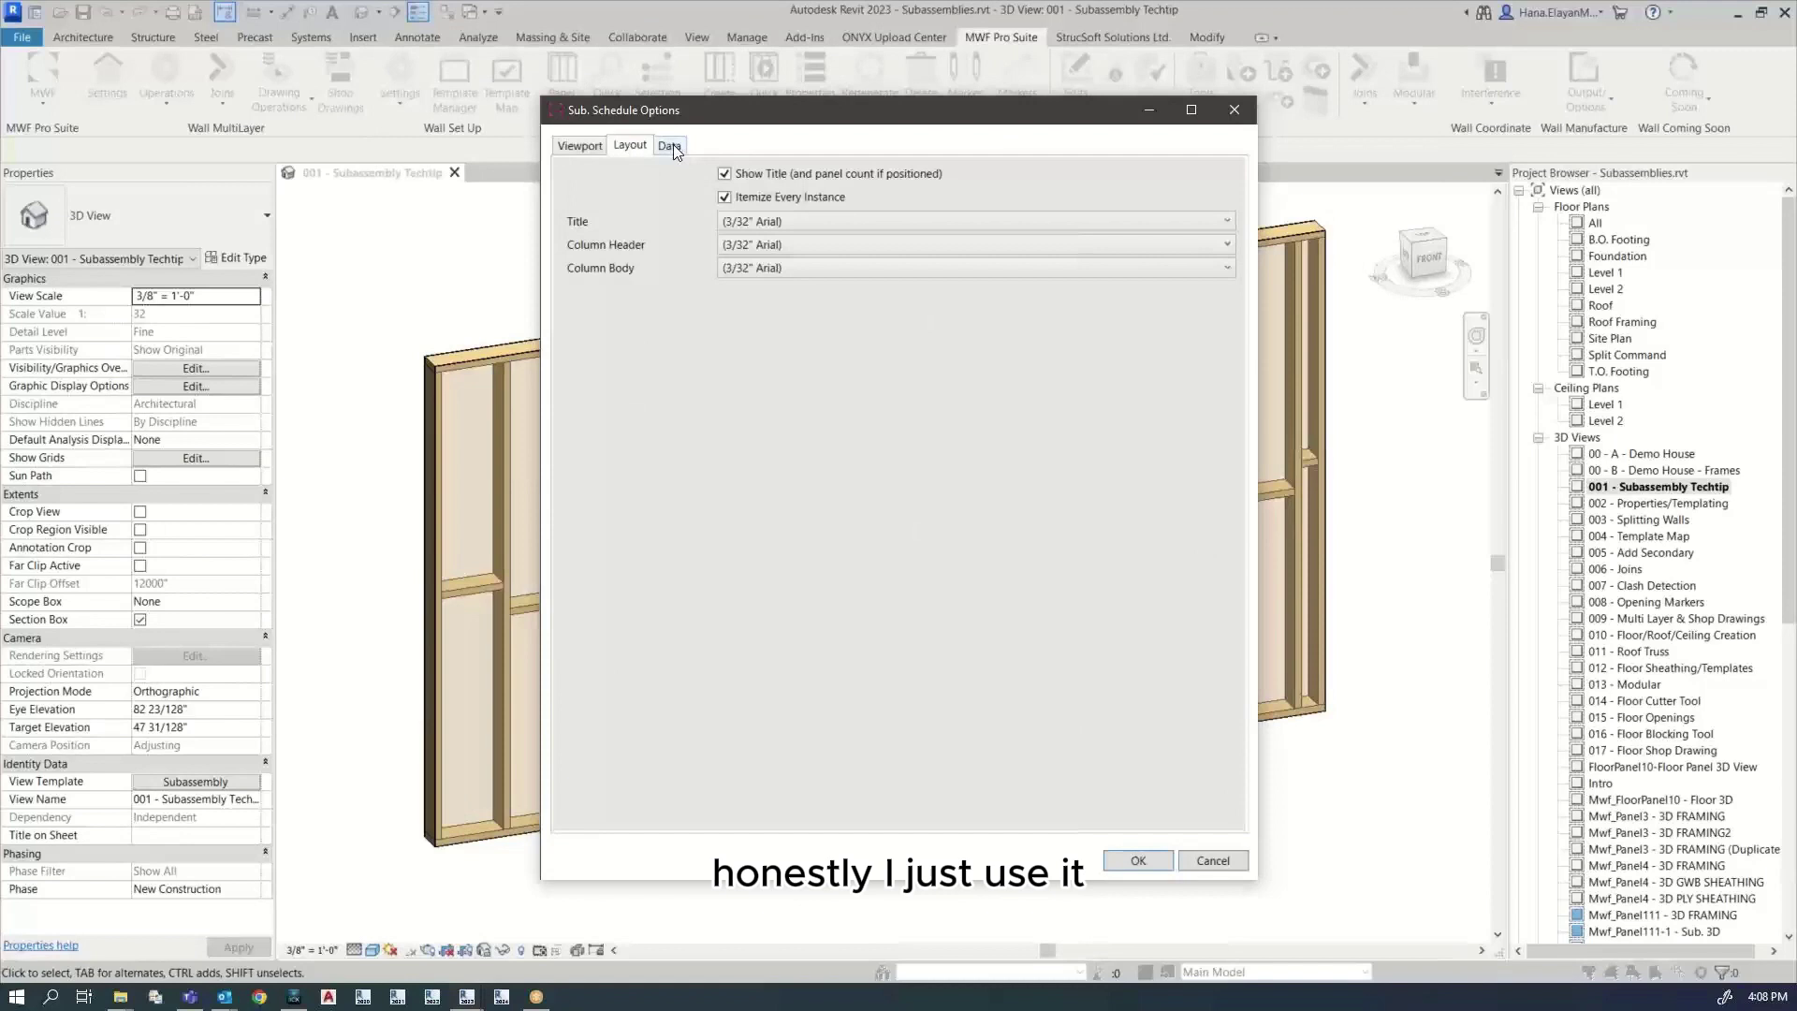
click(670, 146)
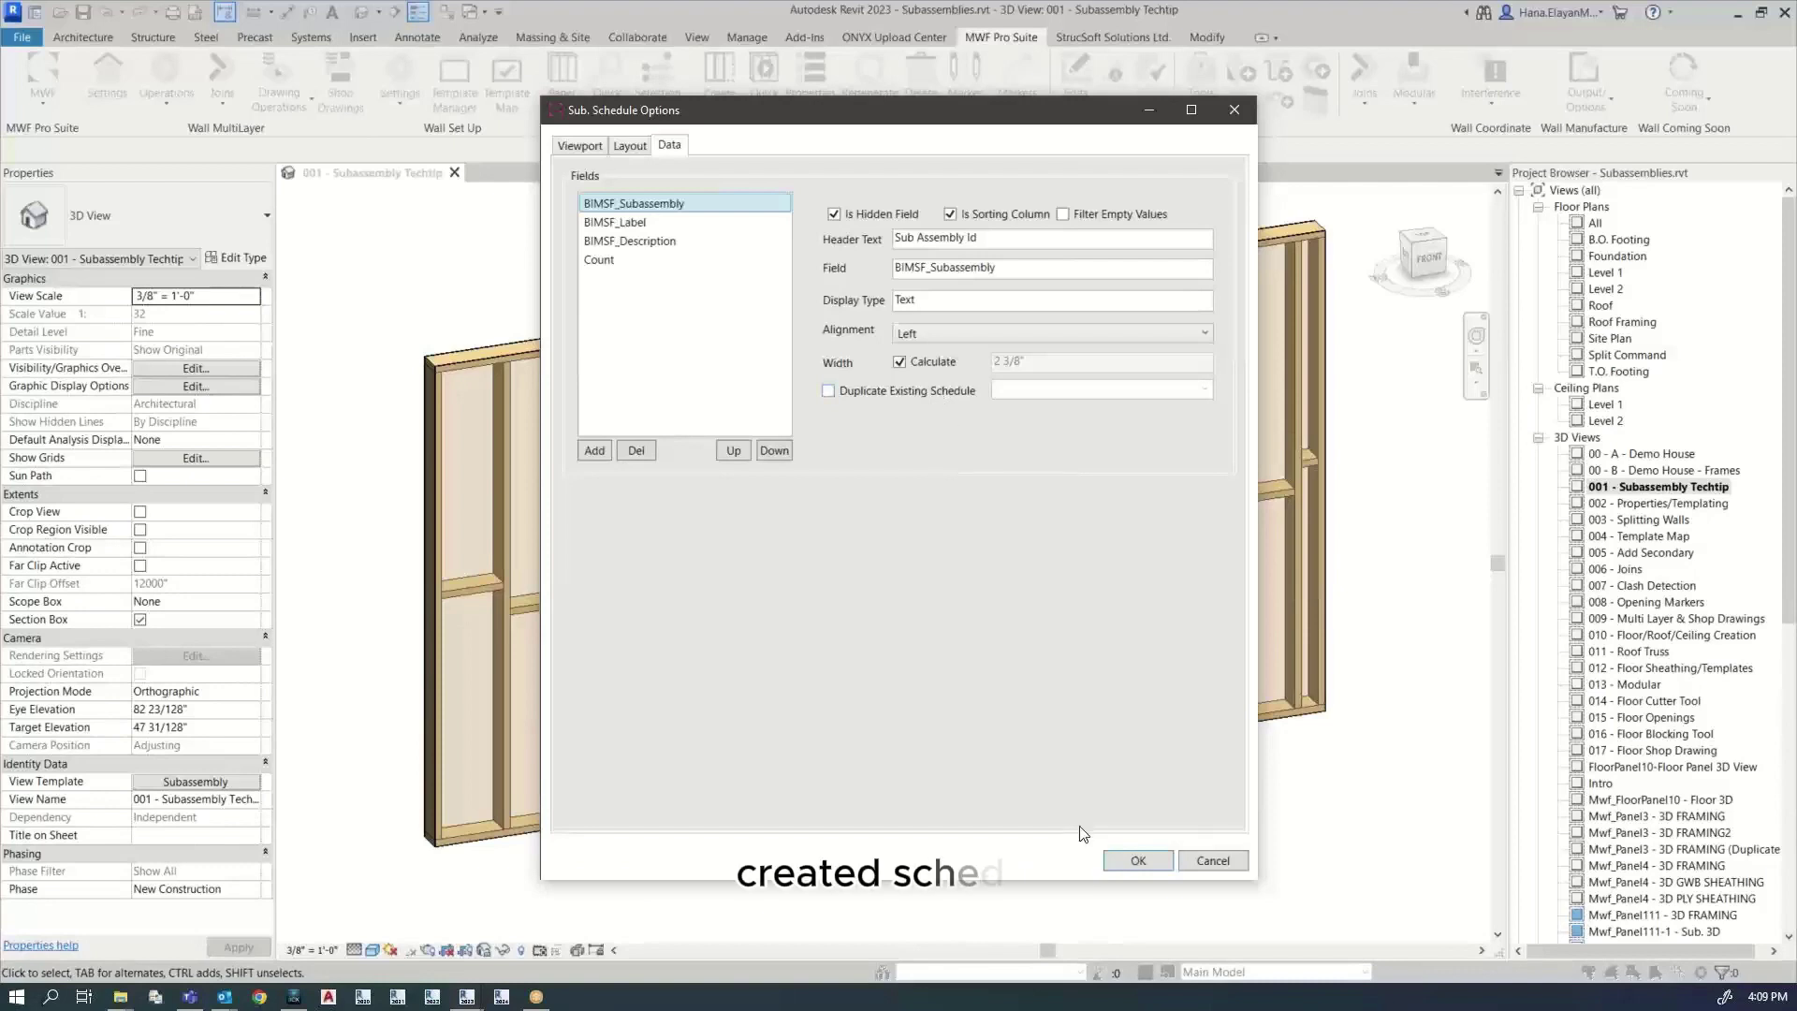
click(1137, 861)
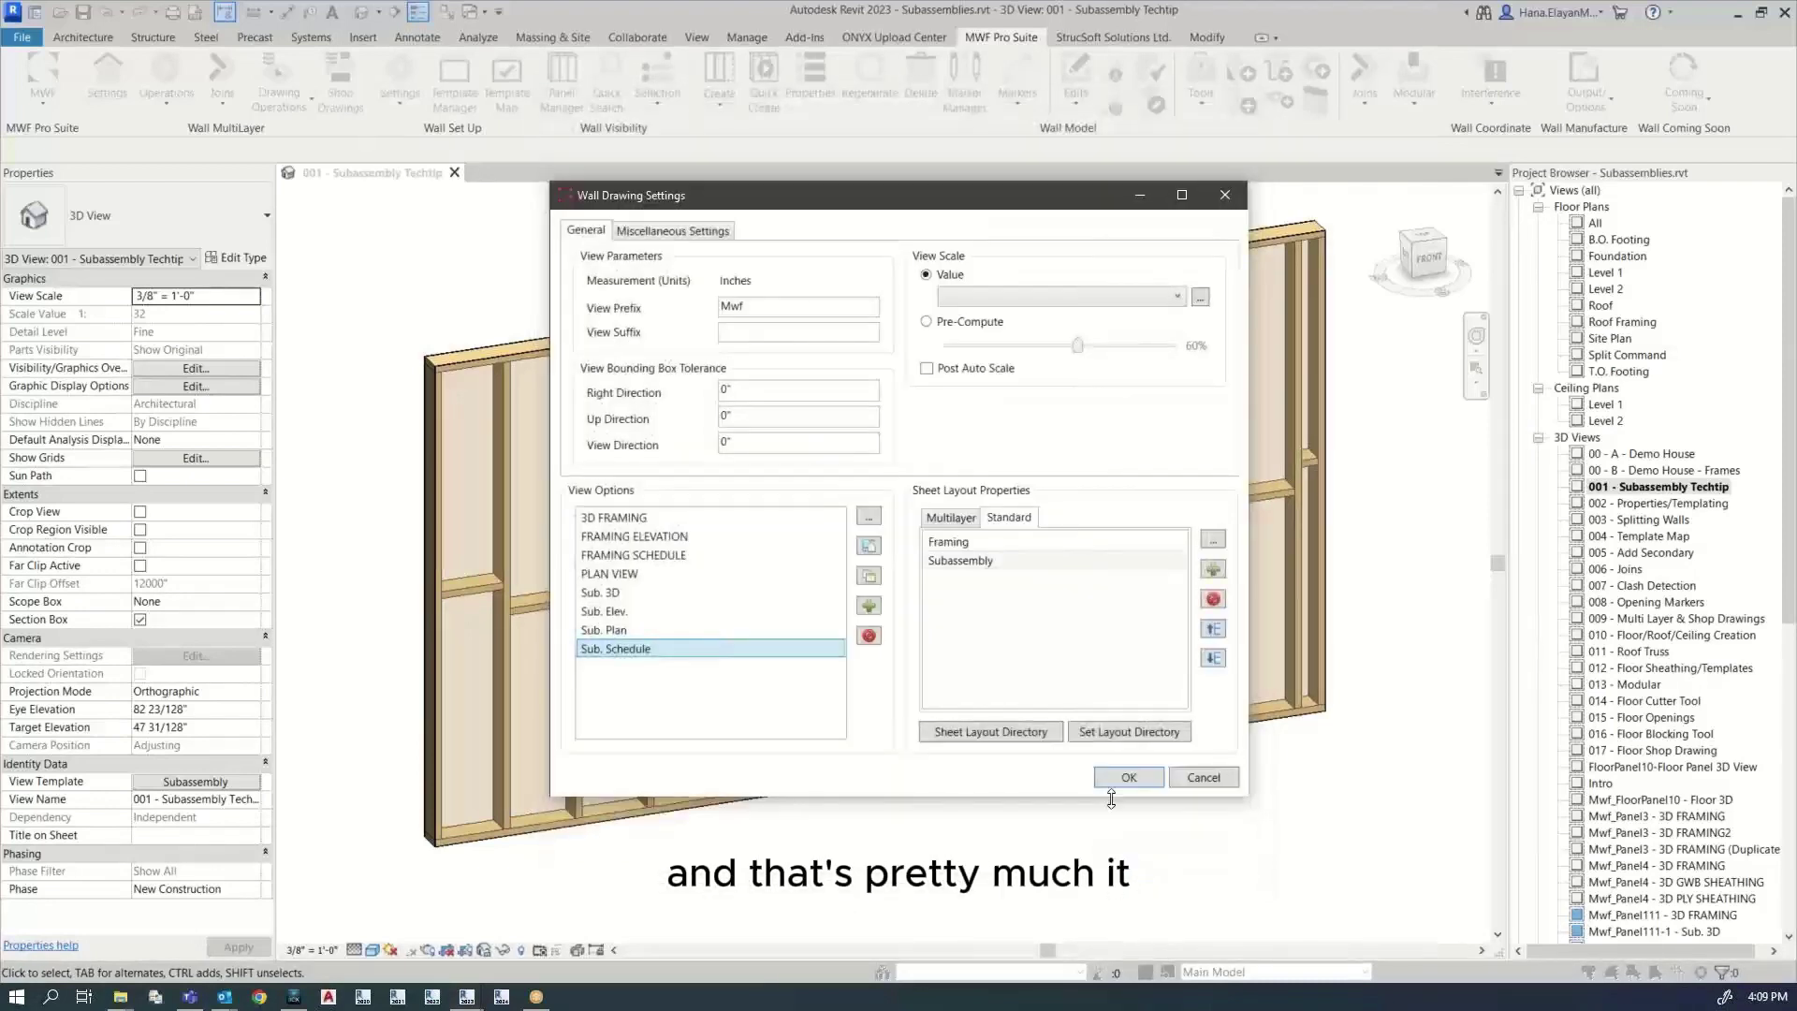
Step: Open the properties of the Subassembly sheet layout and choose Demonstration_Sheet_11x17 as its layout
click(960, 543)
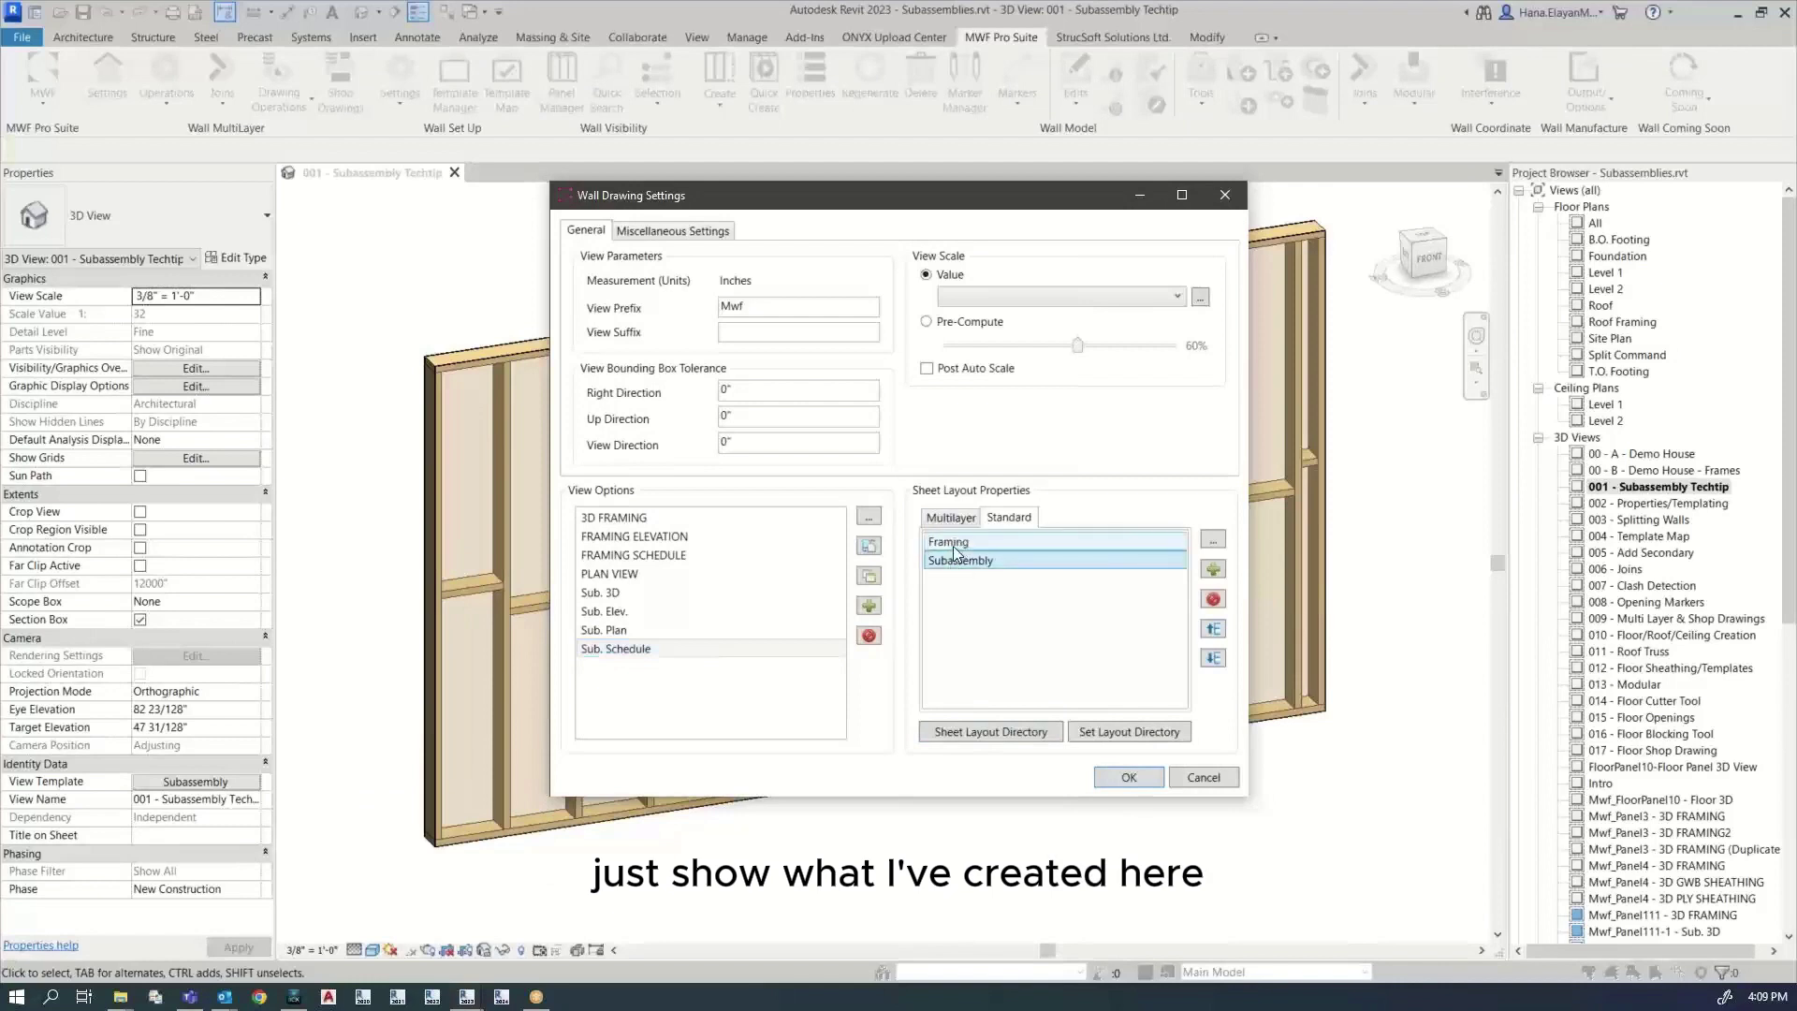
double_click(957, 561)
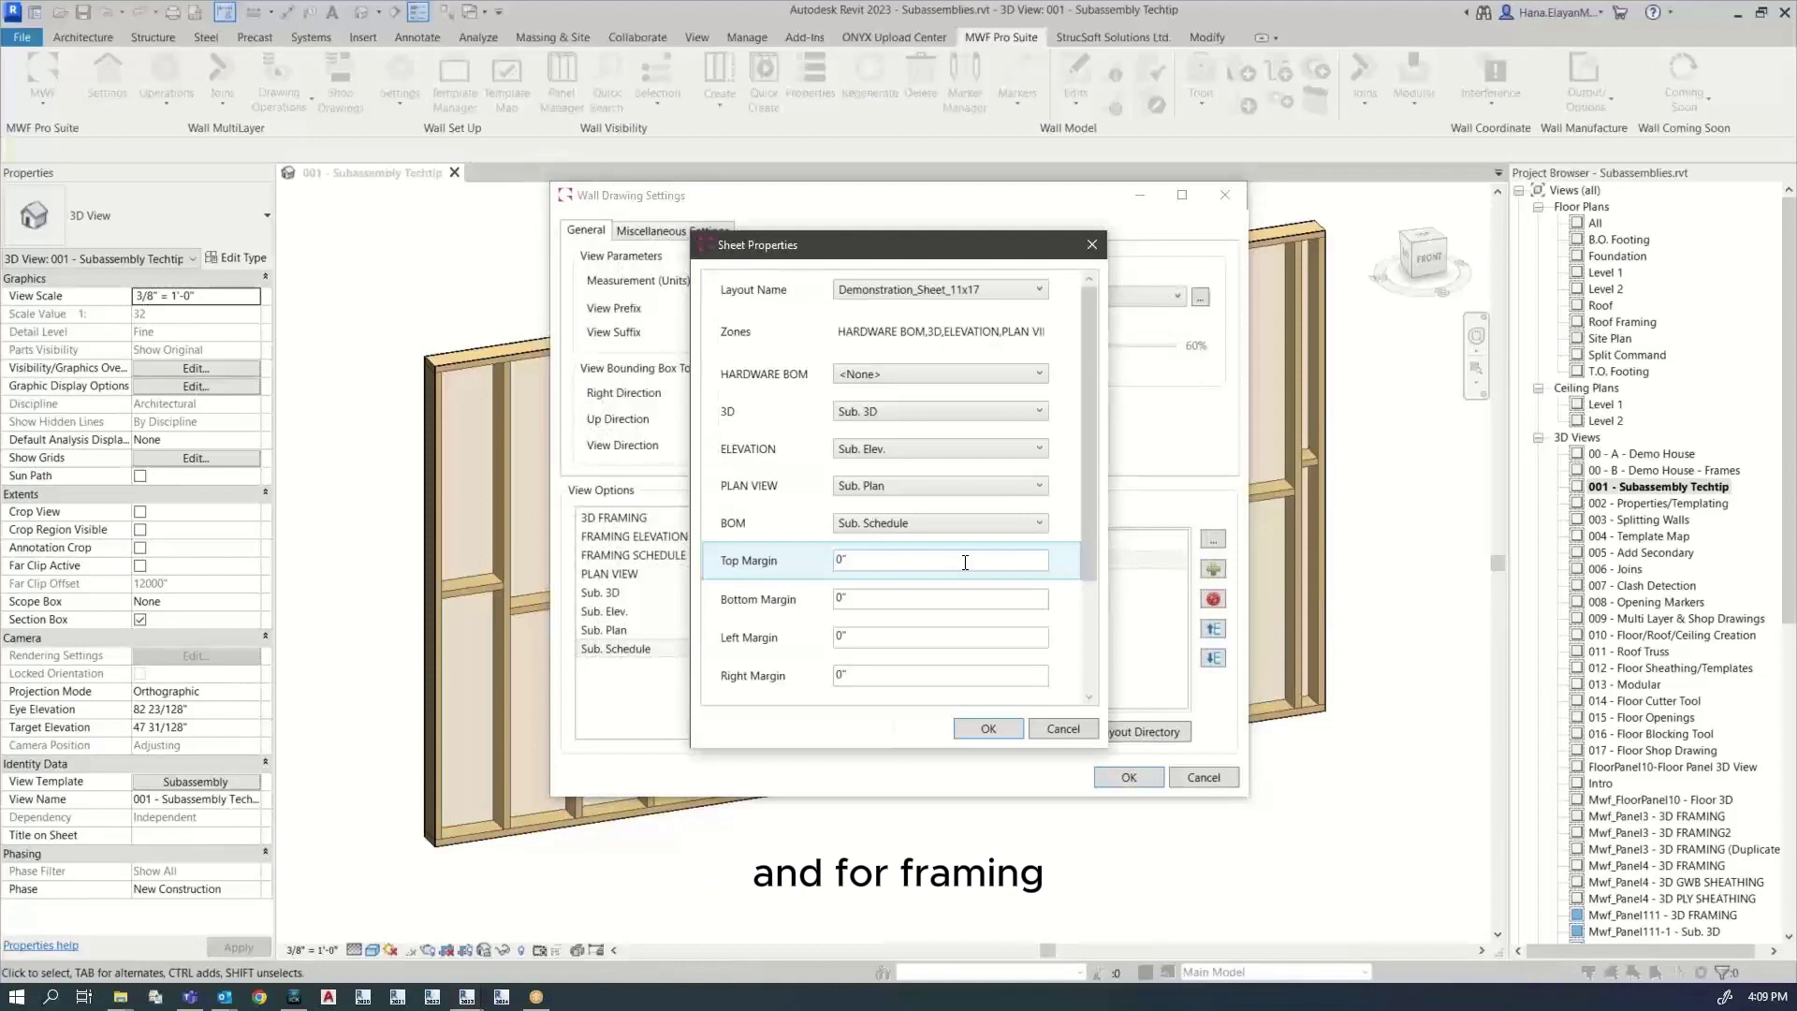
click(872, 295)
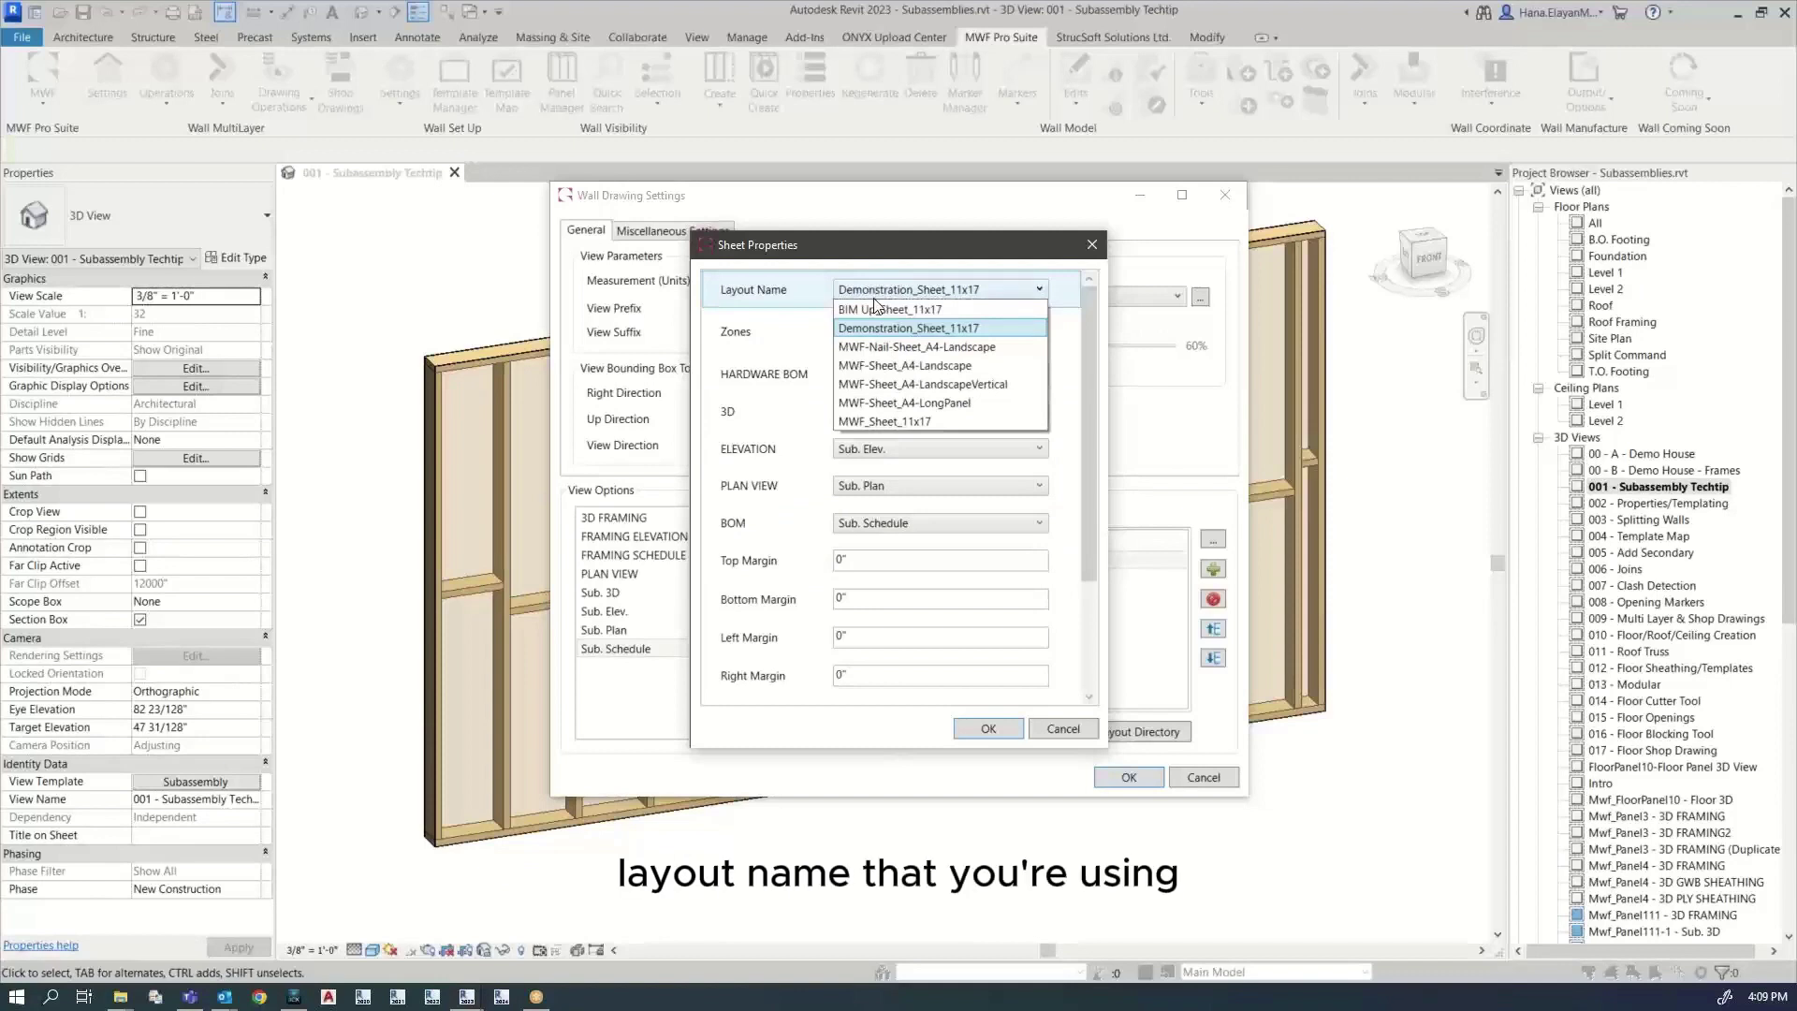
click(880, 330)
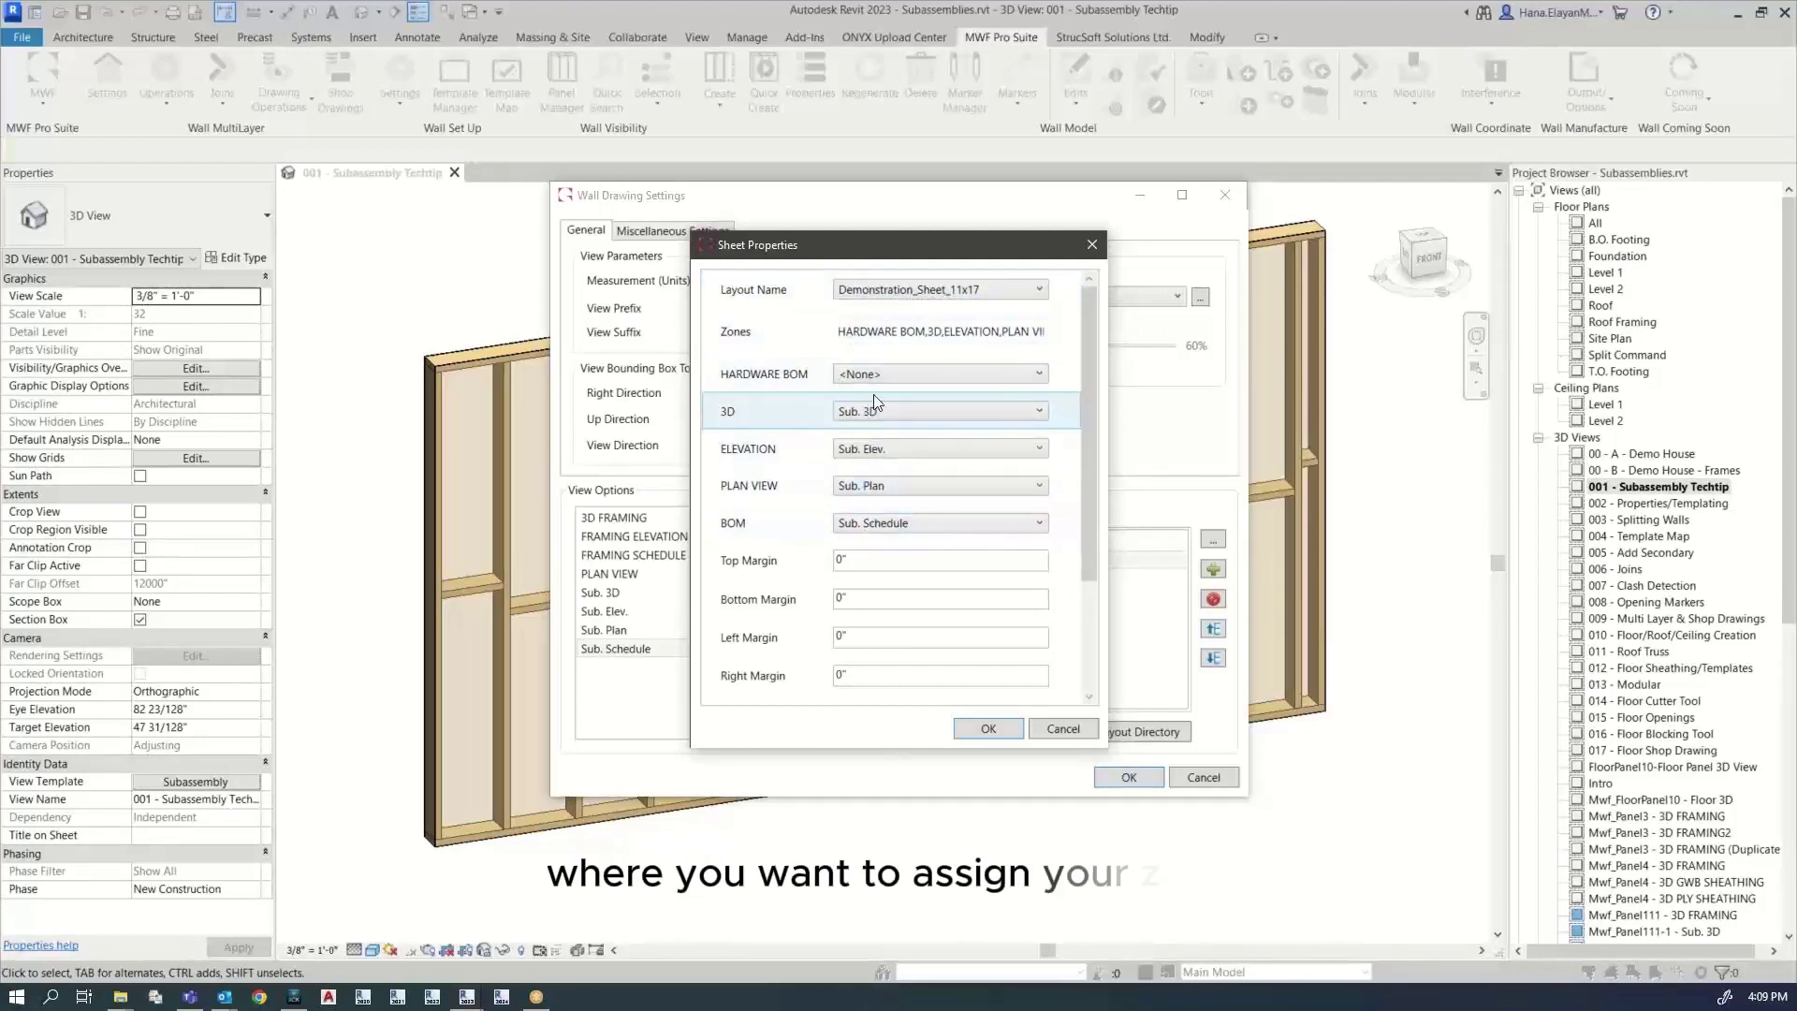
Step: Review the Subassembly sheet's margins and fixed naming method, and accept the sheet properties and the wall drawing settings
scroll(1088, 479, down, 1)
scroll(1088, 479, down, 4)
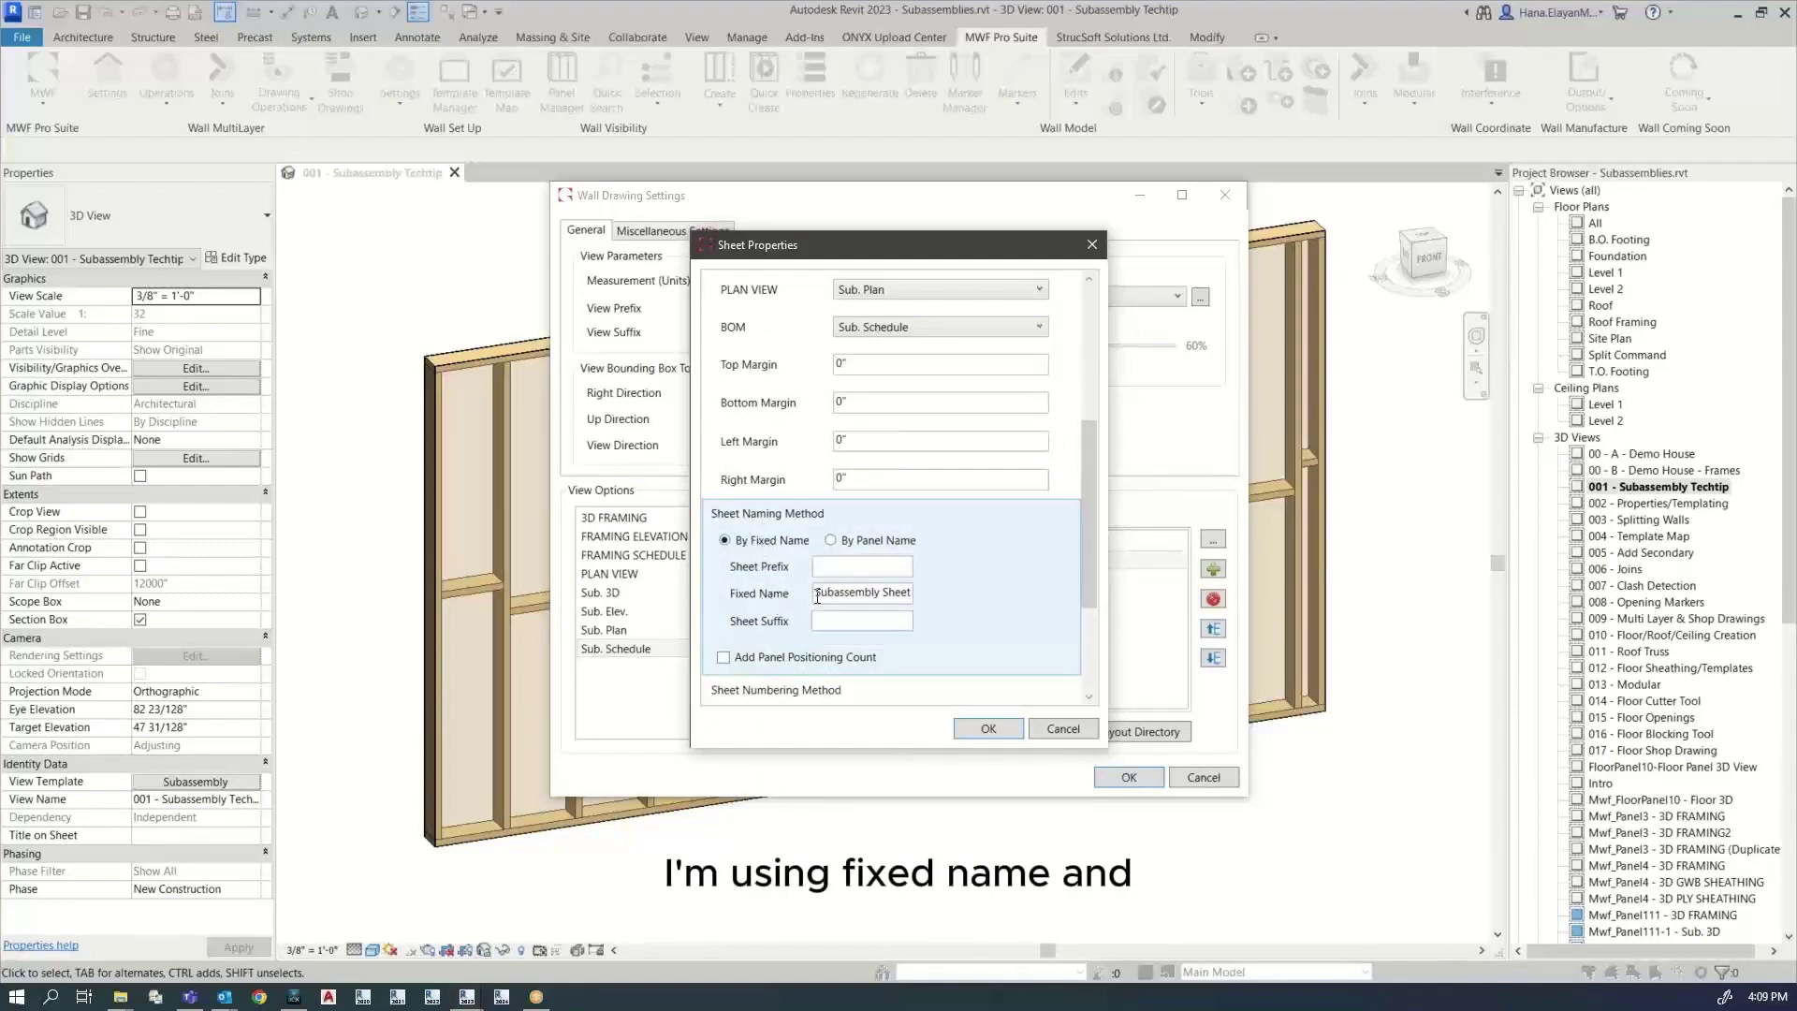
drag(816, 595, 853, 595)
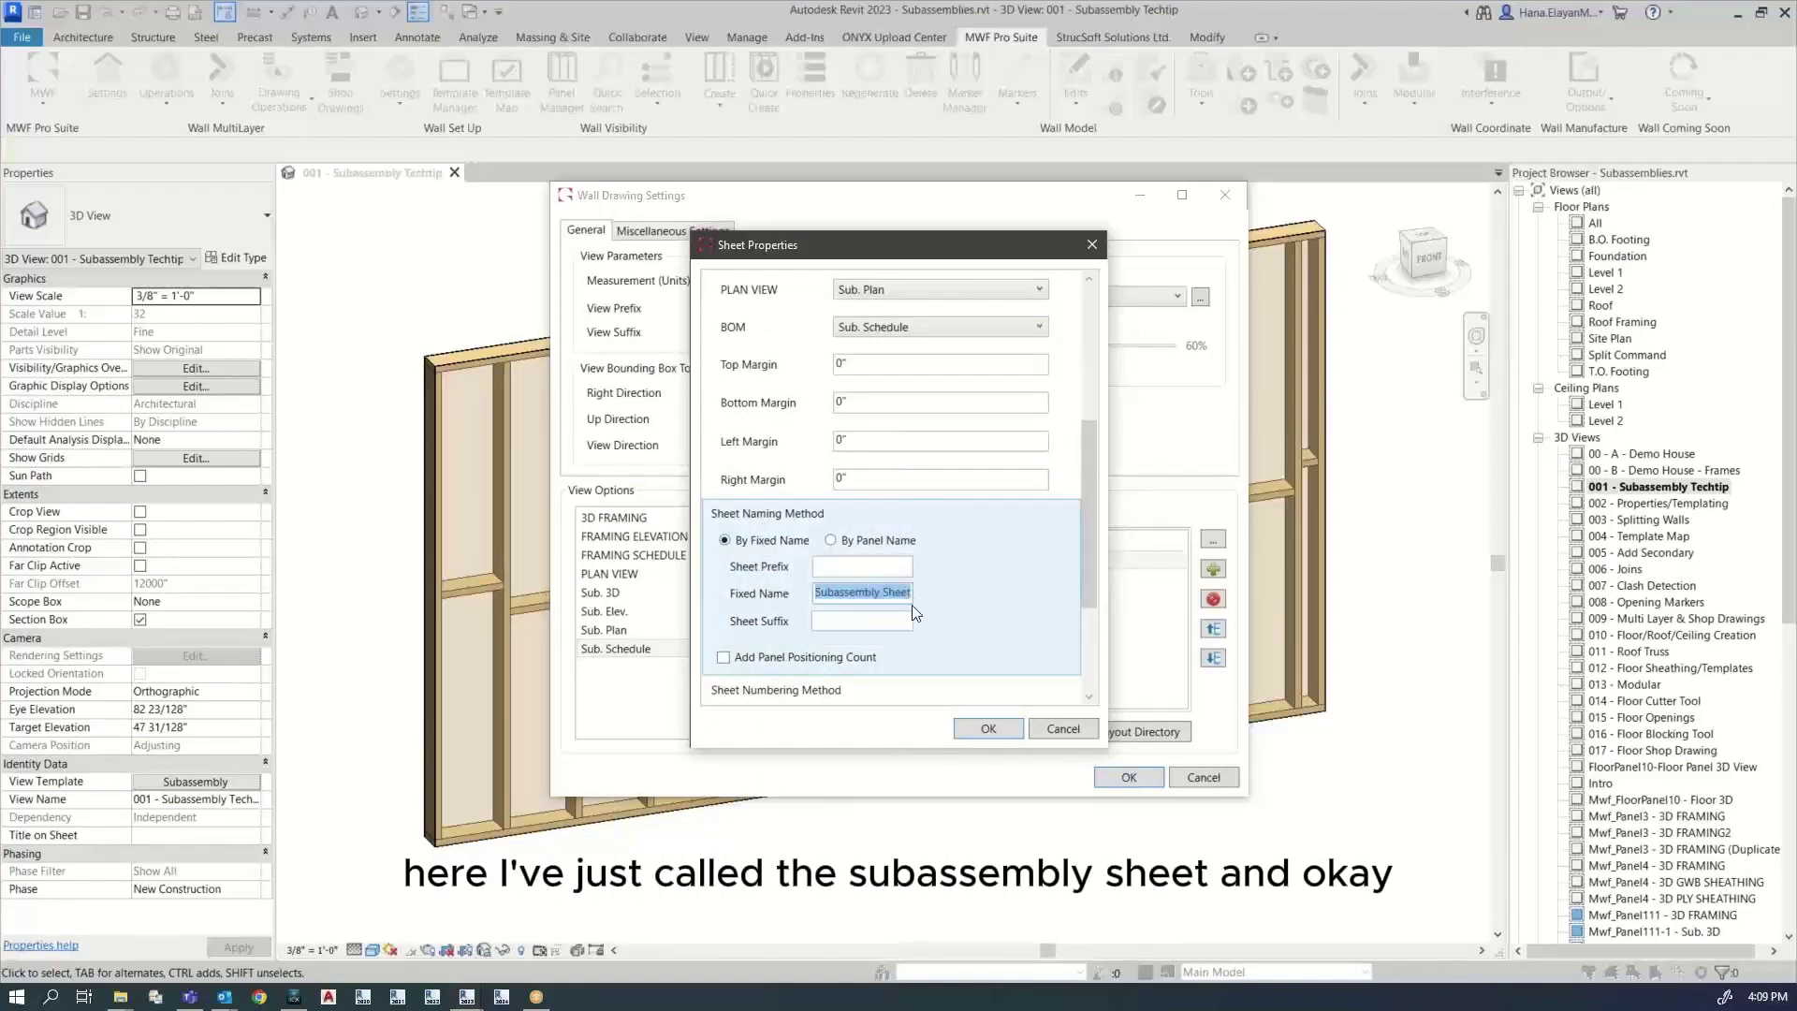
click(986, 730)
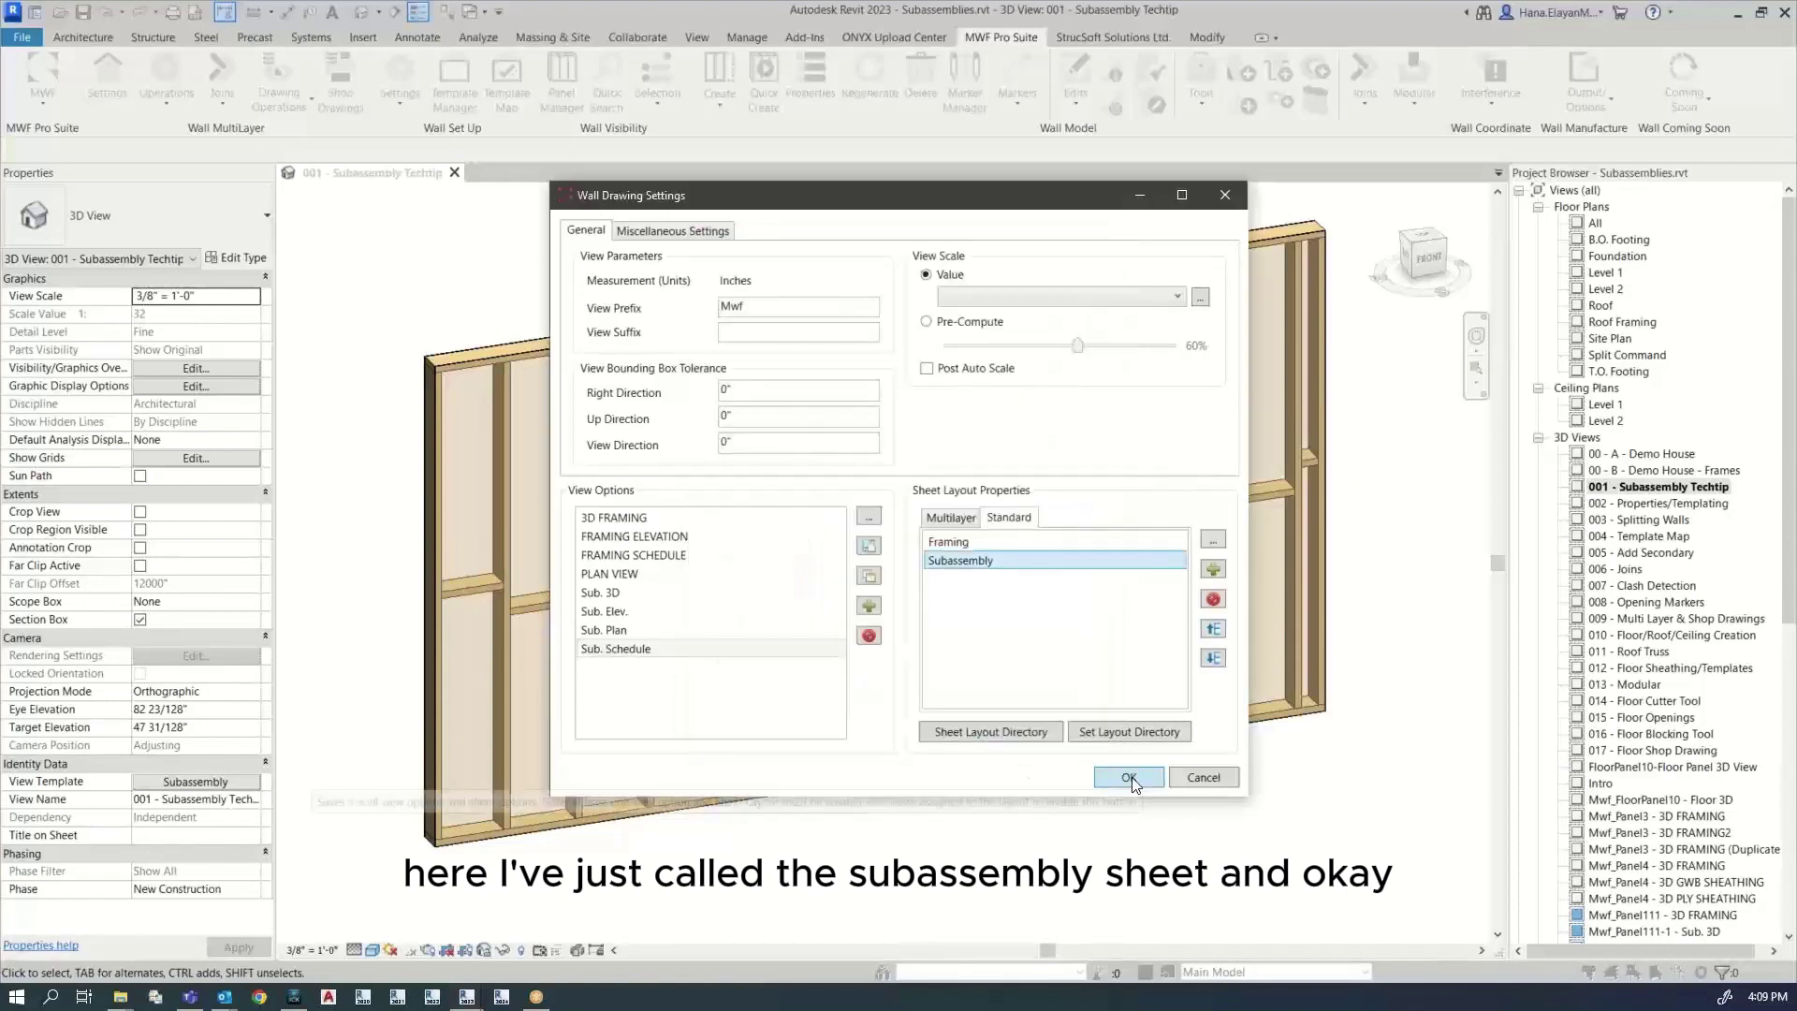
click(1130, 779)
click(1034, 636)
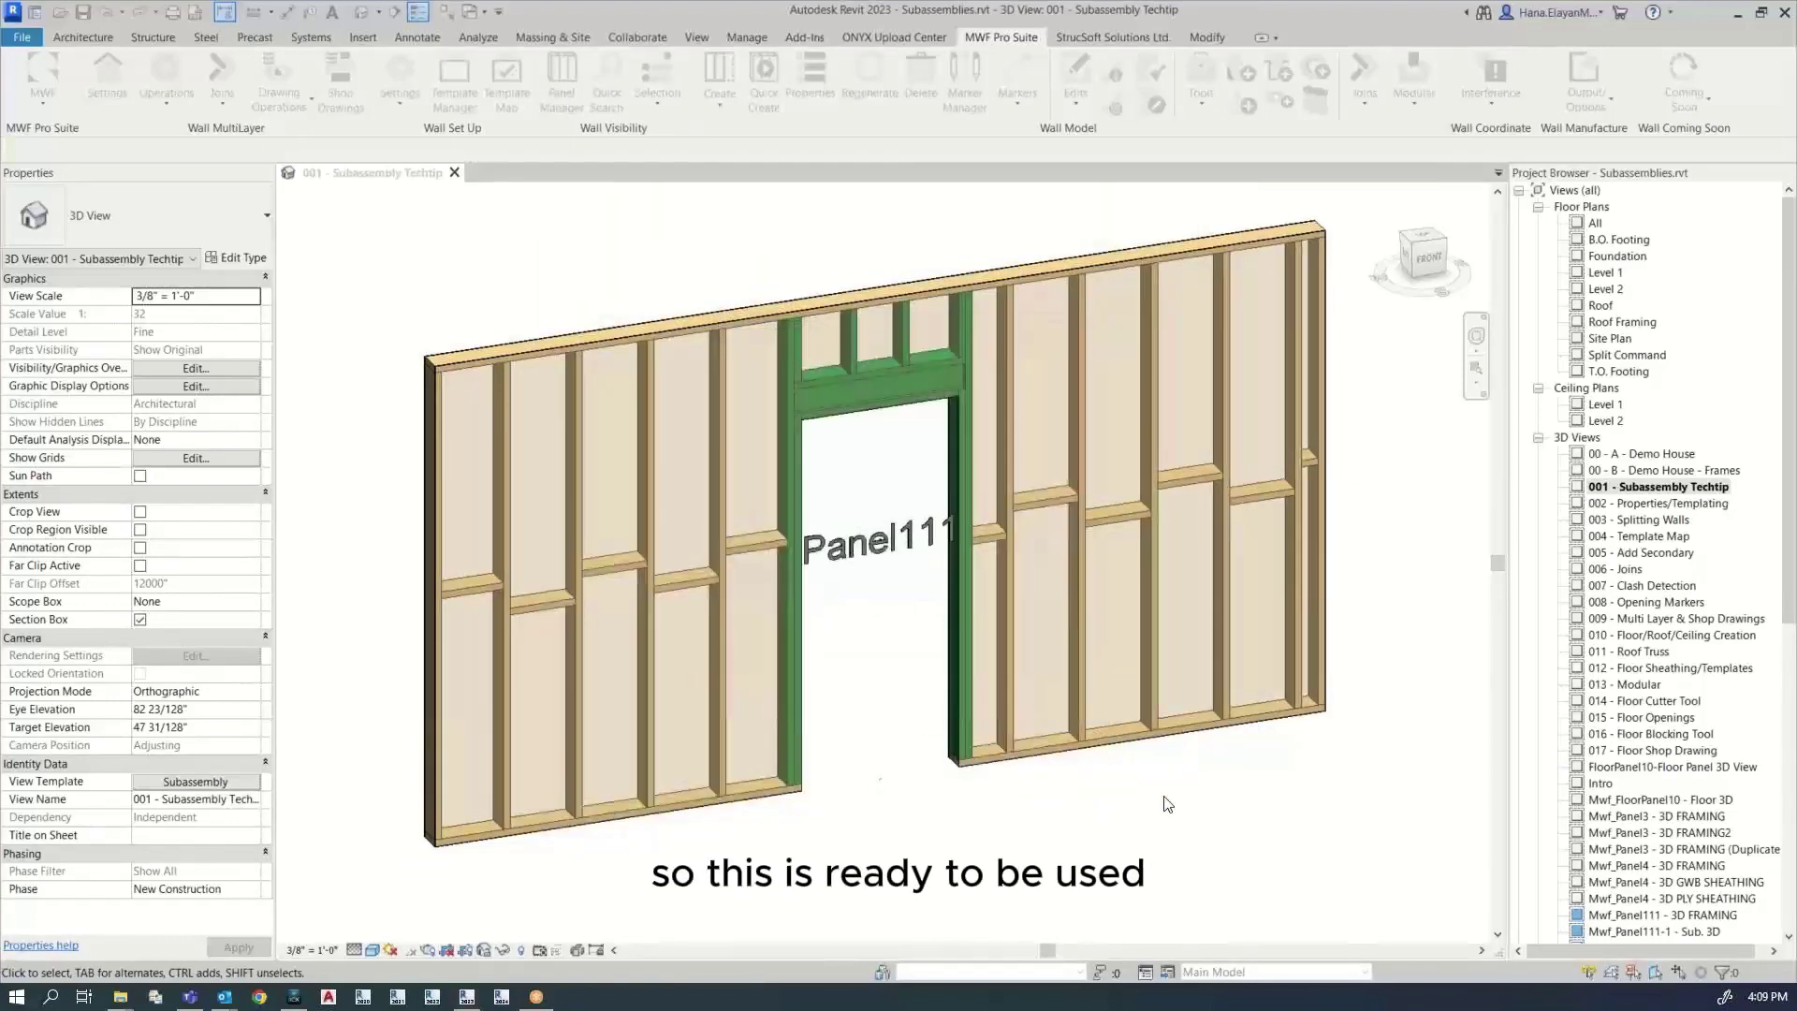
Step: Generate shop drawings for Panel111 from one of its studs, using the Techtip Sheet setting with Override Existing kept on
click(723, 509)
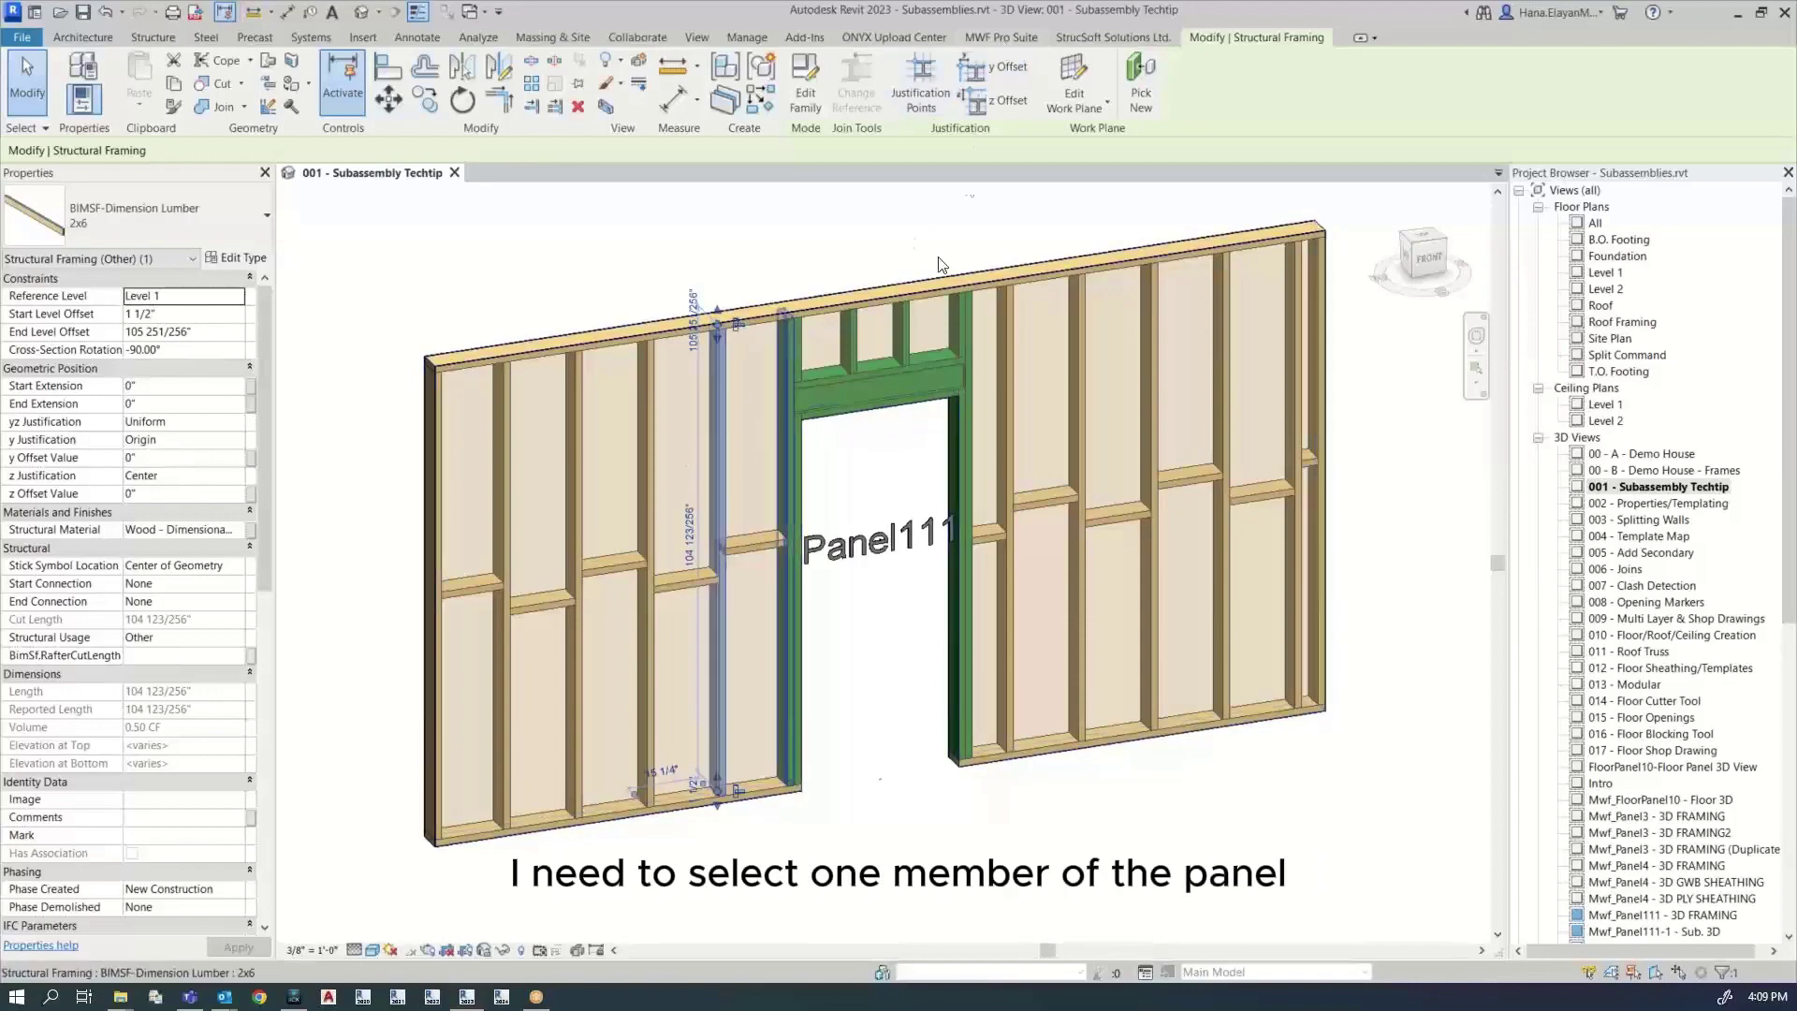
click(987, 39)
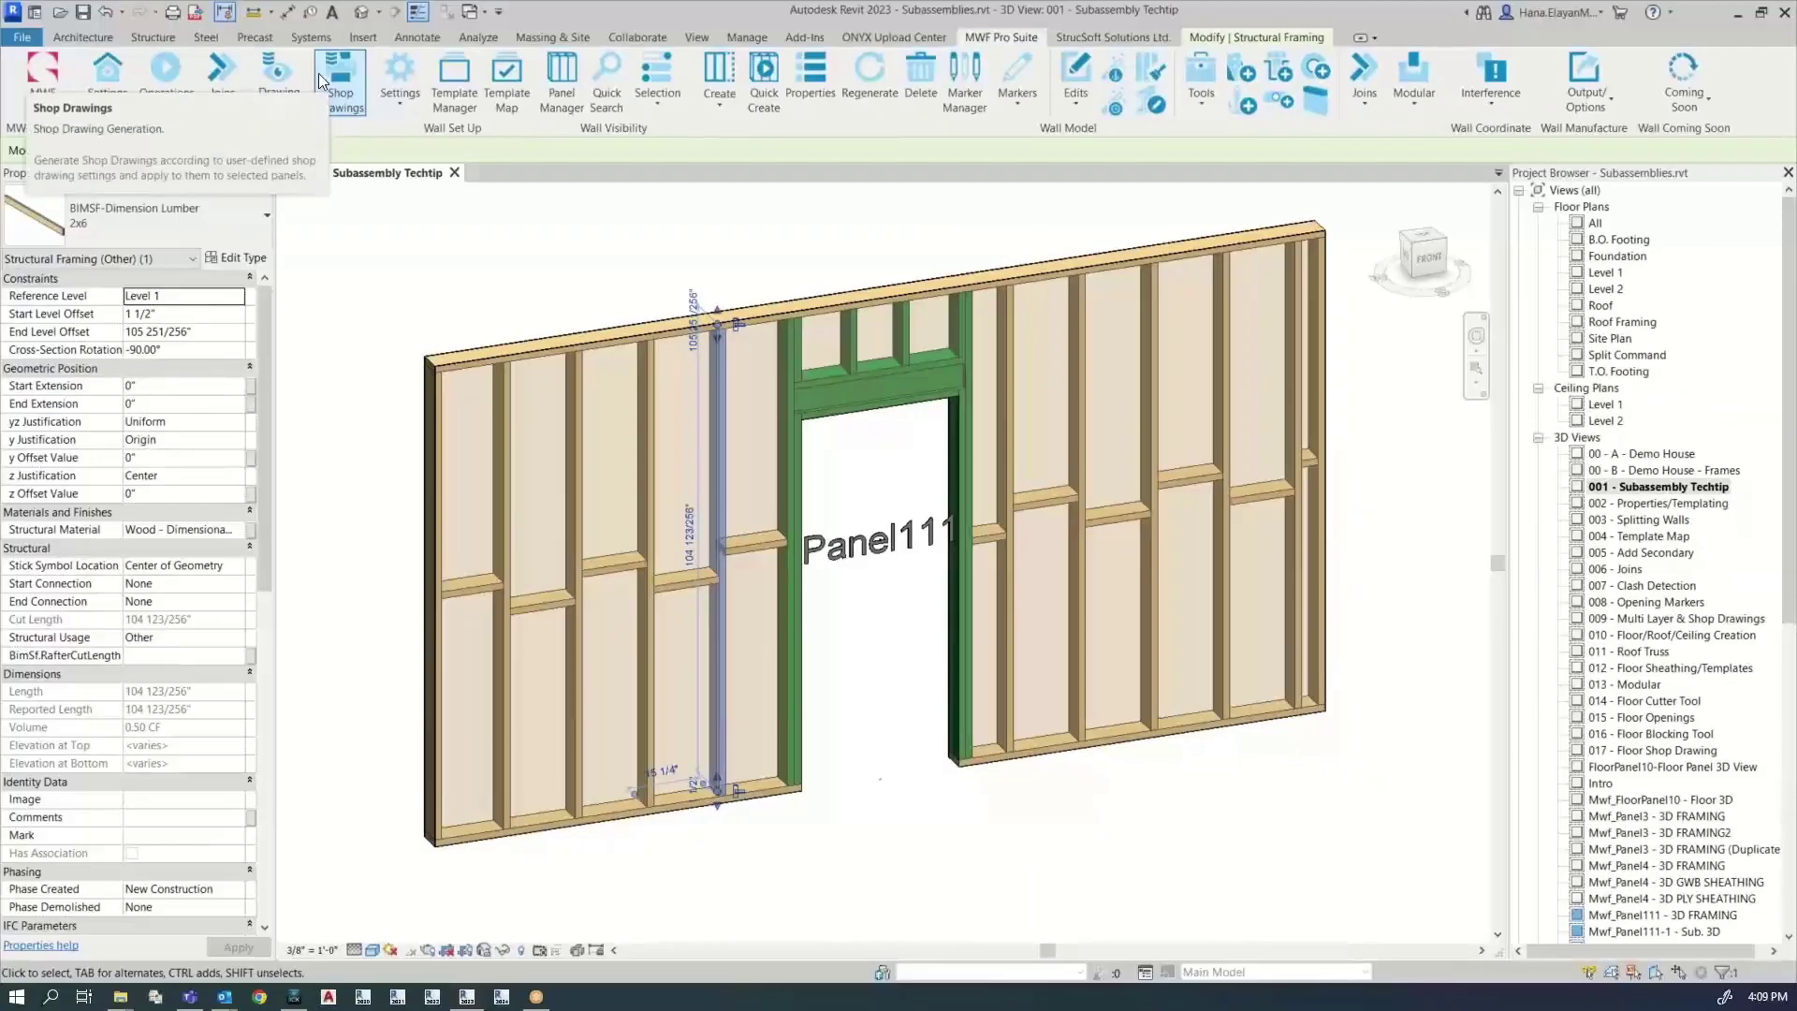
click(466, 92)
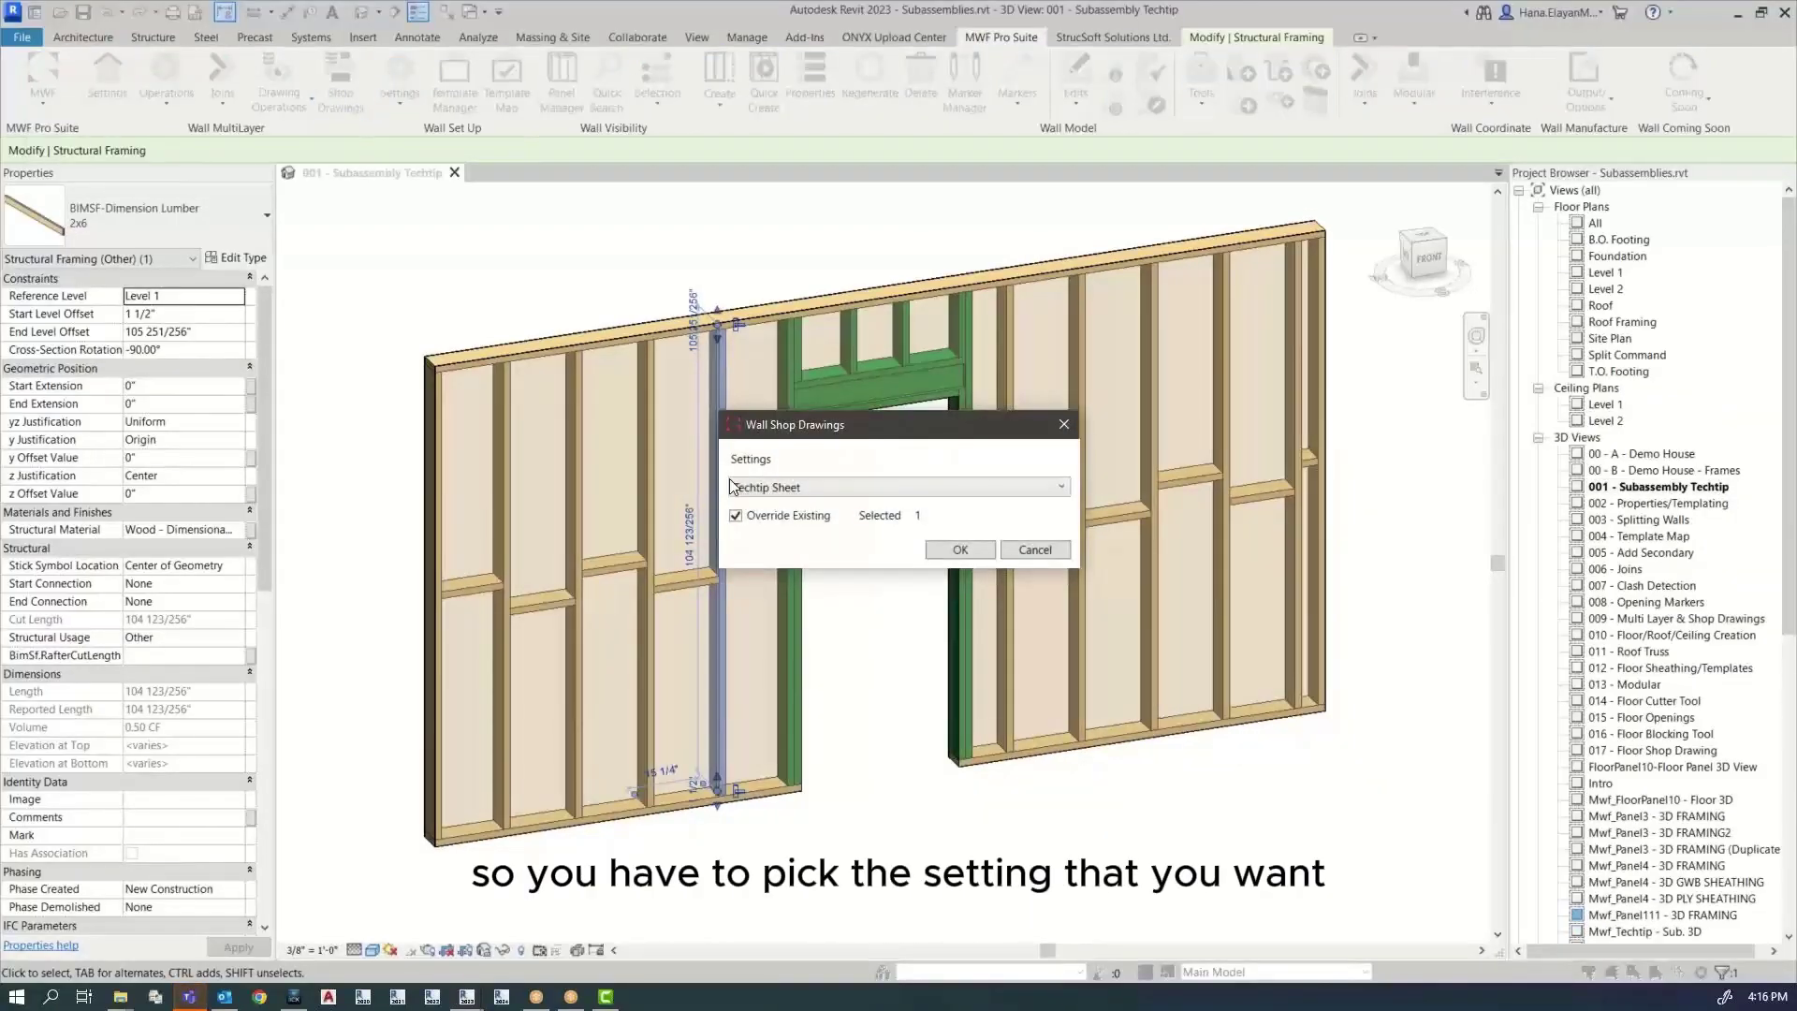
click(763, 488)
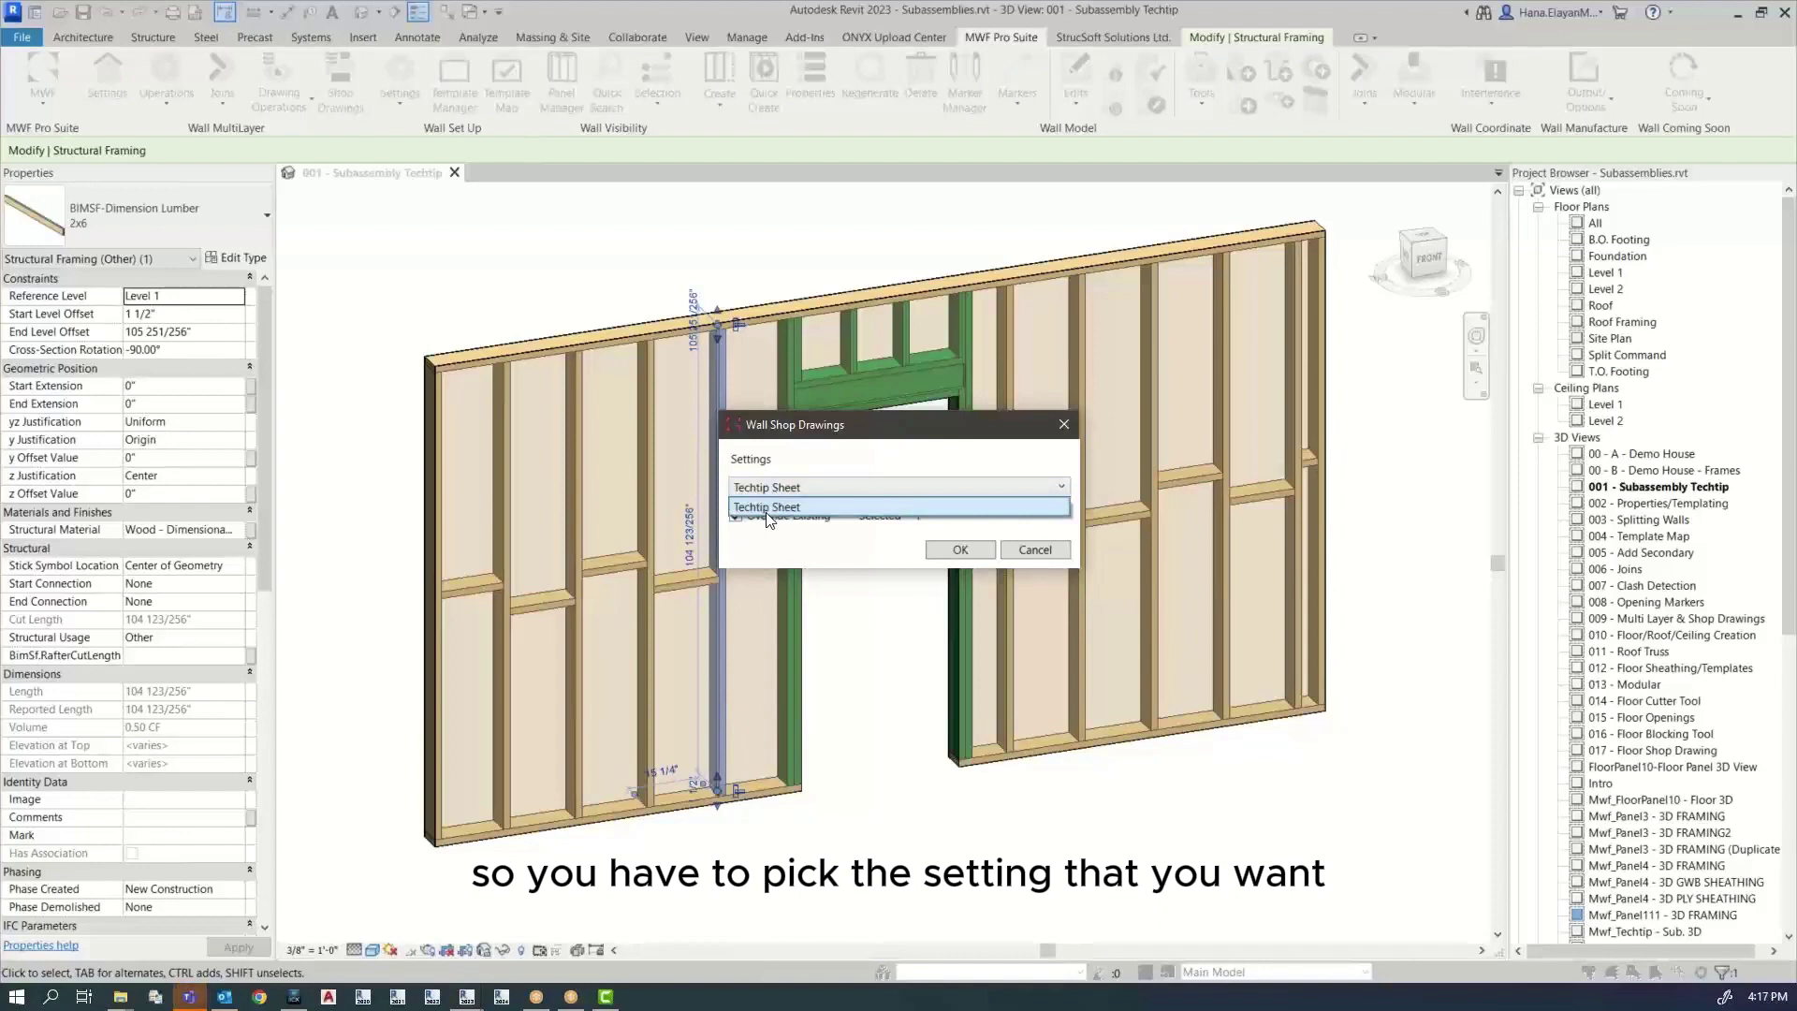
click(767, 508)
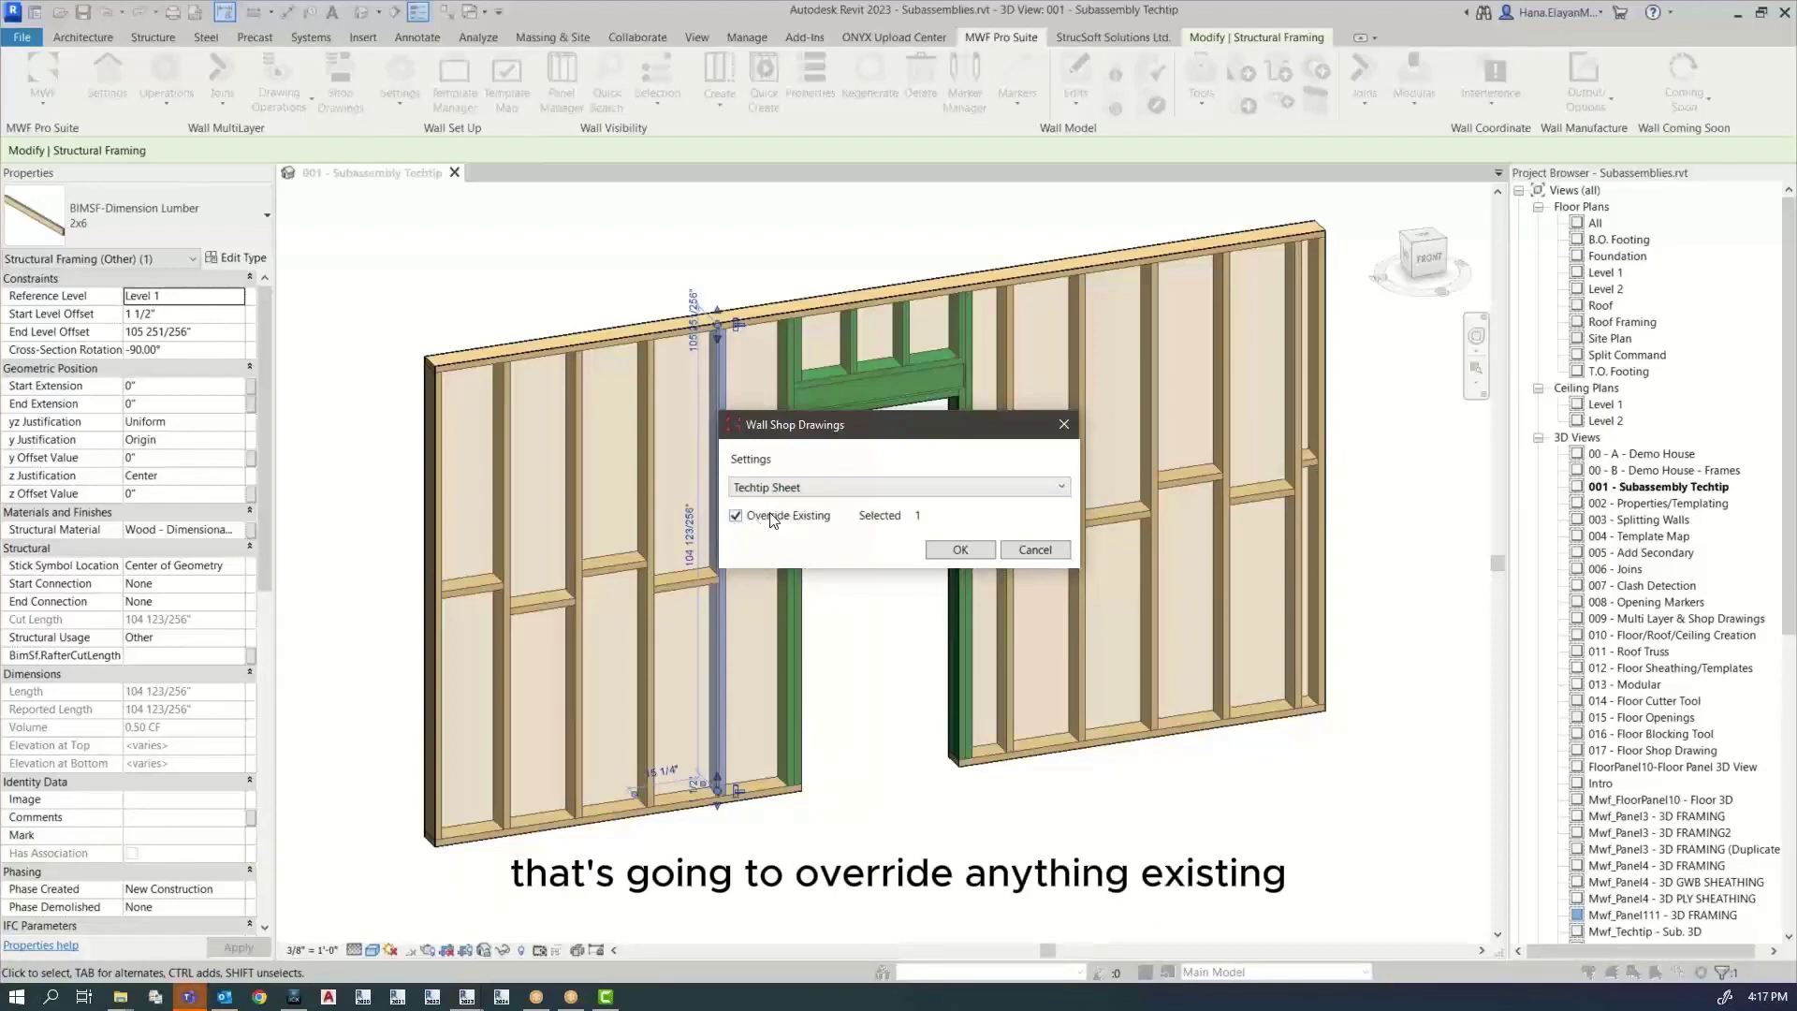
click(962, 552)
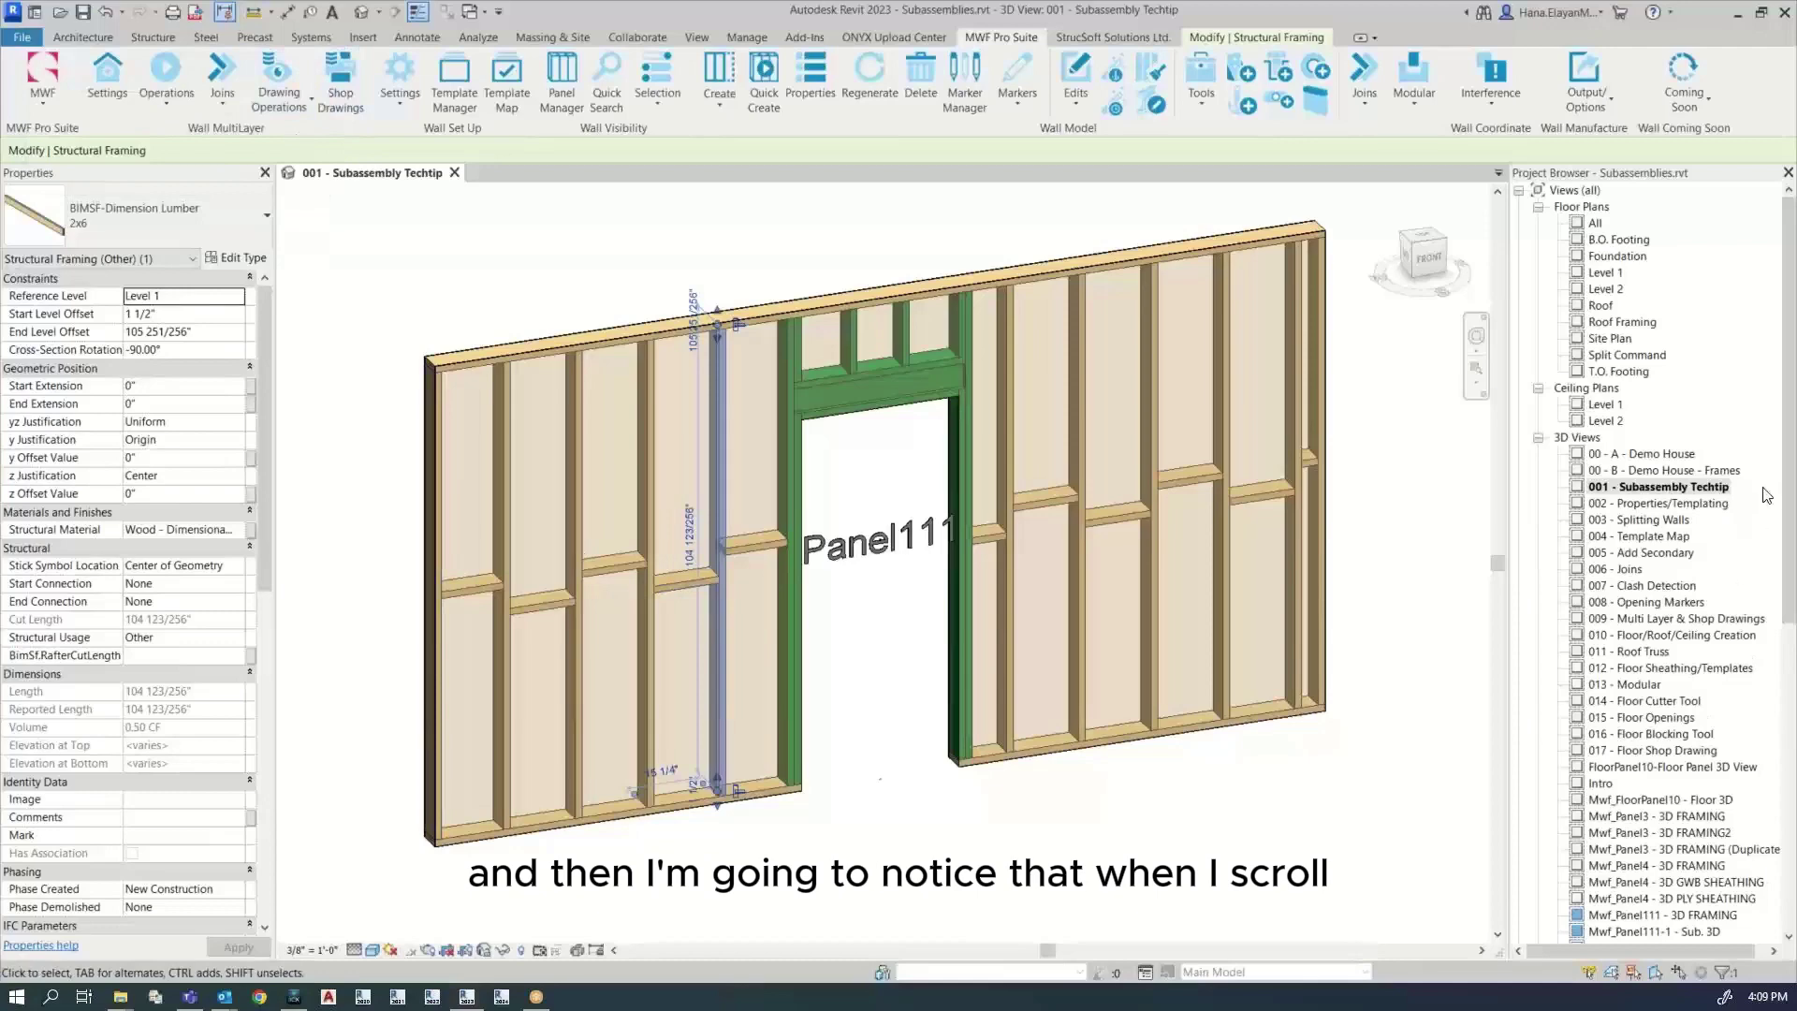
Step: Open the Panel111 Framing Sheet and the Panel111-1 Subassembly Sheet to examine their generated views and schedules
click(1769, 487)
scroll(1789, 493, down, 2)
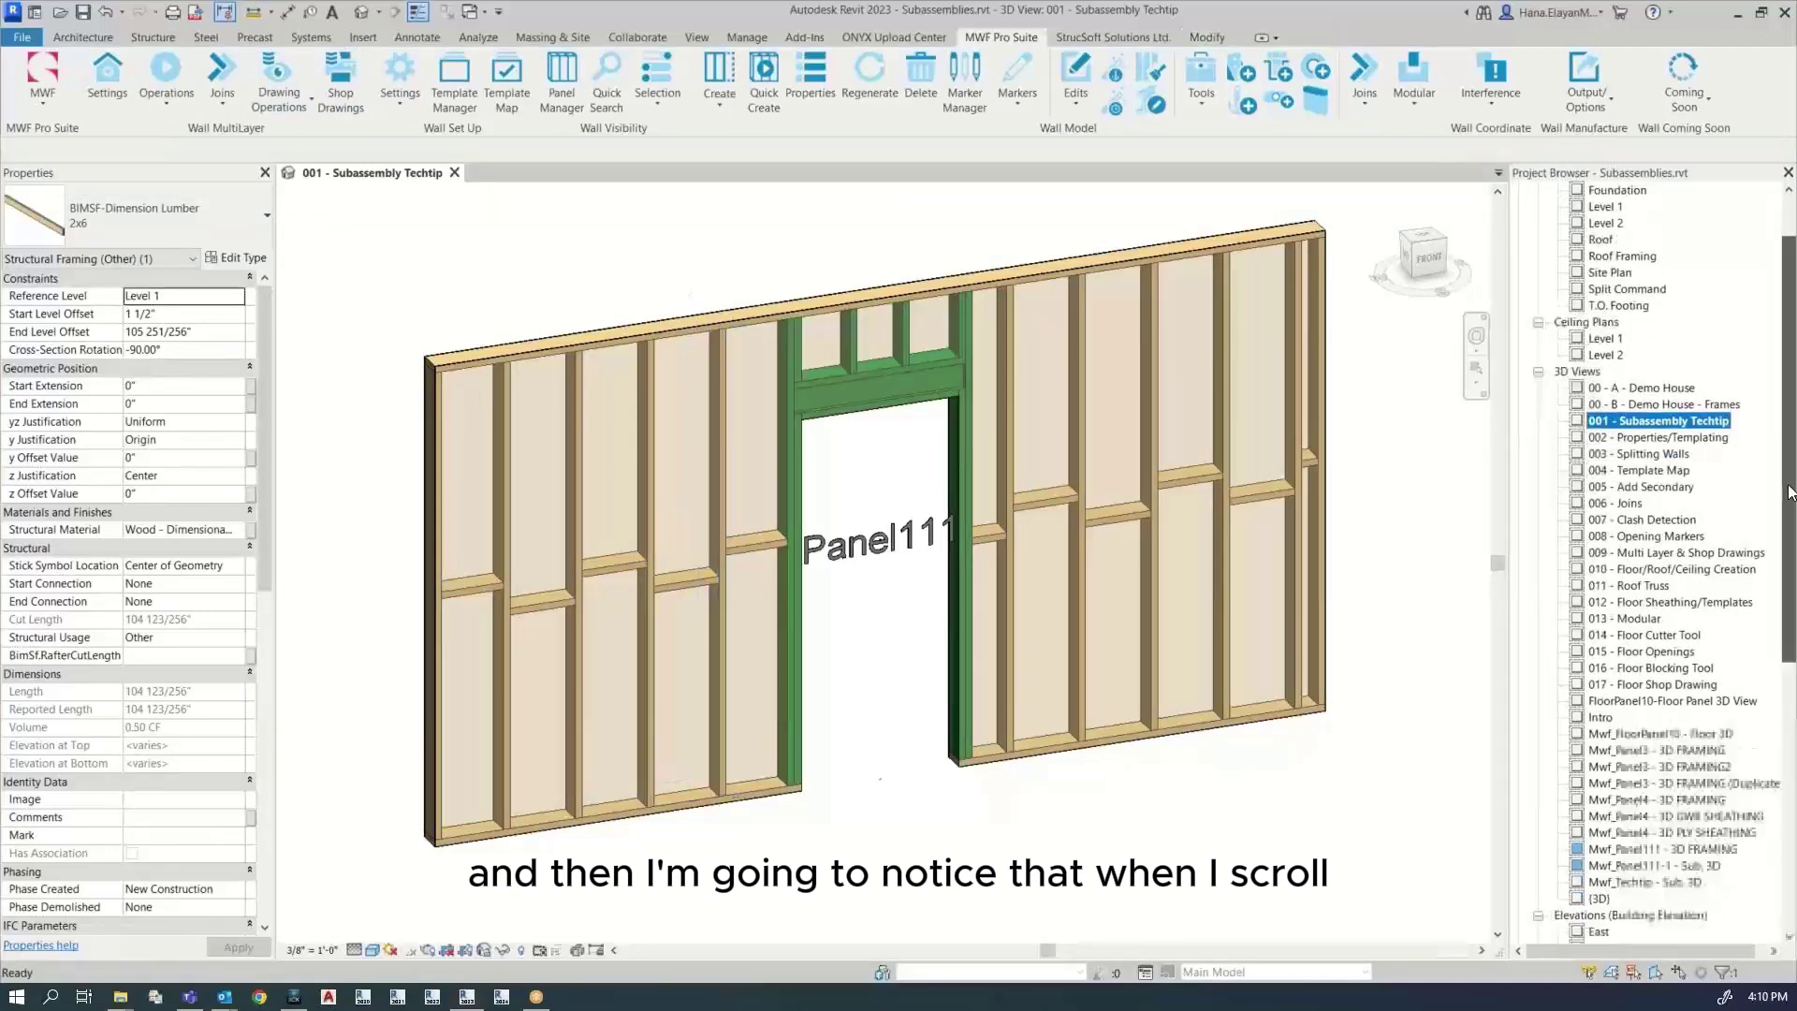
scroll(1790, 493, down, 10)
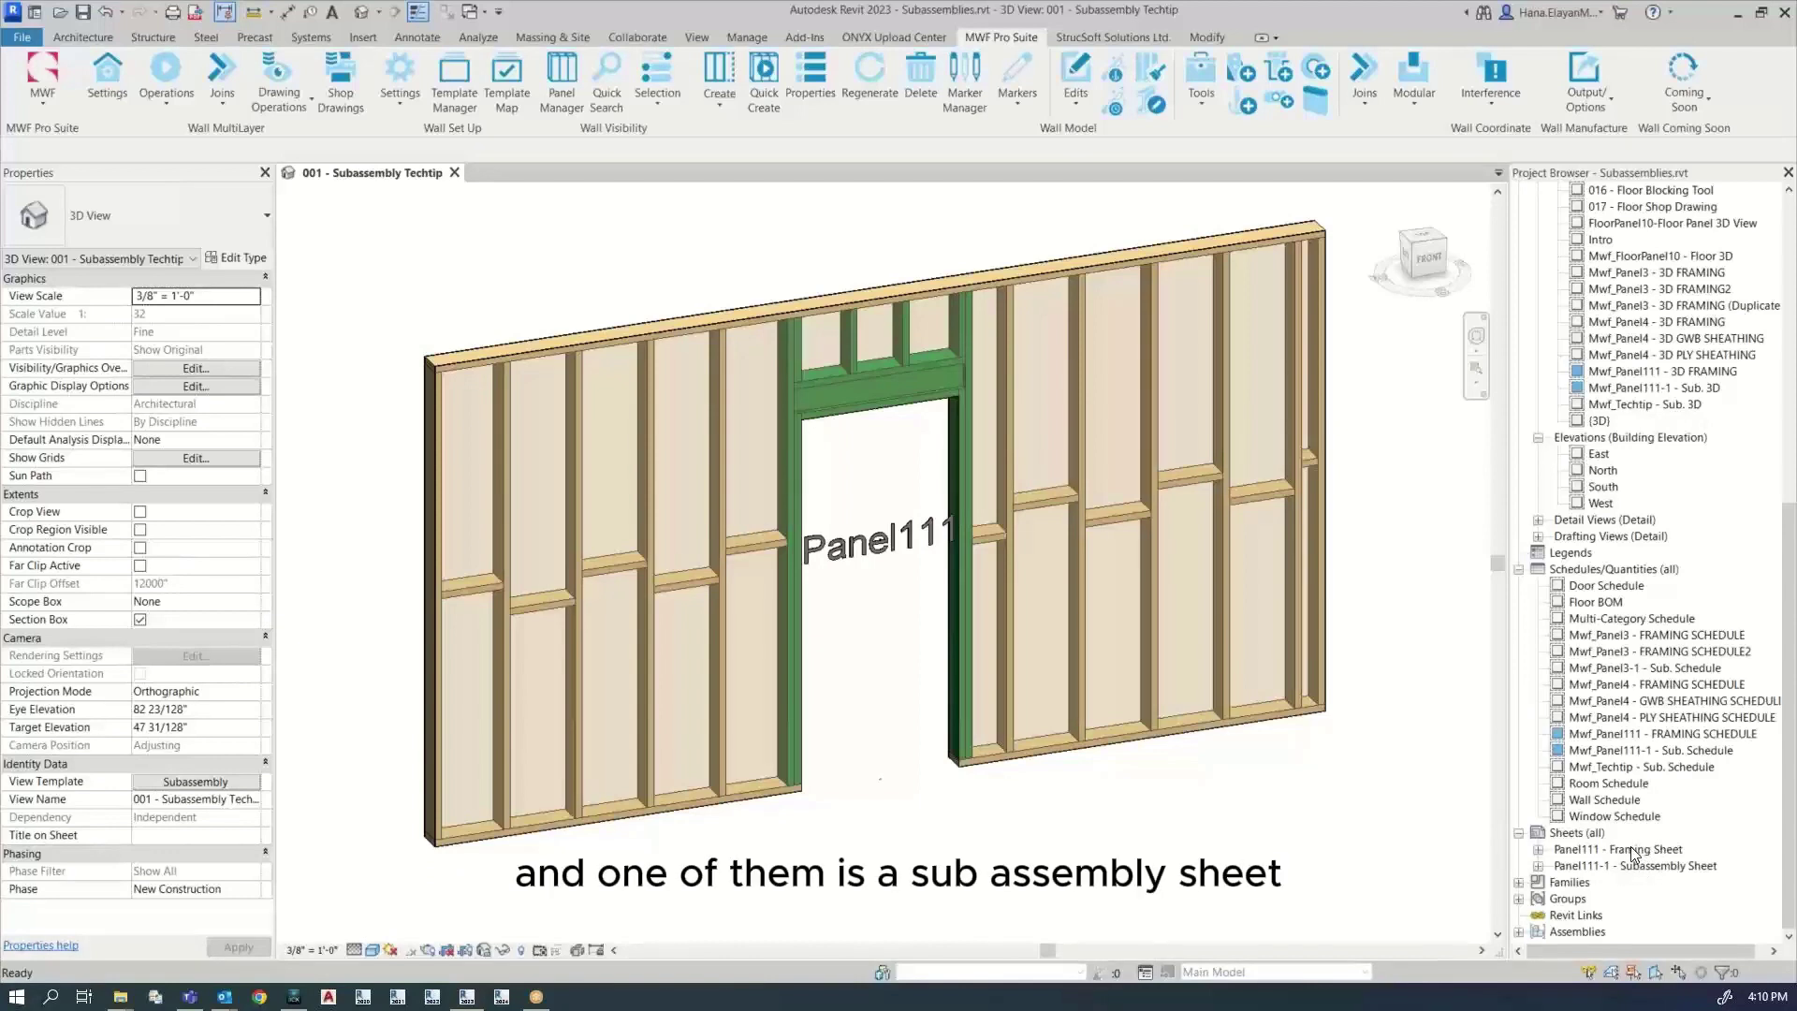
double_click(1631, 849)
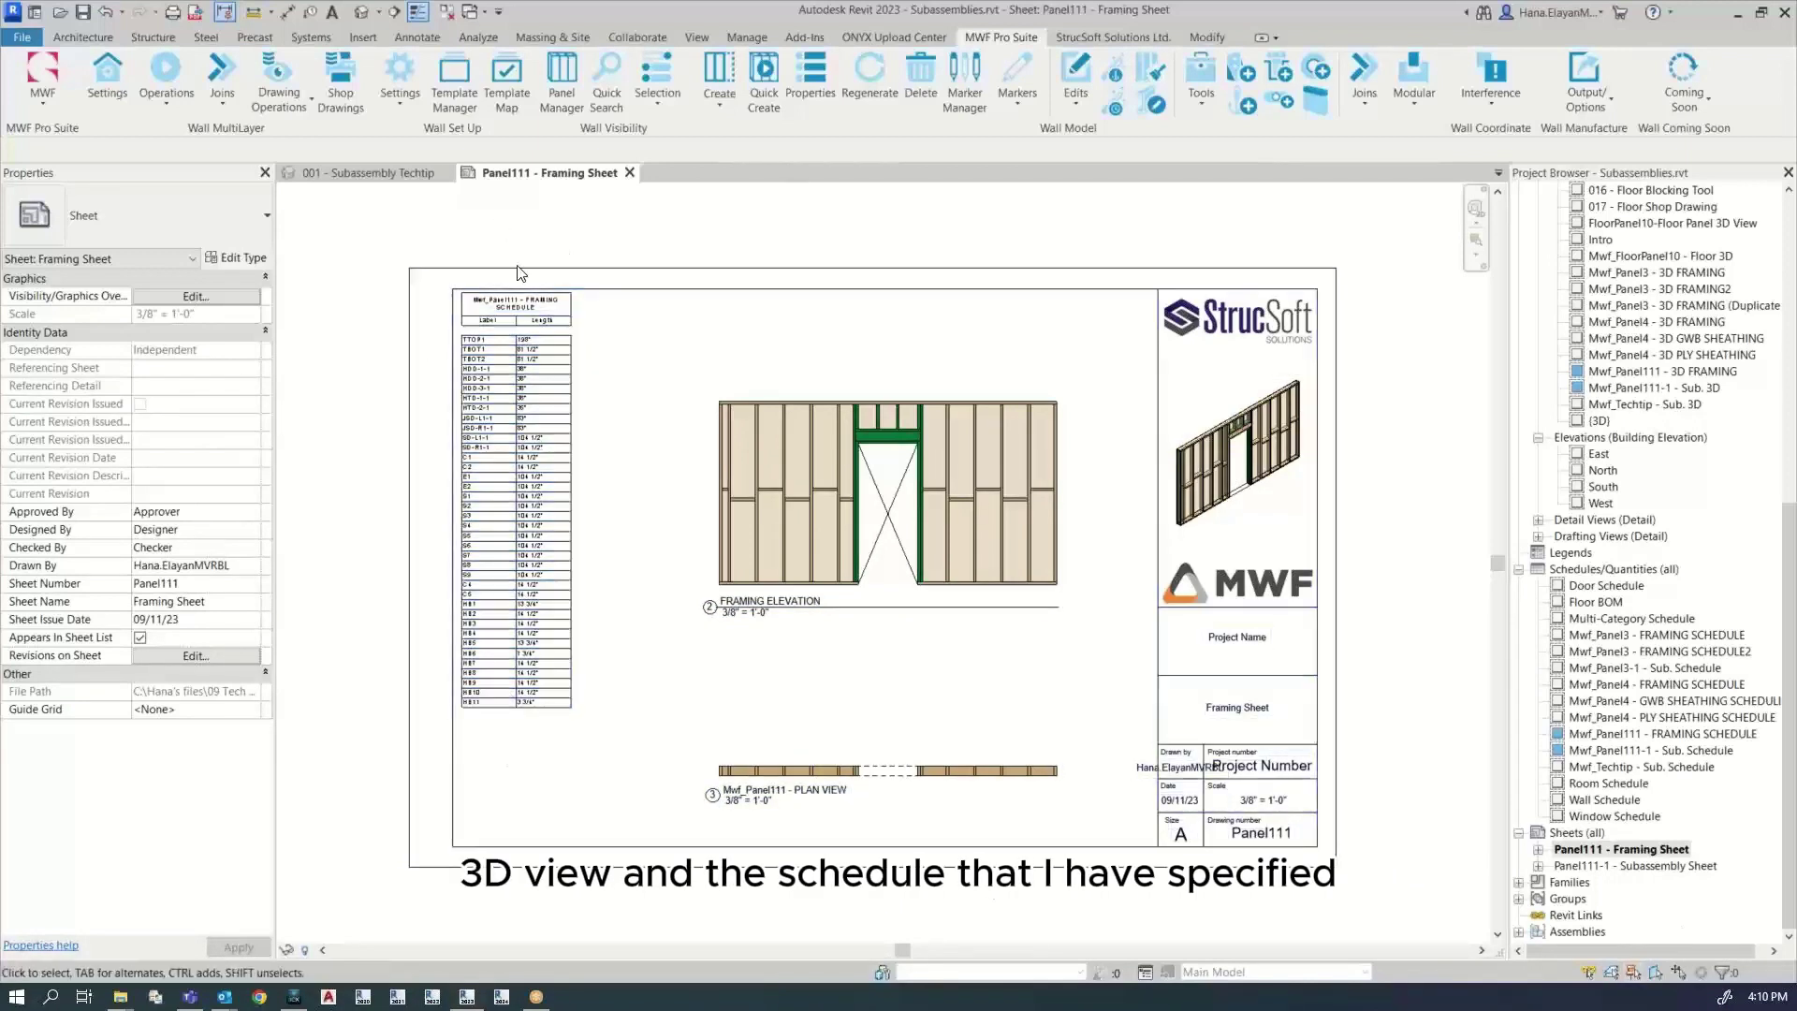
double_click(1646, 866)
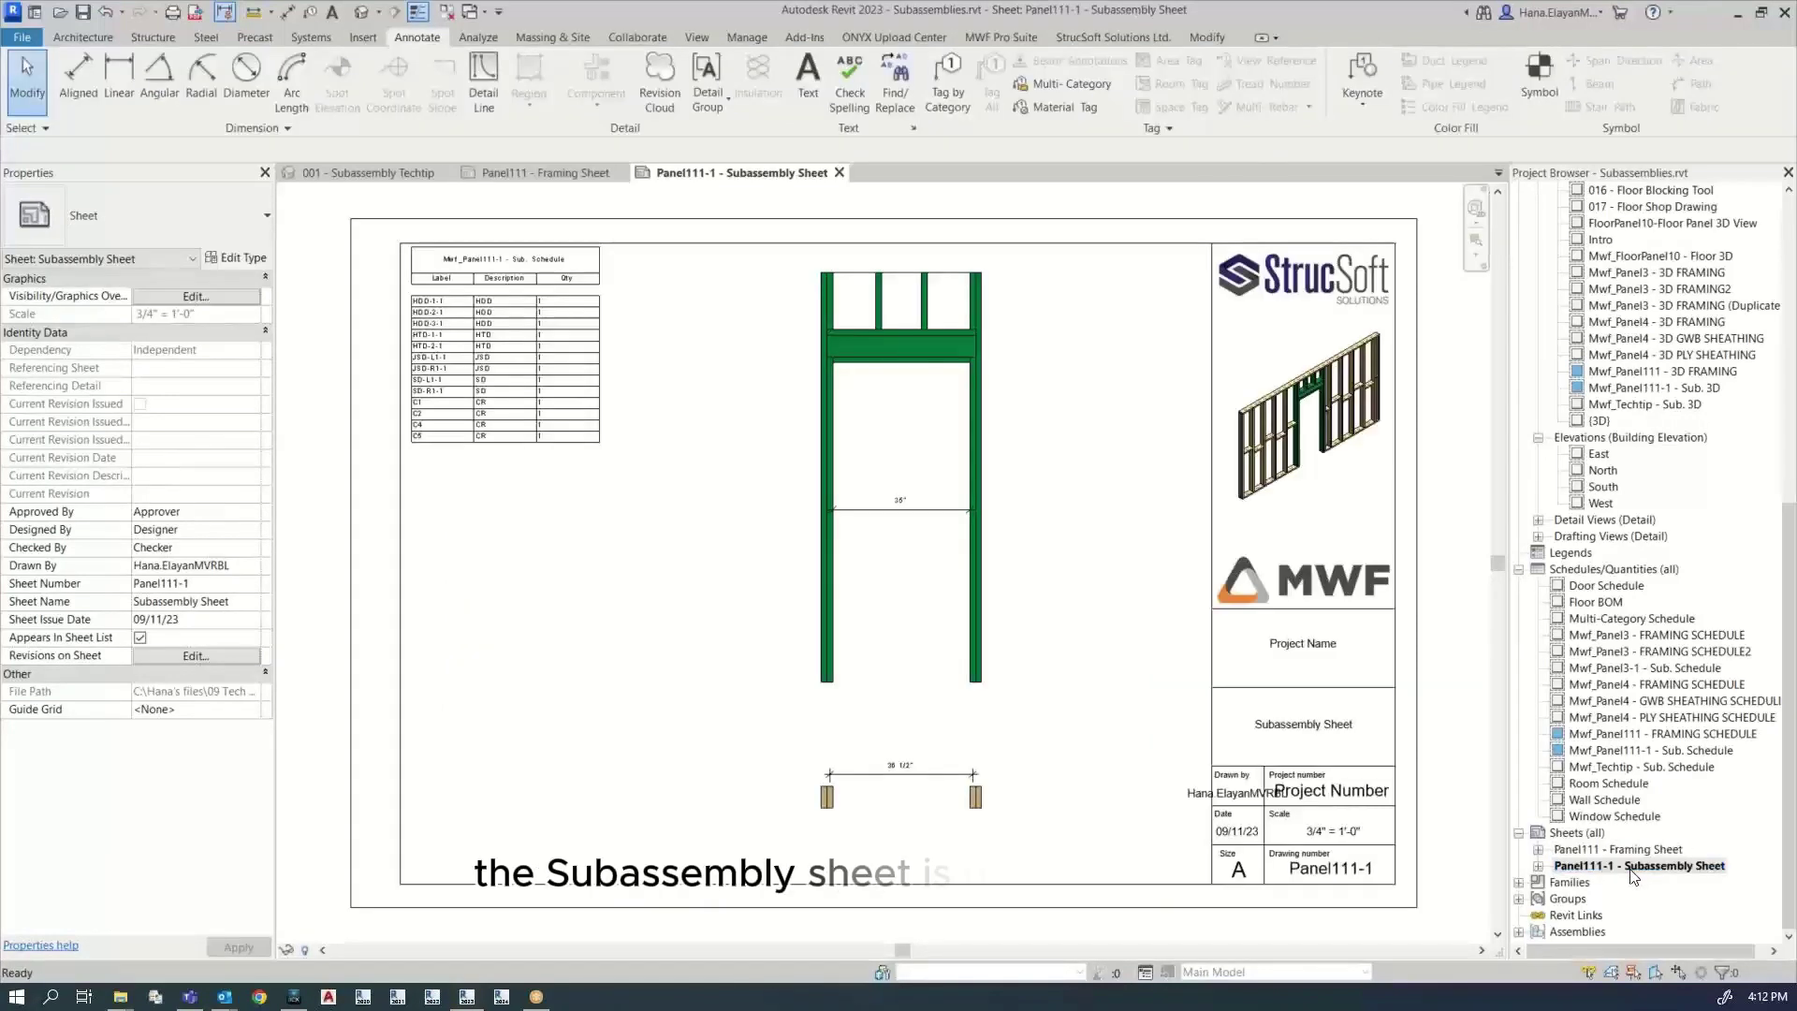